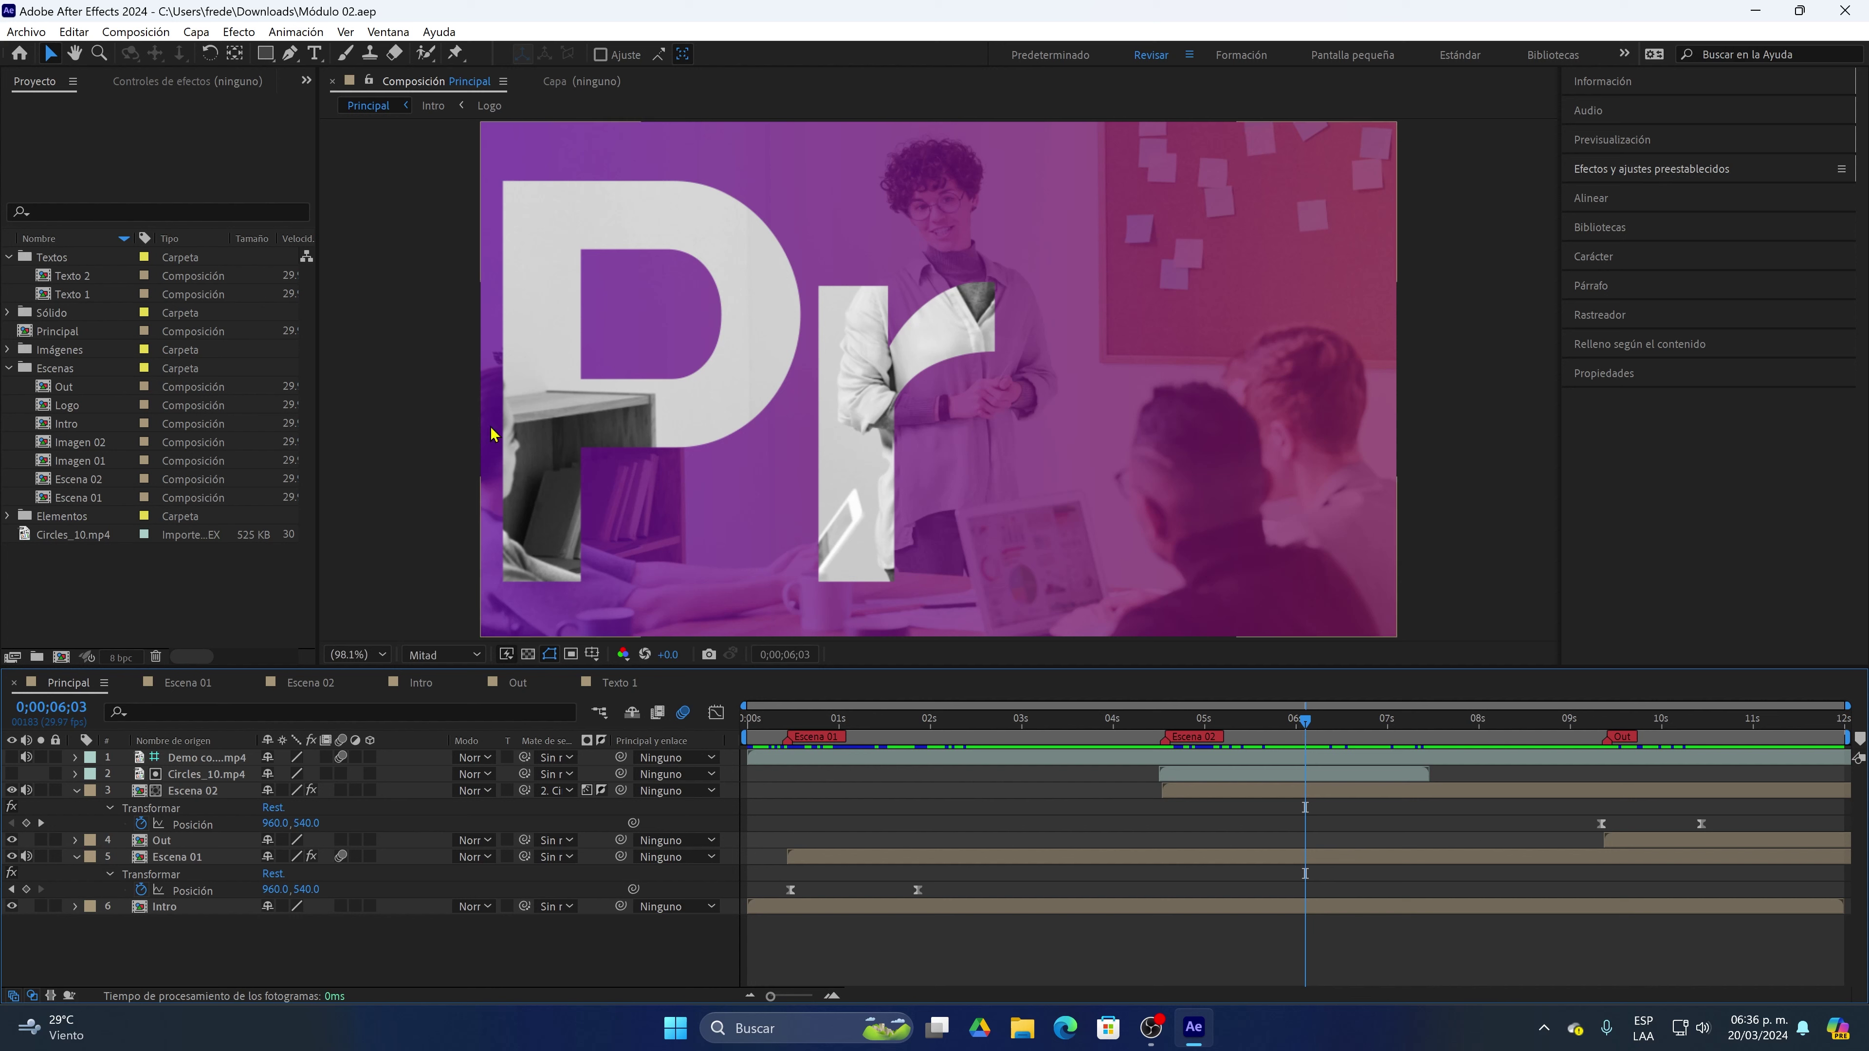
Open the Escena 01 composition and create a black solid layer at the composition's size
click(188, 692)
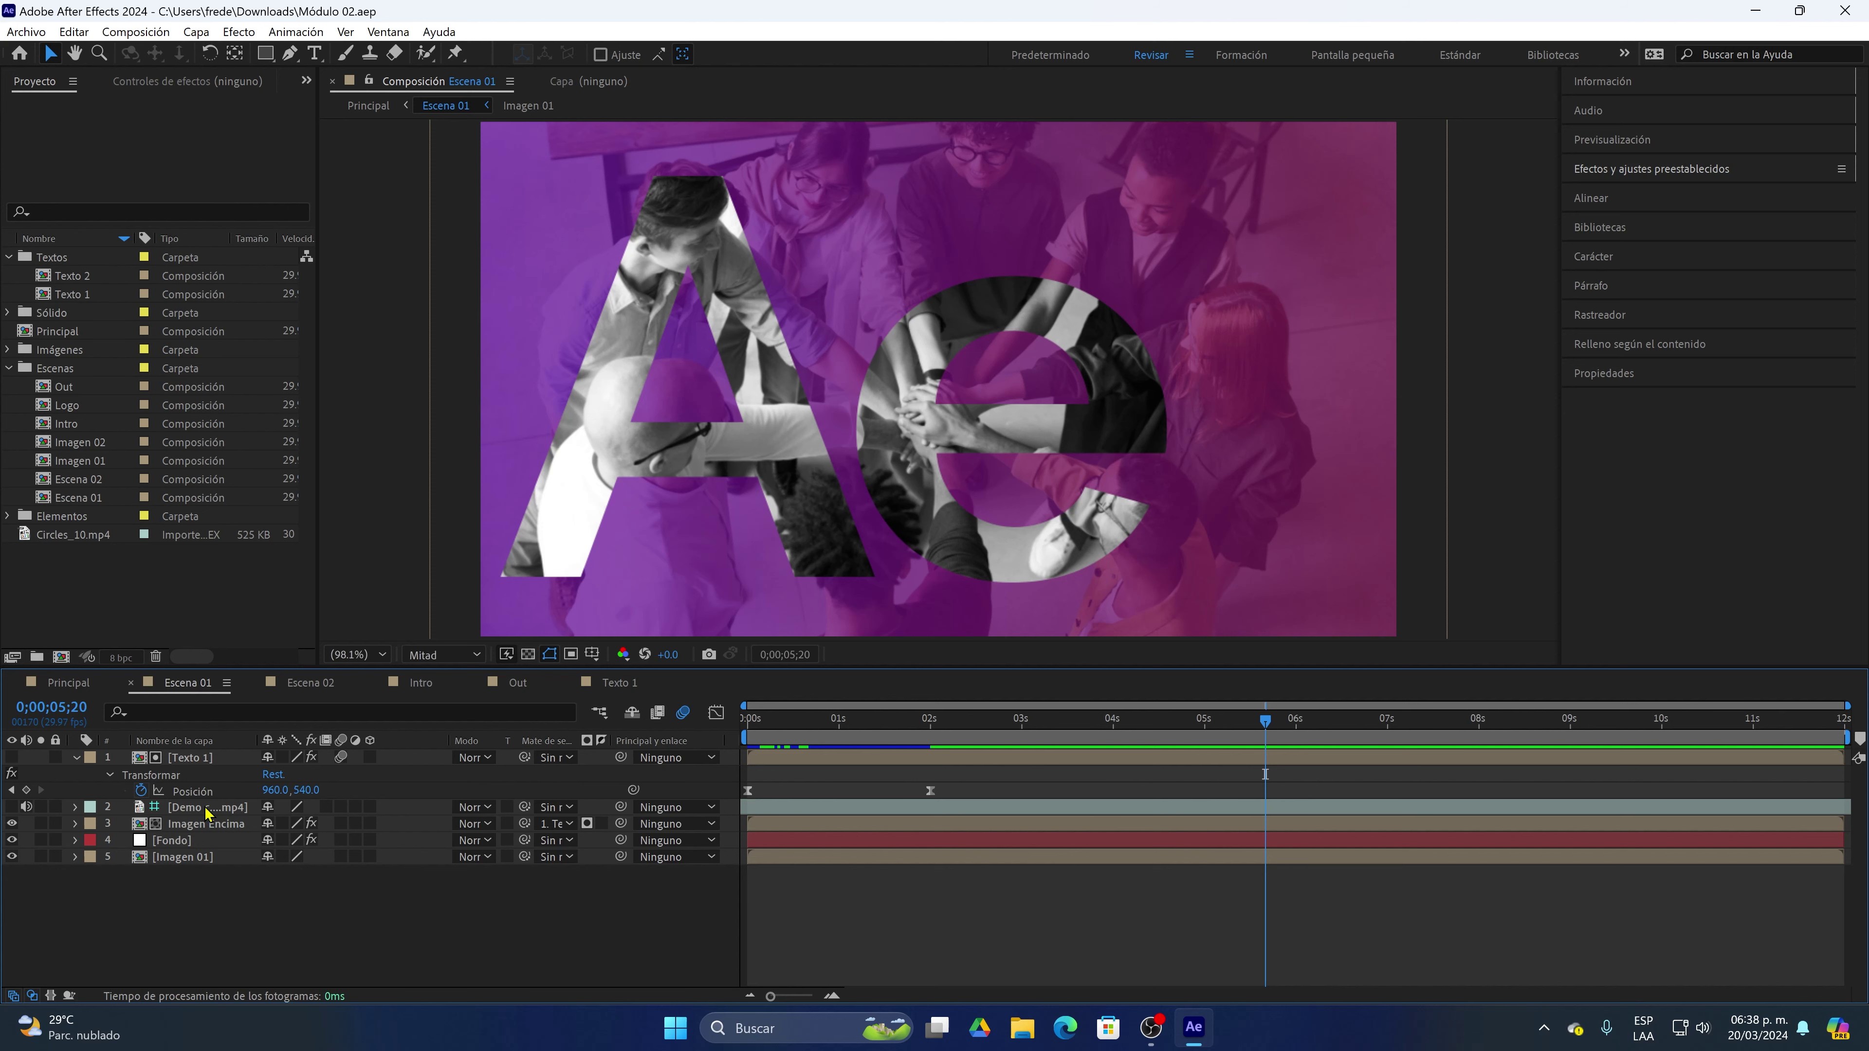
click(81, 686)
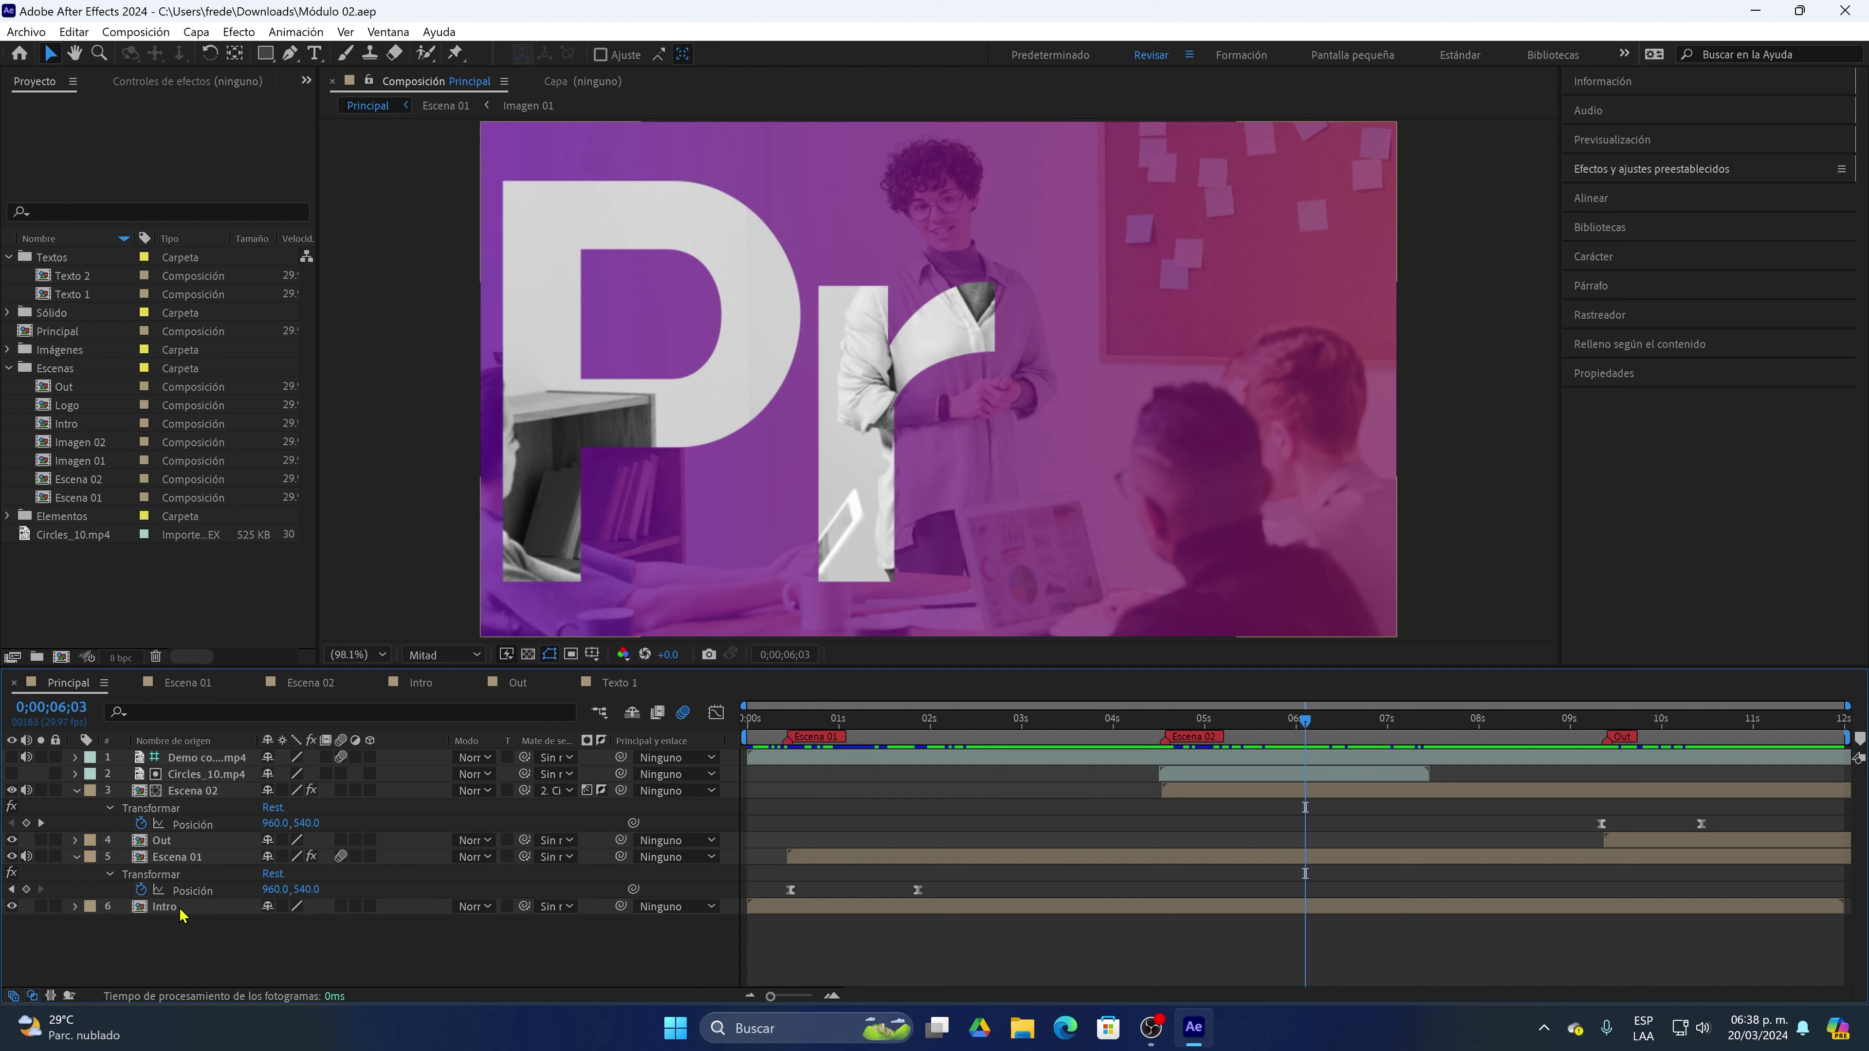
click(200, 692)
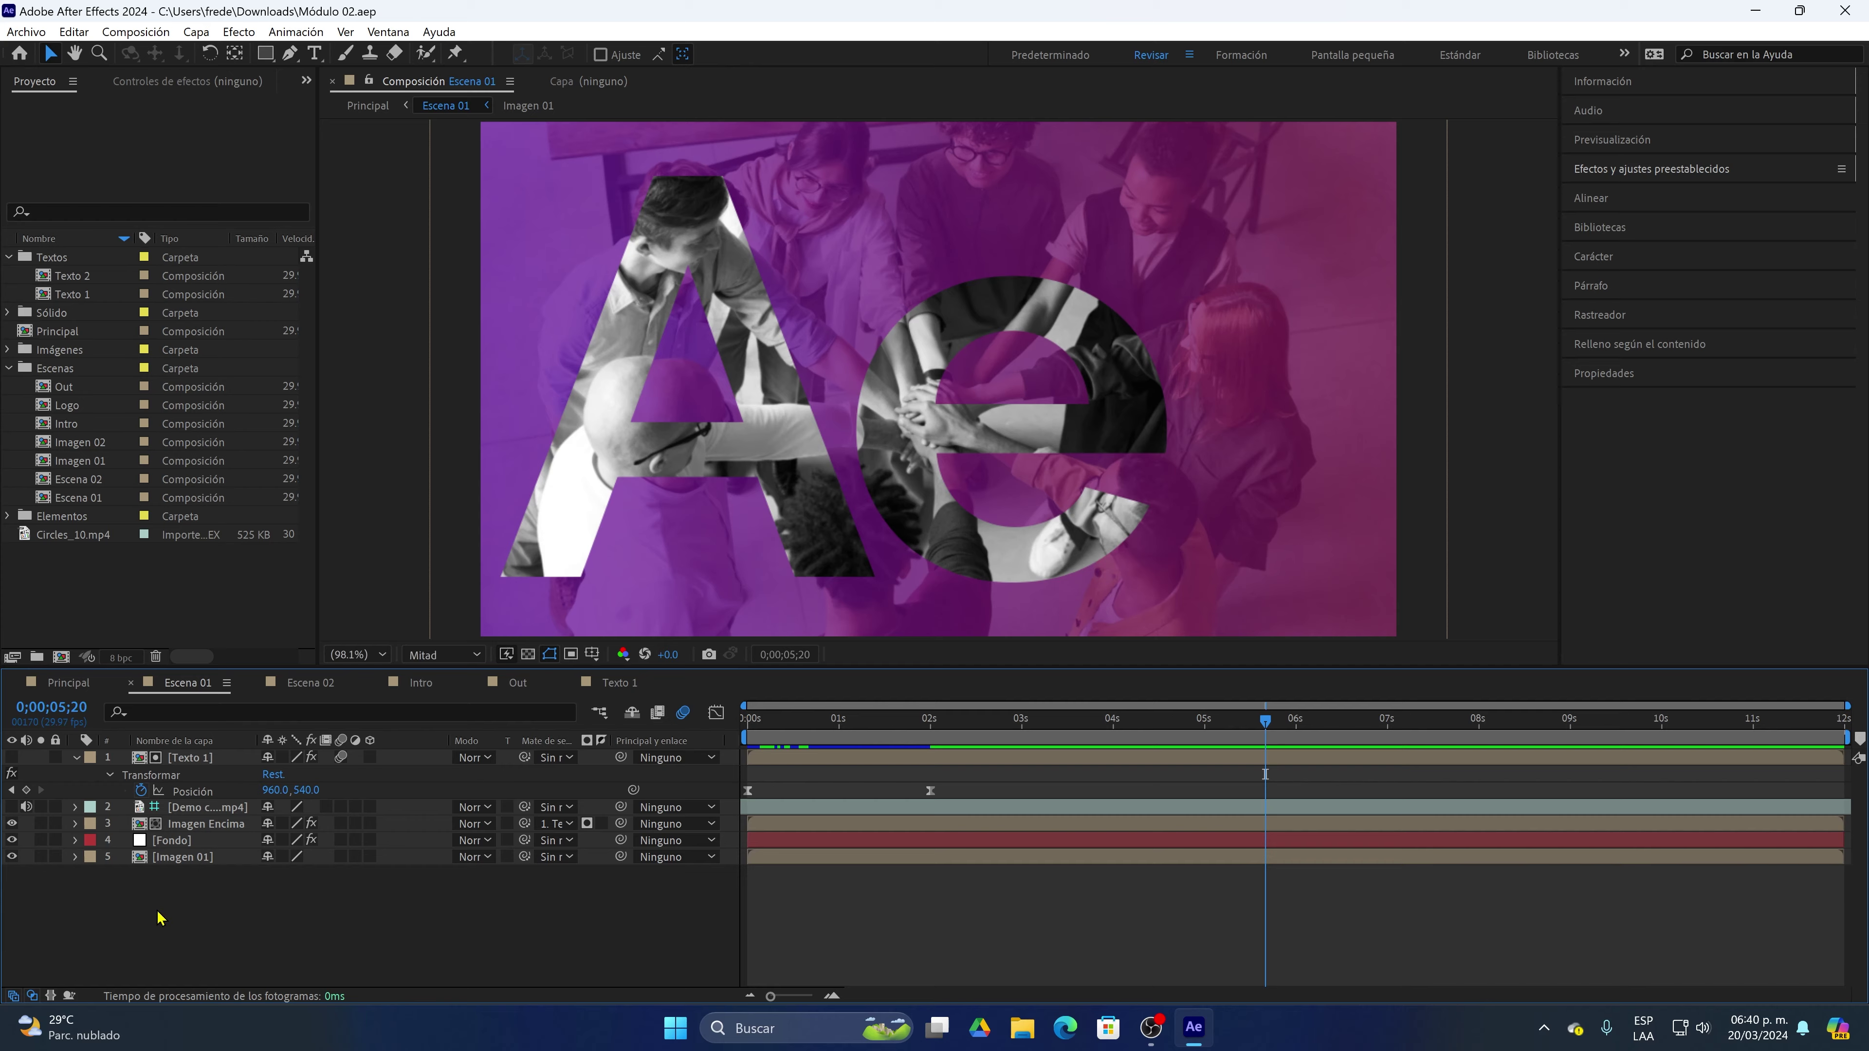
right_click(158, 912)
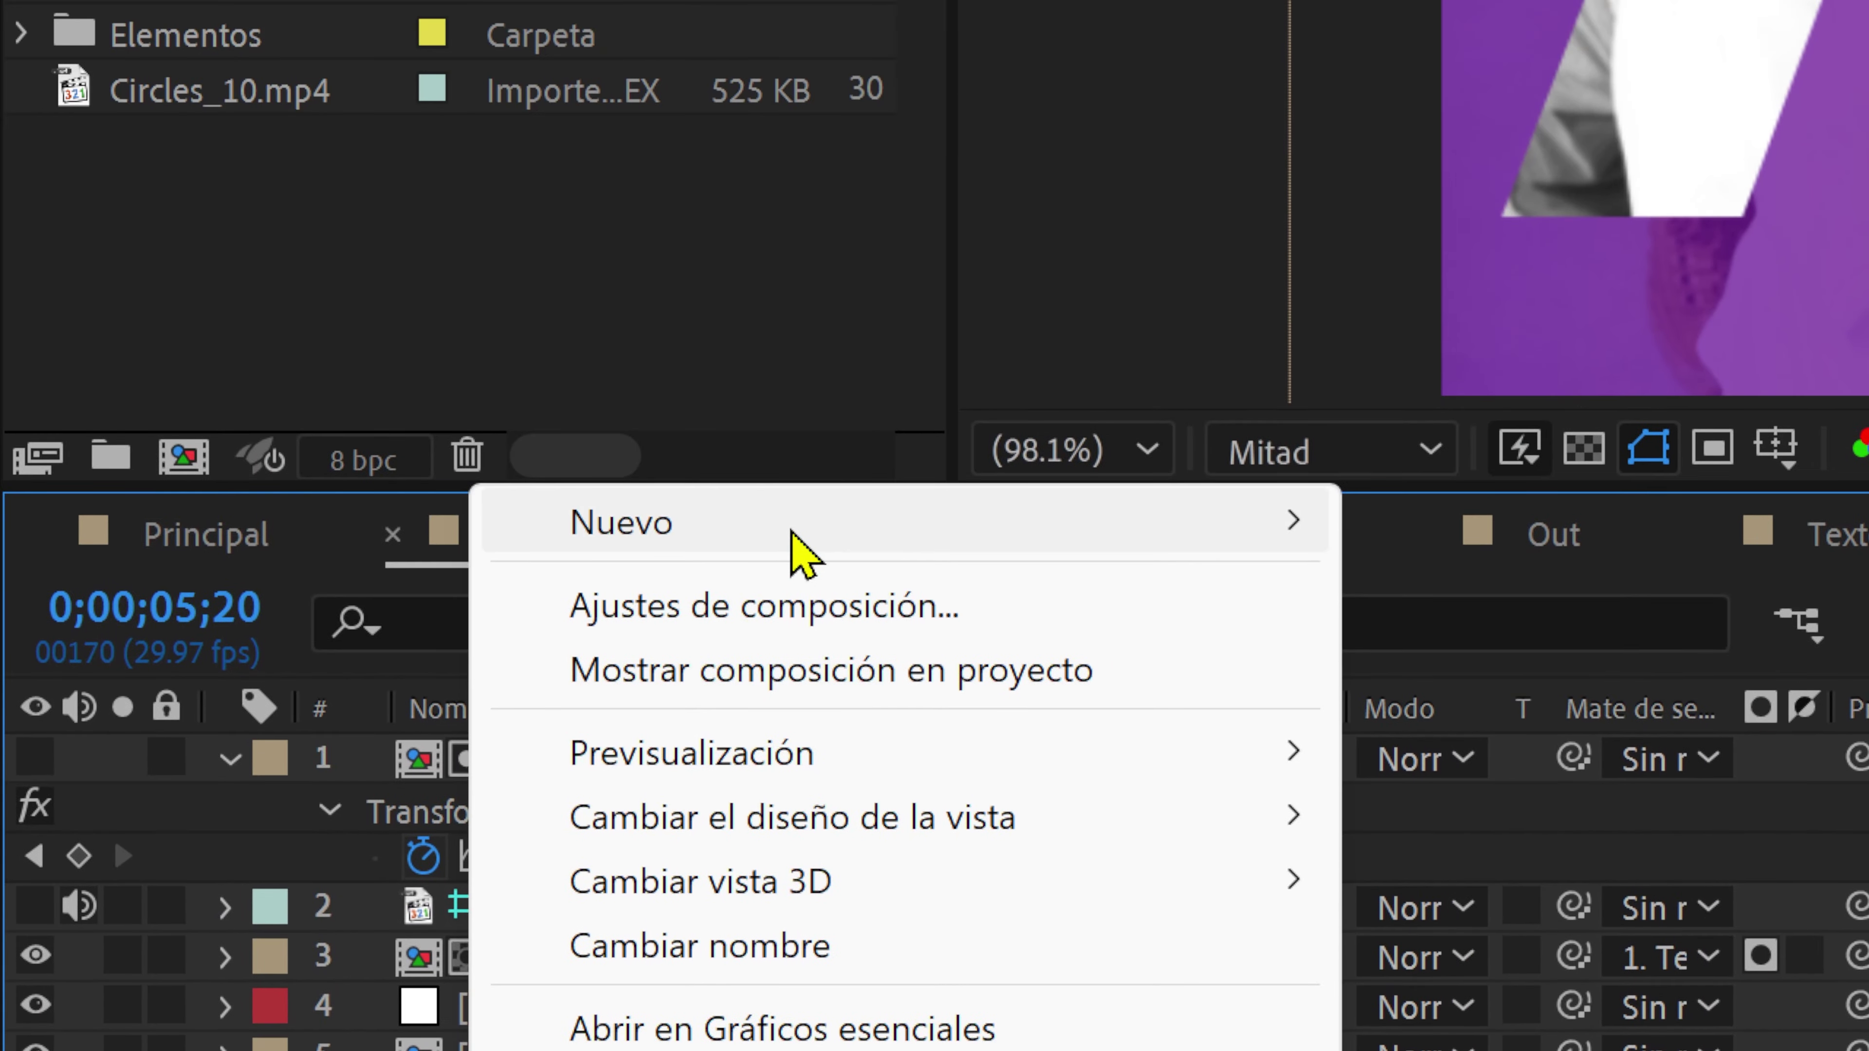
mouse_move(263, 681)
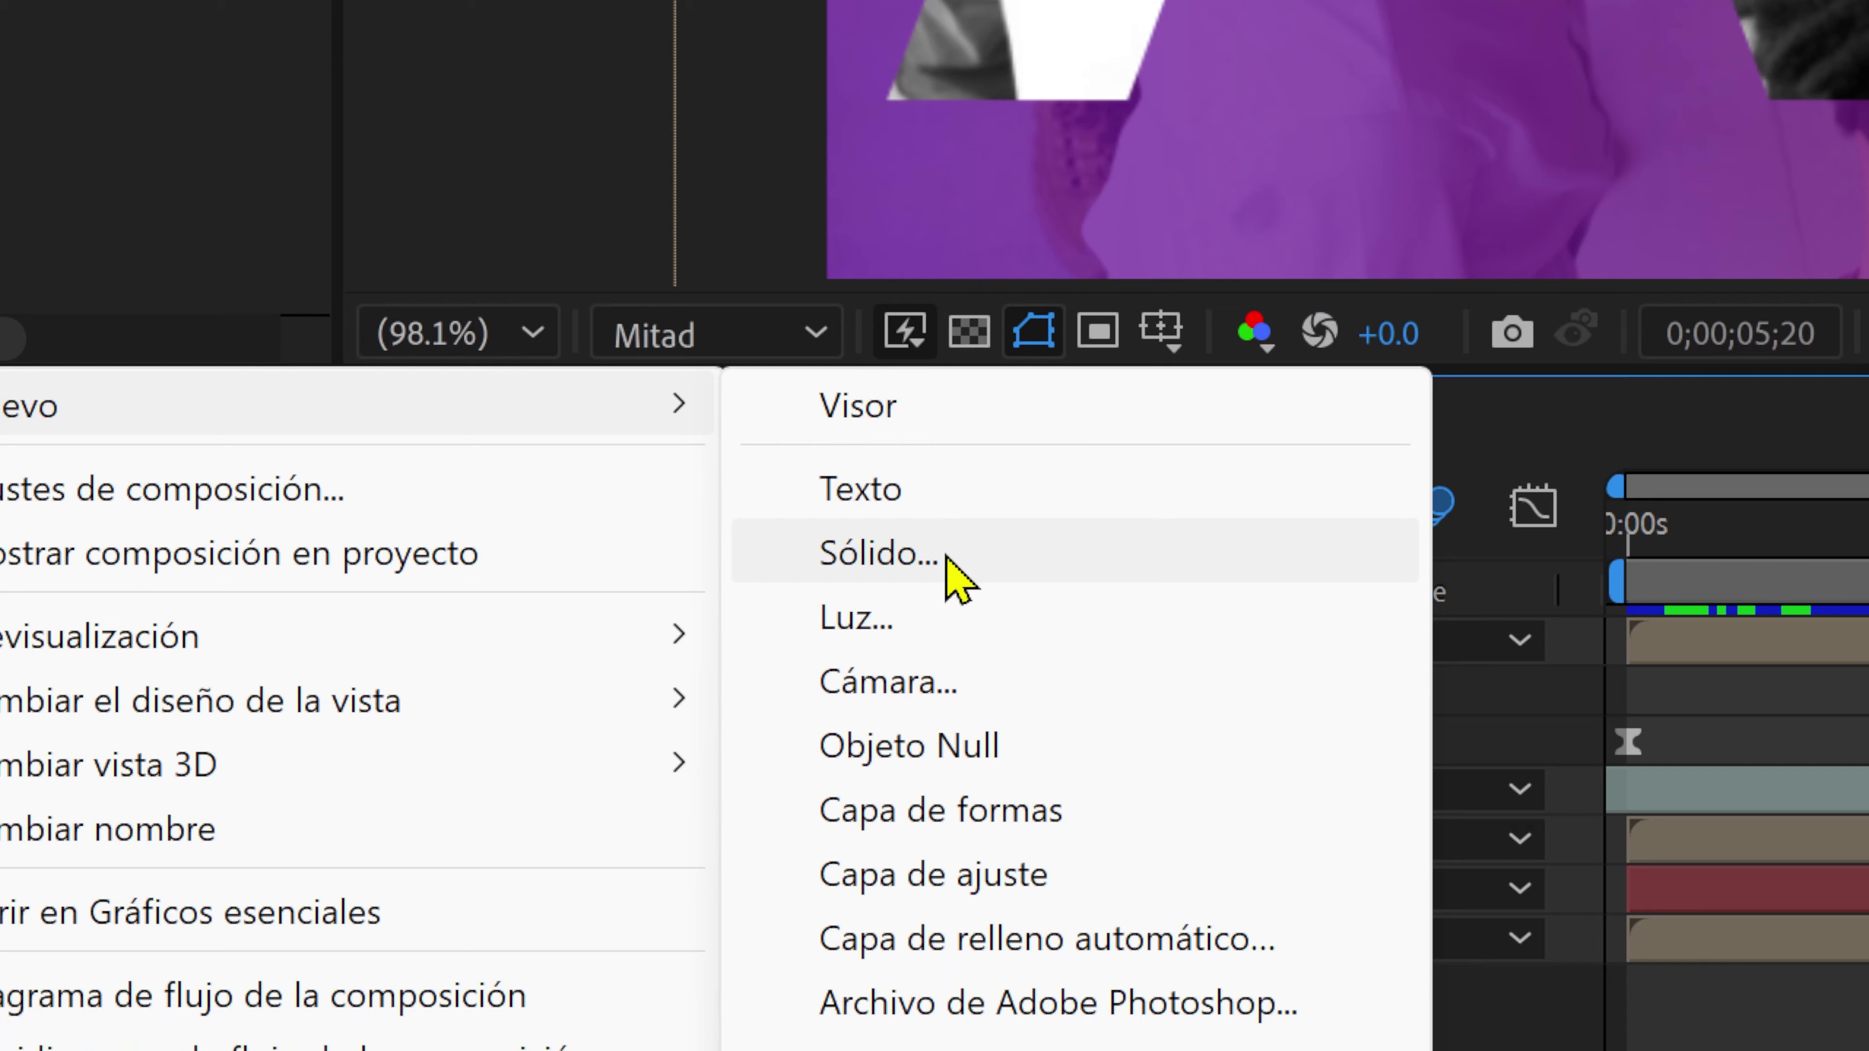
click(1560, 674)
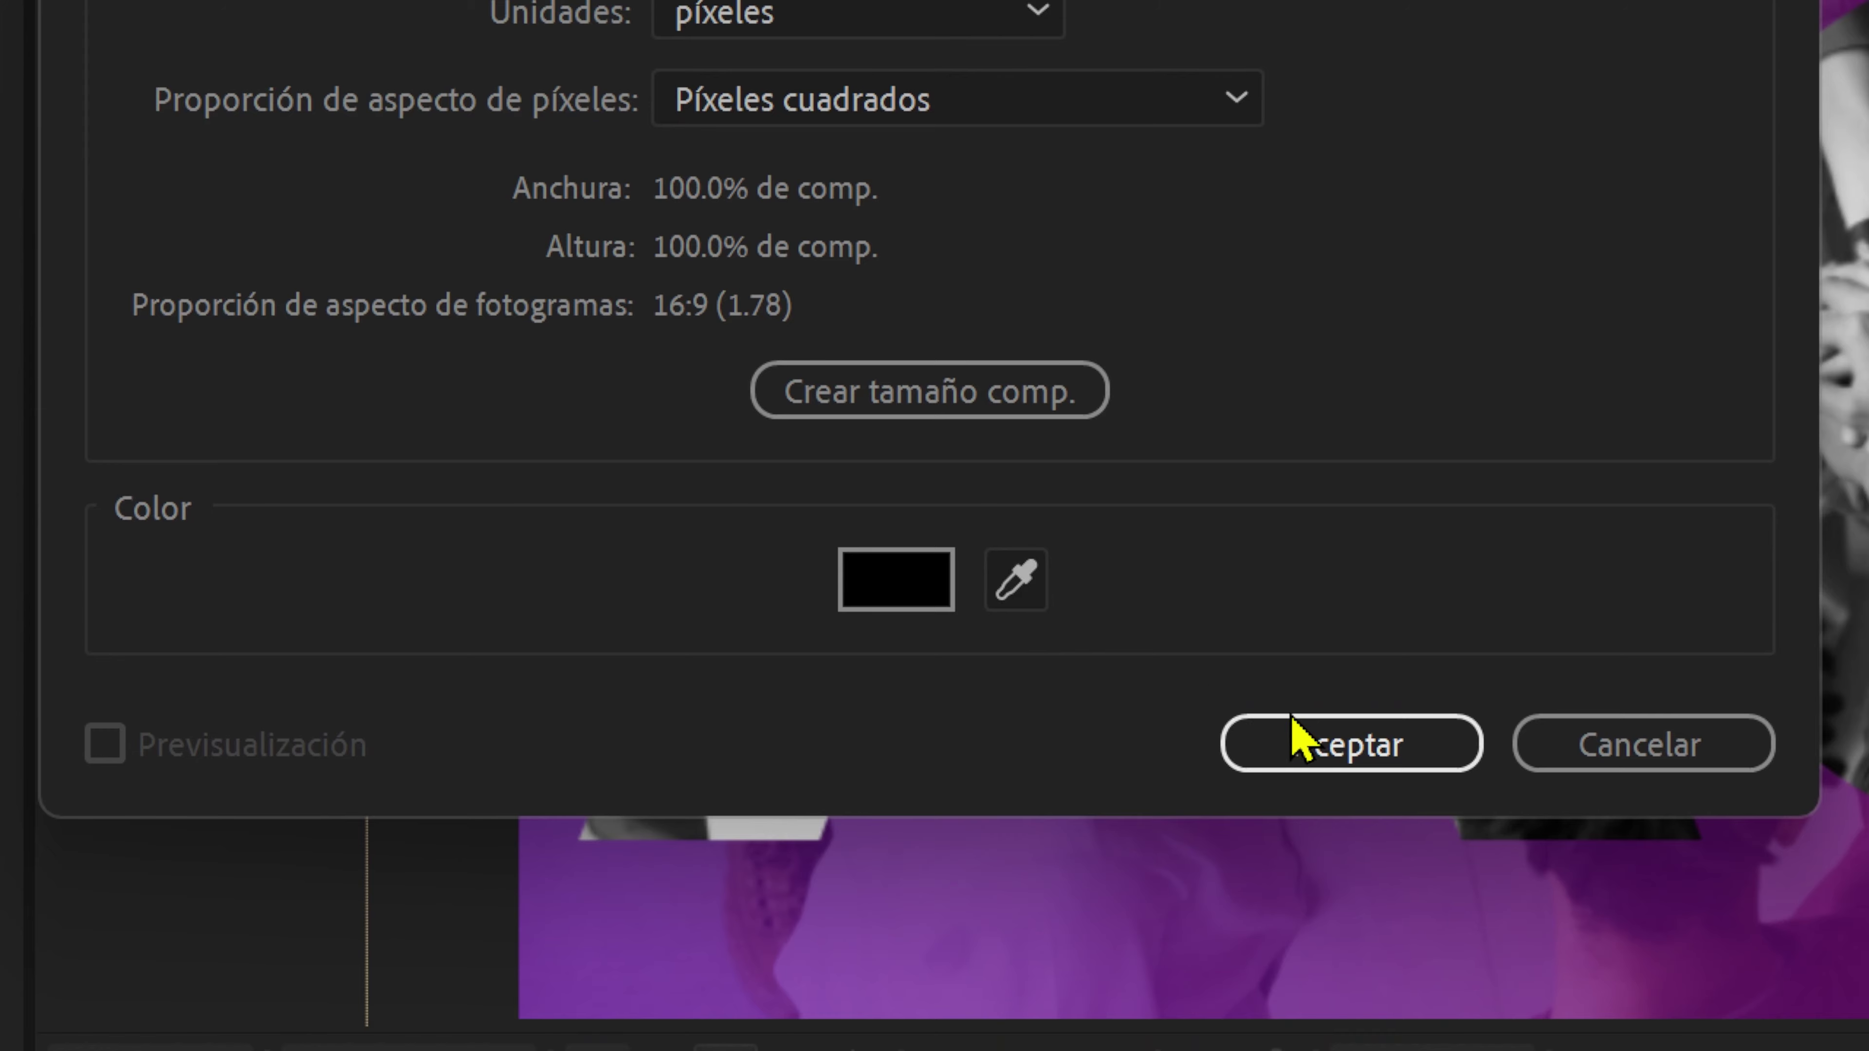
click(1340, 746)
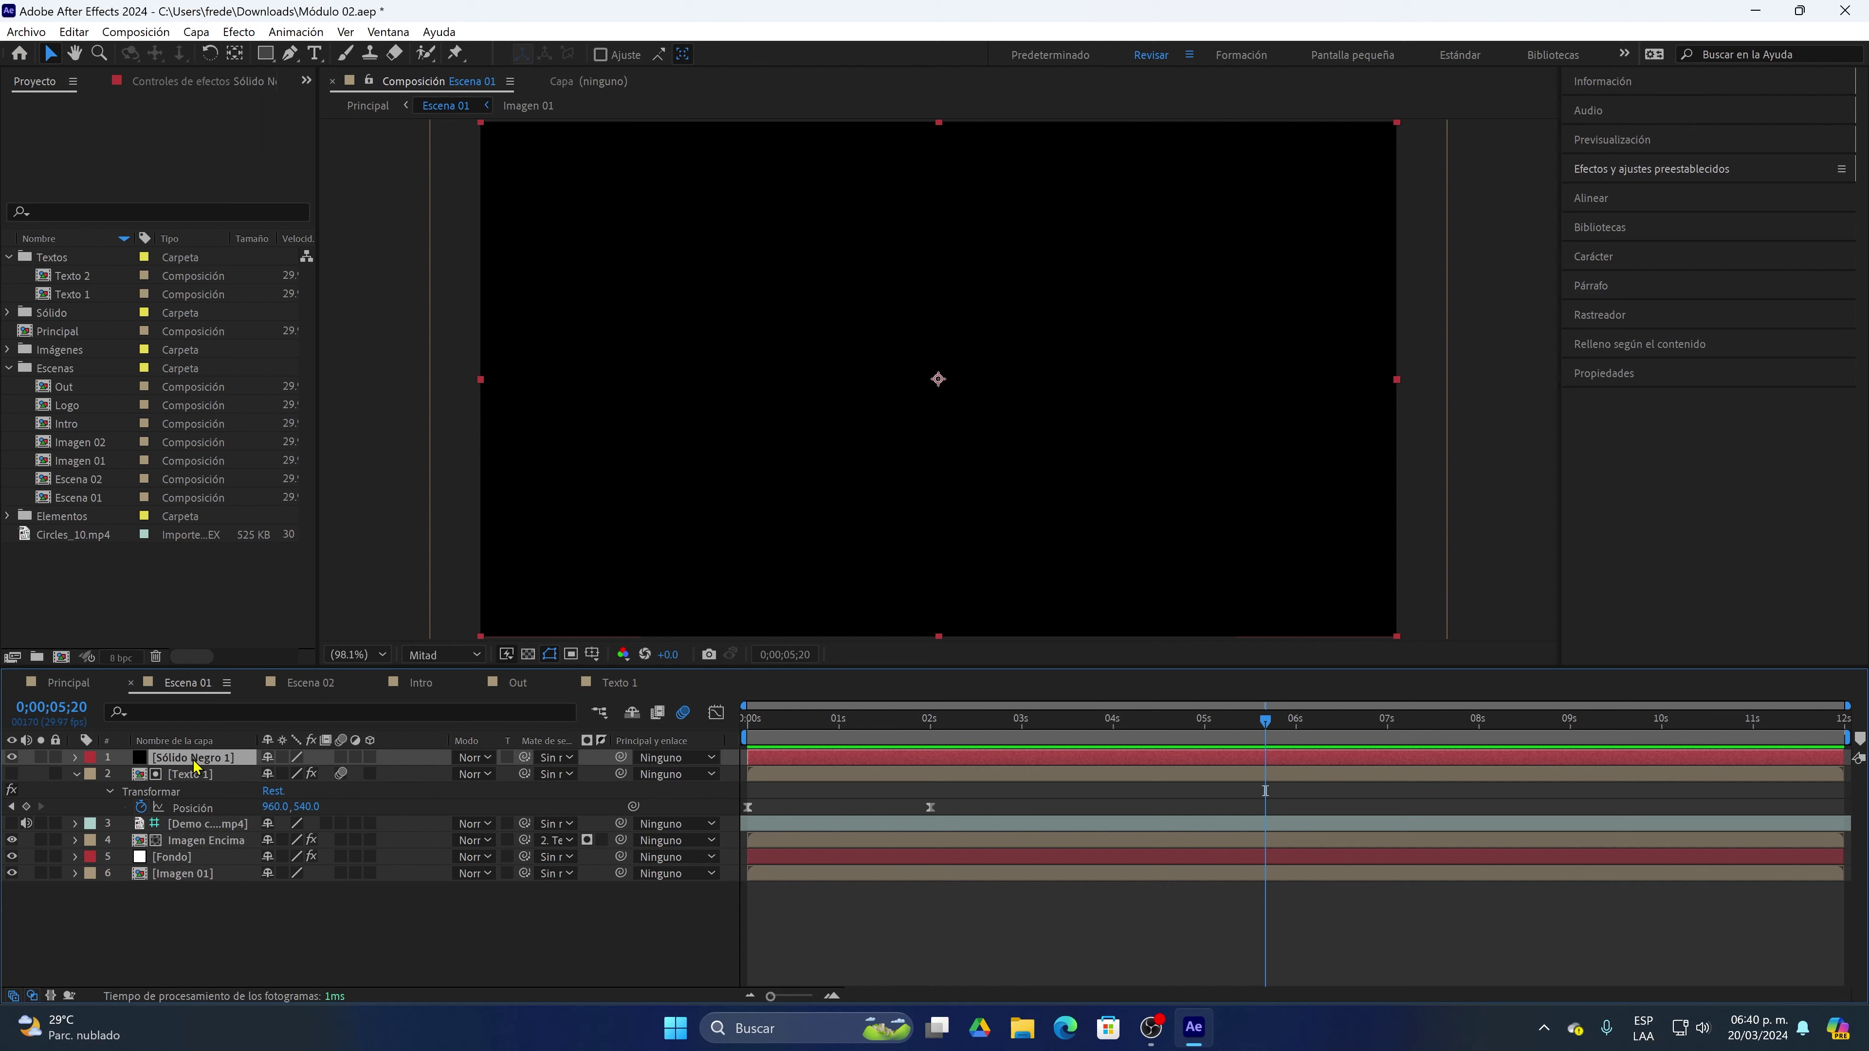
Place the black solid layer directly above Imagen Encima and lower its opacity to 68%
drag(195, 765, 192, 817)
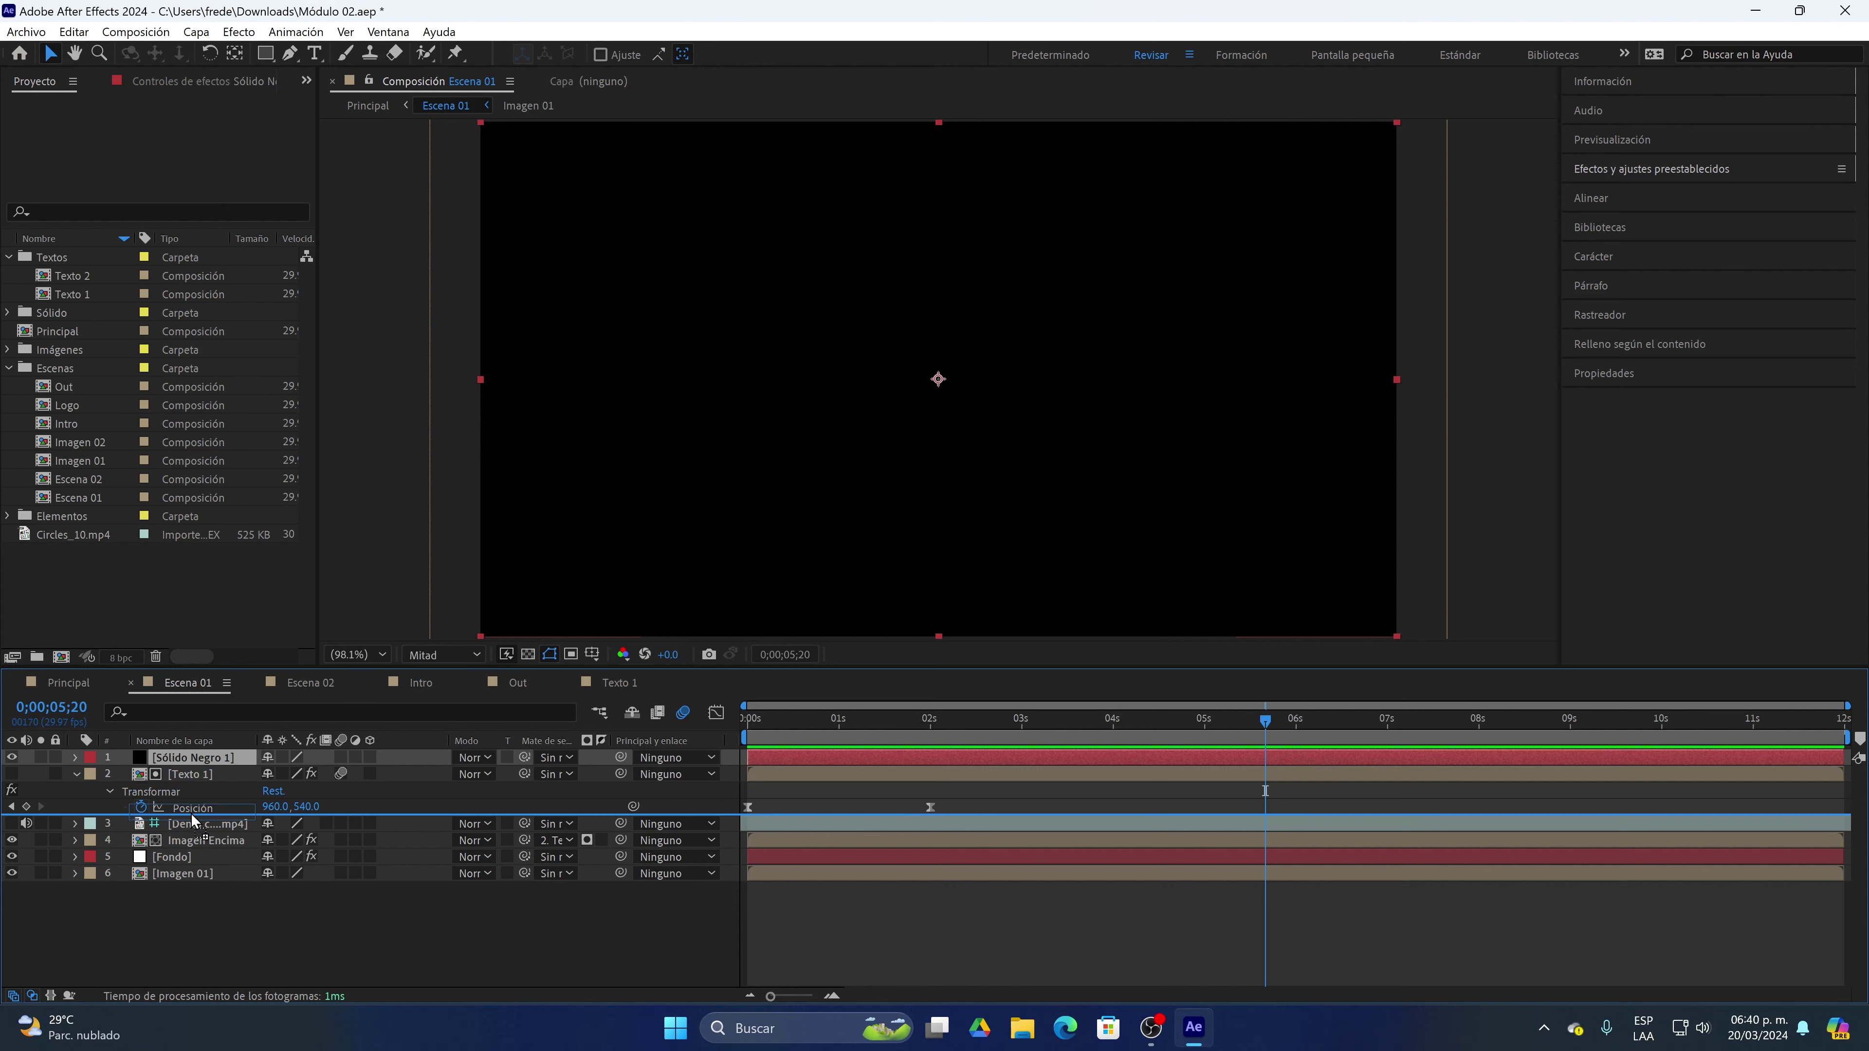
drag(193, 815, 191, 832)
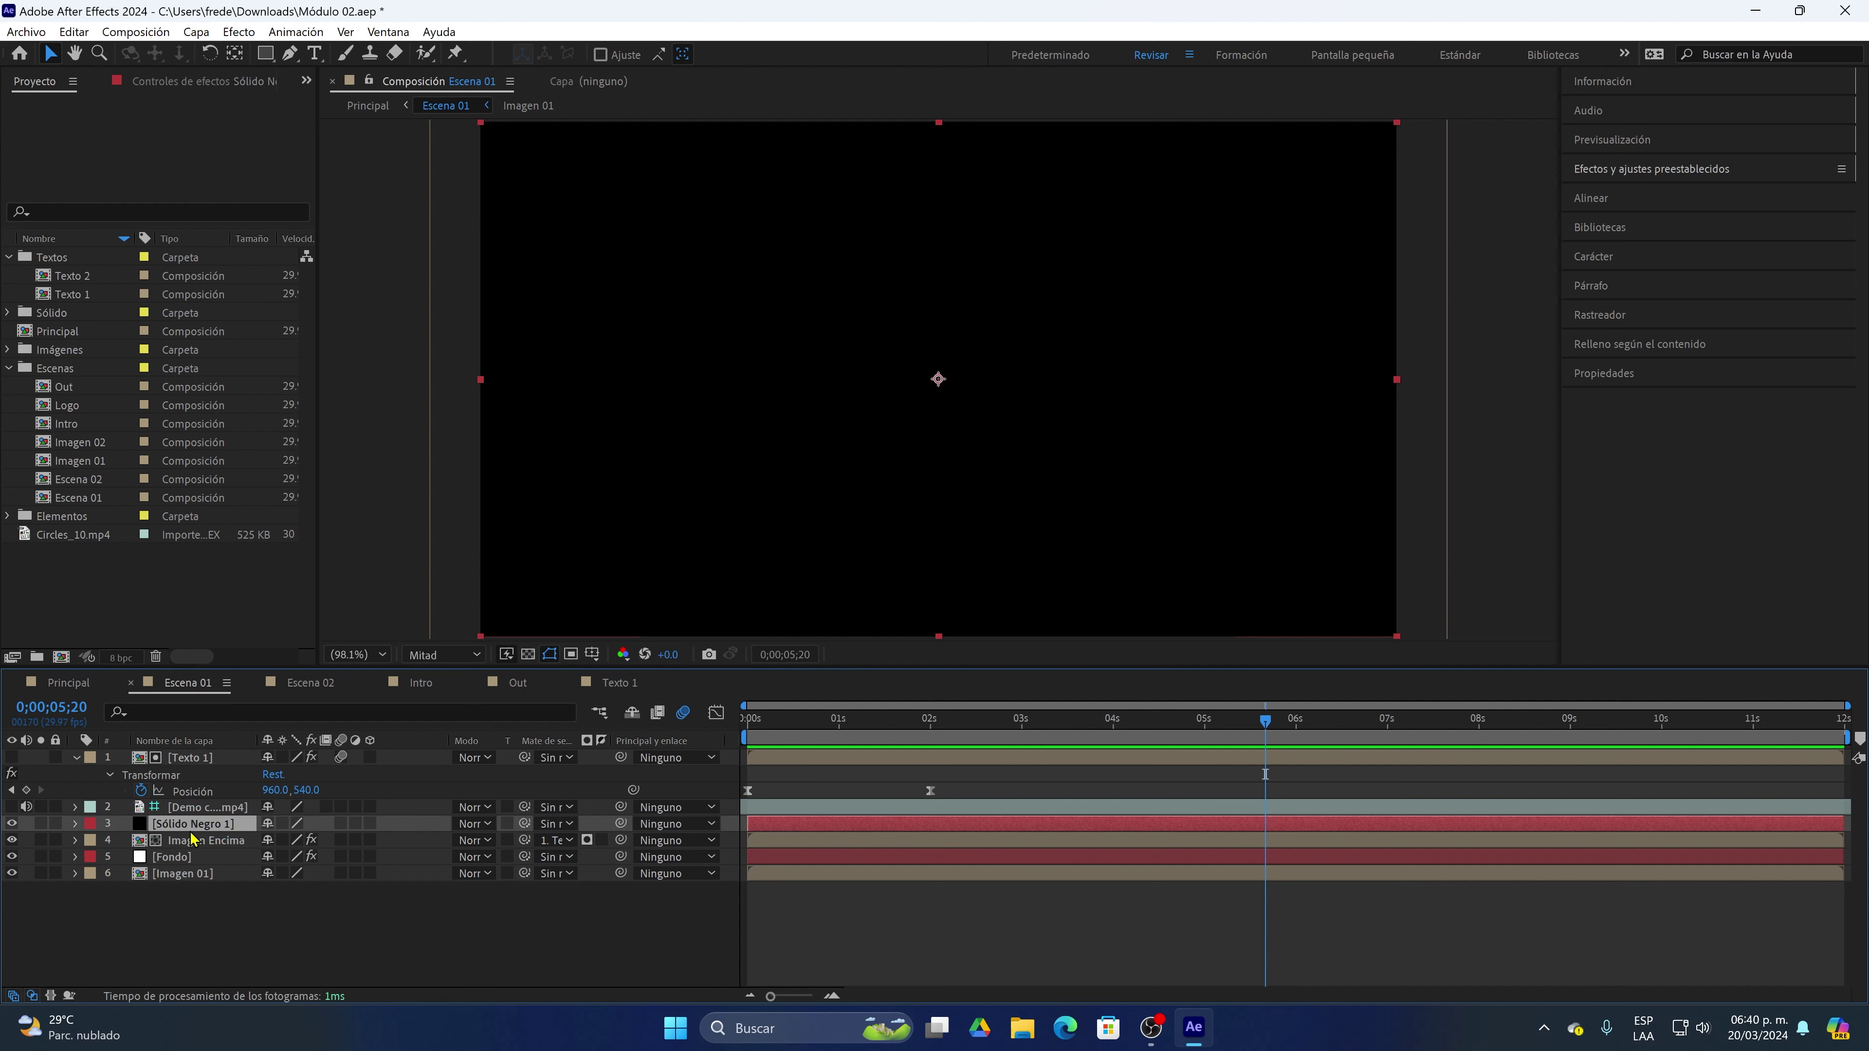
click(1619, 374)
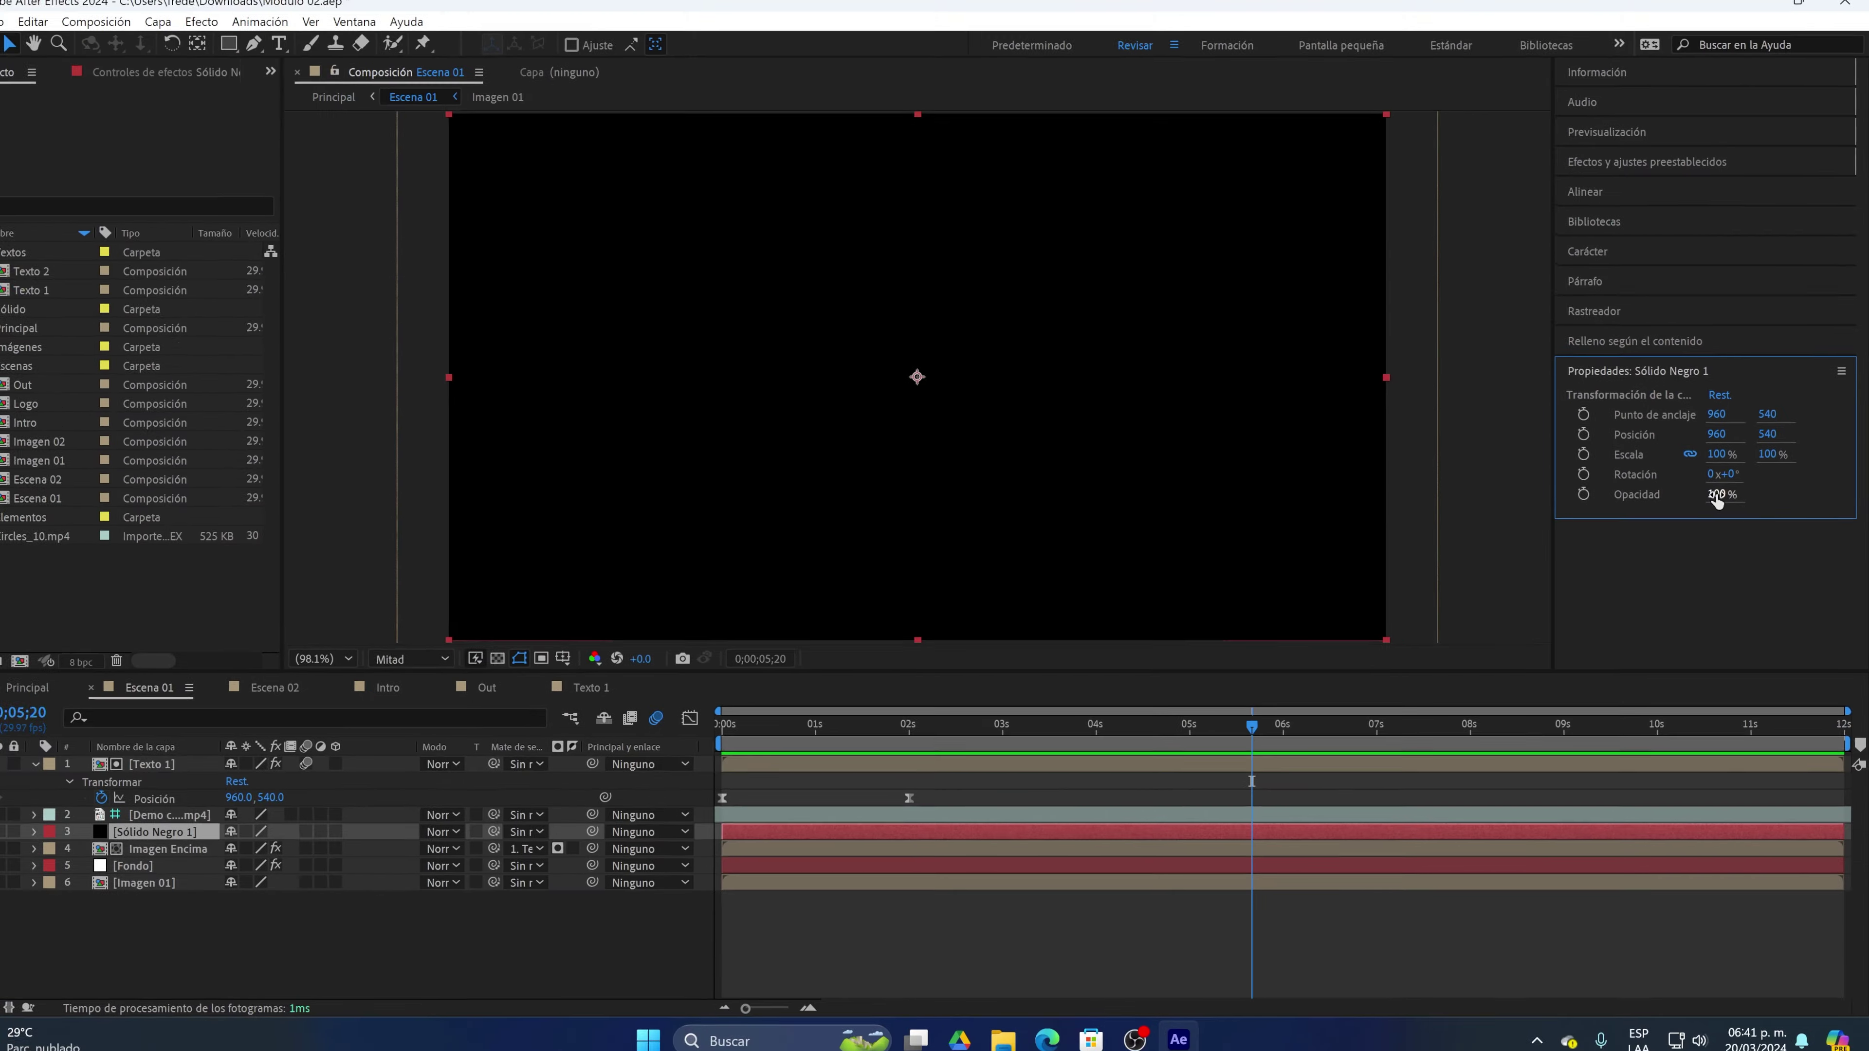
drag(1717, 497, 1692, 494)
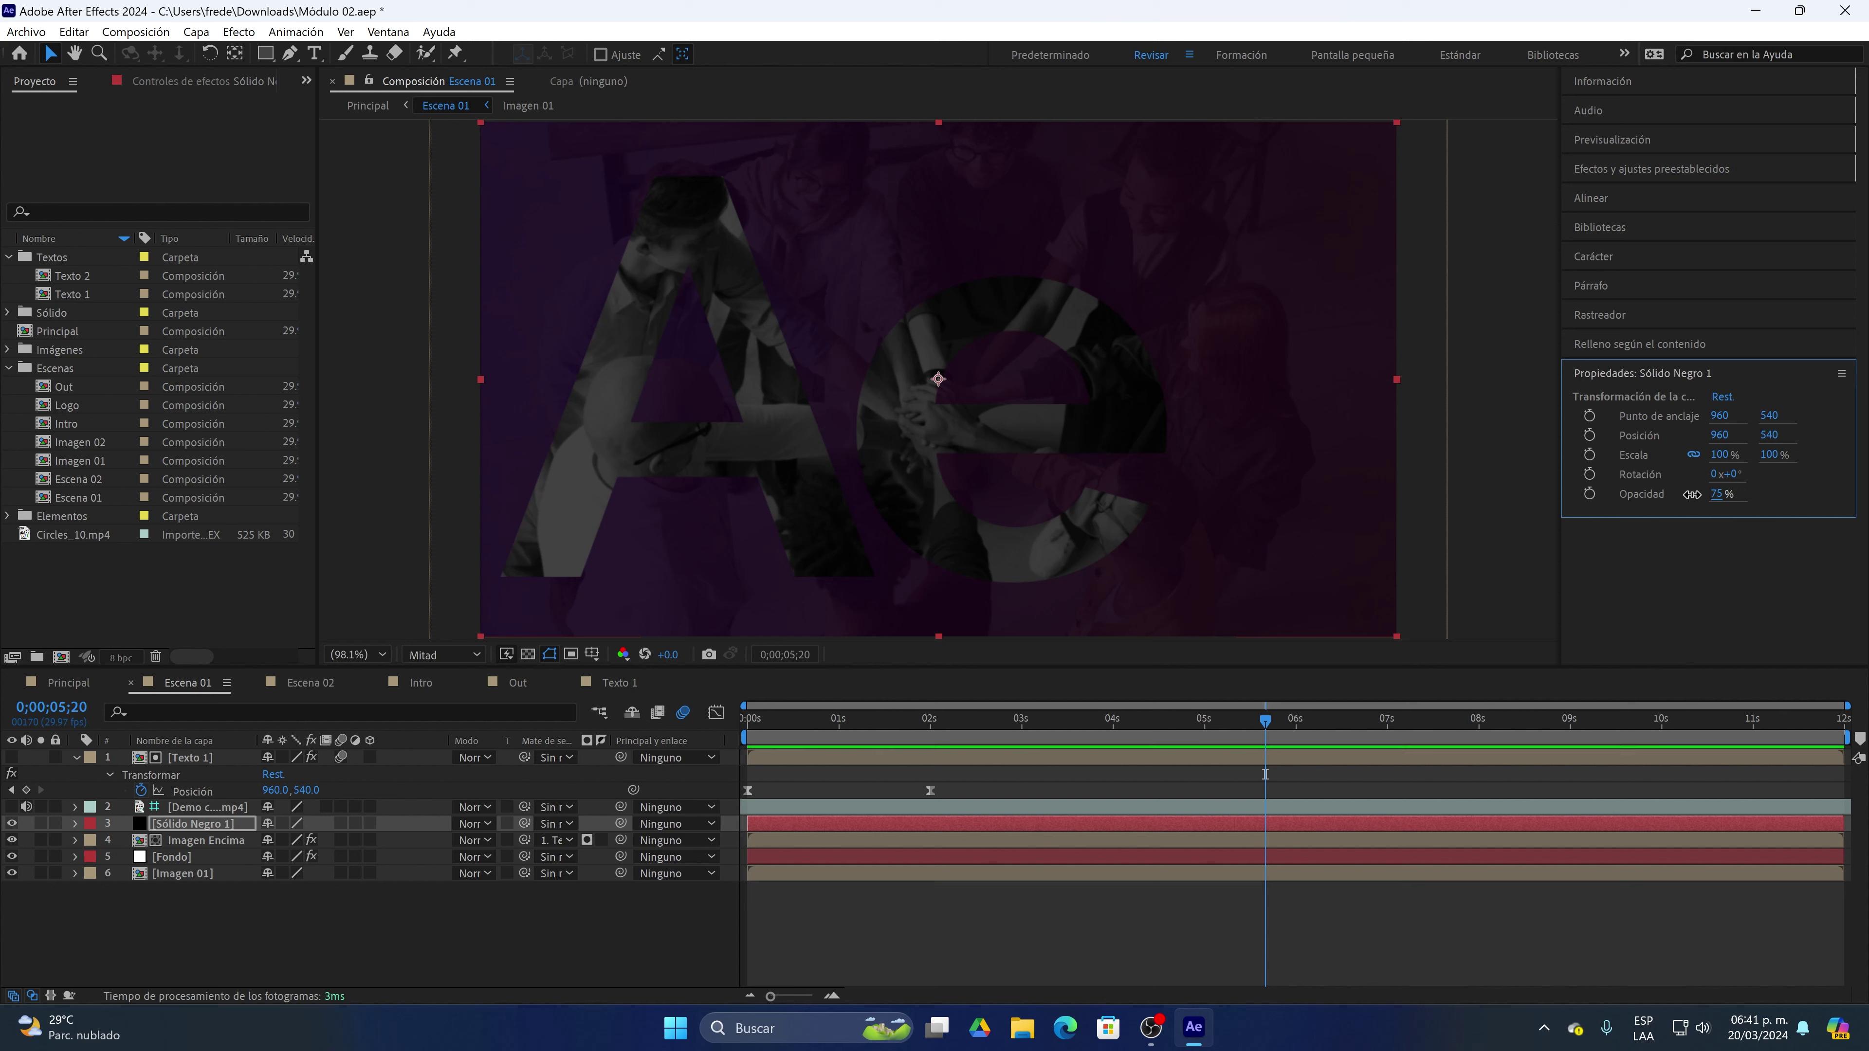
drag(1692, 495, 1686, 494)
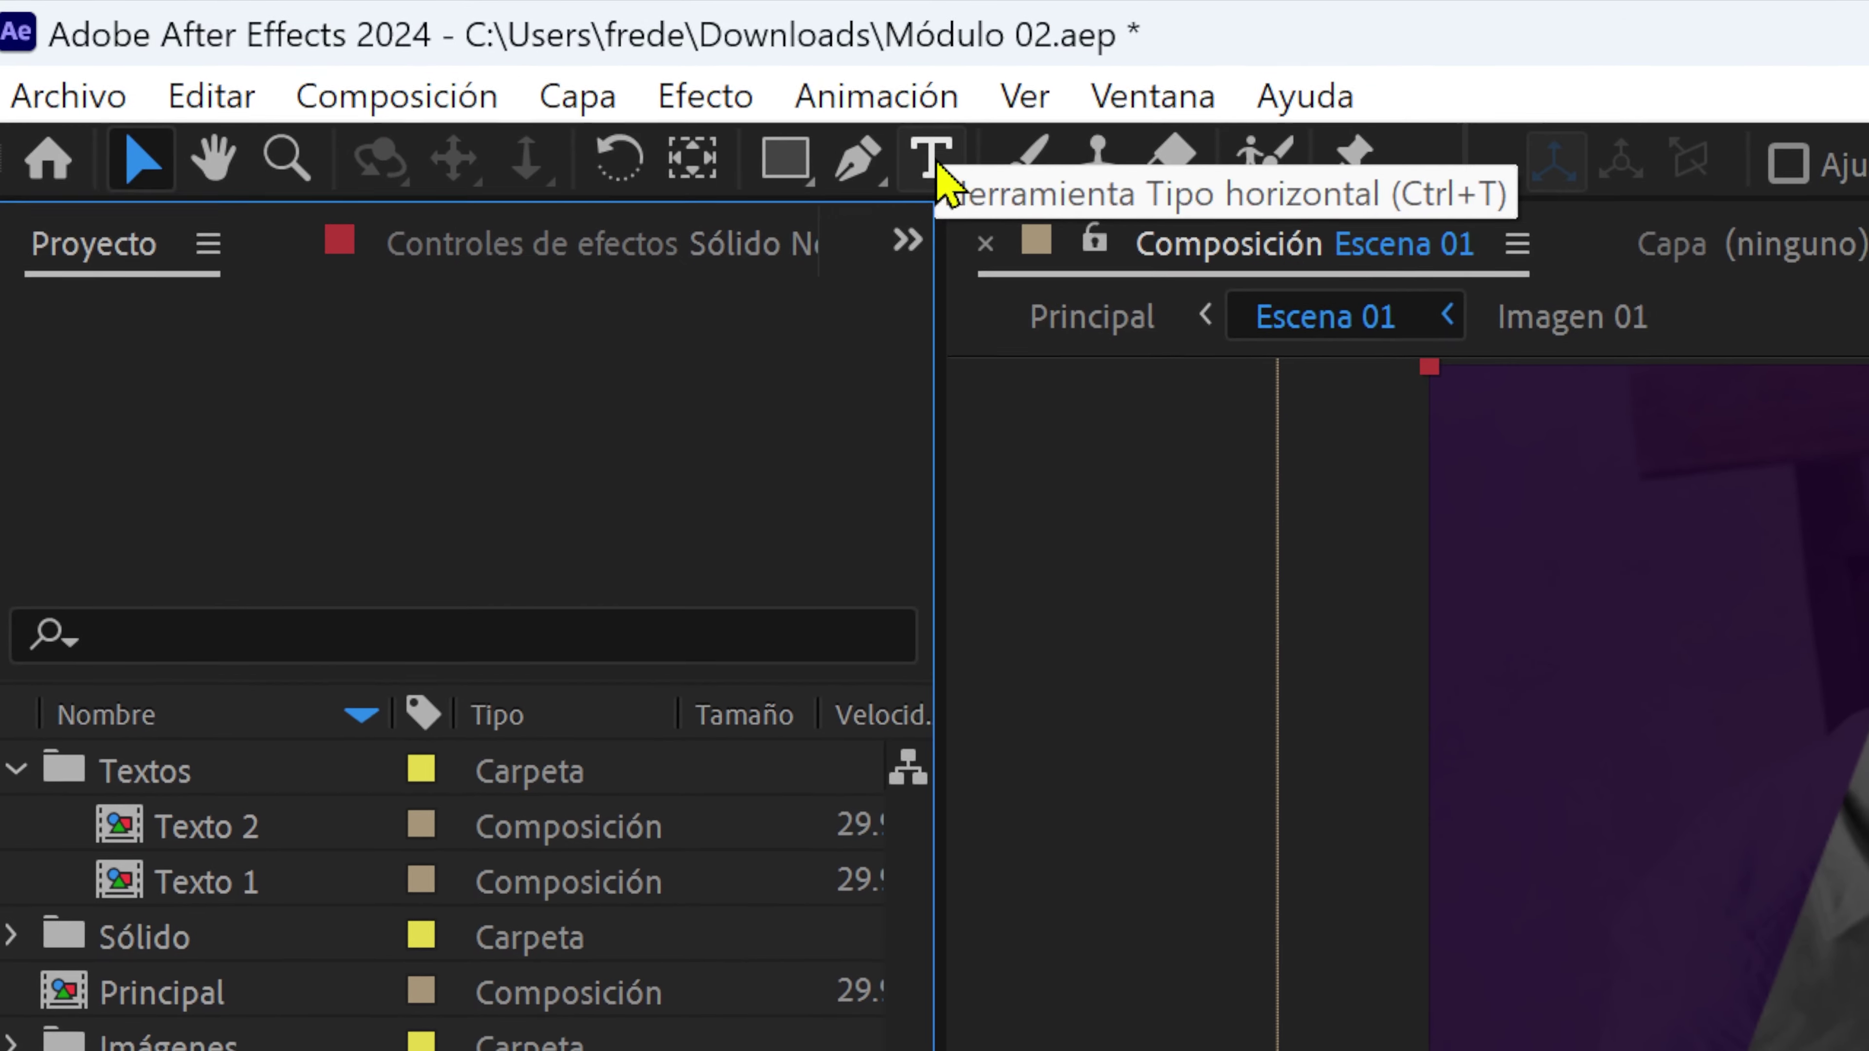
Add a horizontal text layer reading AFTER EFFECTS near the middle of the frame
click(941, 178)
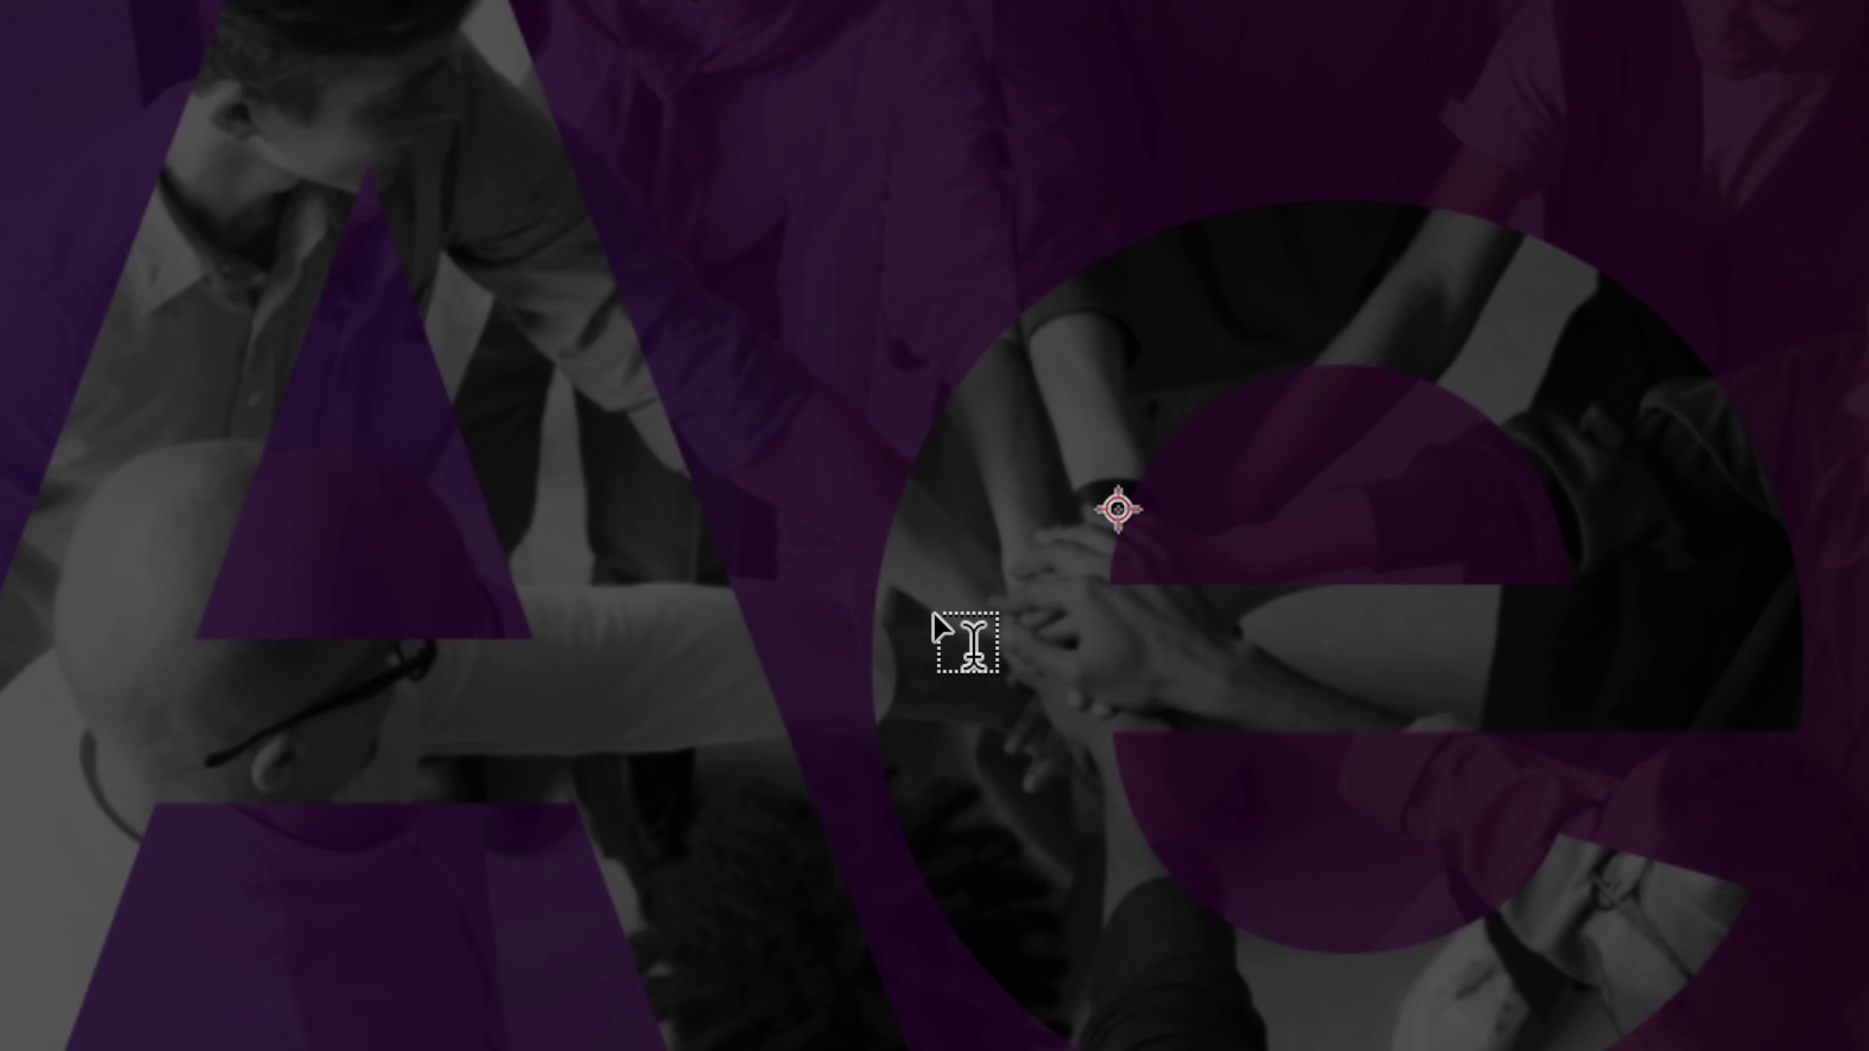
click(939, 648)
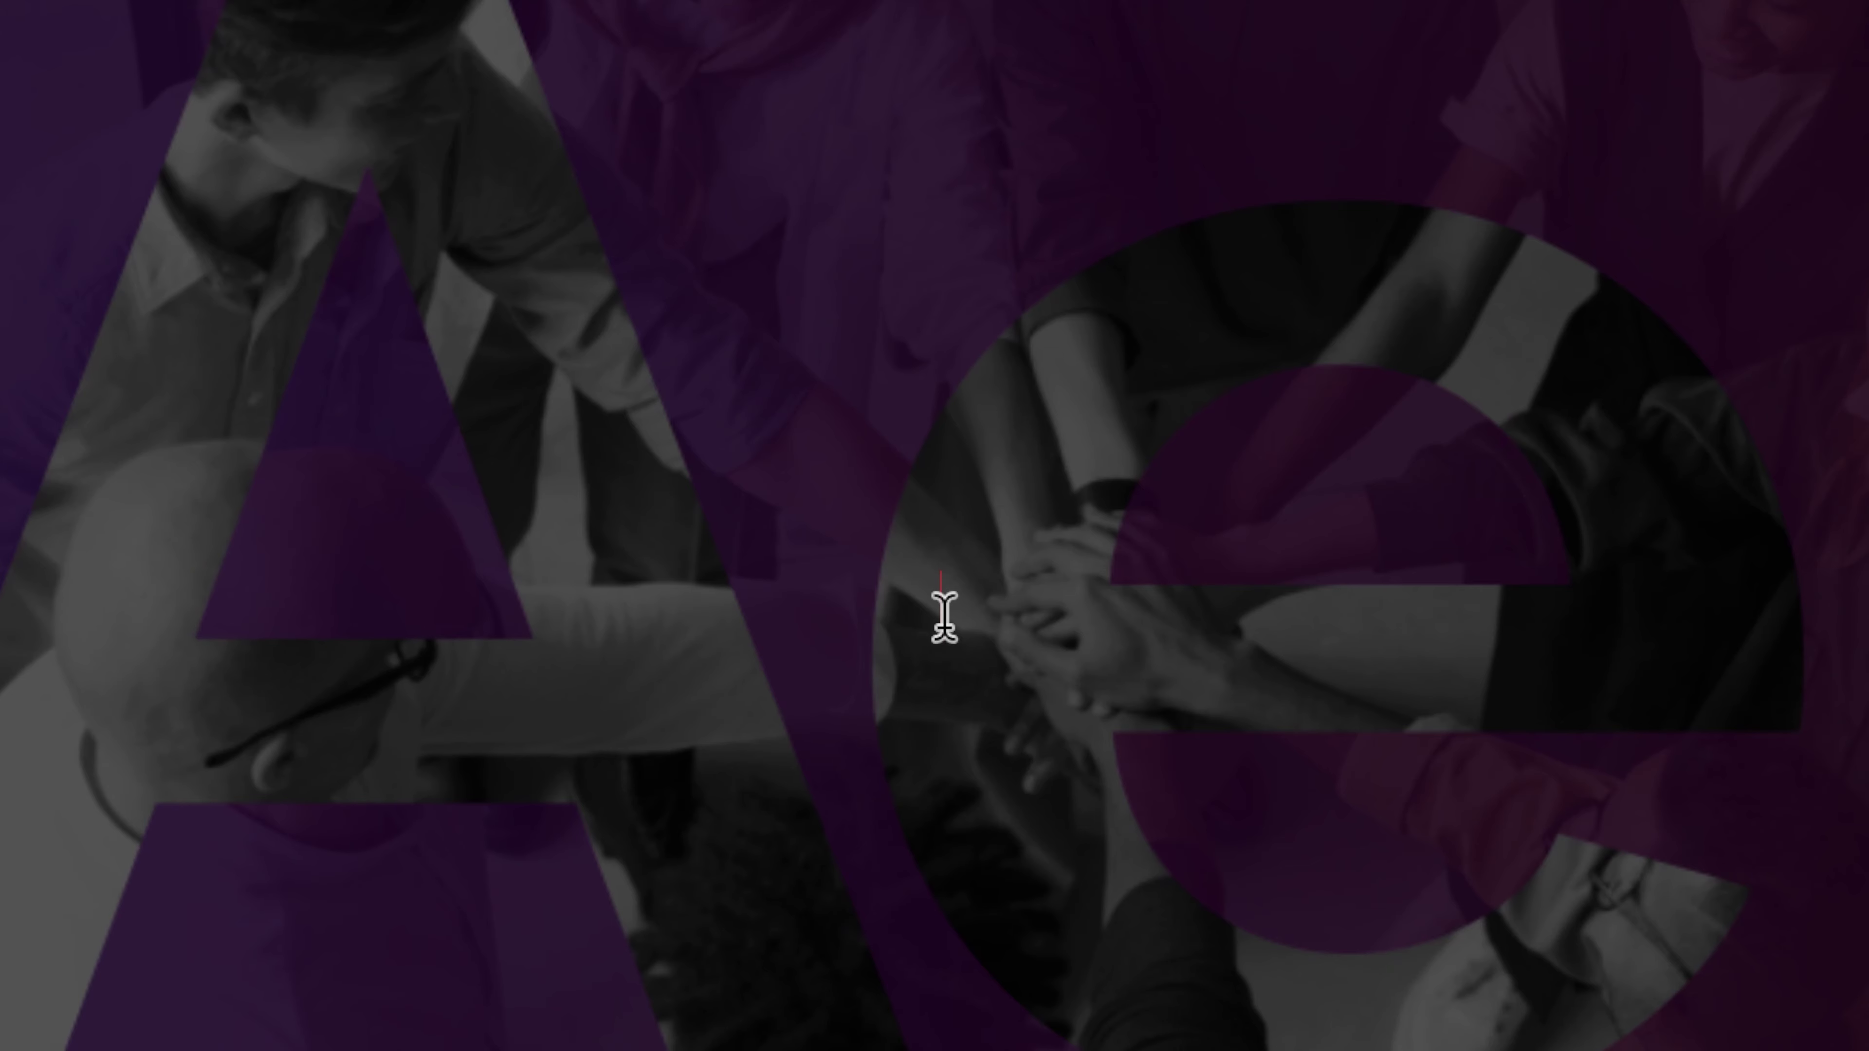
text(AFTER EFFE)
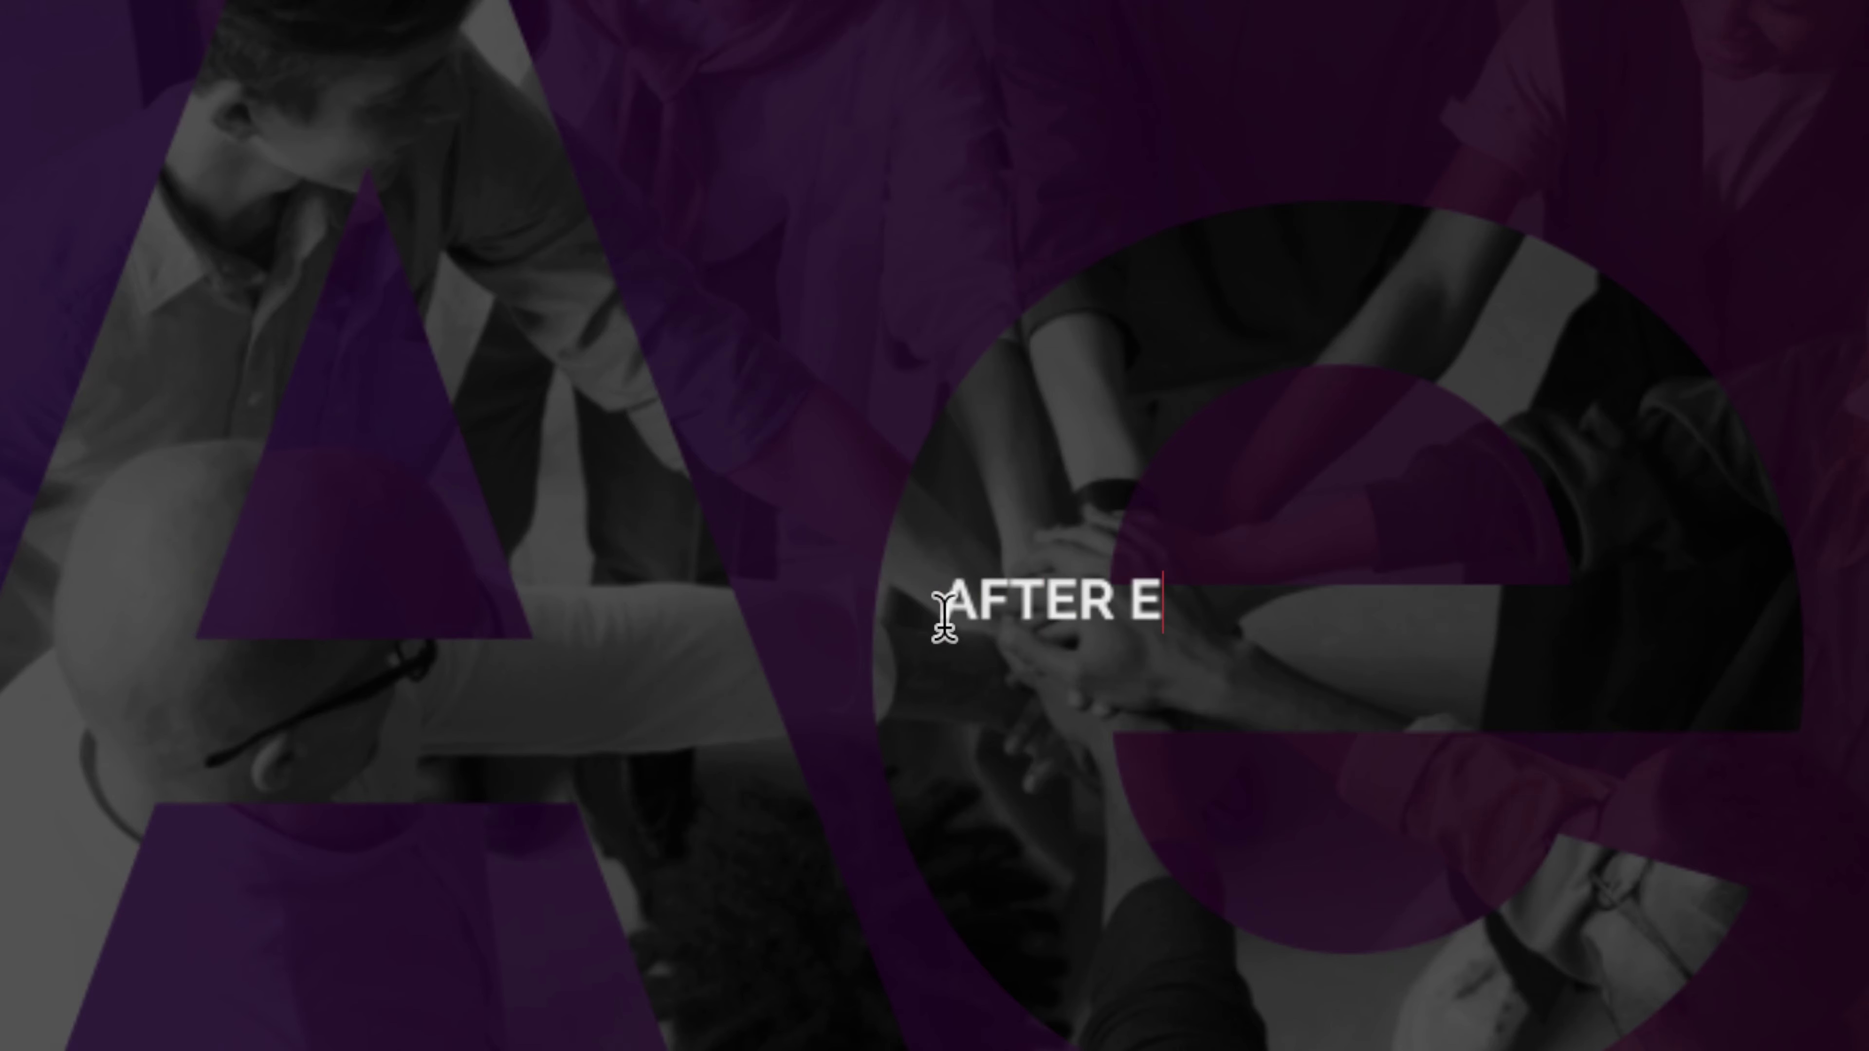
text(CTS)
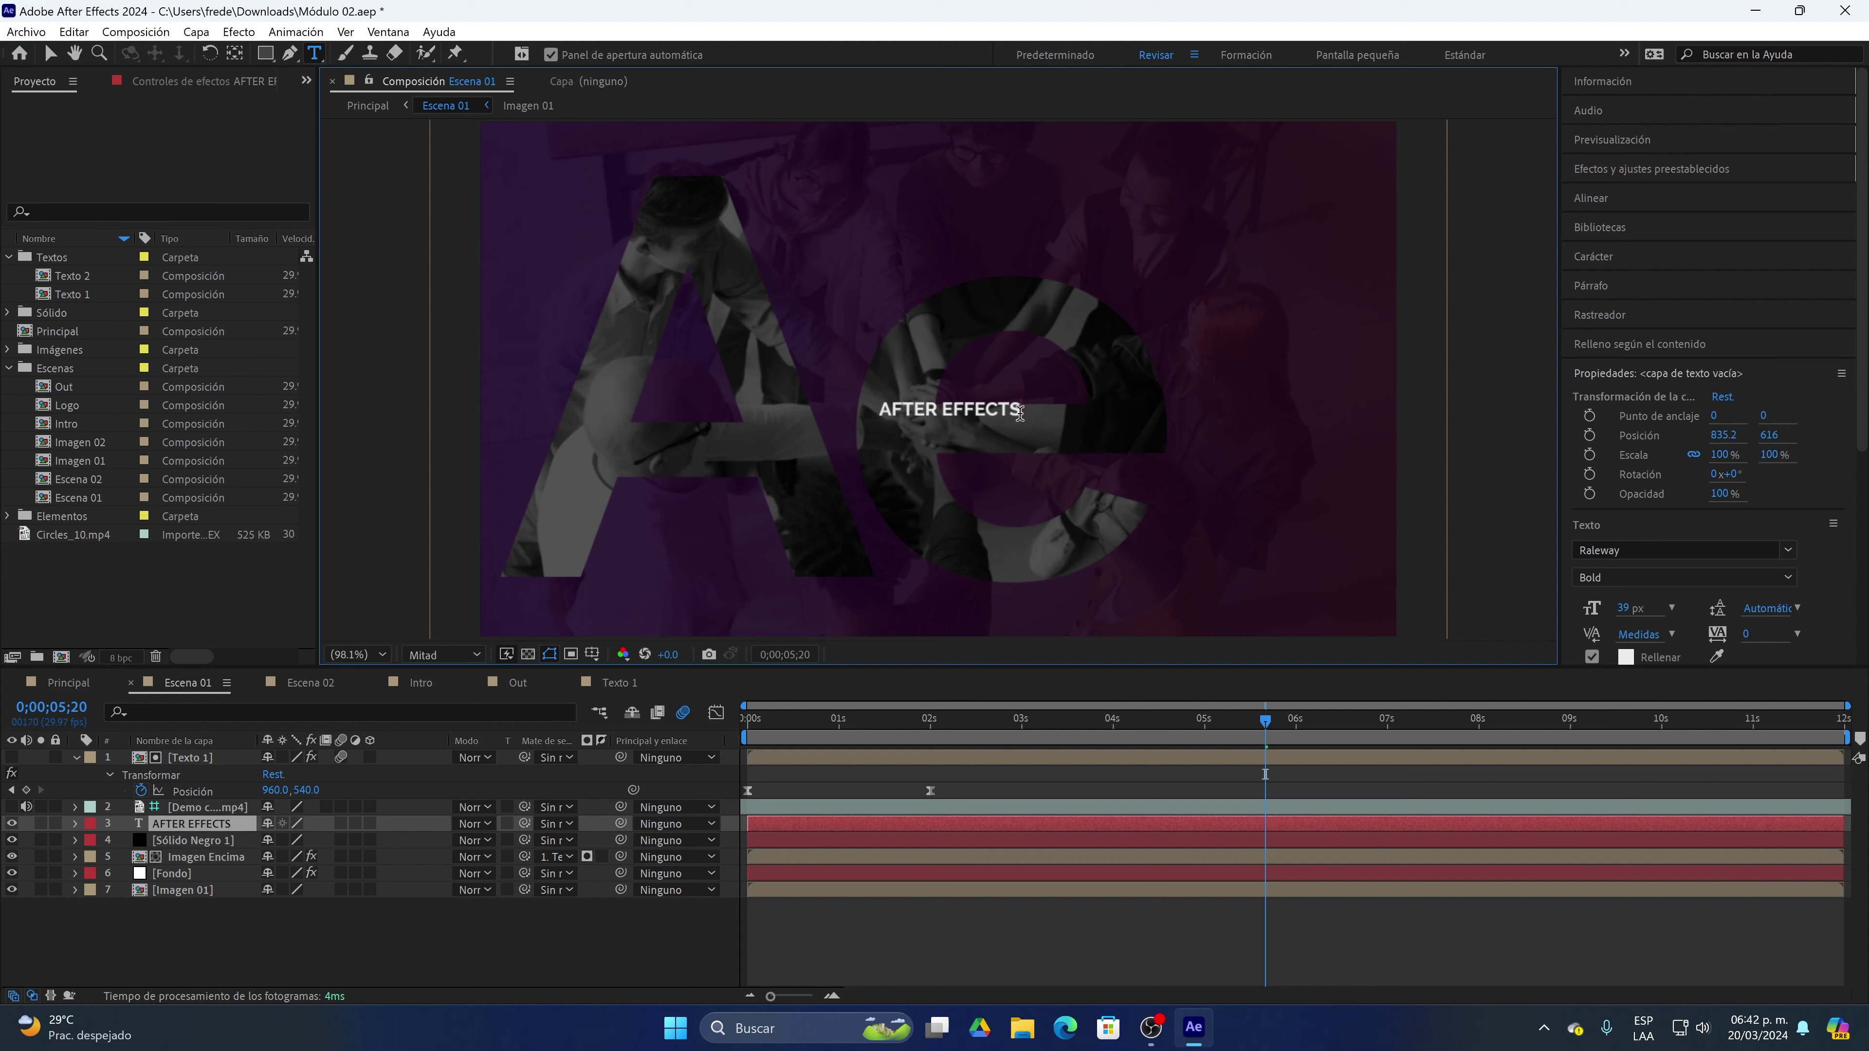
Set the font size of the whole AFTER EFFECTS text to 149 px
drag(1020, 413, 852, 416)
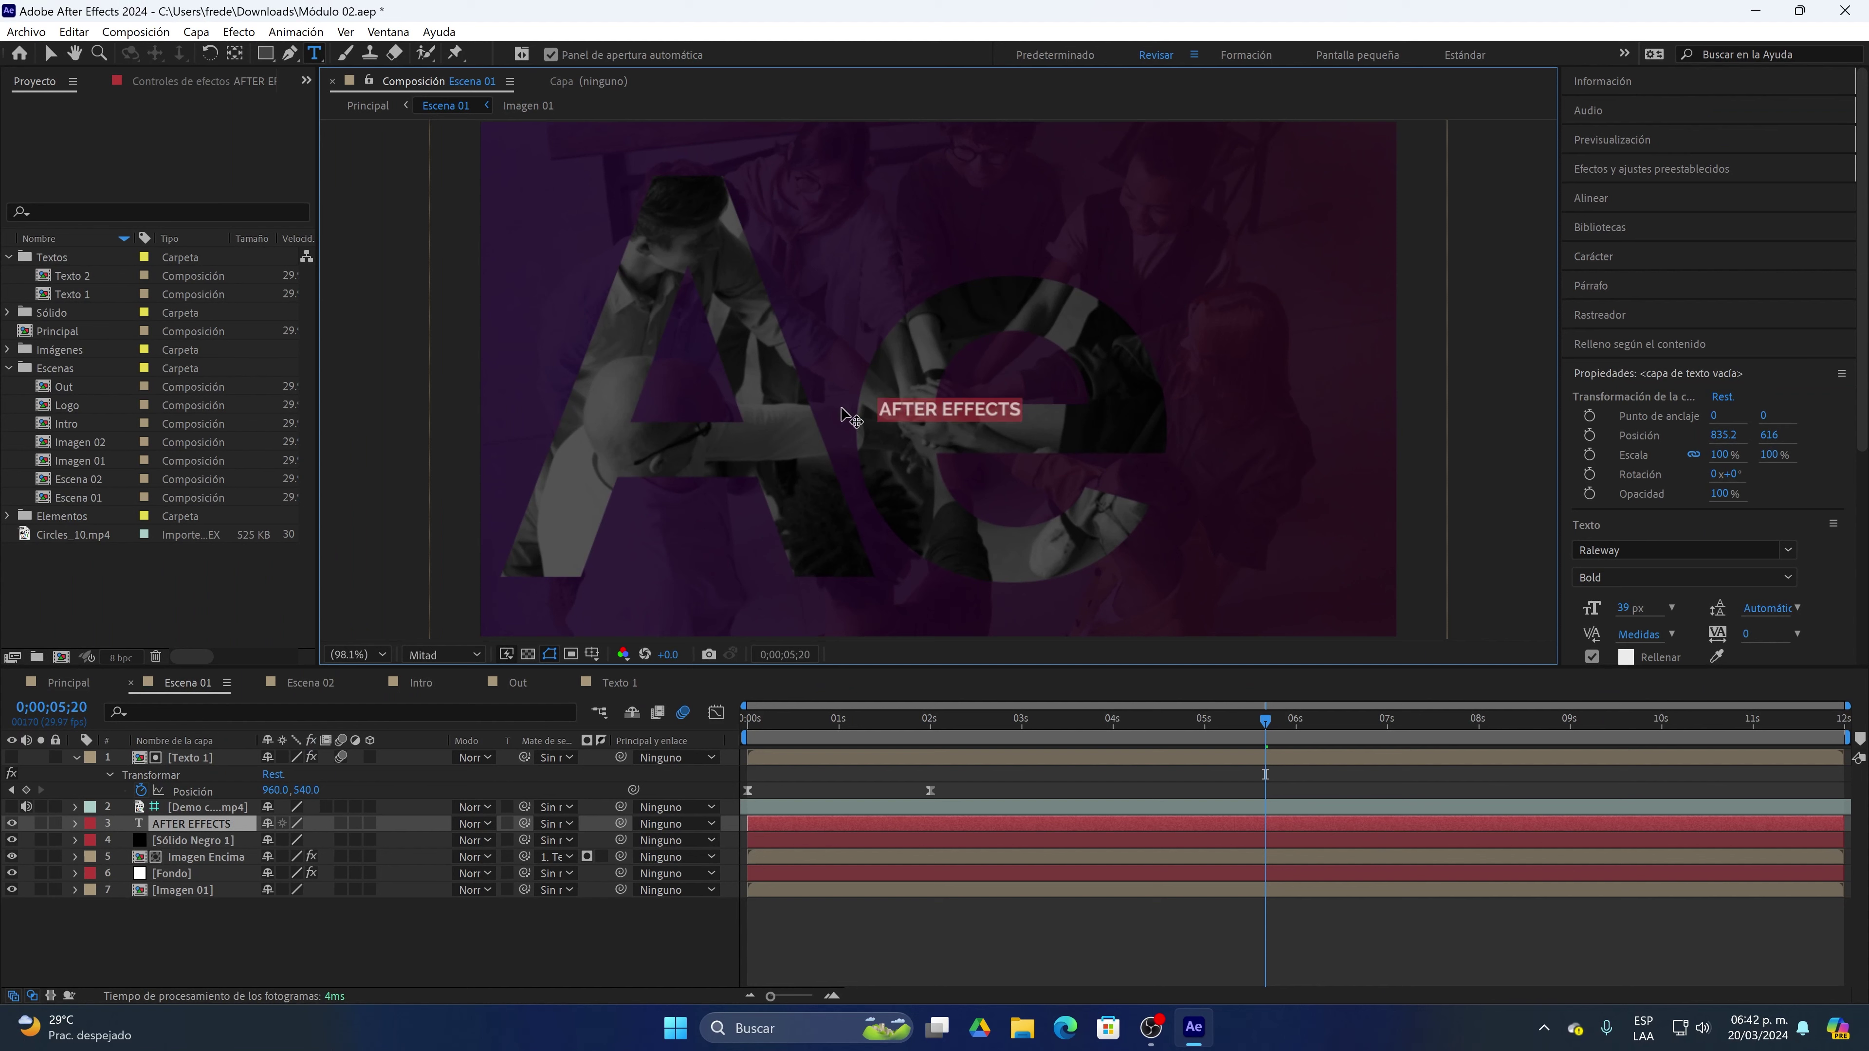
click(1594, 258)
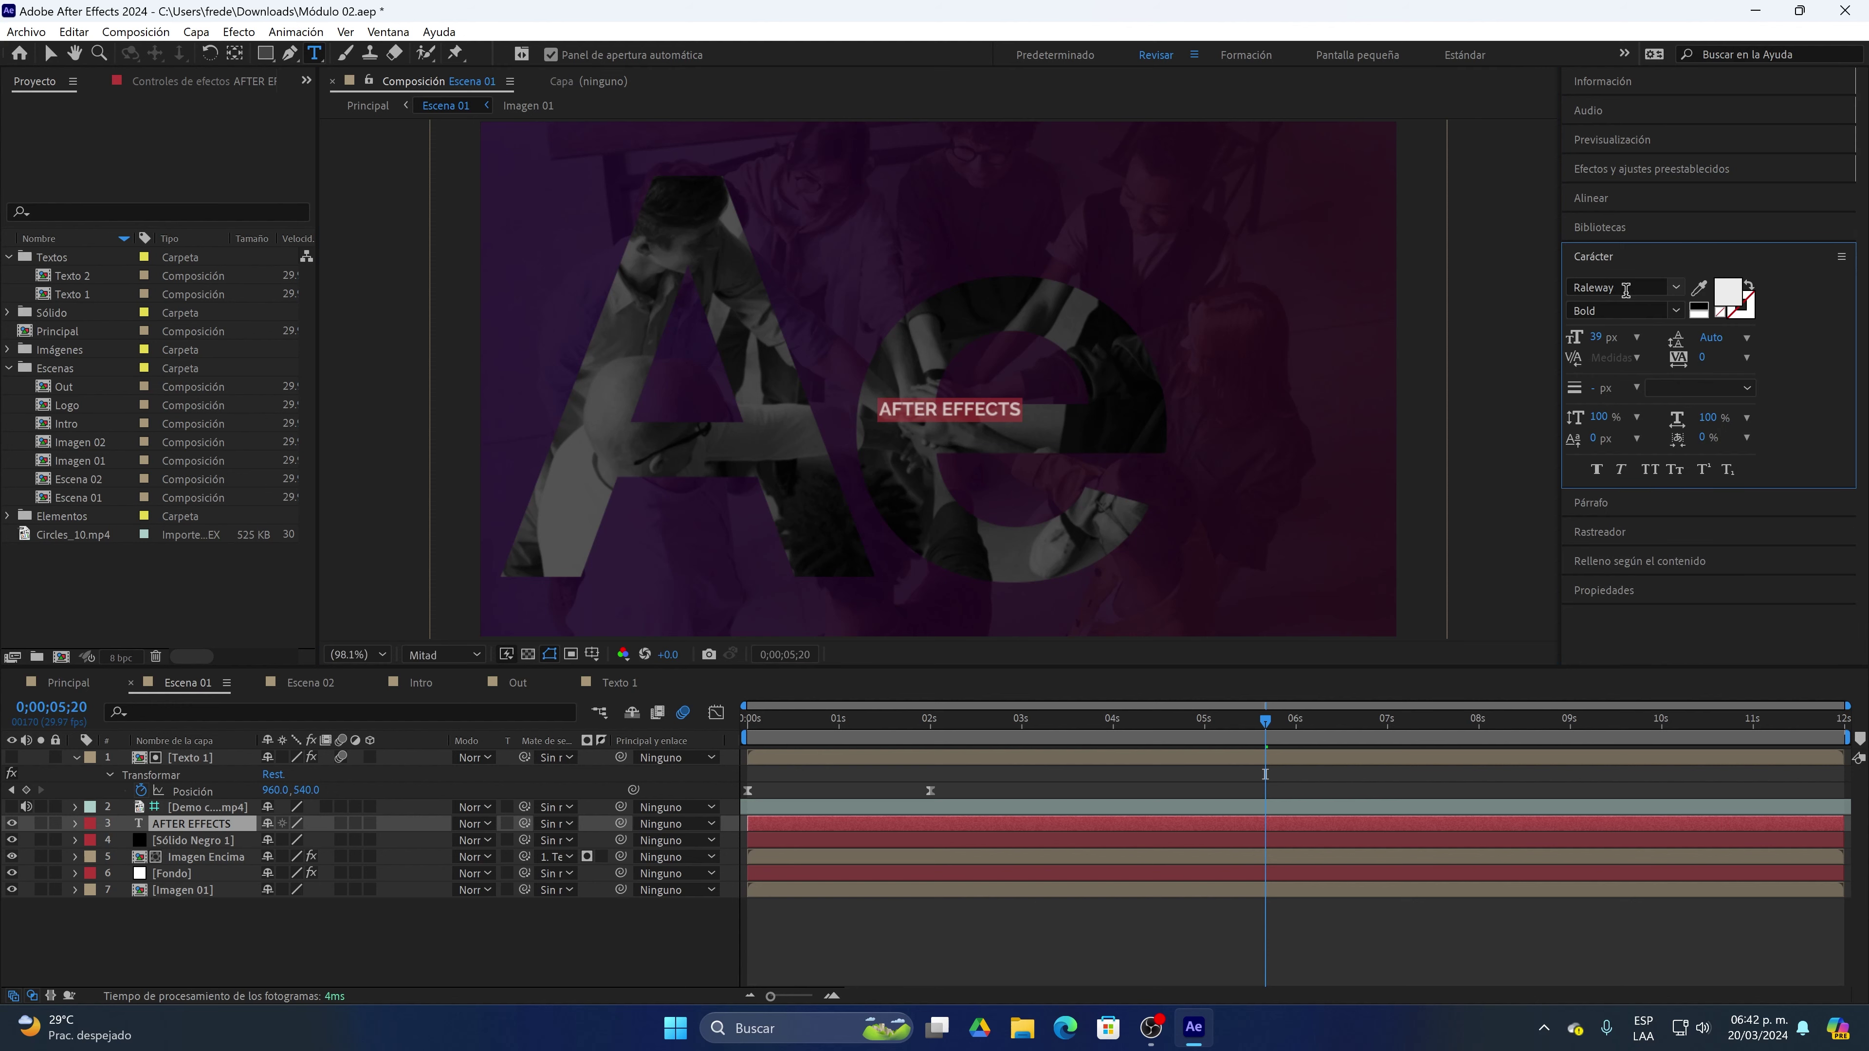
key(BackSpace)
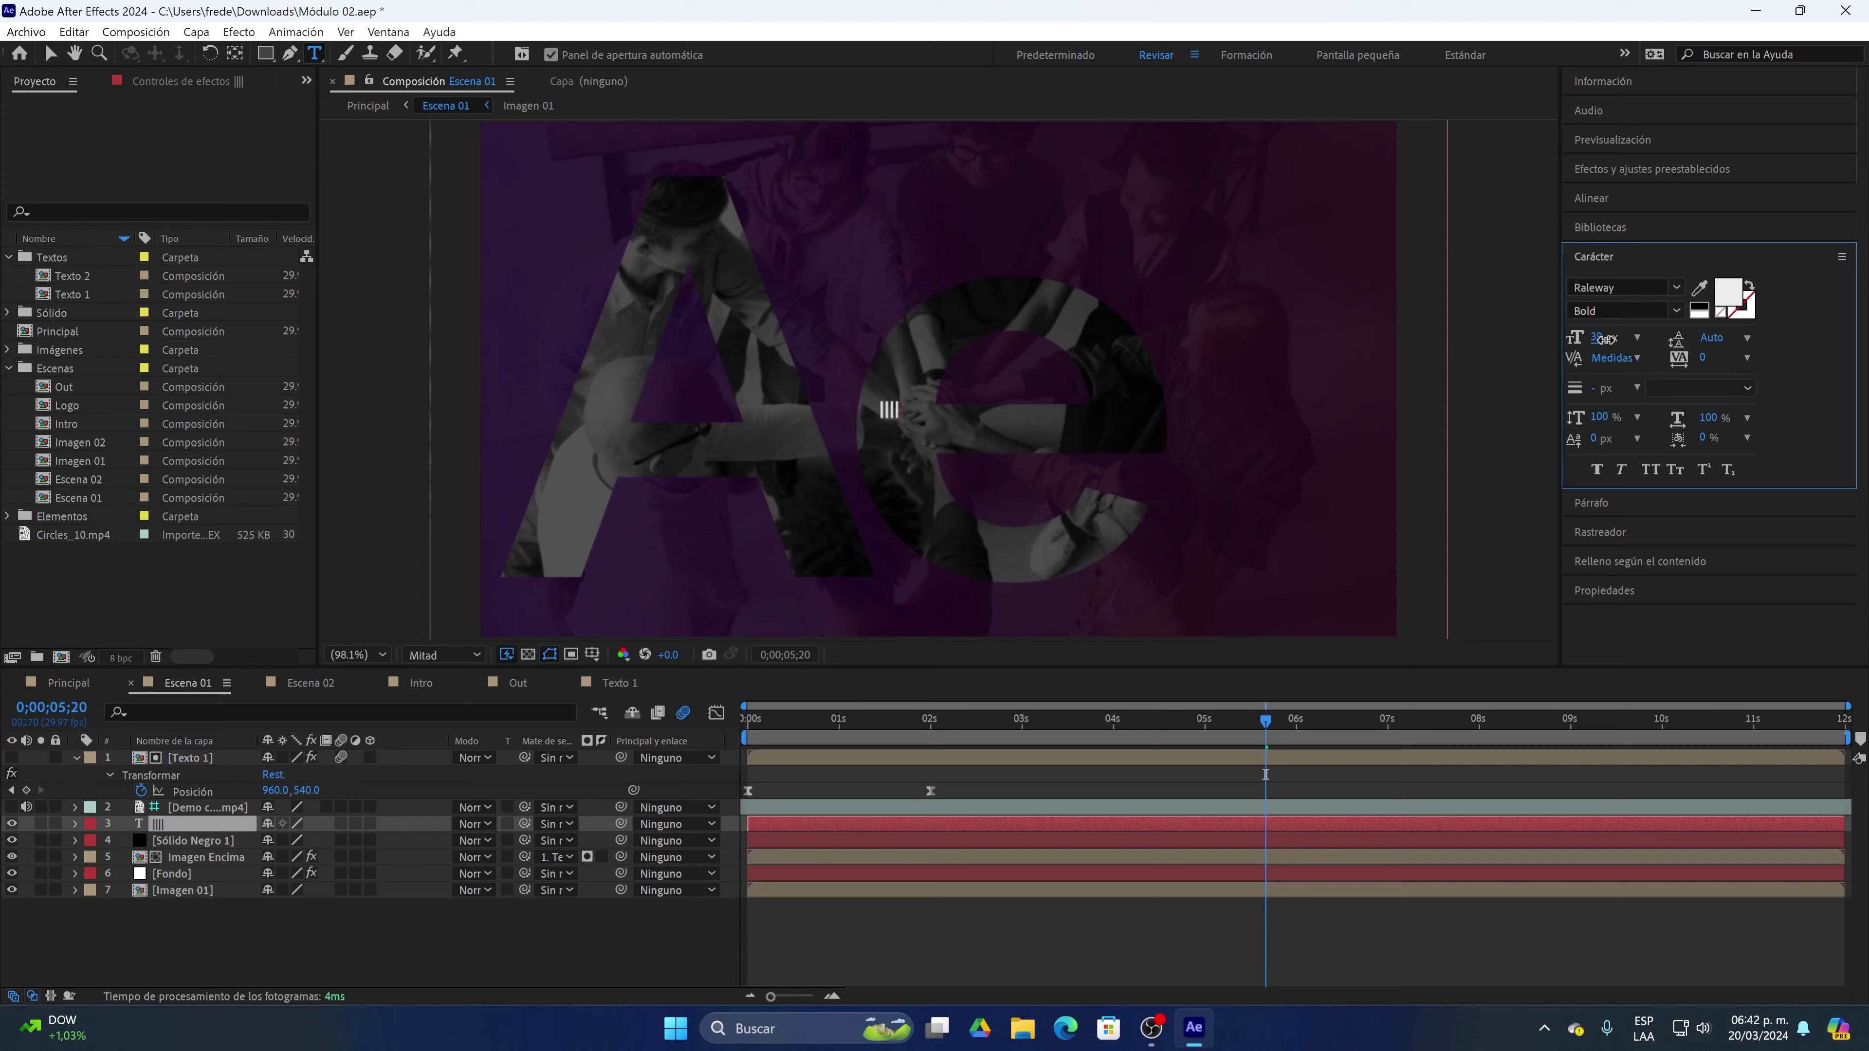
drag(1606, 337, 1686, 312)
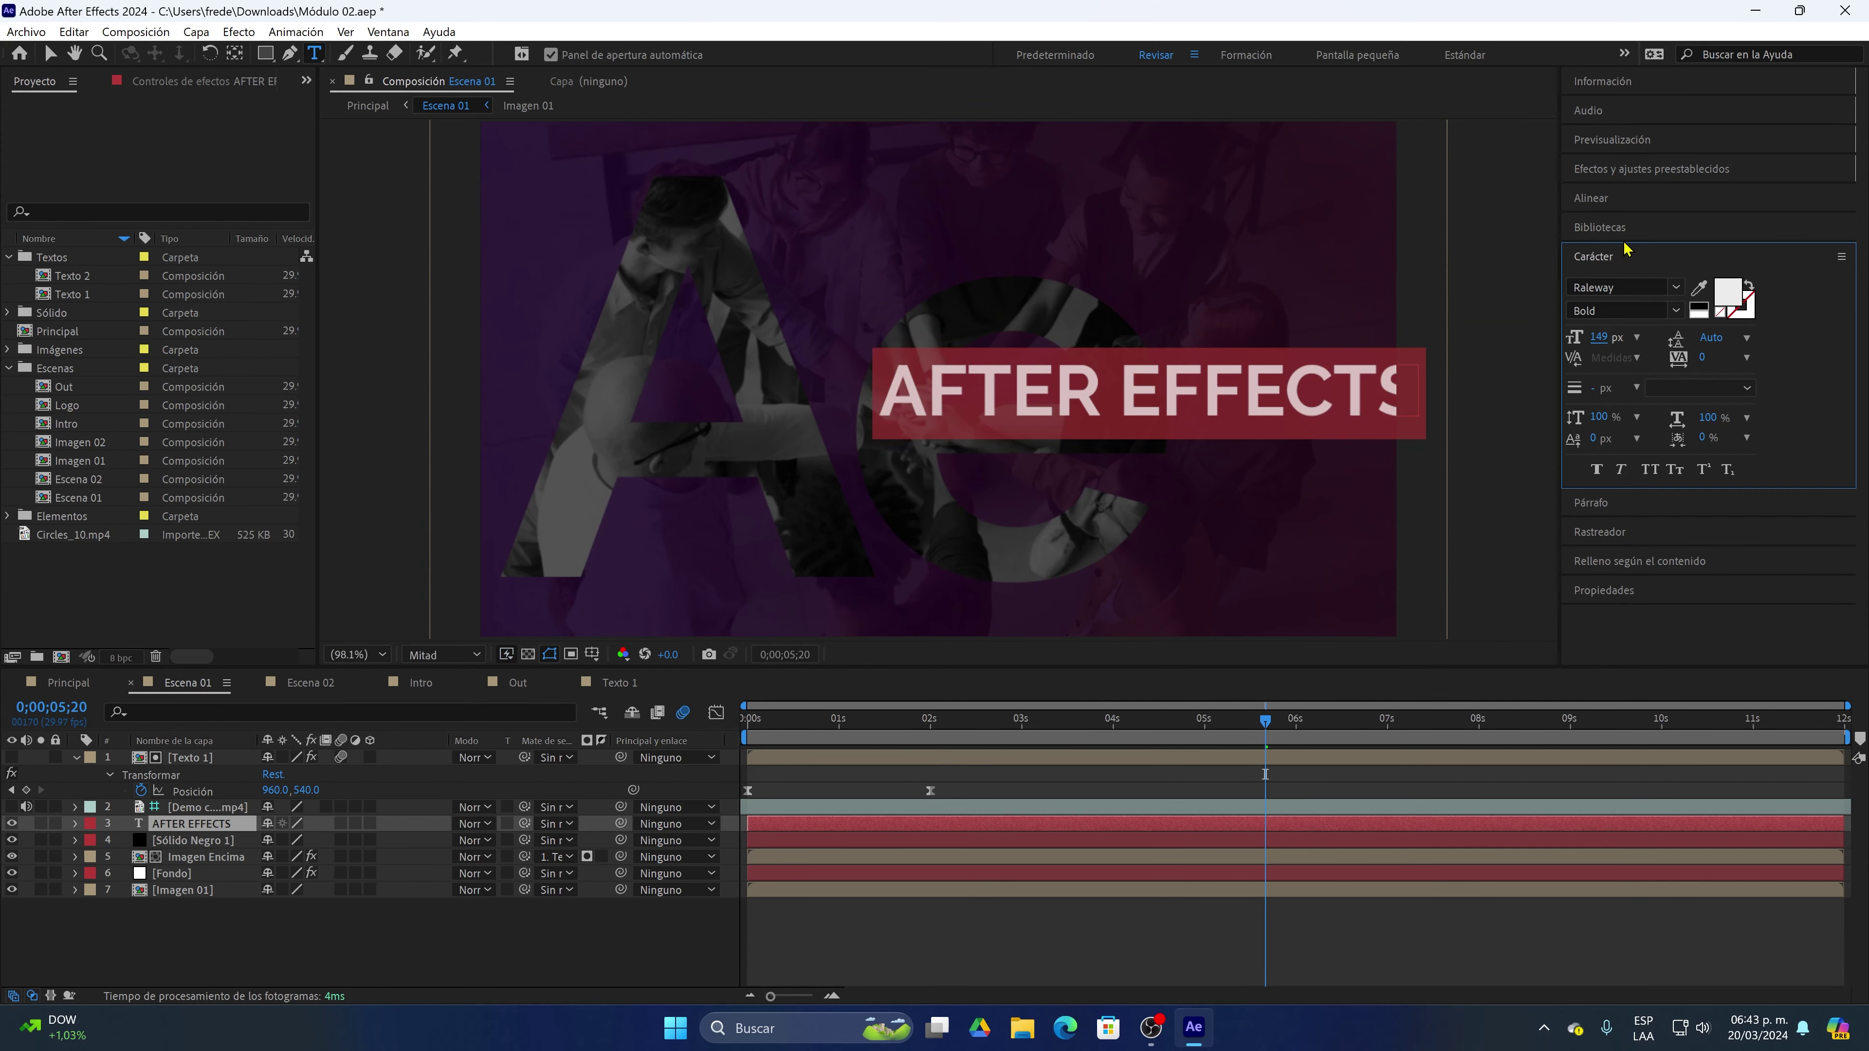
Center the AFTER EFFECTS text horizontally and vertically in the composition
click(1609, 200)
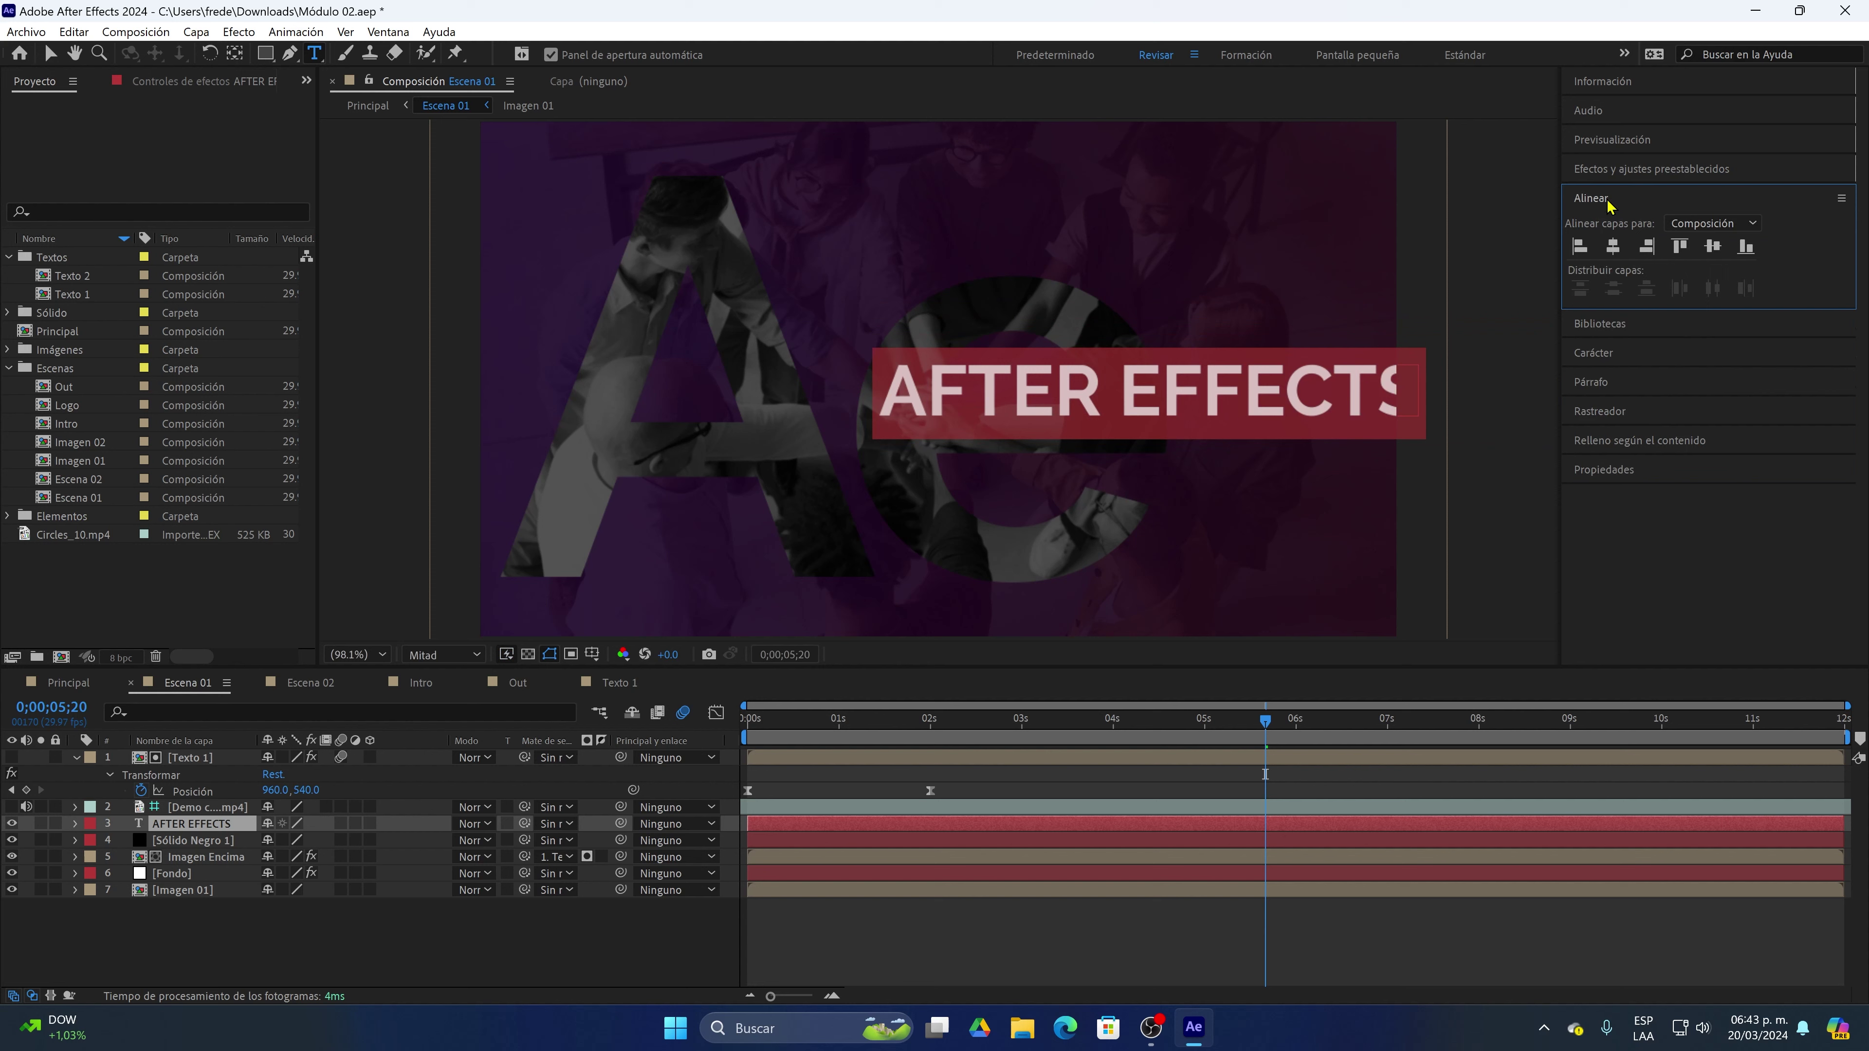
click(1613, 246)
click(1715, 247)
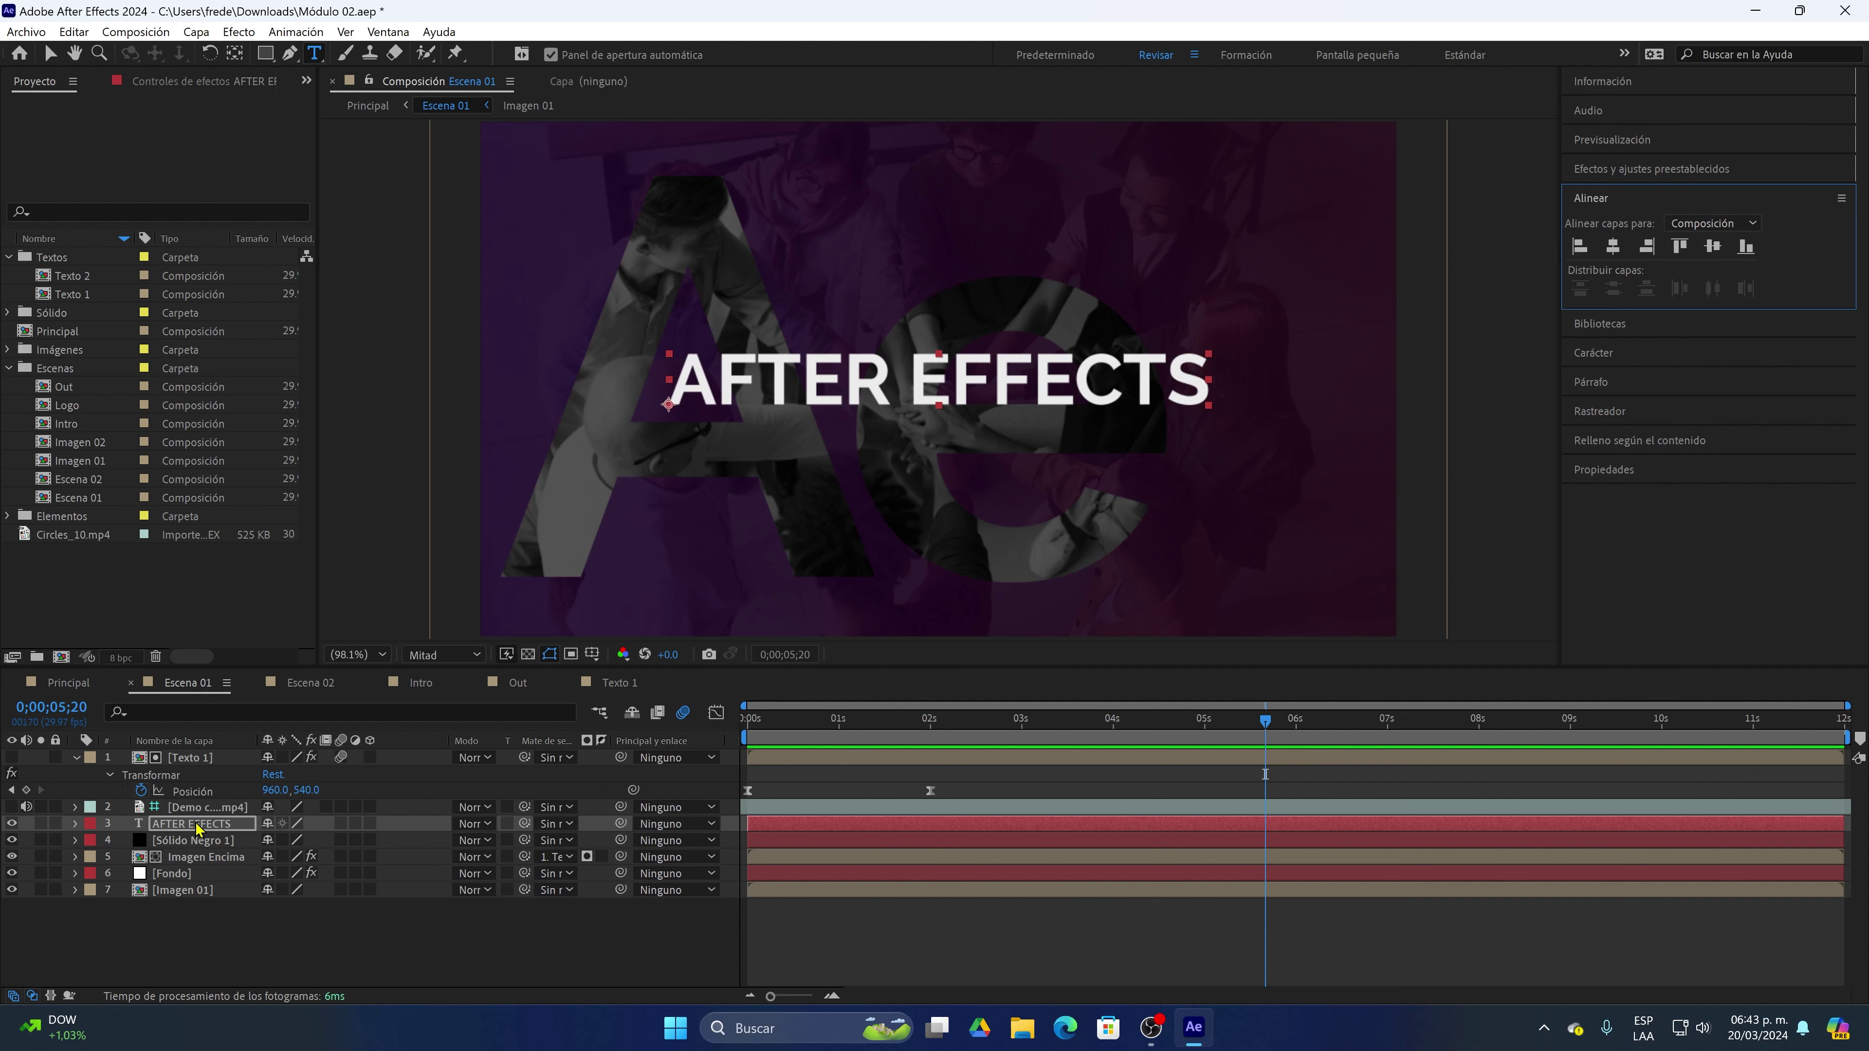
Raise the opacity of the black solid layer to 77%
click(193, 841)
click(1645, 470)
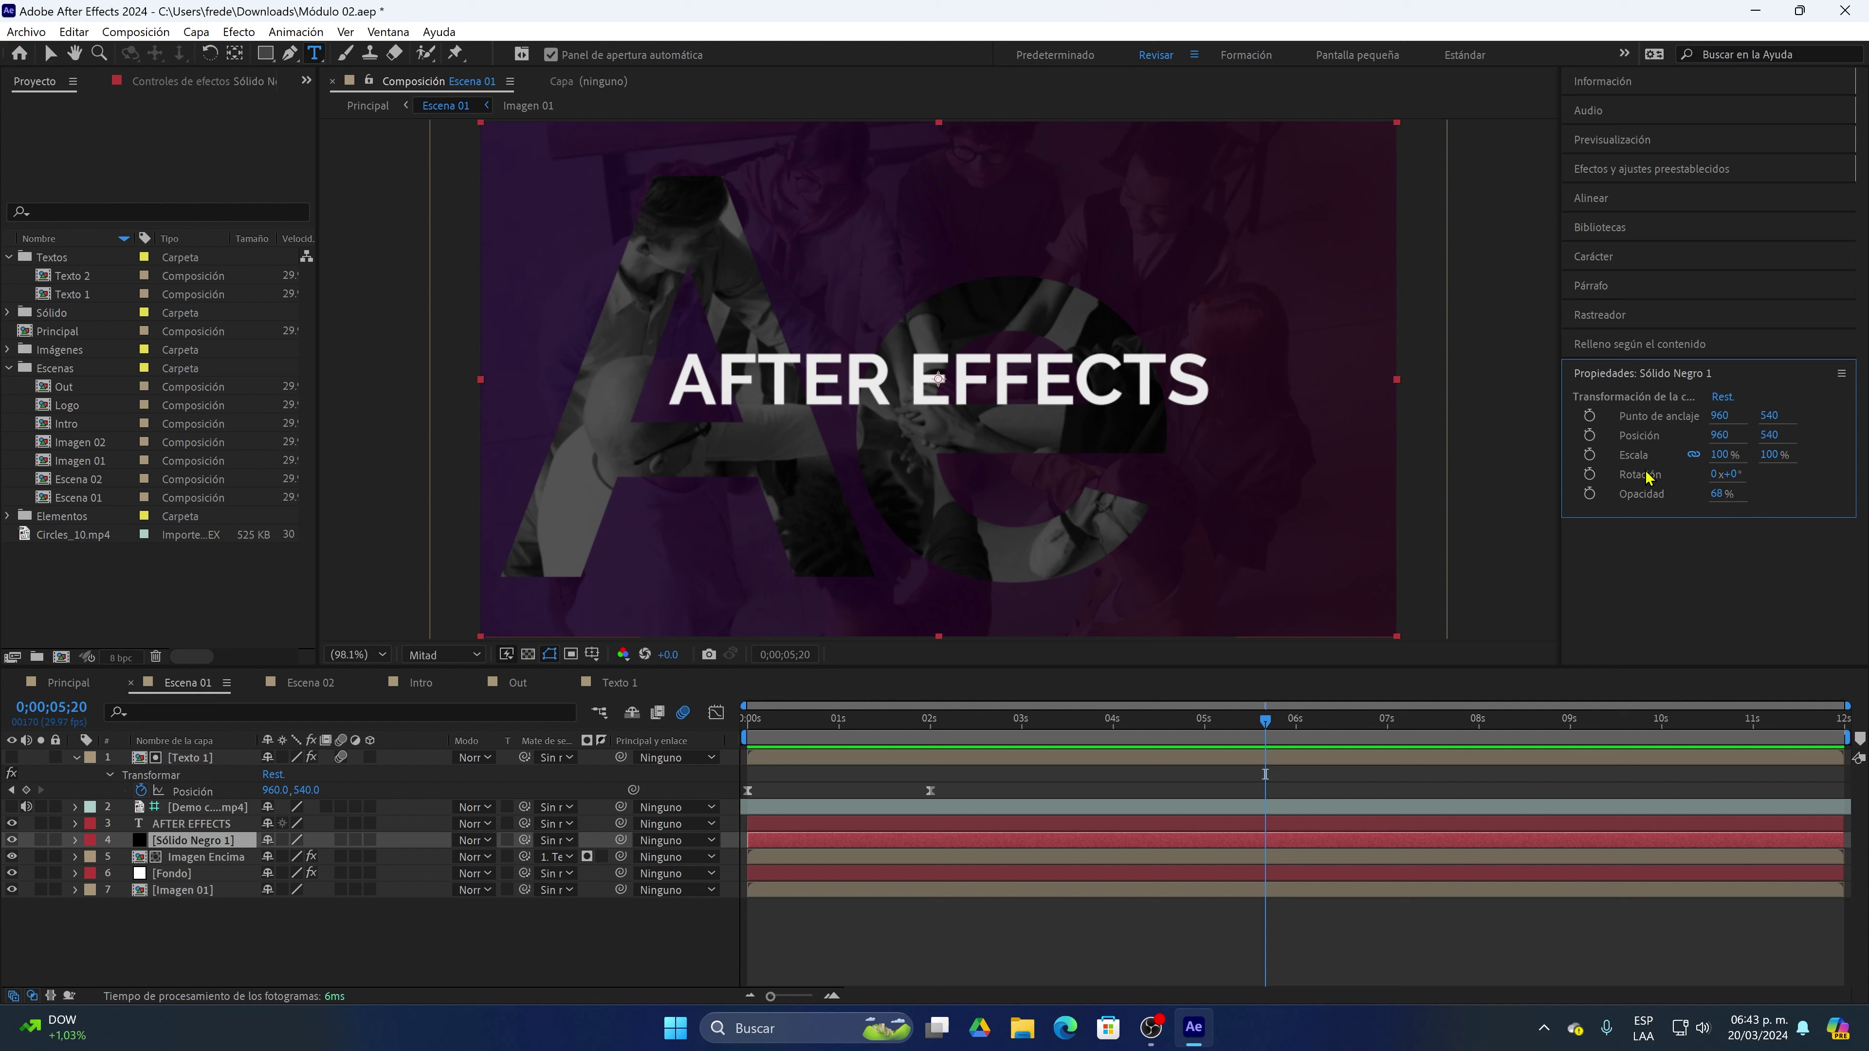
mouse_move(1722, 498)
mouse_down()
mouse_move(1705, 498)
mouse_move(1728, 503)
mouse_up()
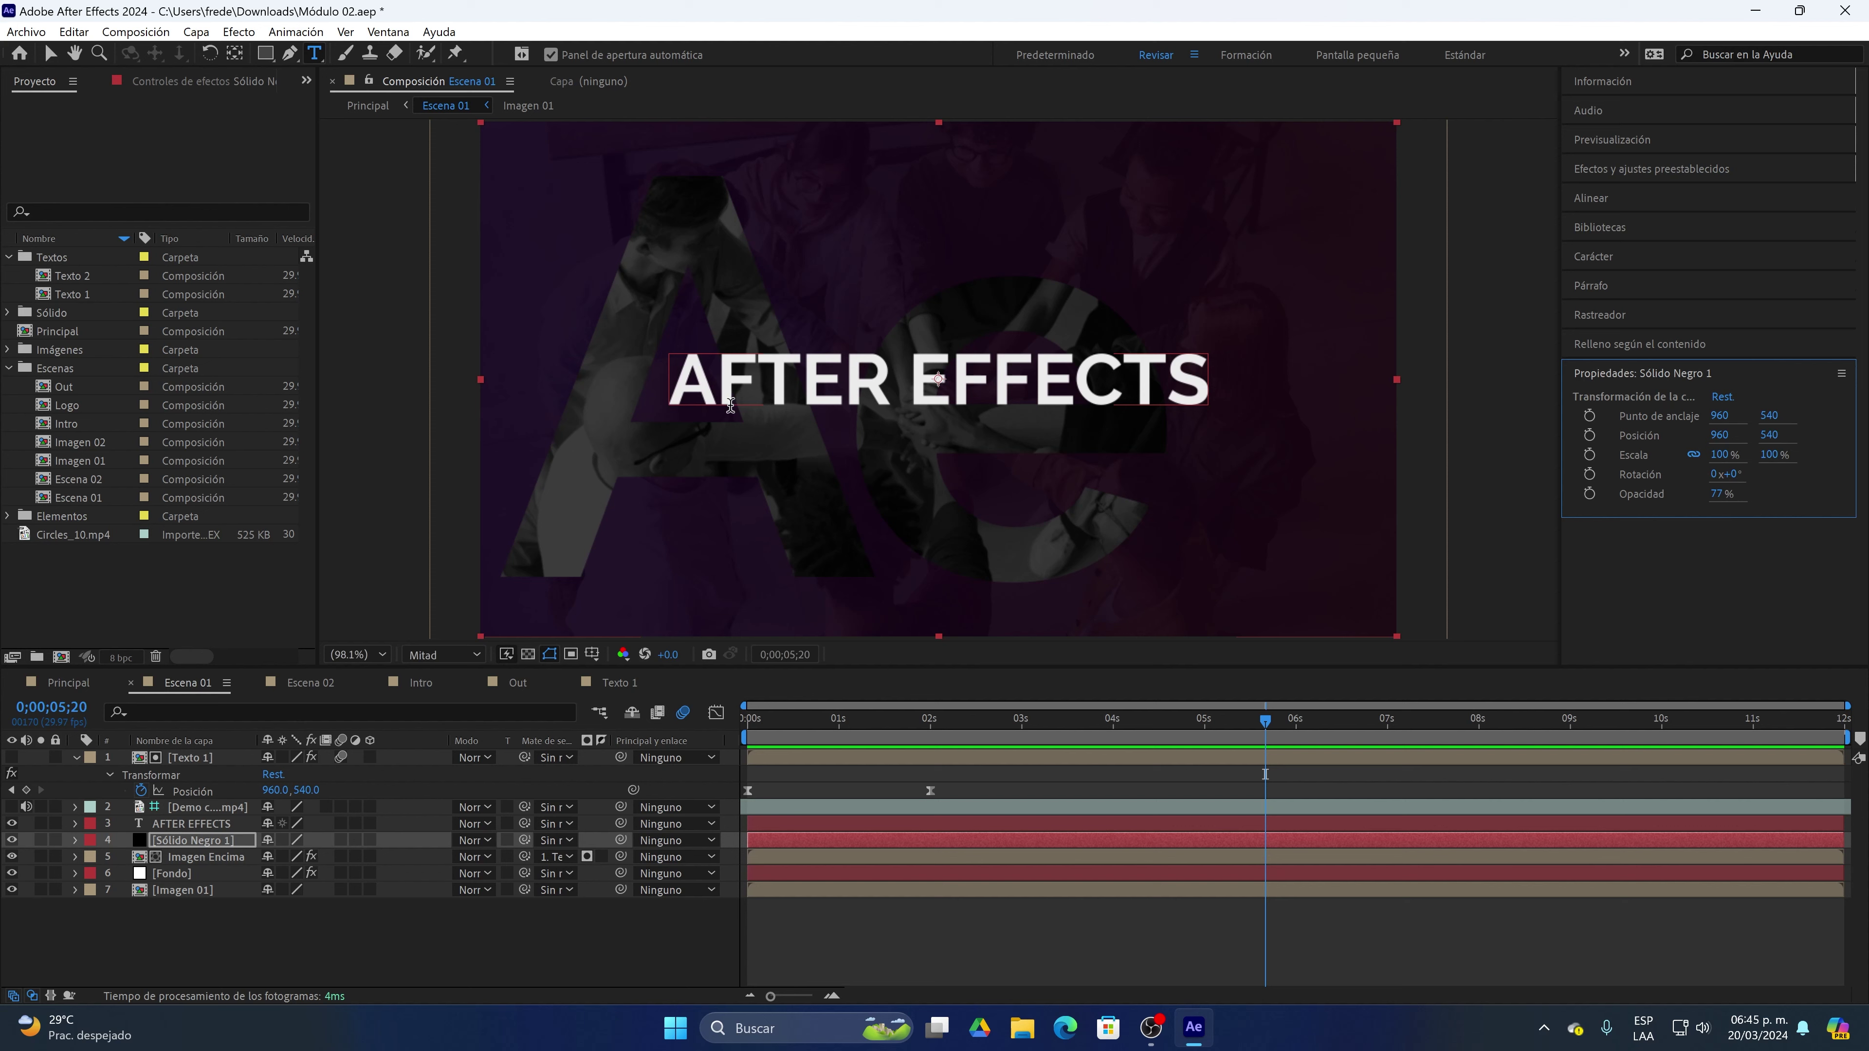
Add a Posición text animator to the AFTER EFFECTS layer
click(193, 824)
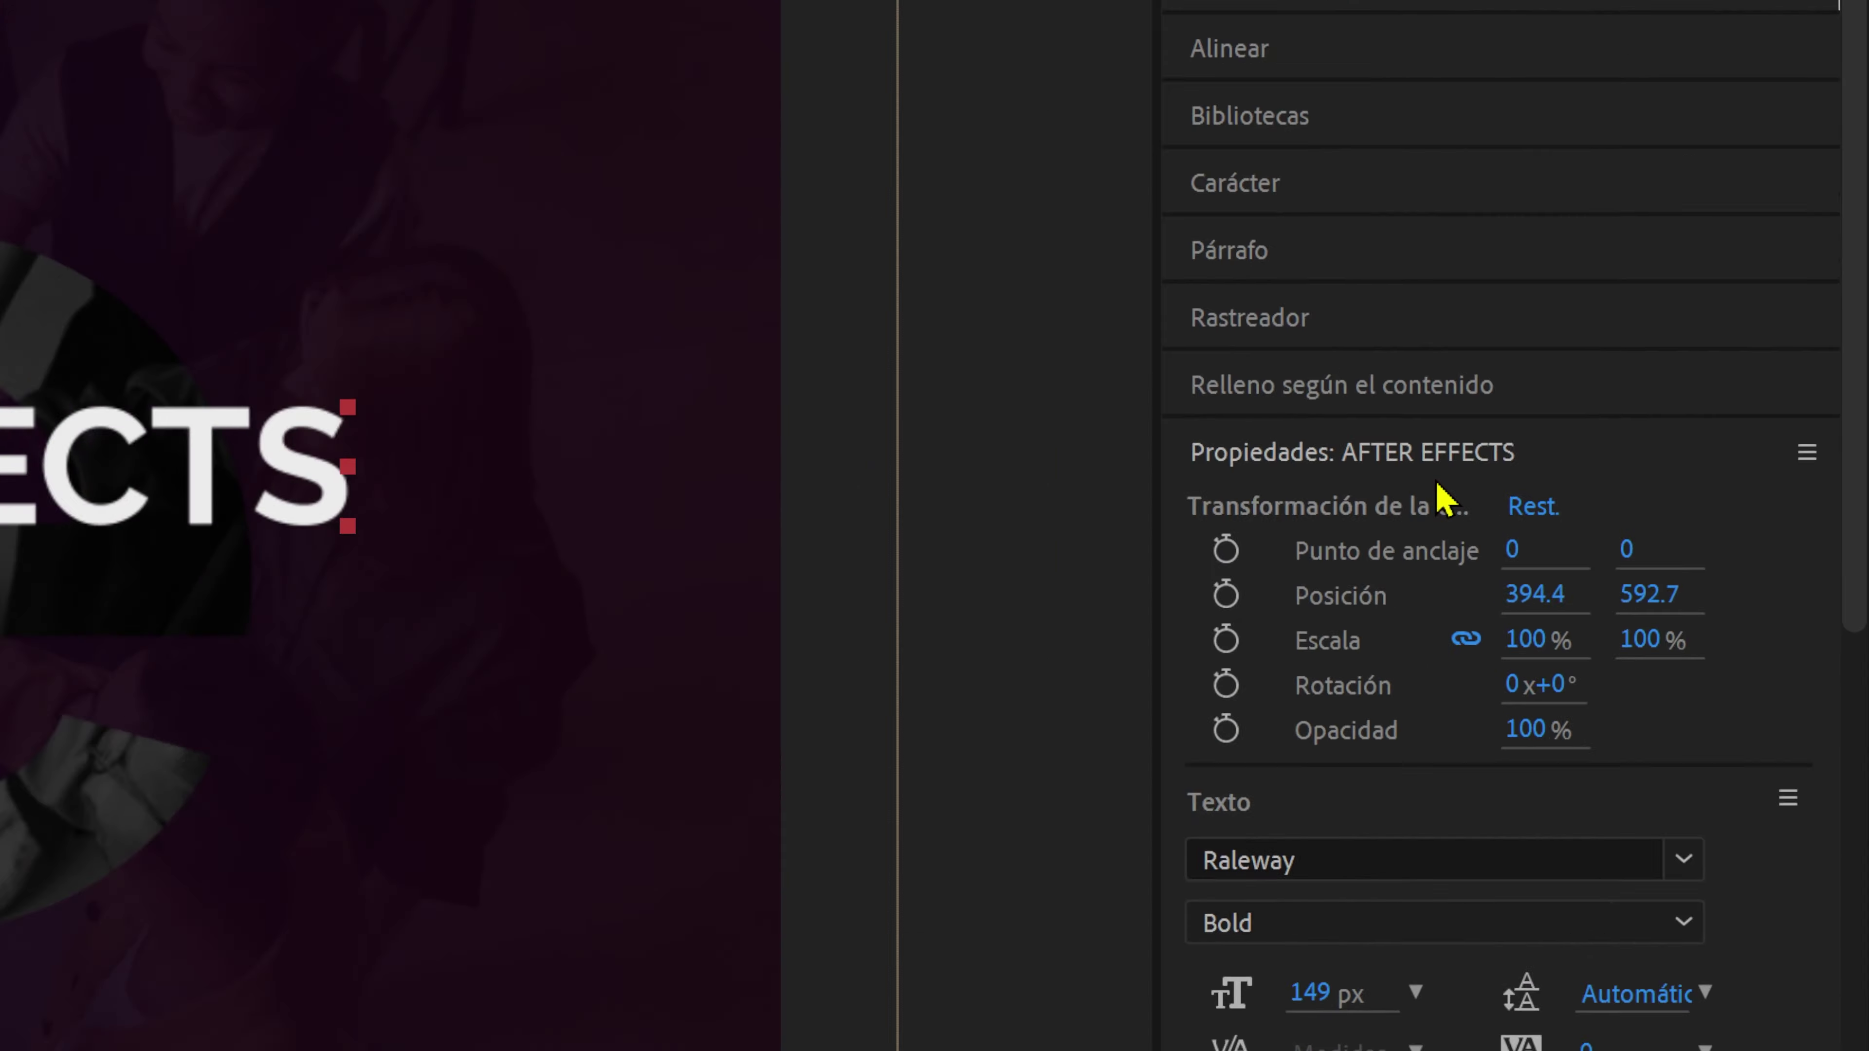
scroll(1684, 394, down, 5)
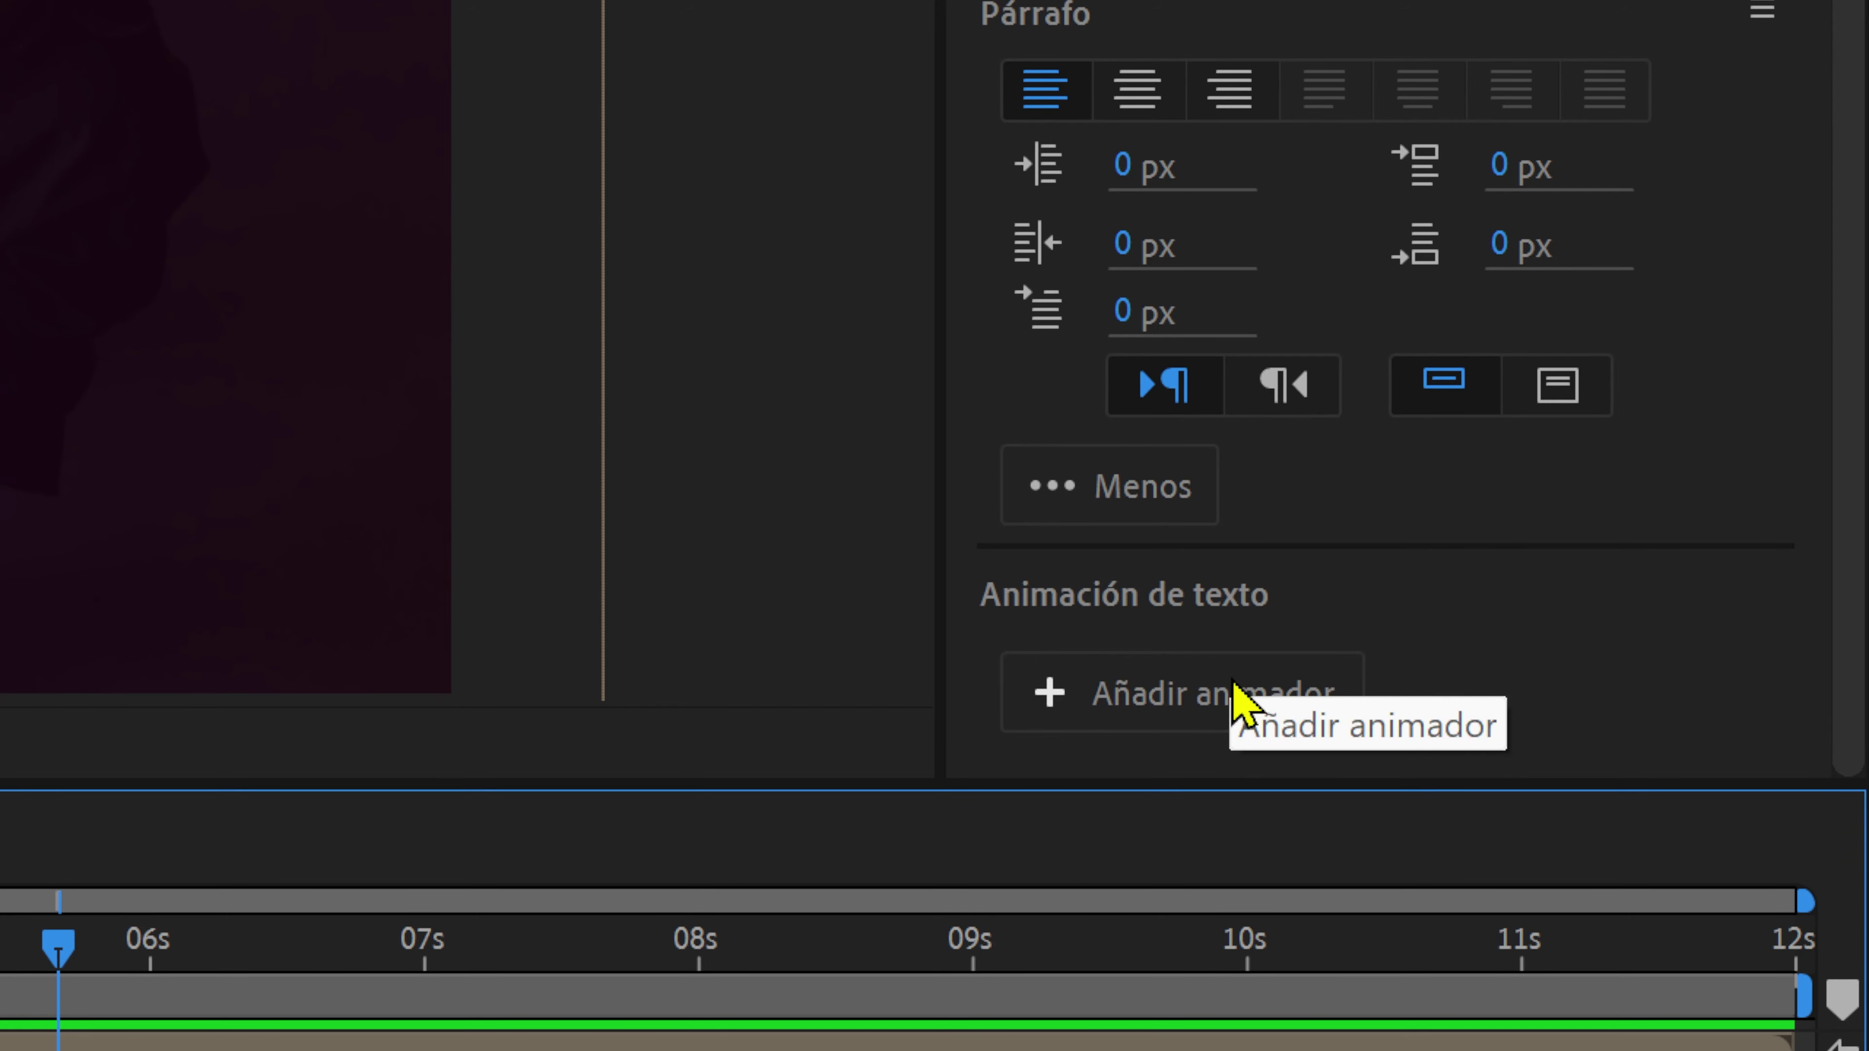
click(1240, 705)
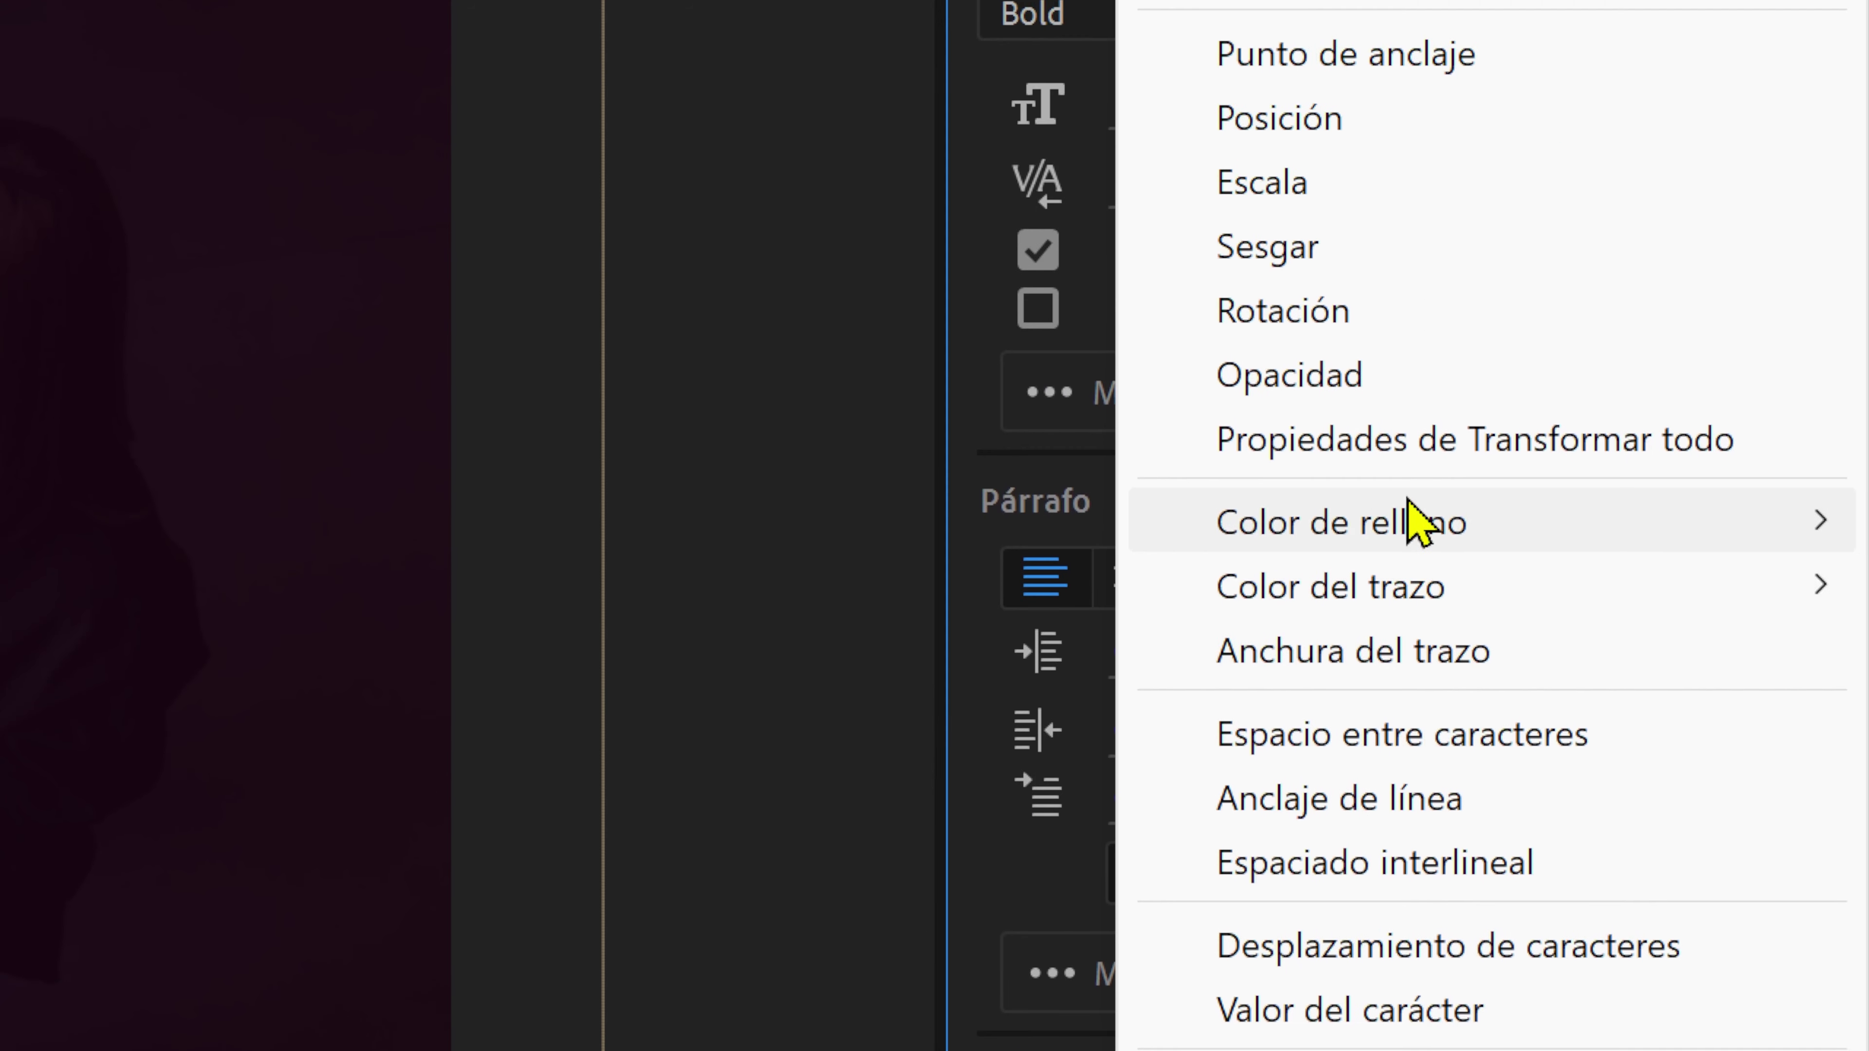
mouse_move(1409, 30)
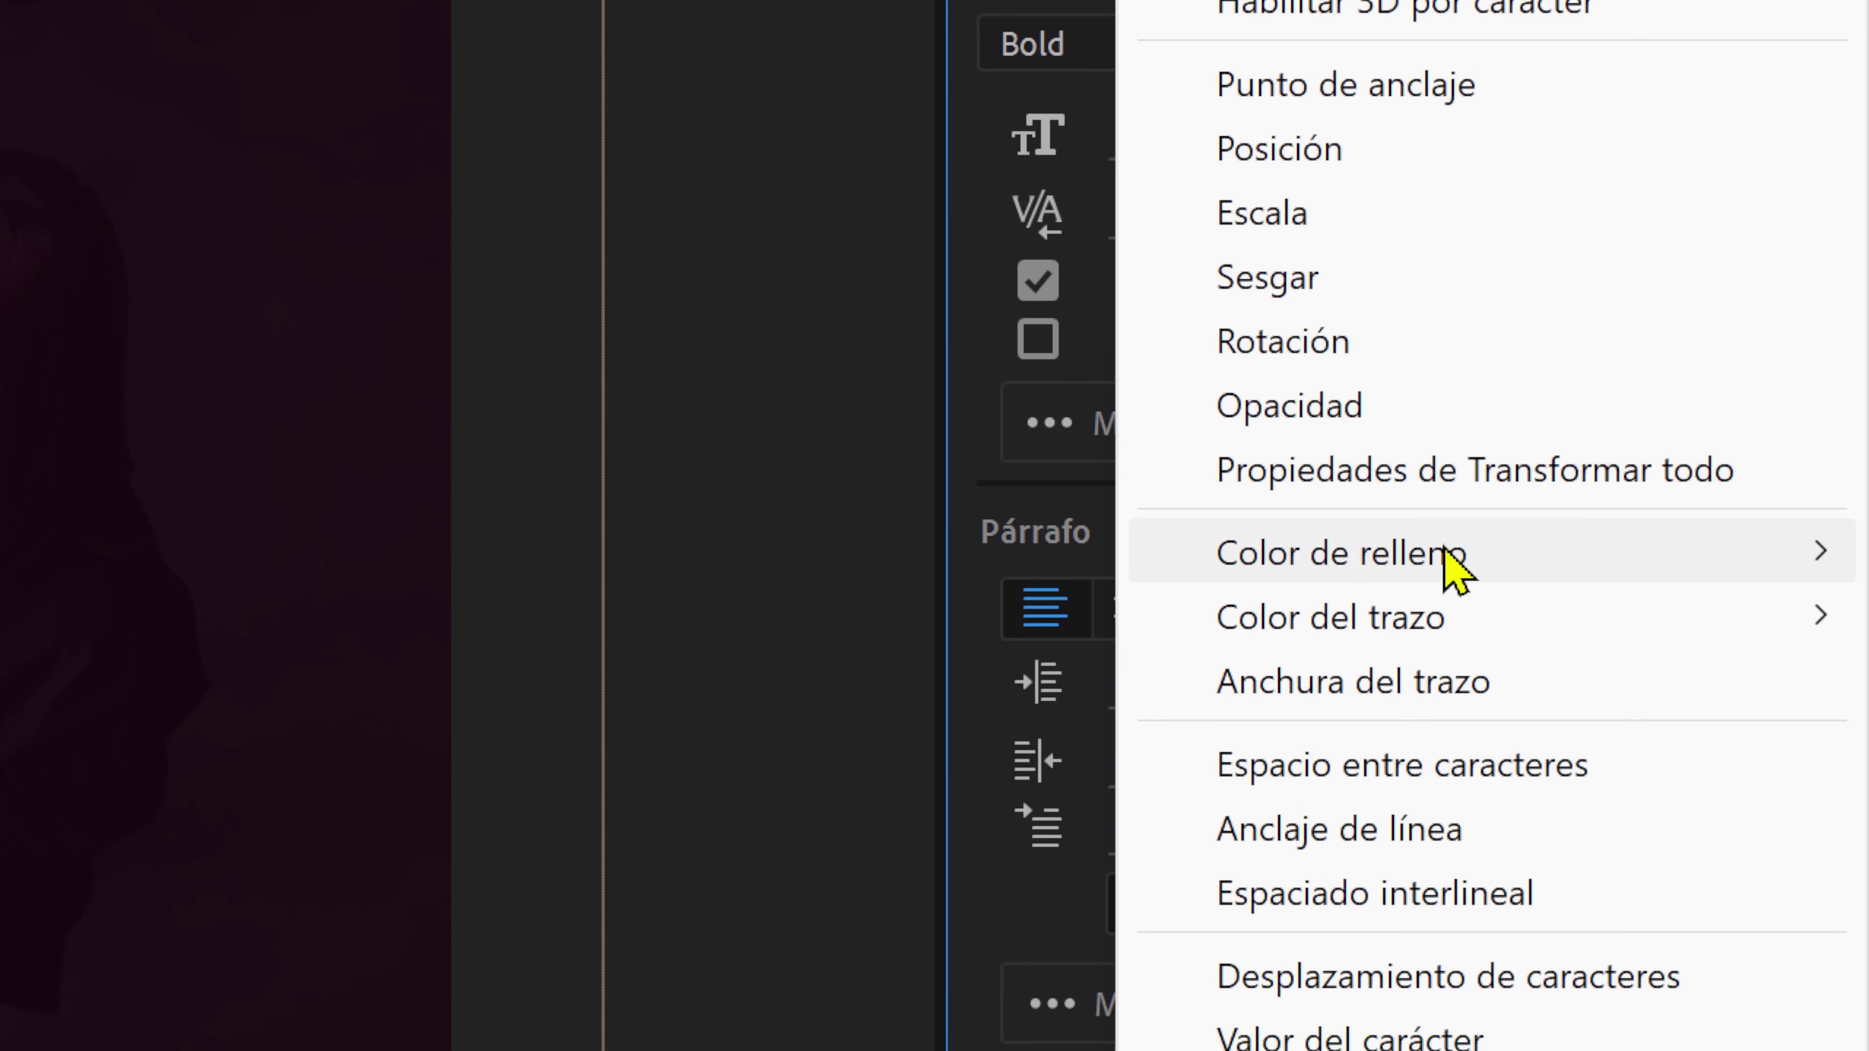
mouse_move(1446, 611)
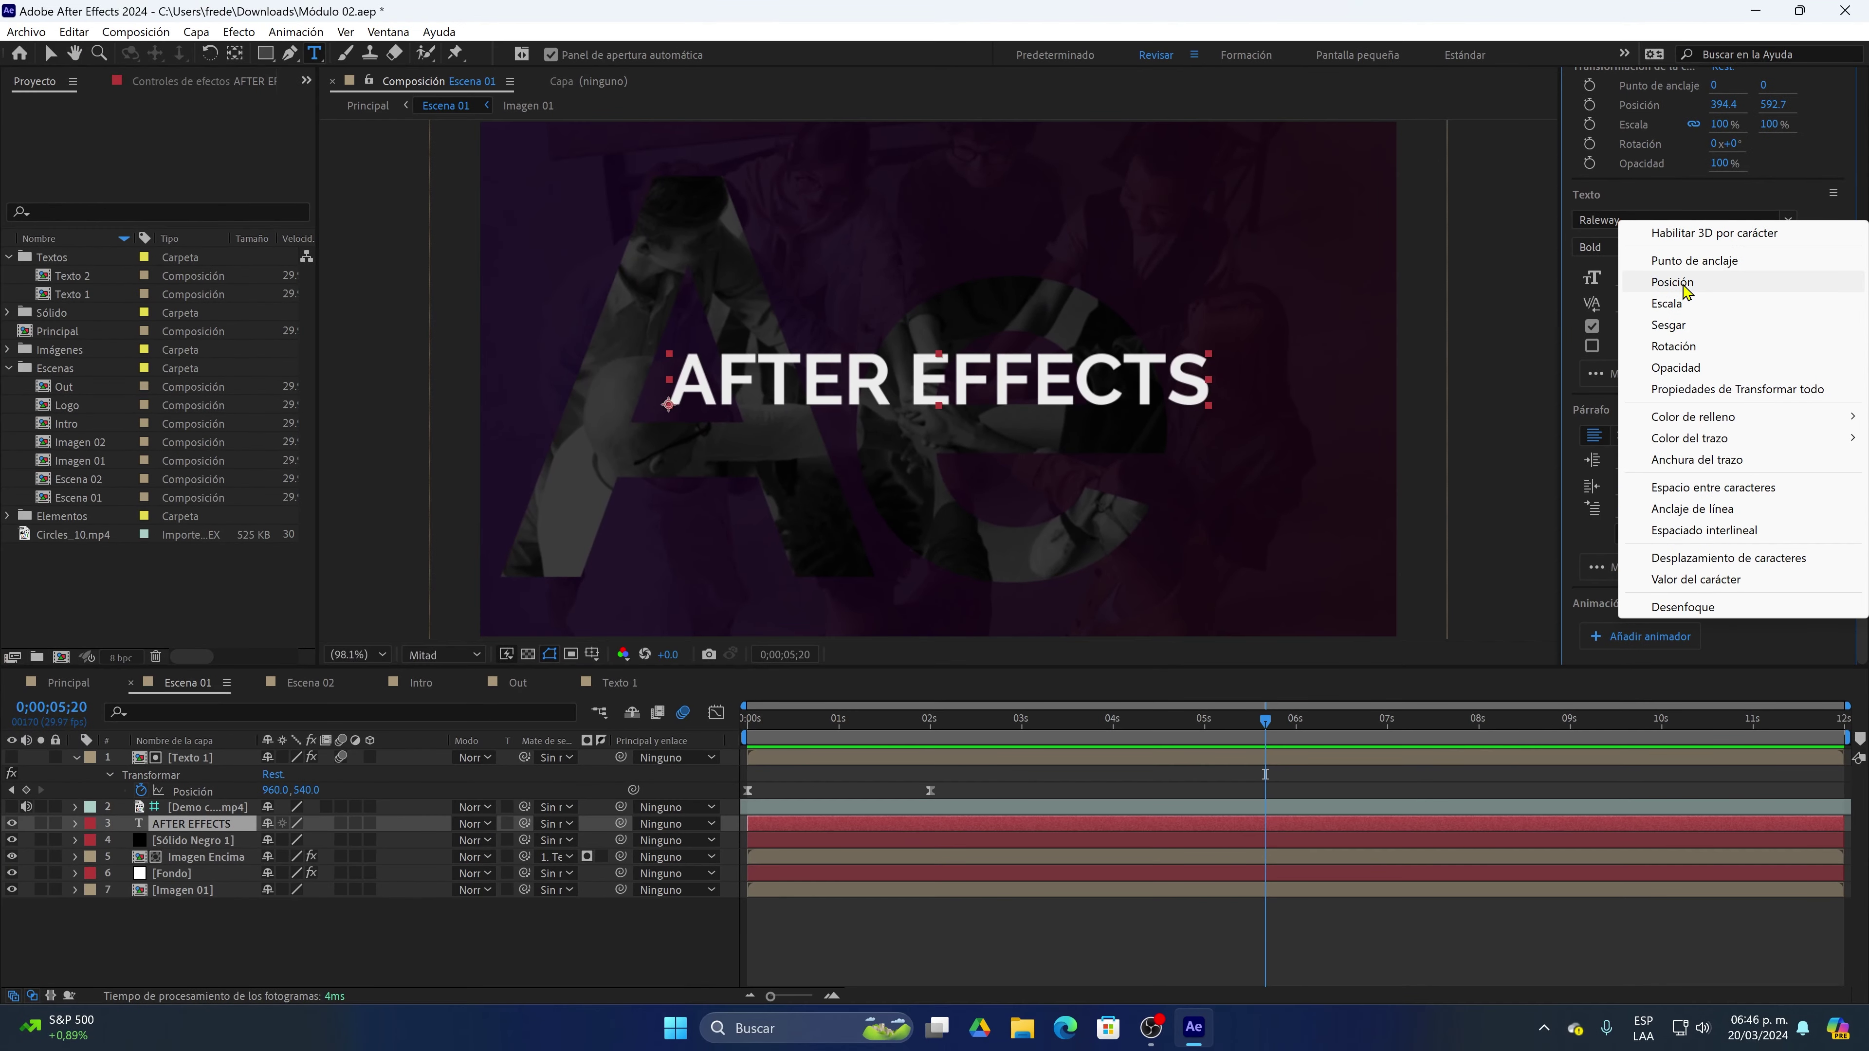
click(1672, 282)
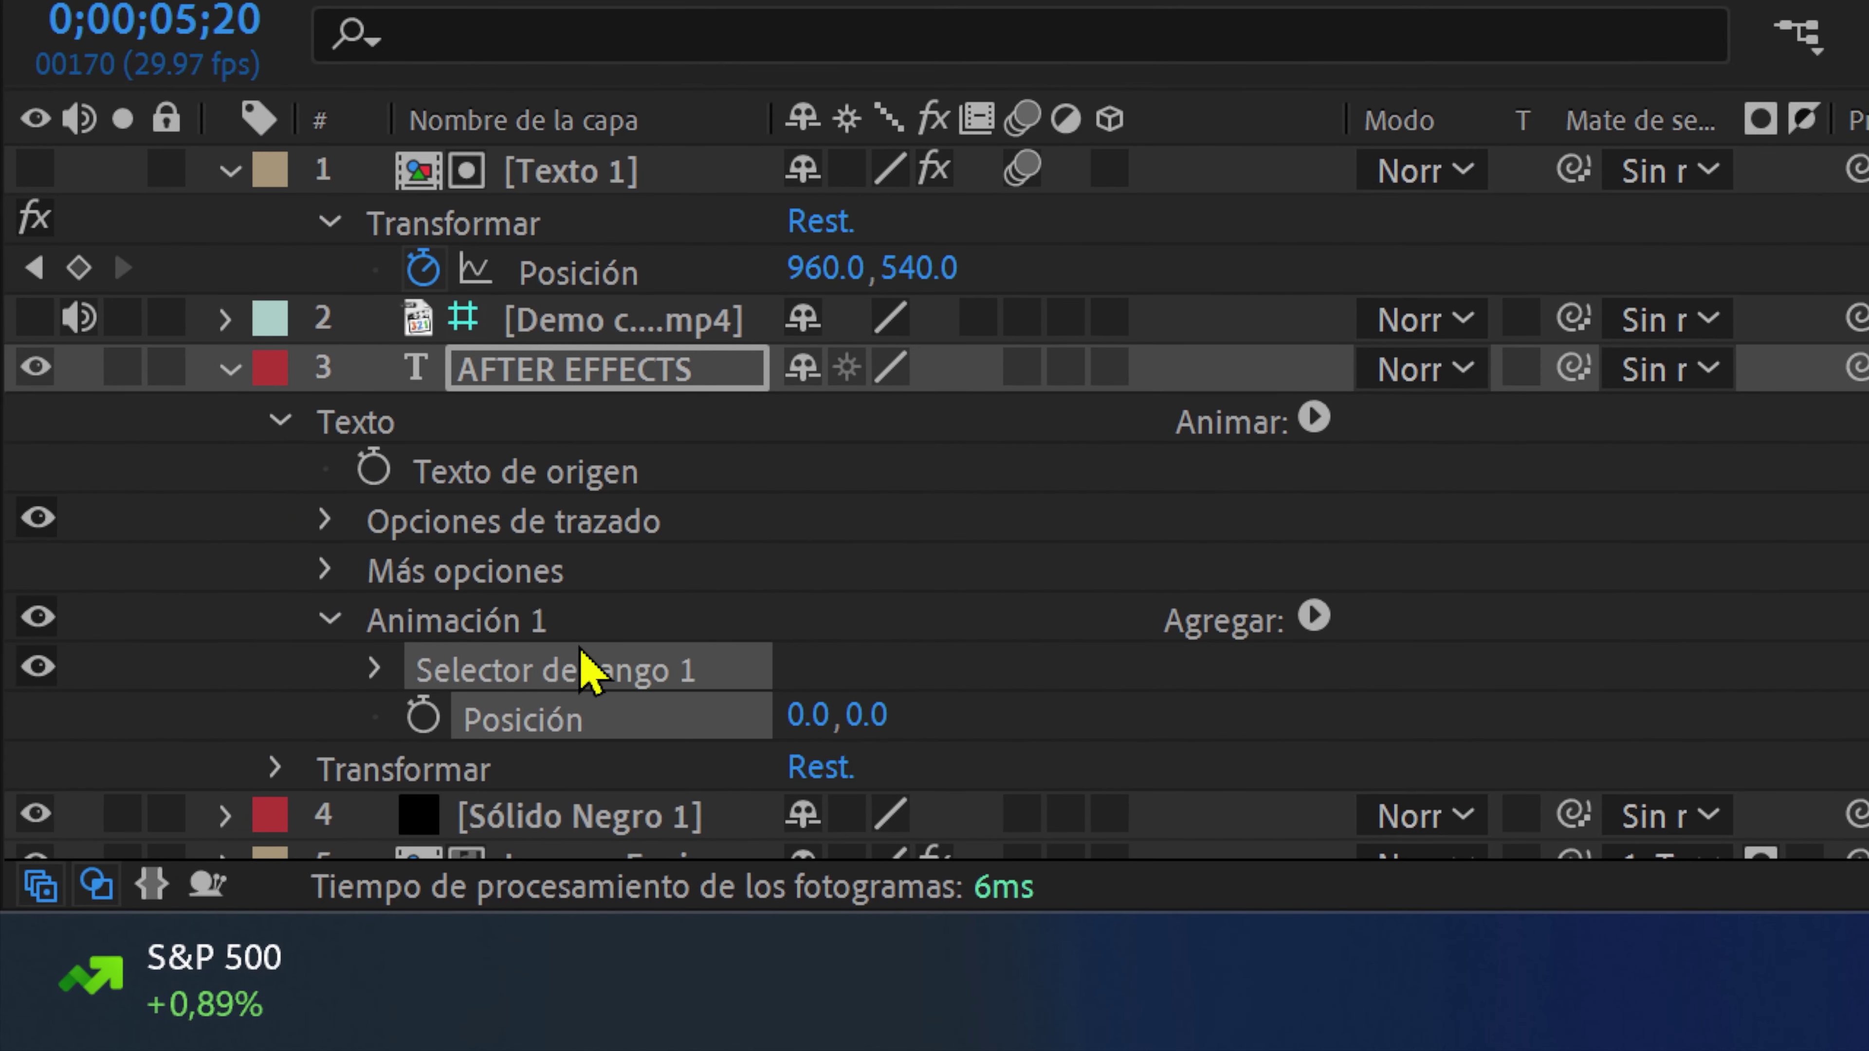
Set the position of the Animación 1 text animator to 976.0, 0.0 and select its Selector de rango 1
click(459, 634)
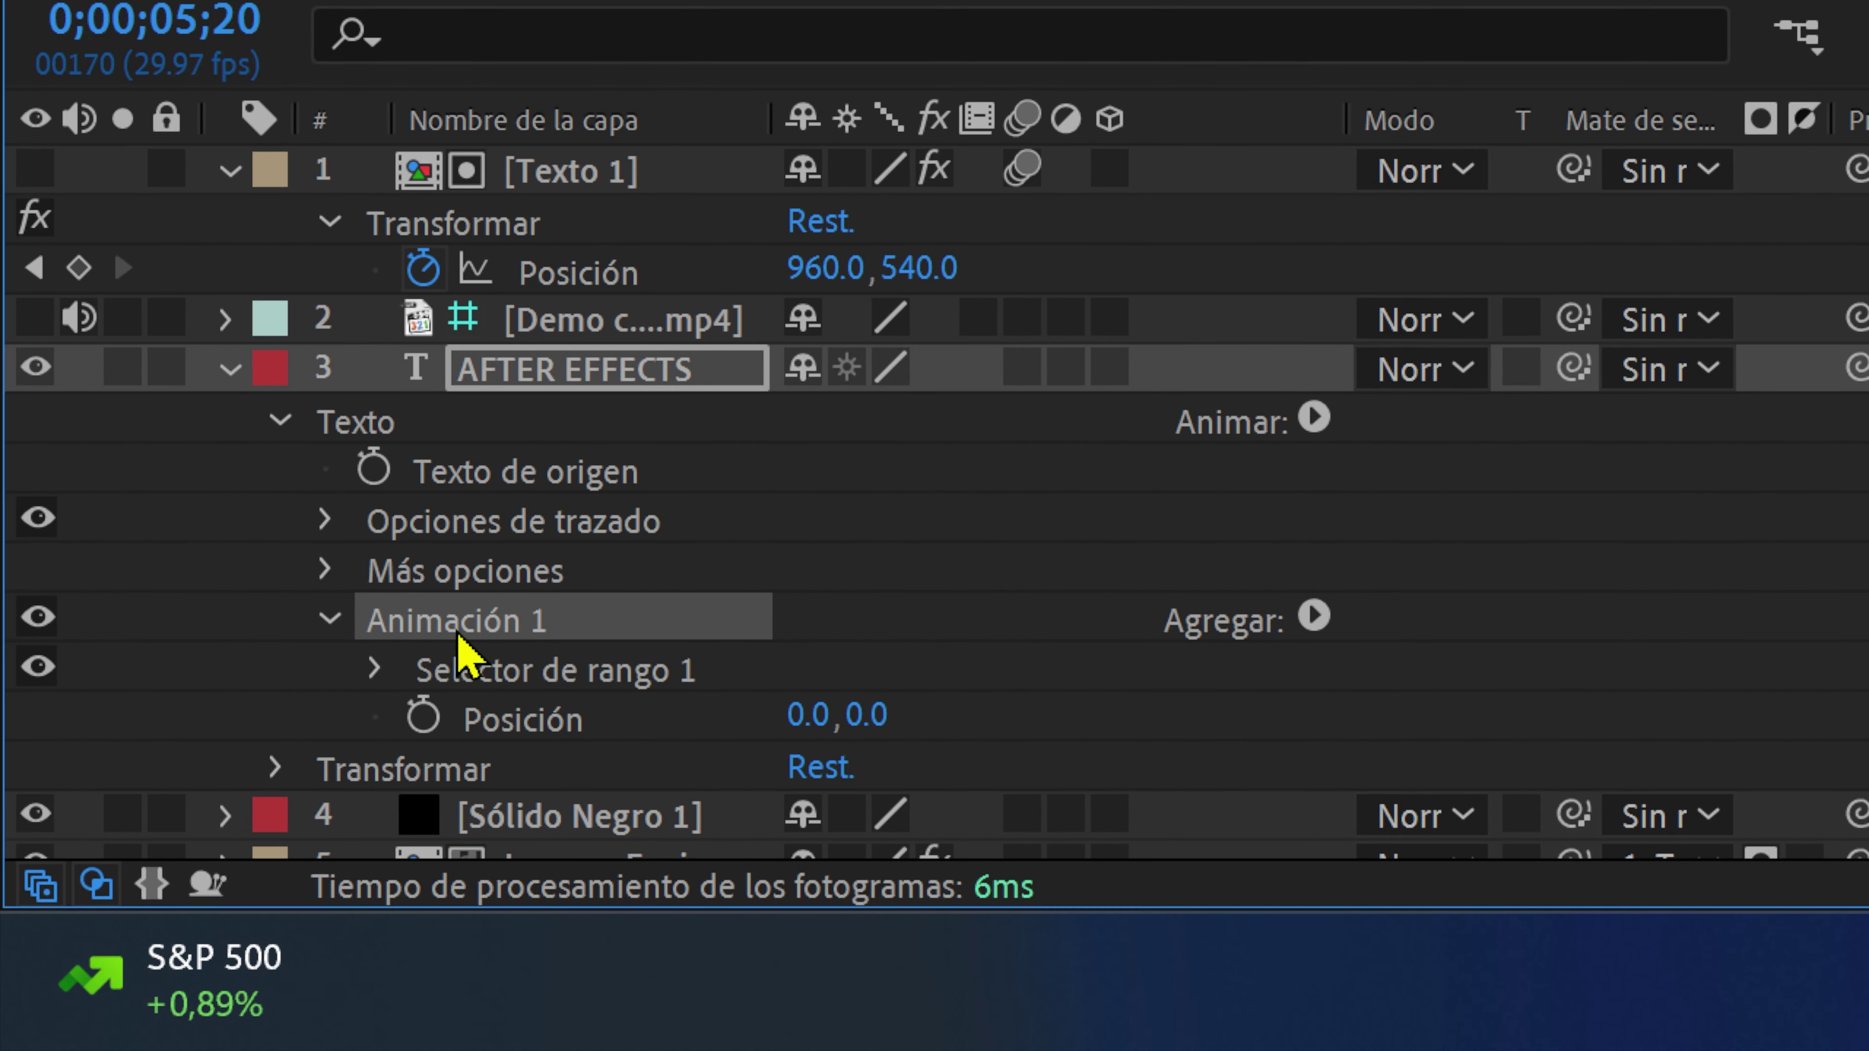
click(537, 729)
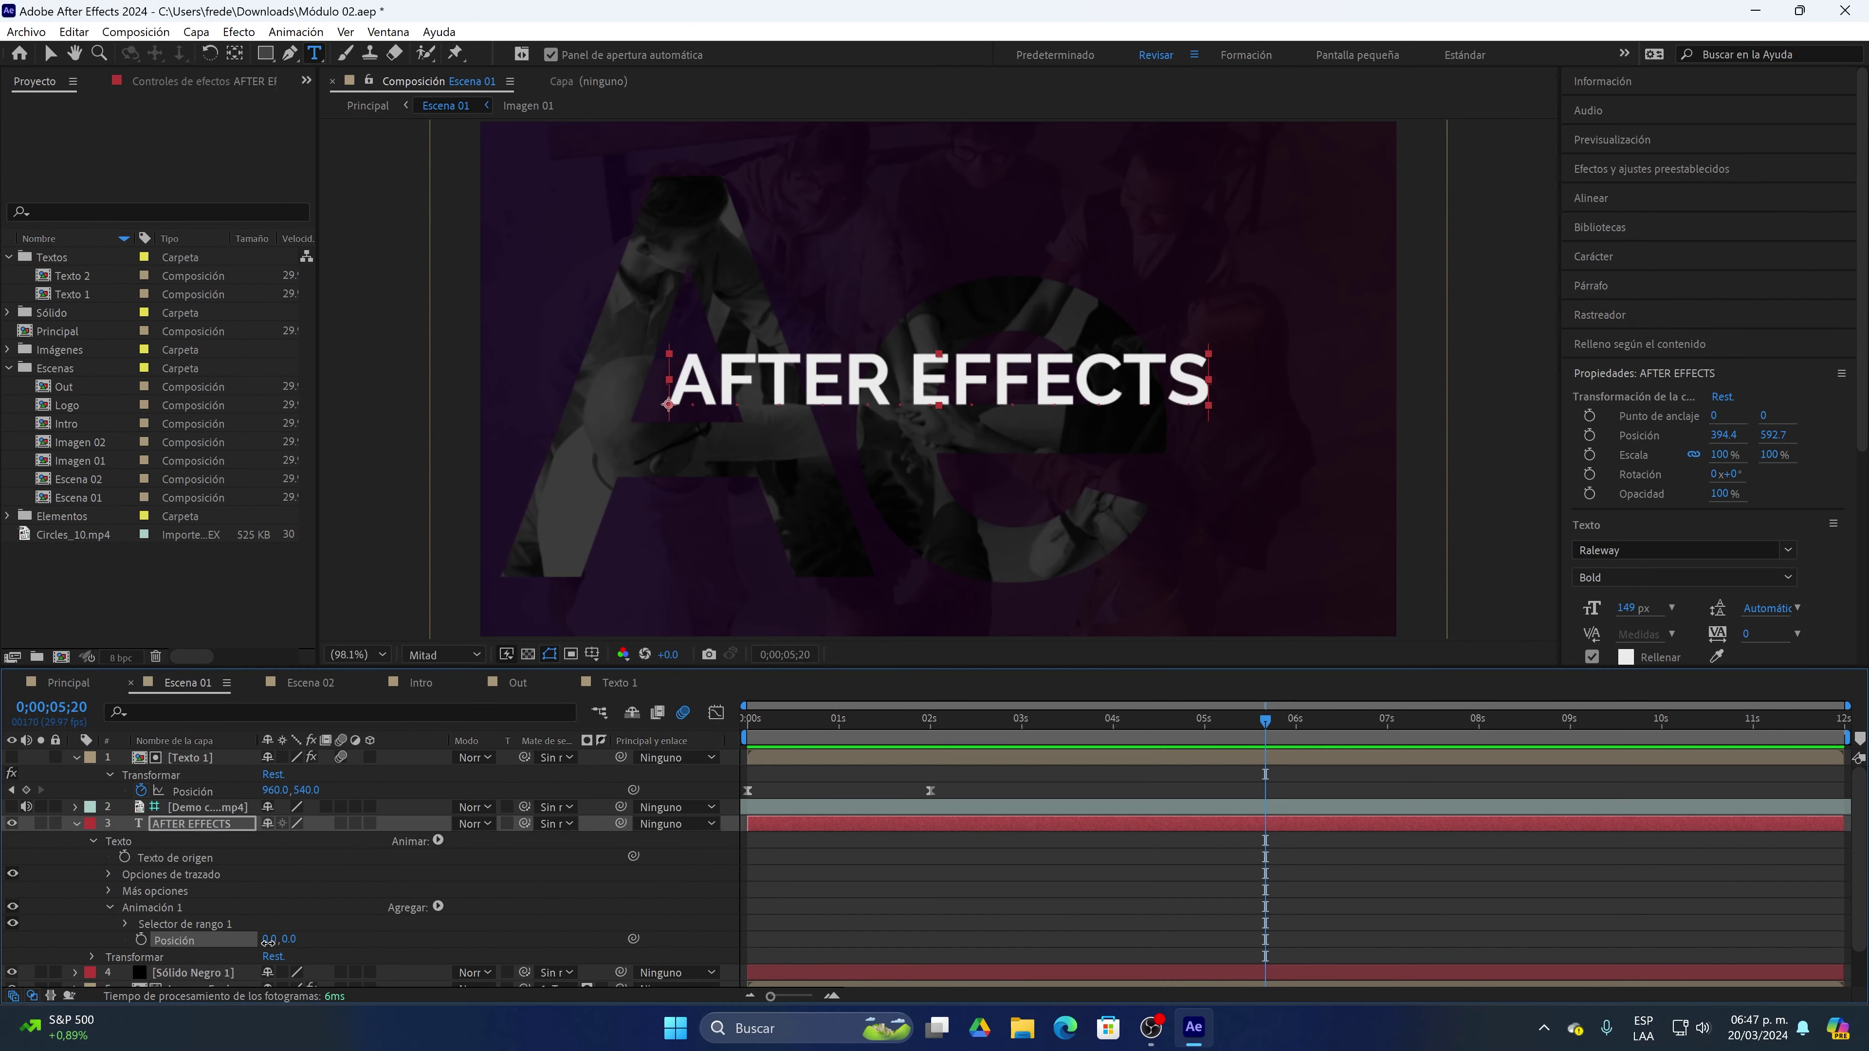
drag(268, 942, 881, 904)
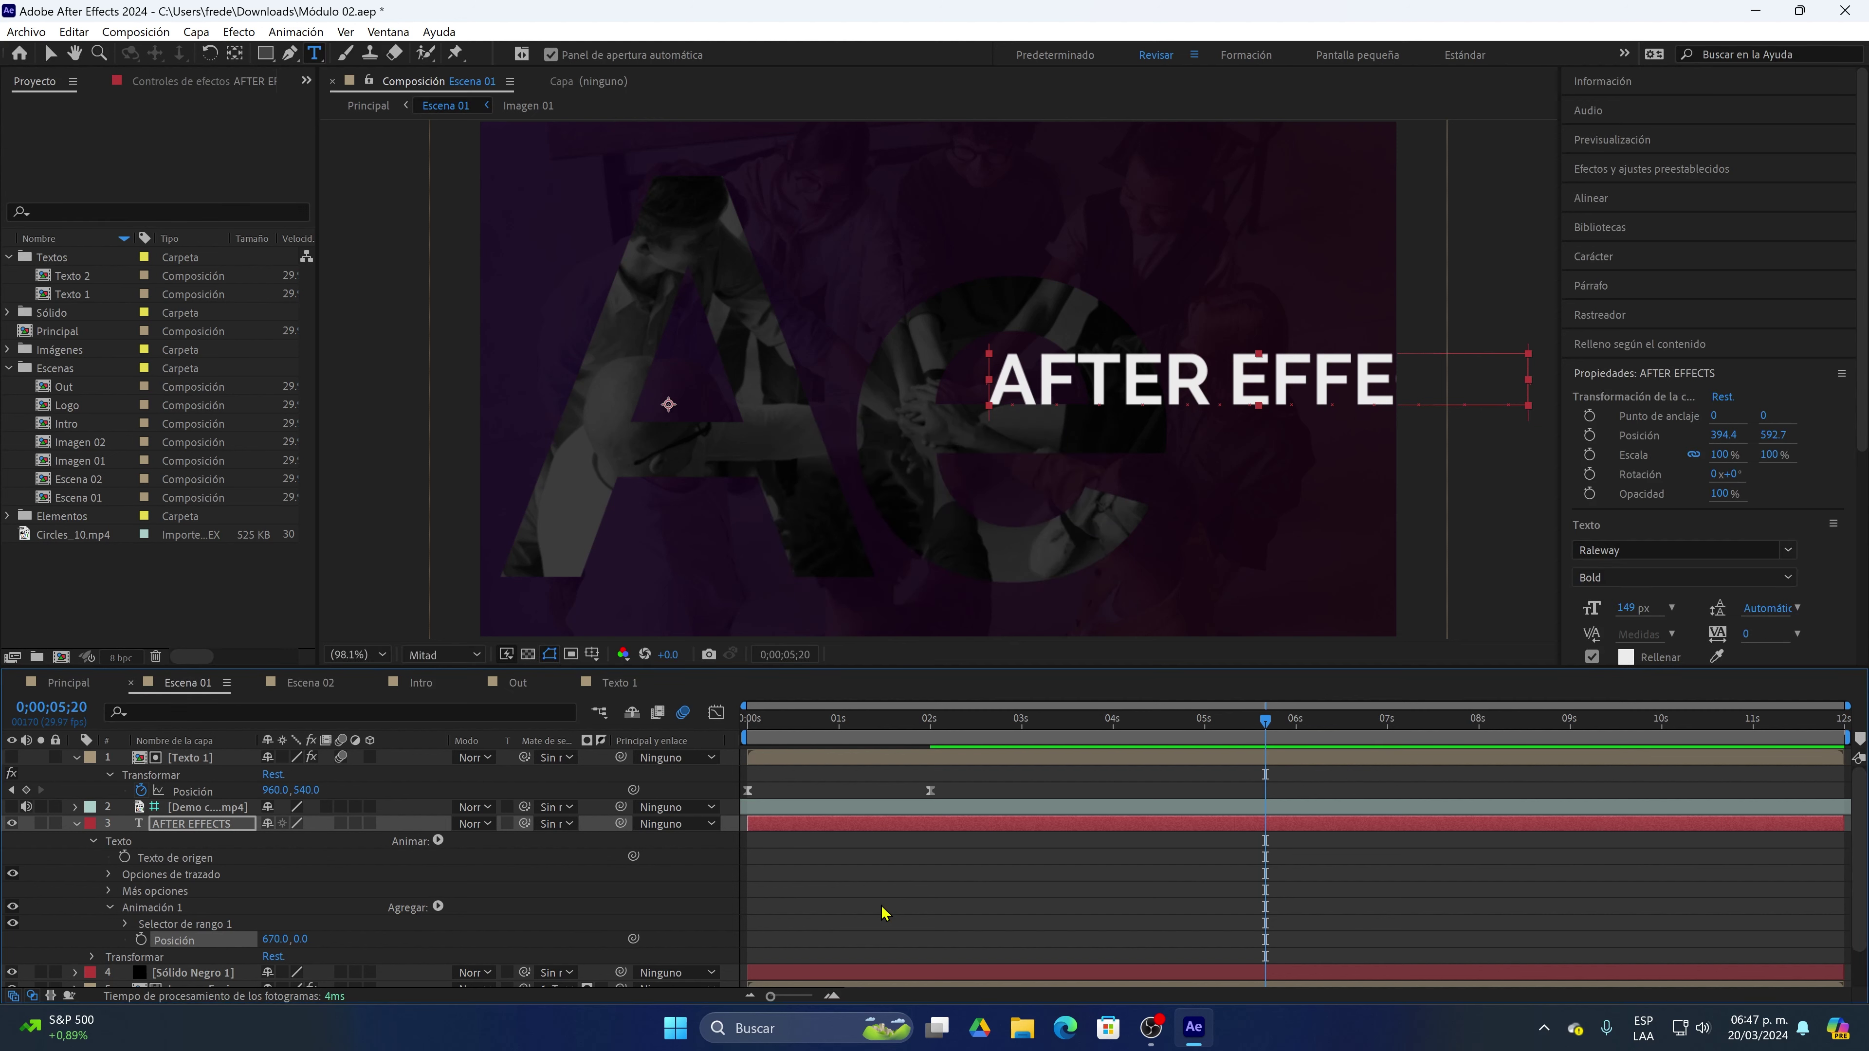
drag(275, 940, 553, 933)
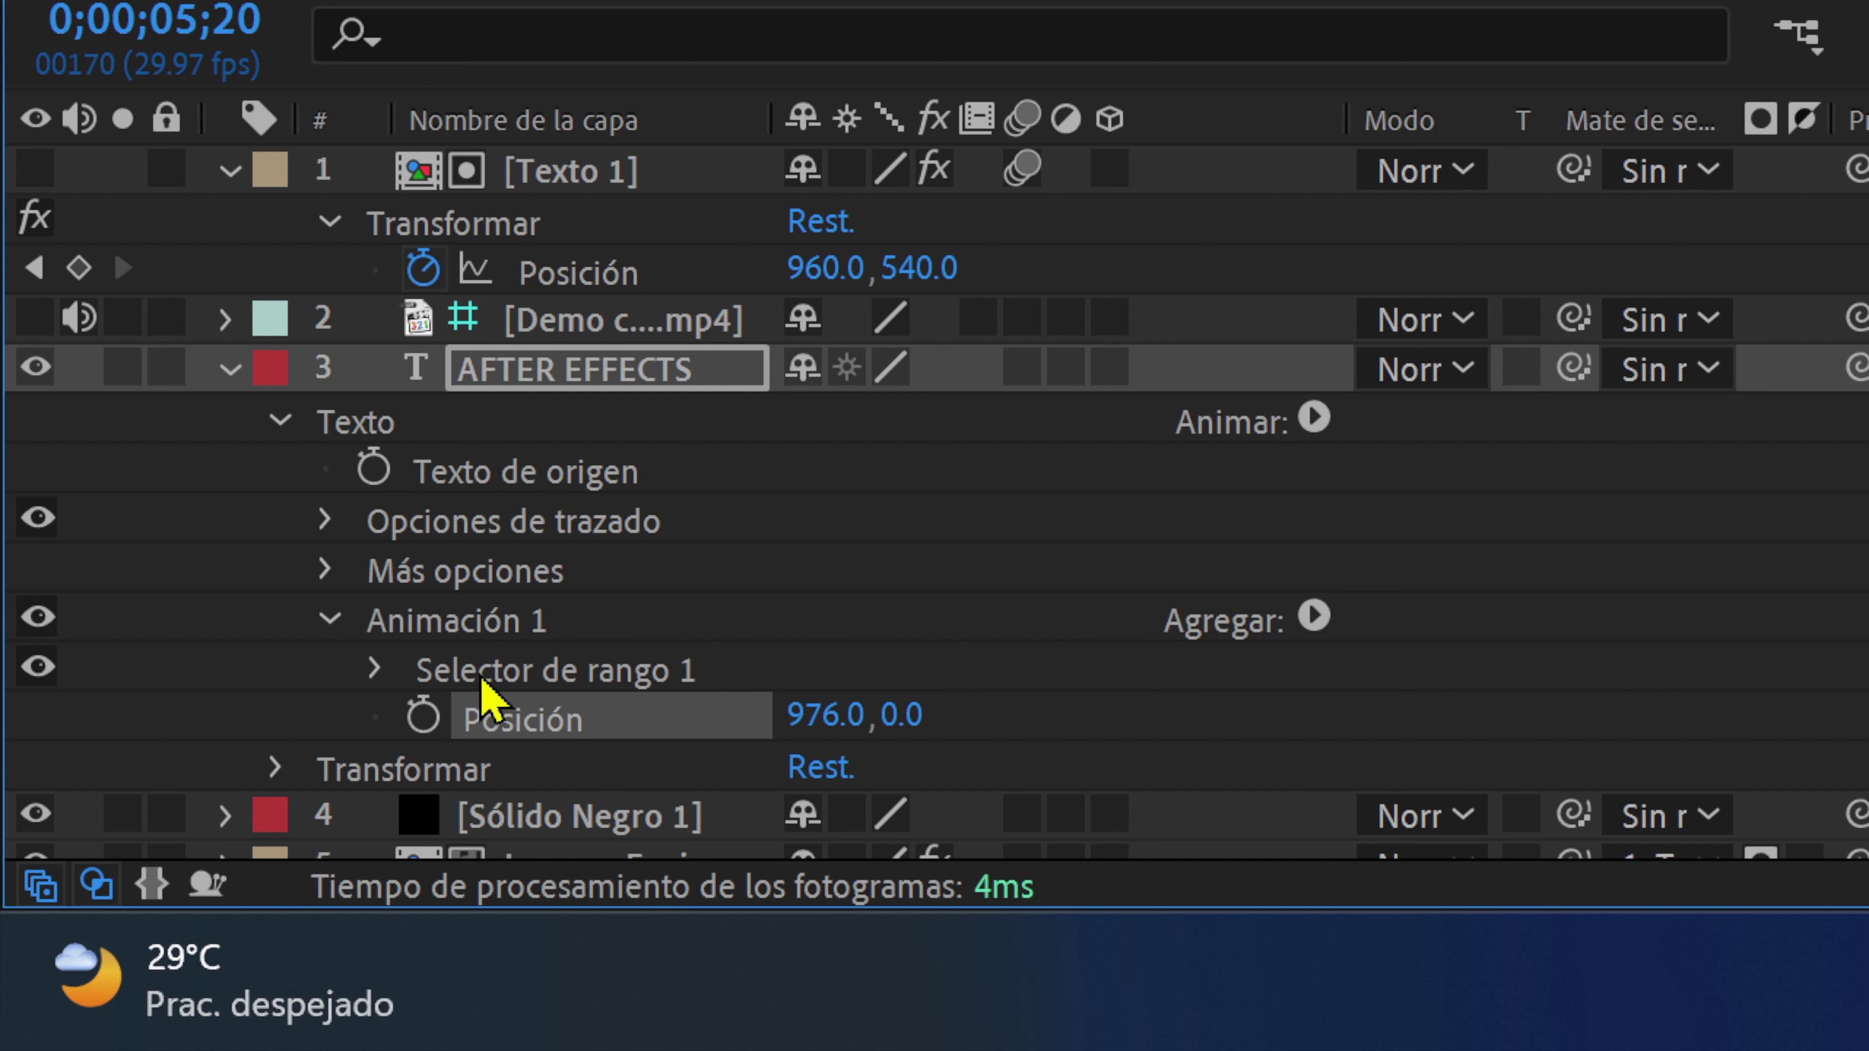
click(510, 681)
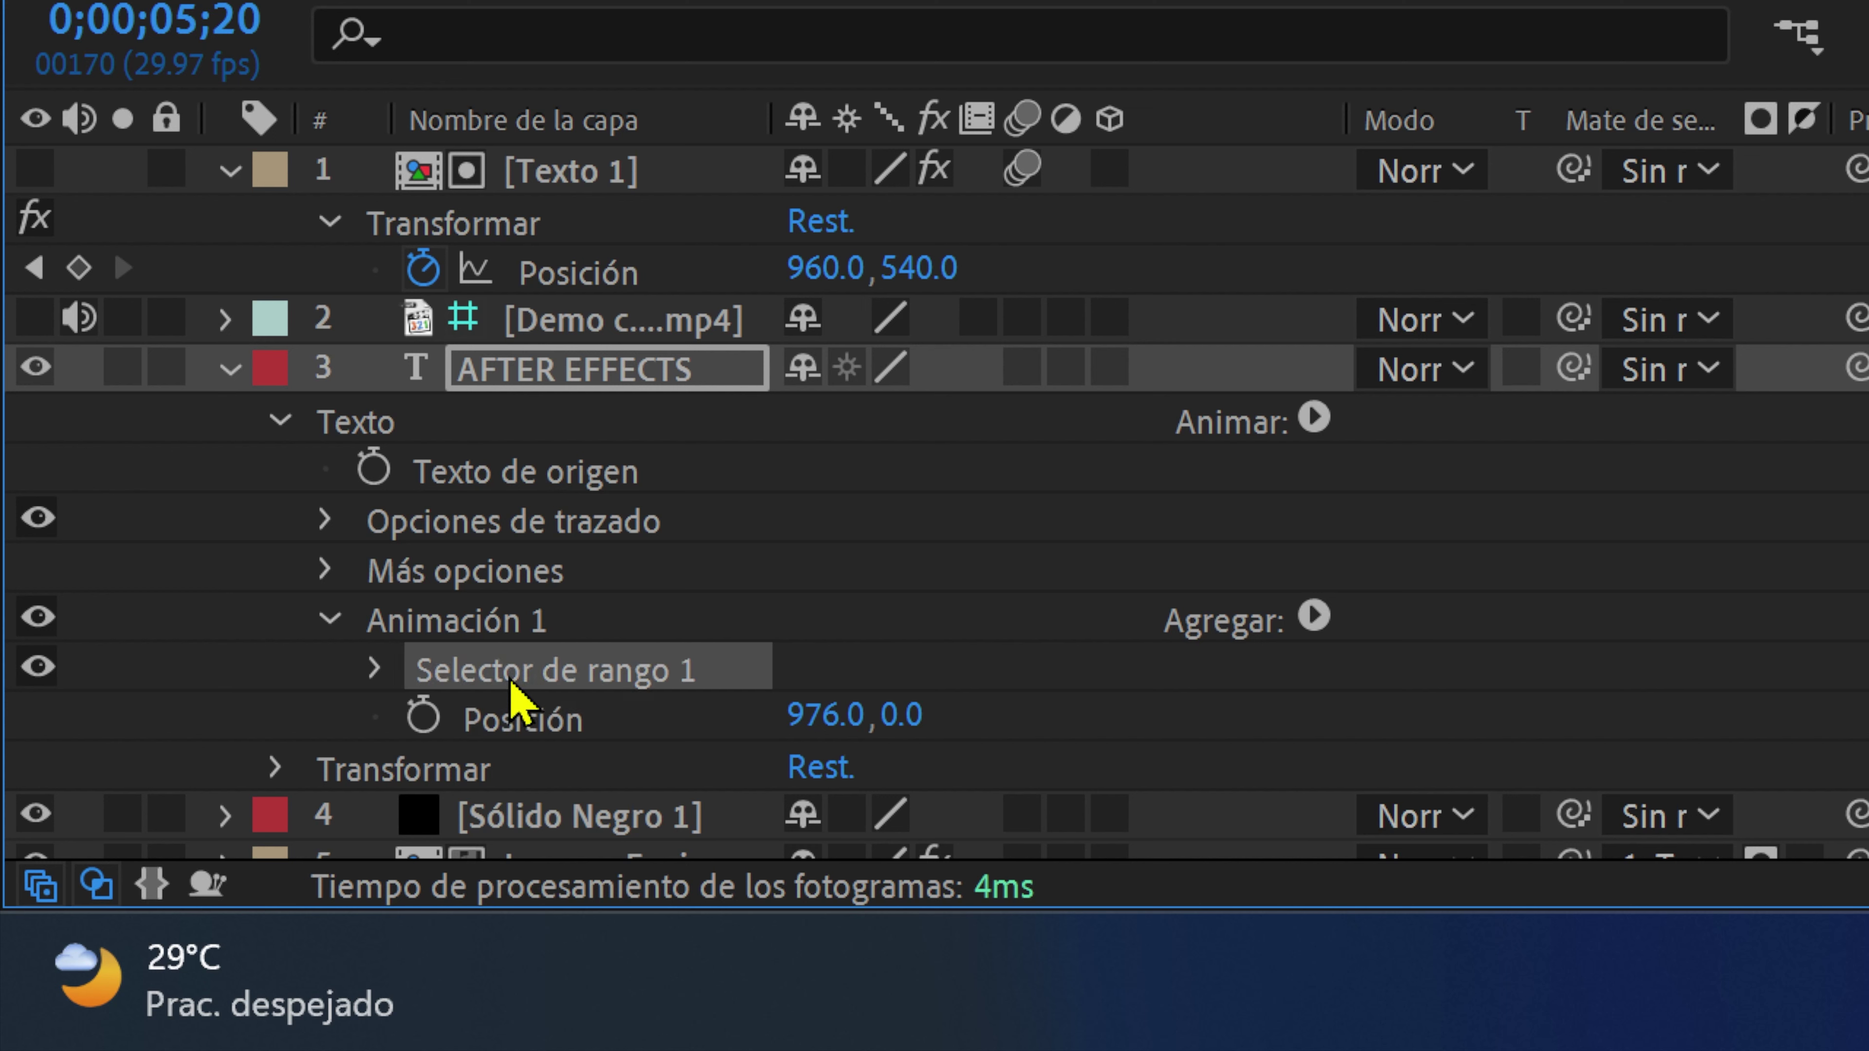
Expand Selector de rango 1 of the Animación 1 text animator to show its range properties
click(484, 633)
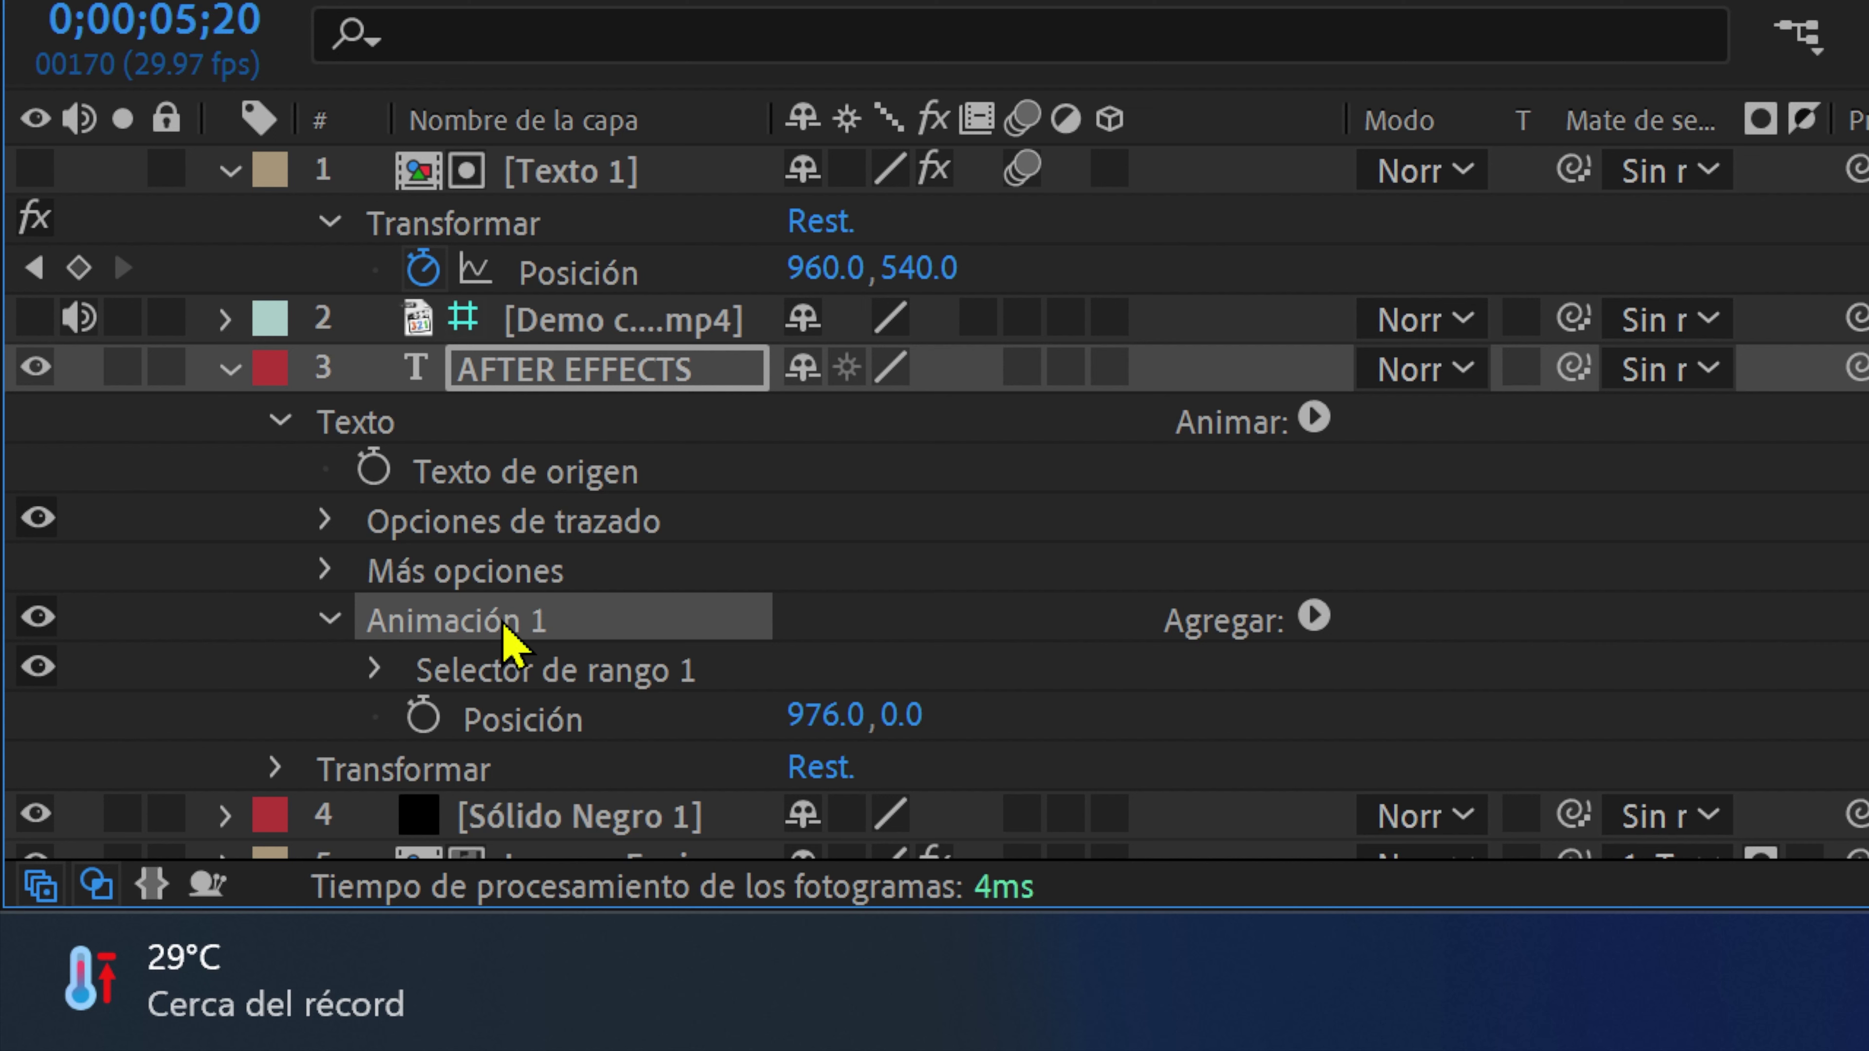
key(Return)
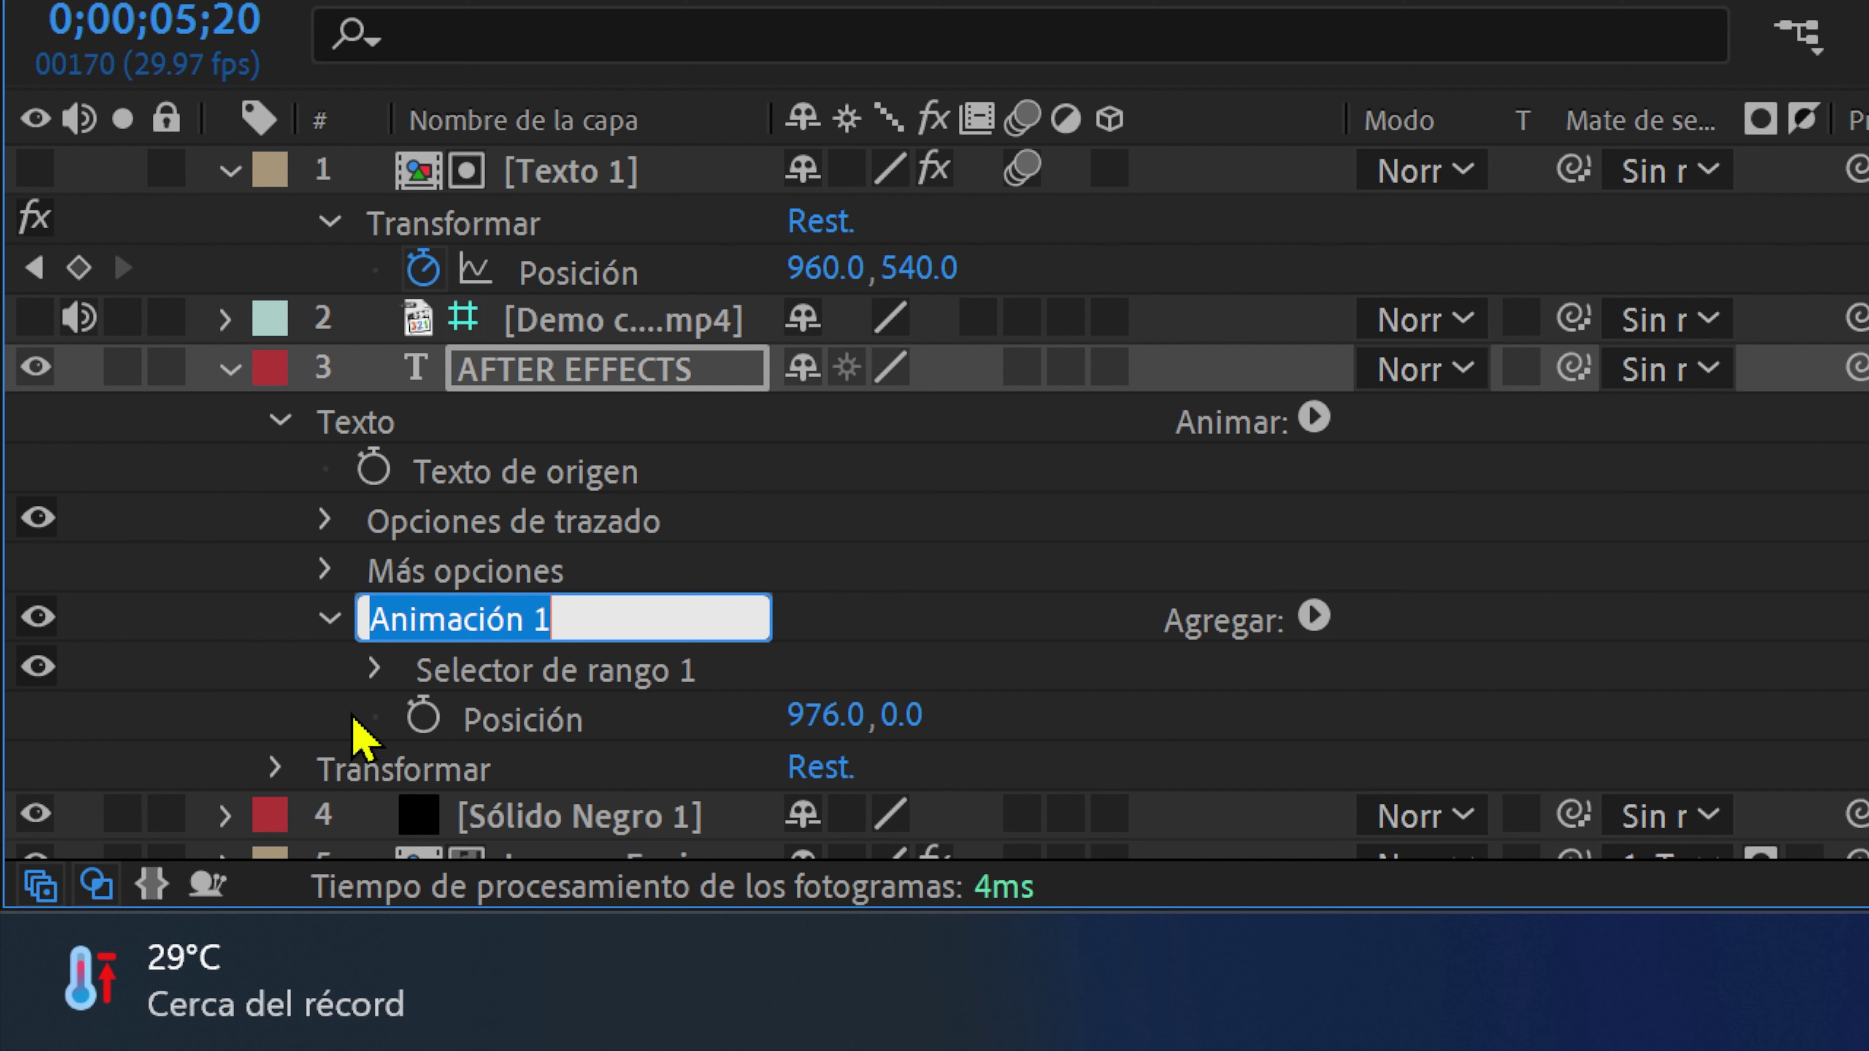
click(371, 673)
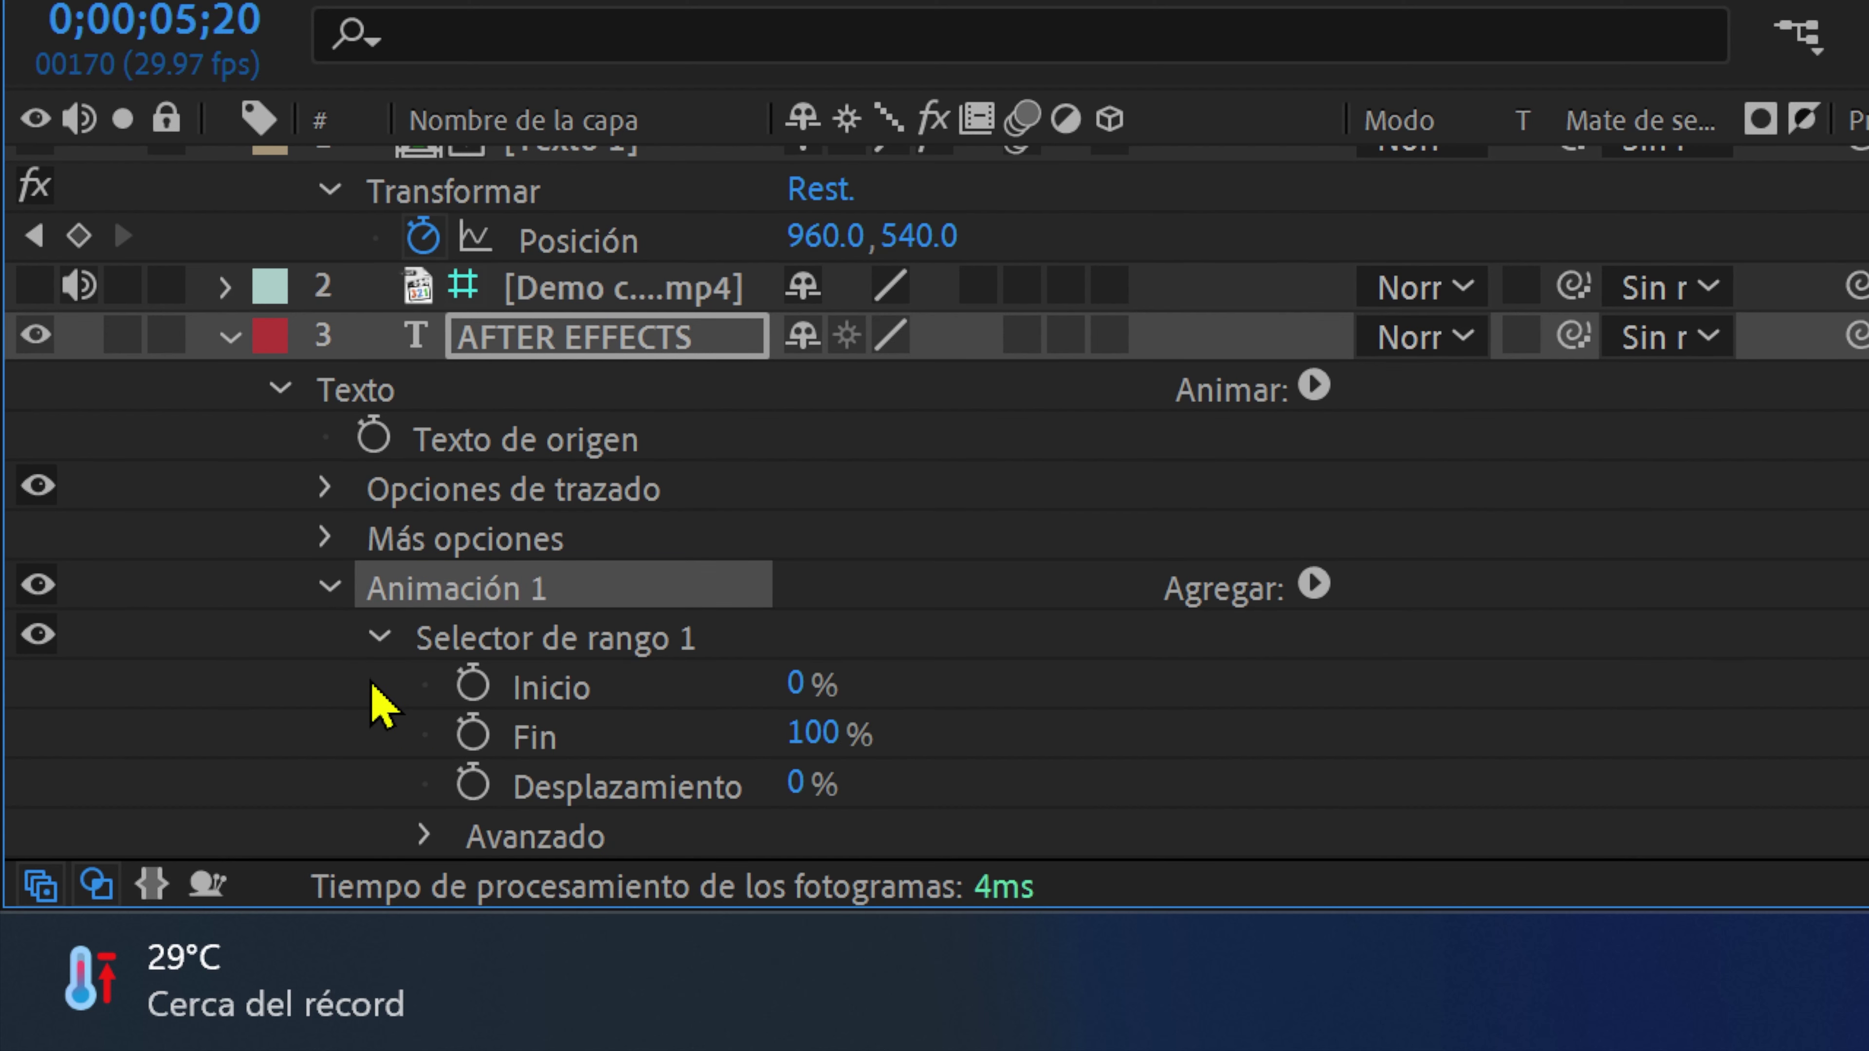
scroll(376, 705, down, 3)
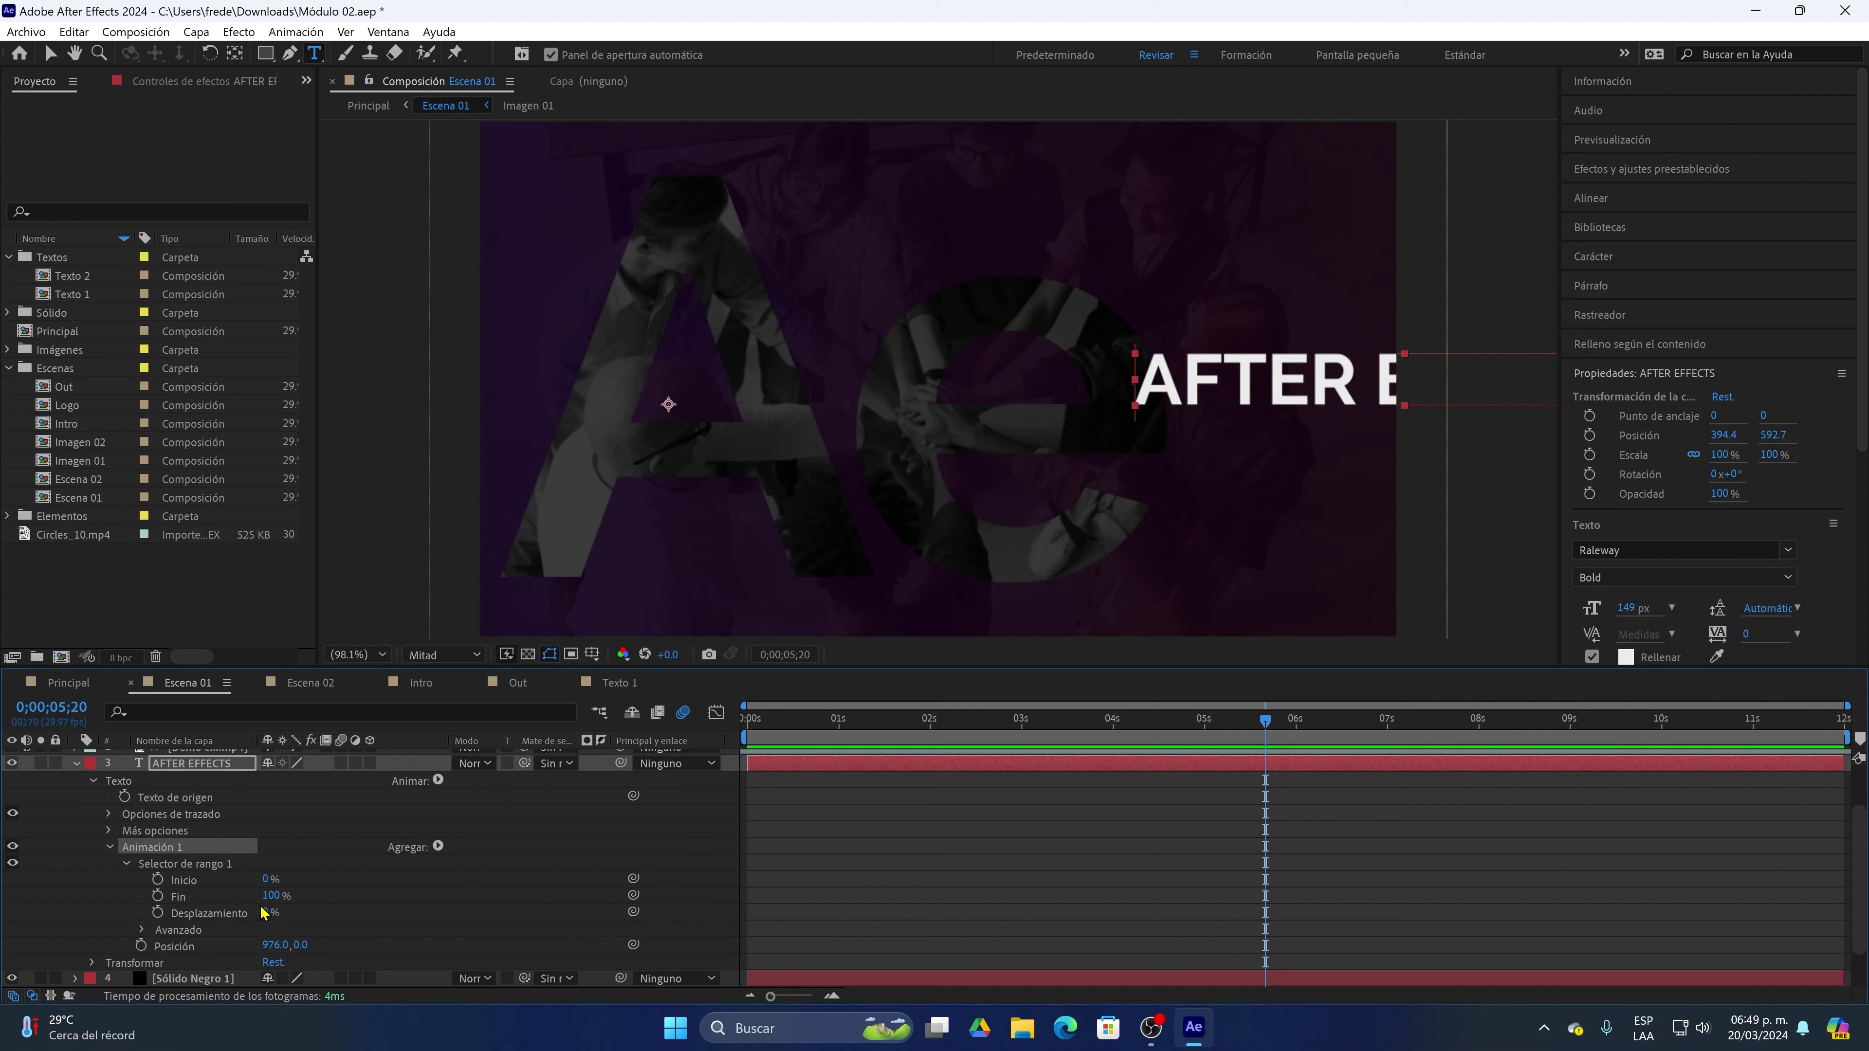
Test the range selector's Fin, Inicio and Desplazamiento between 0% and 100%, restoring them to 100%, 0% and 0%
drag(268, 896, 158, 895)
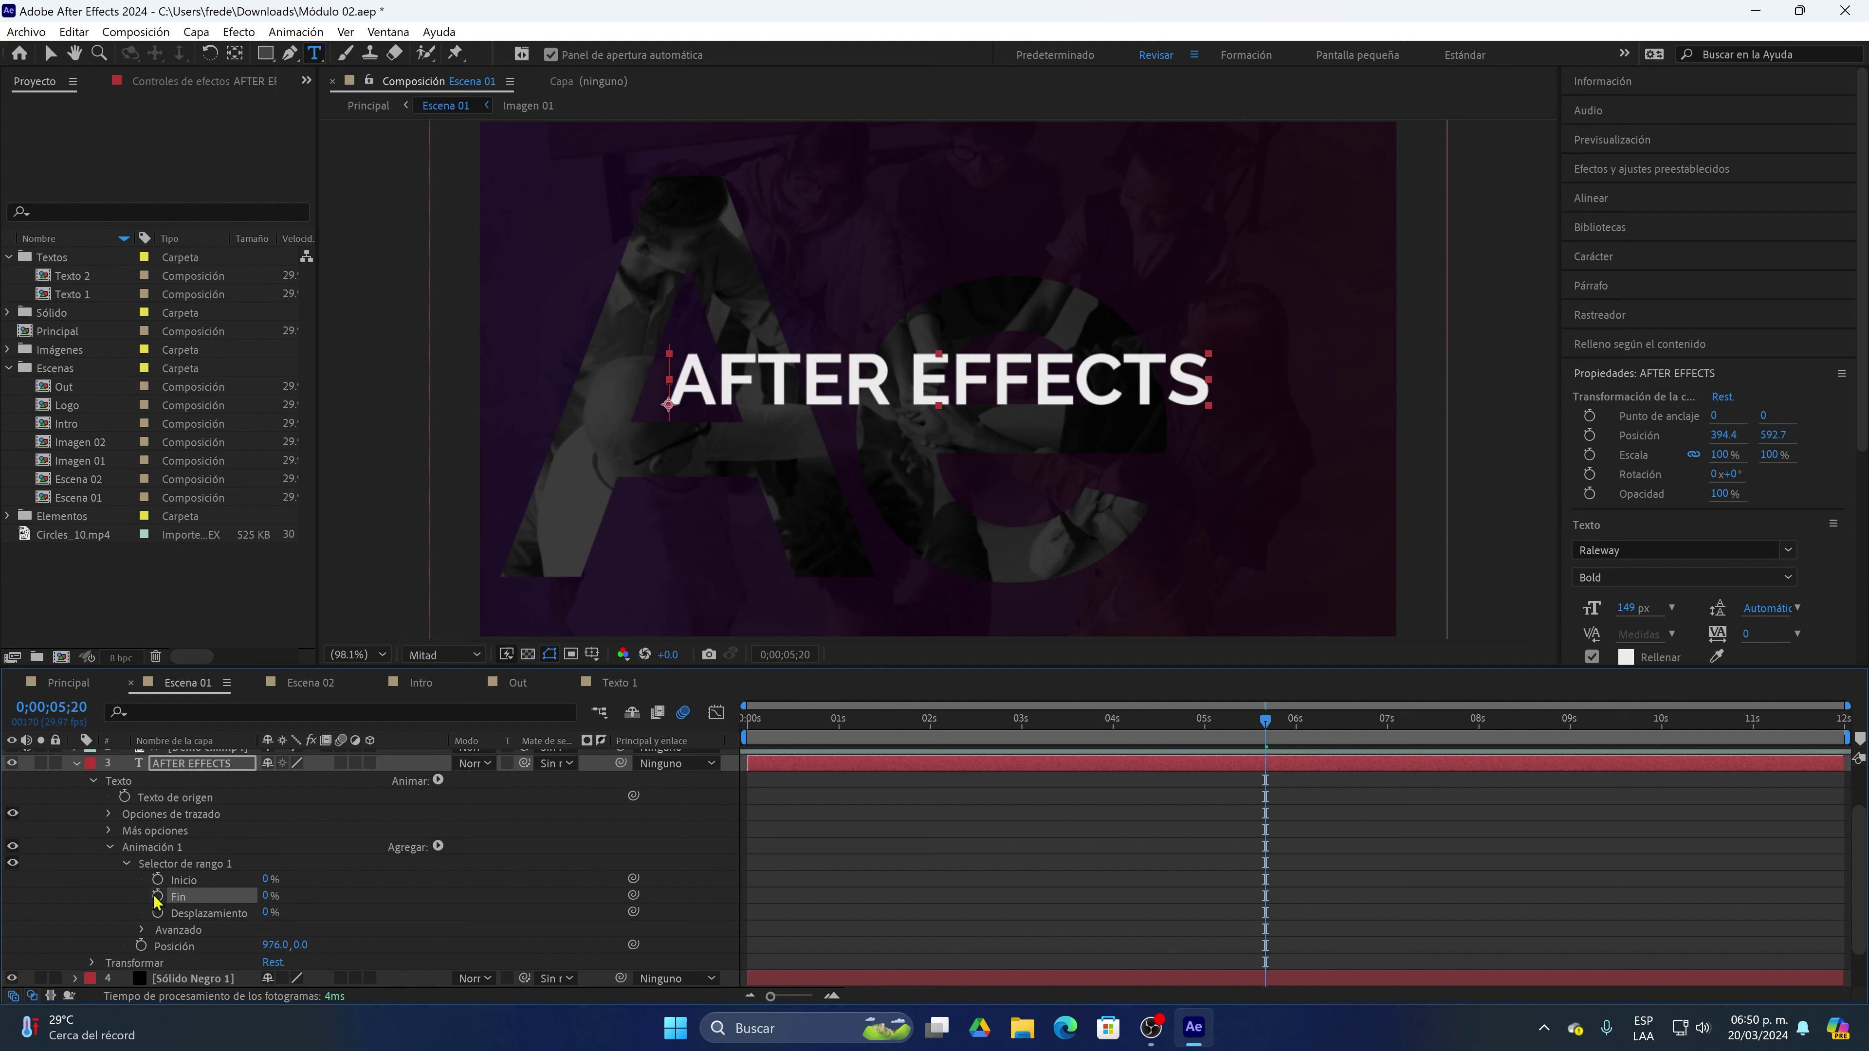
click(272, 904)
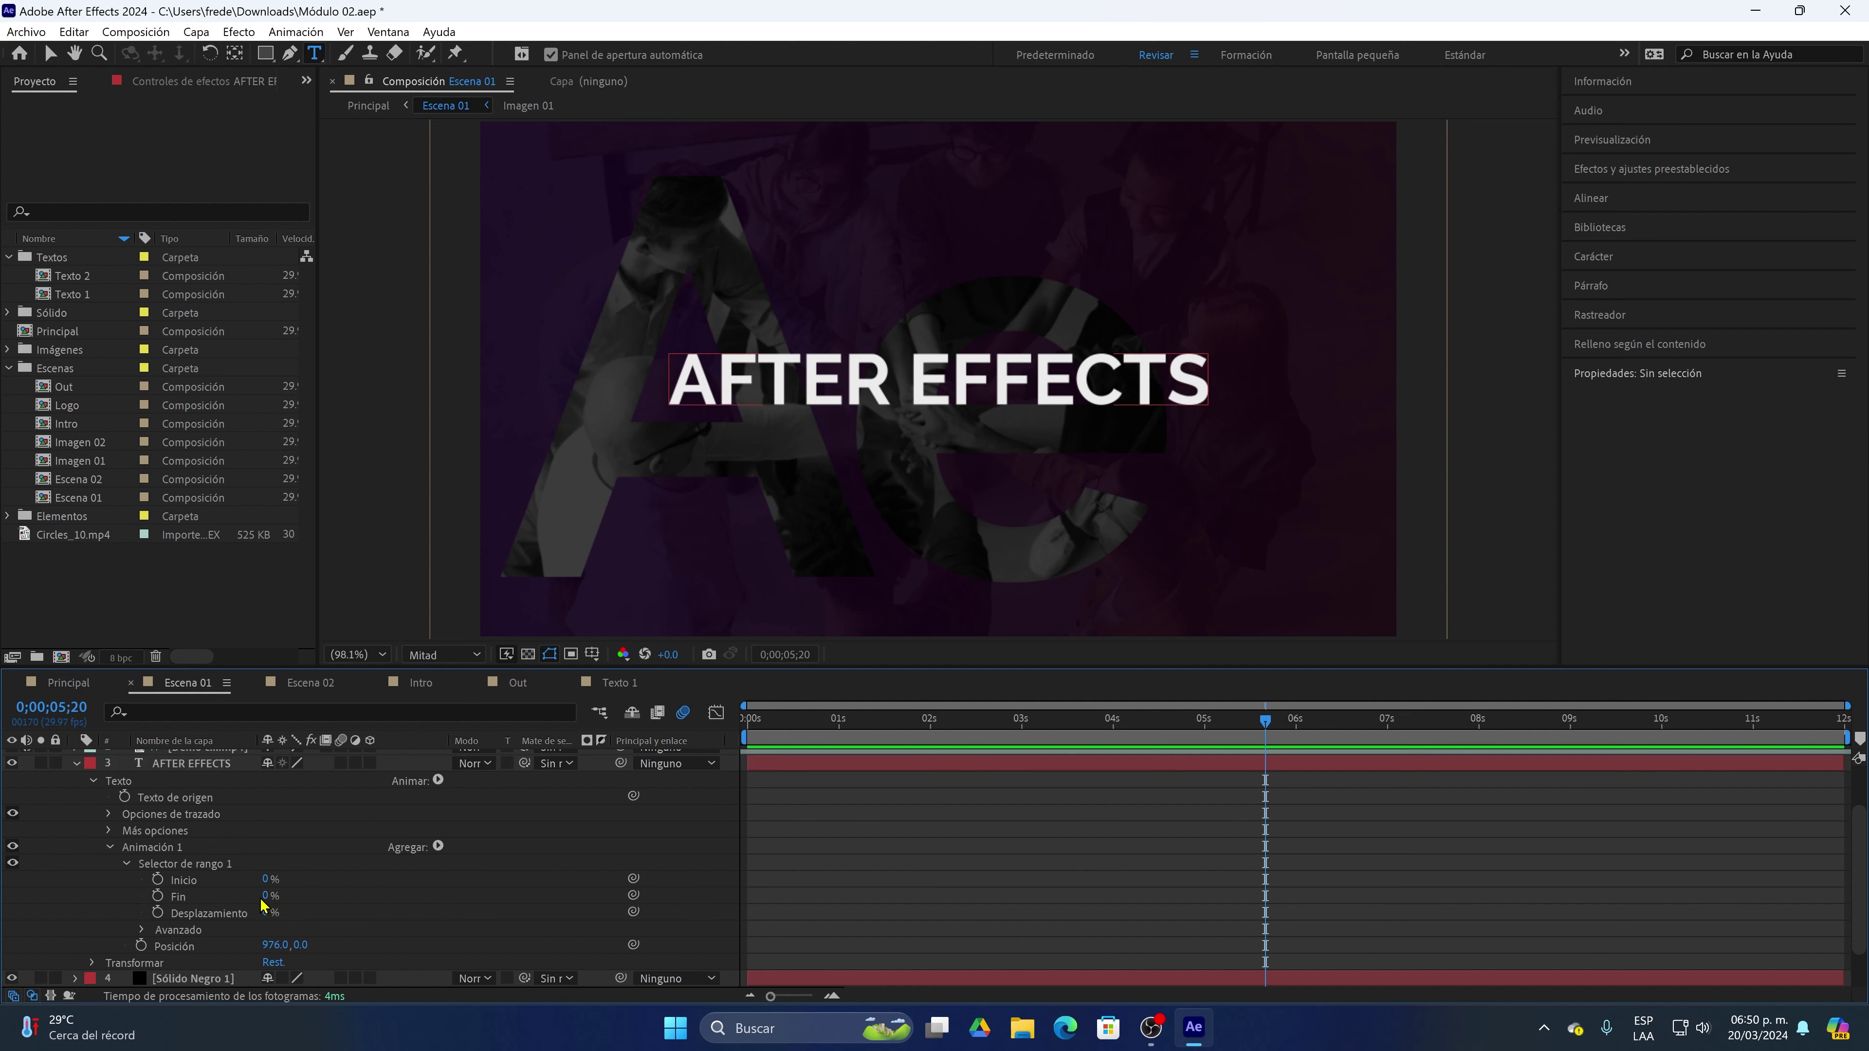
drag(266, 895, 395, 902)
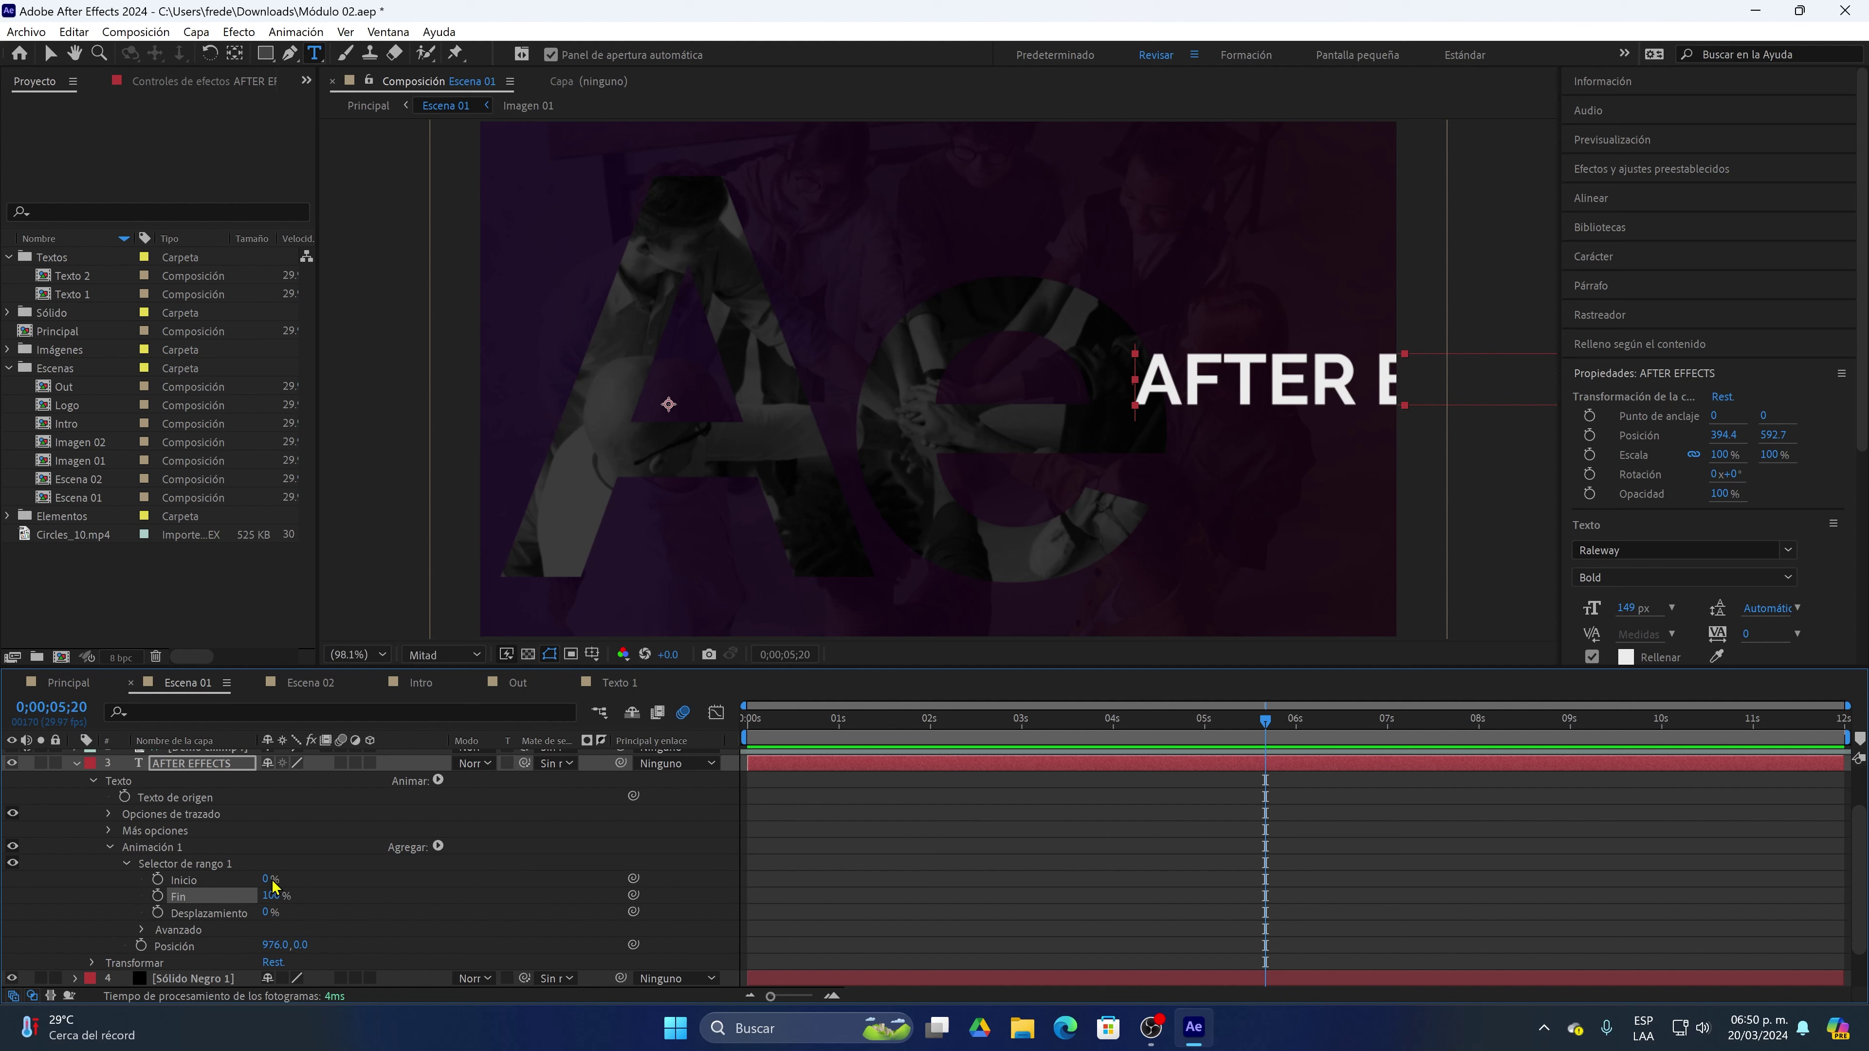
drag(267, 878, 322, 889)
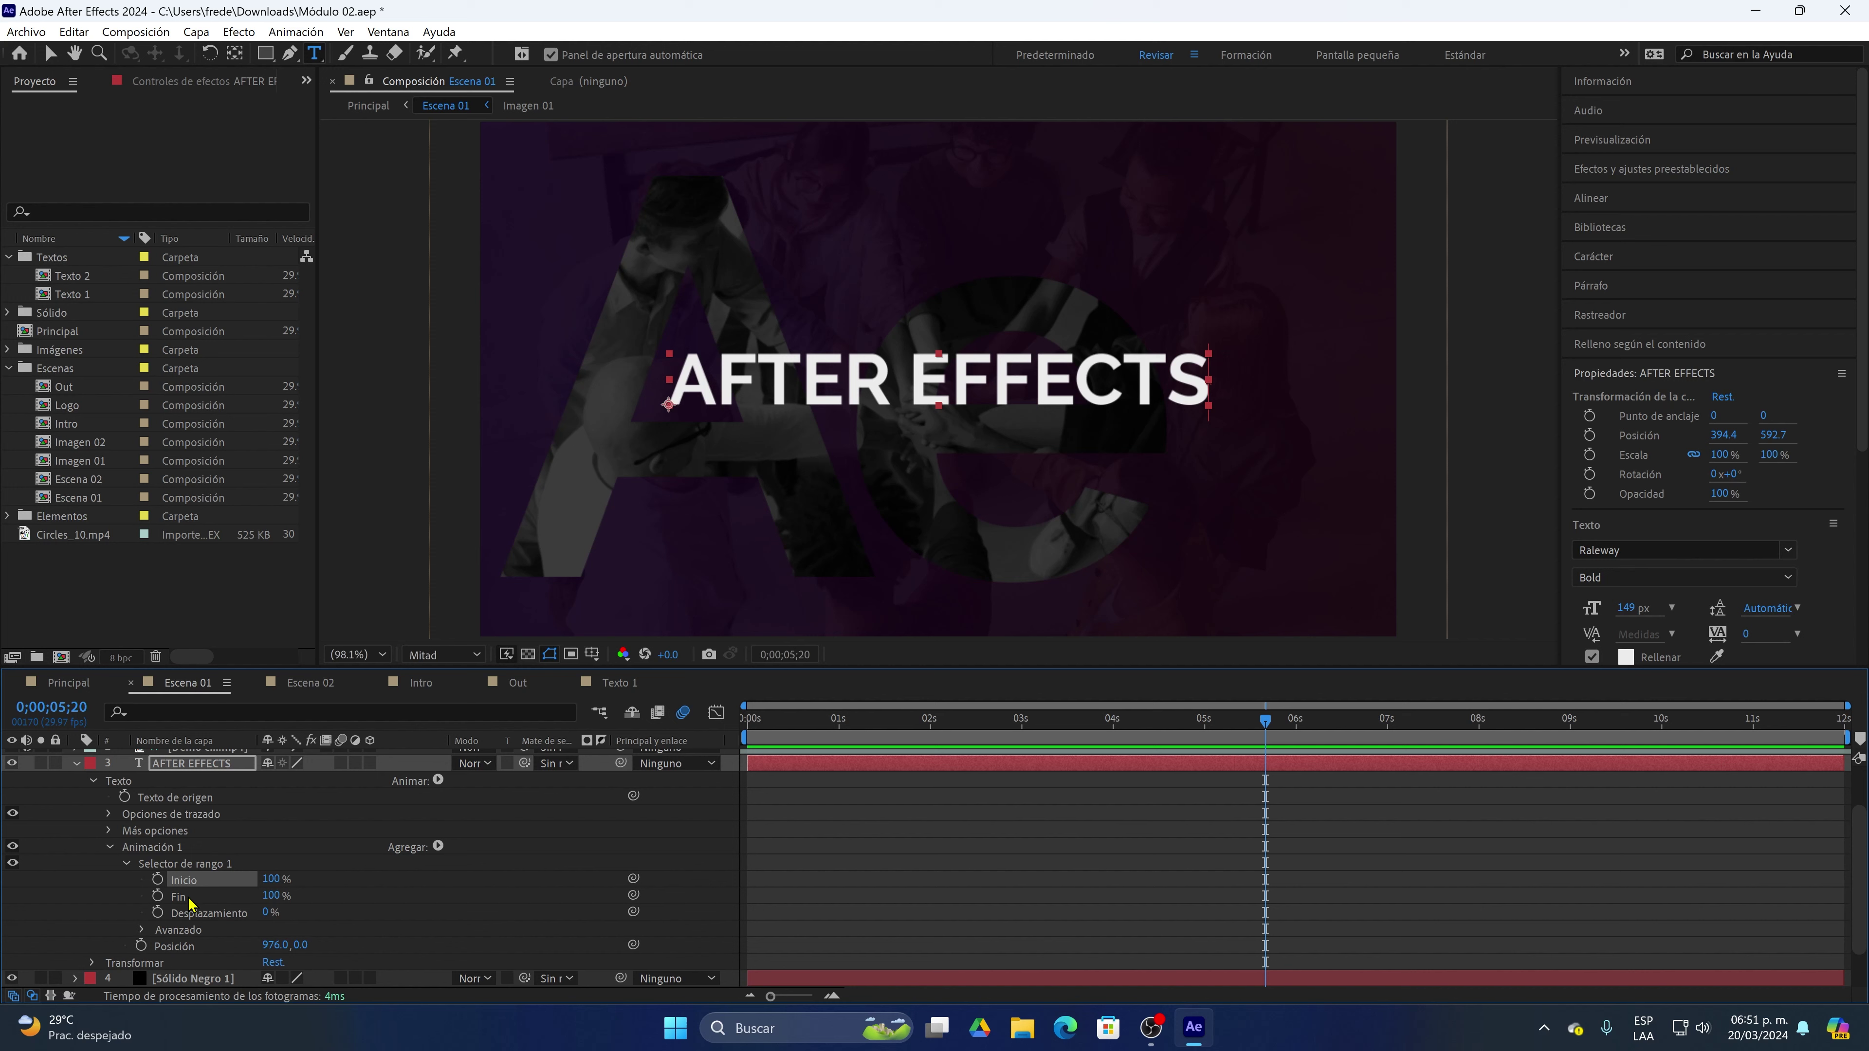
drag(269, 912, 400, 935)
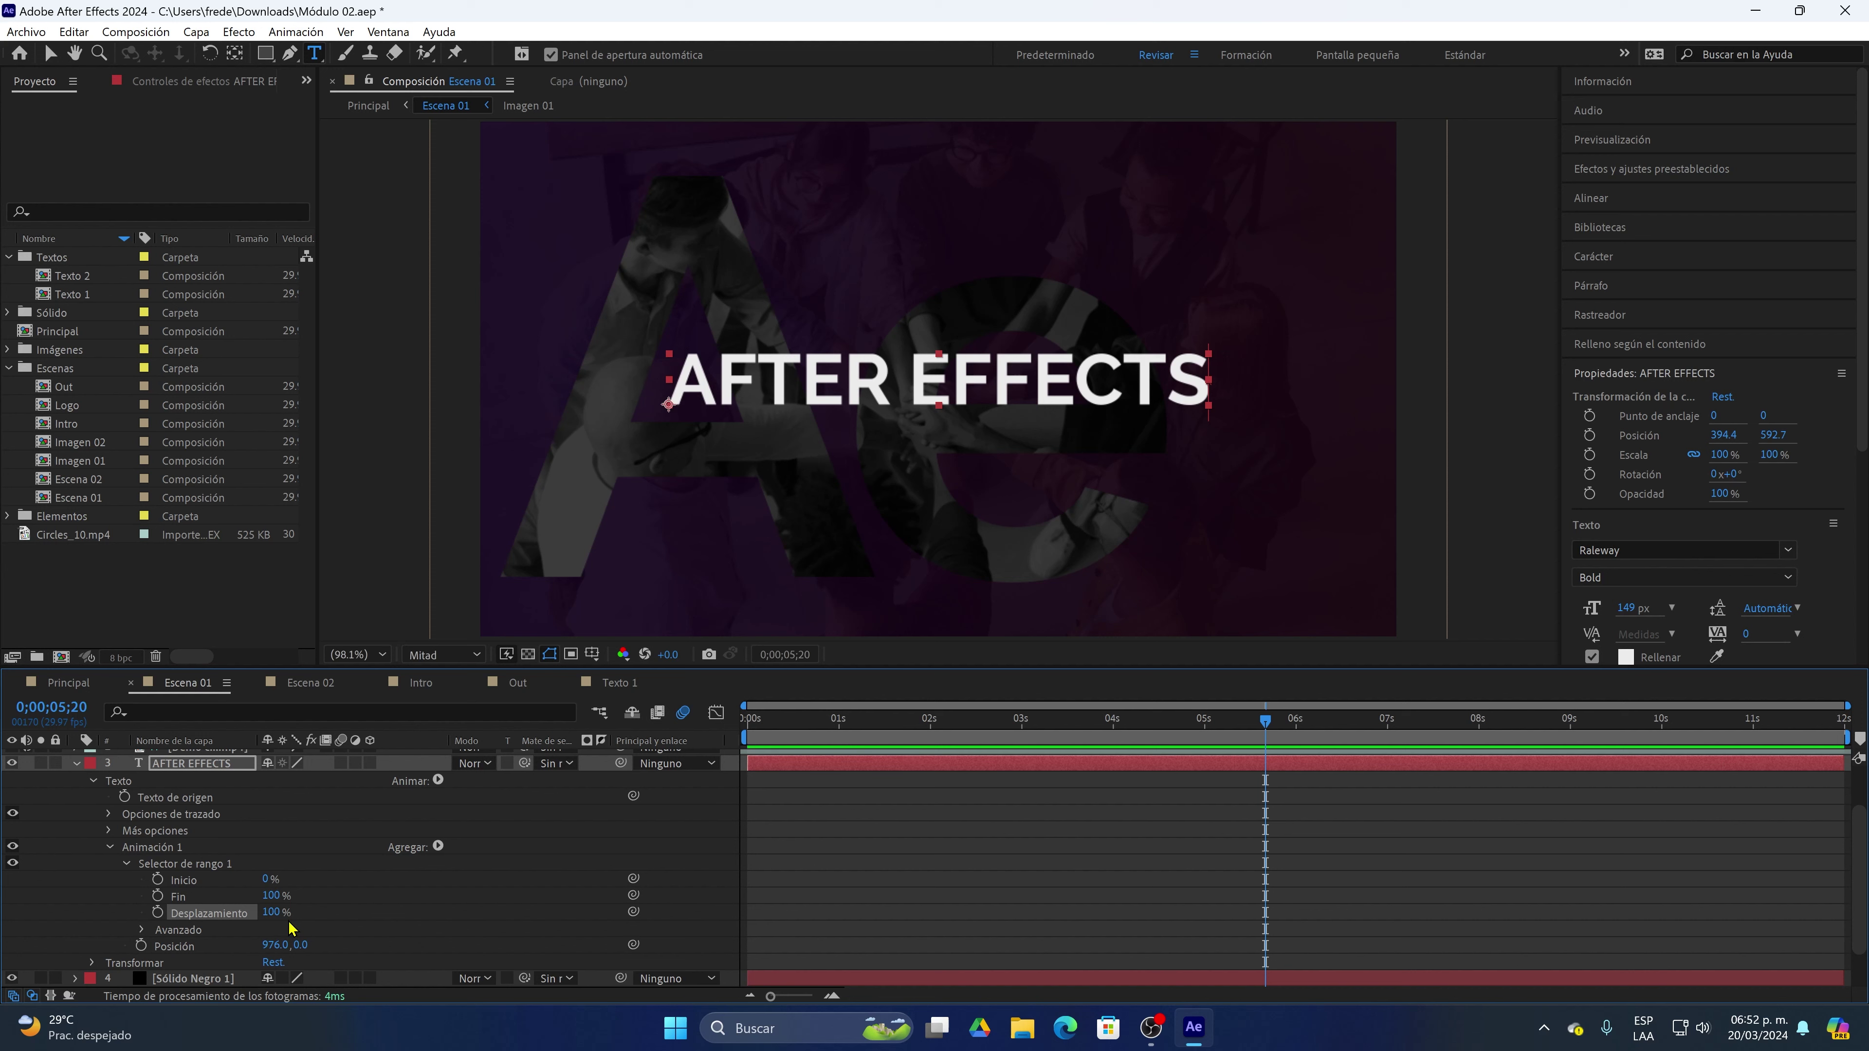
drag(270, 913, 174, 916)
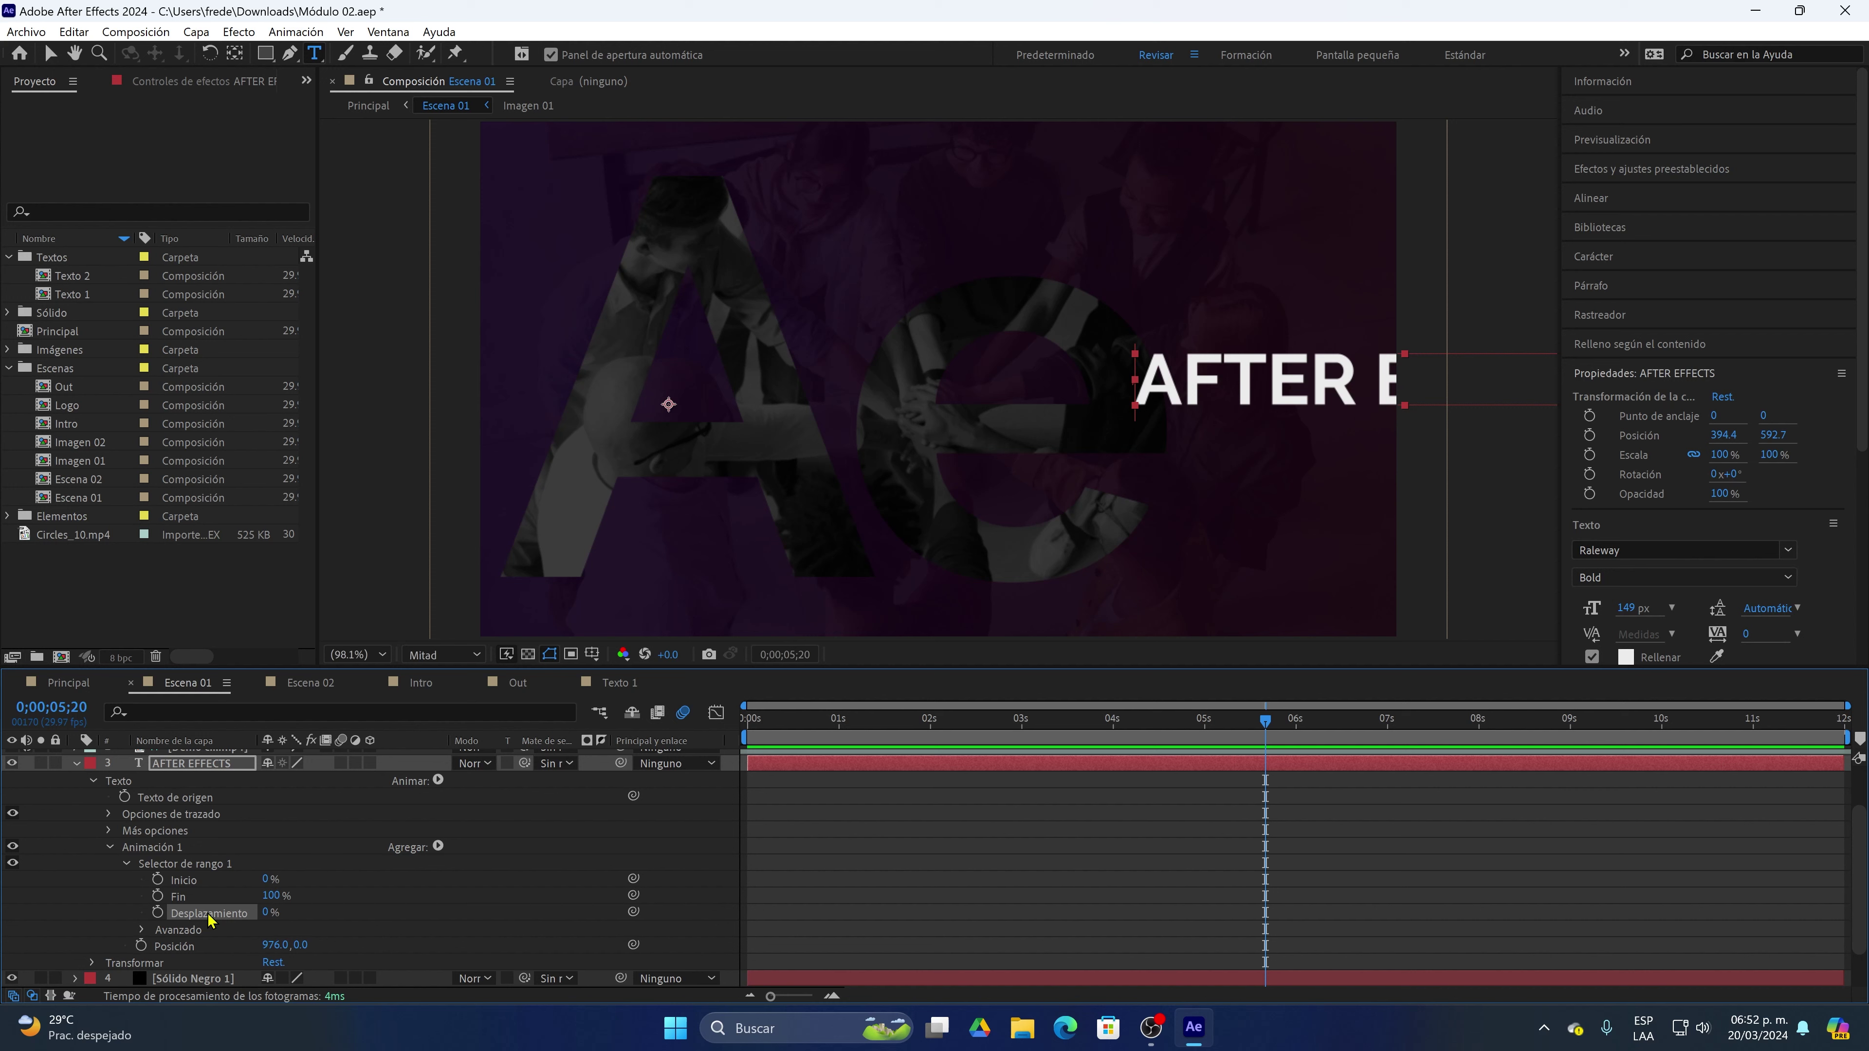
Keyframe the range selector's Desplazamiento at 0% on 0;00;00;24 and at 100% on 0;00;02;06
drag(824, 720, 824, 759)
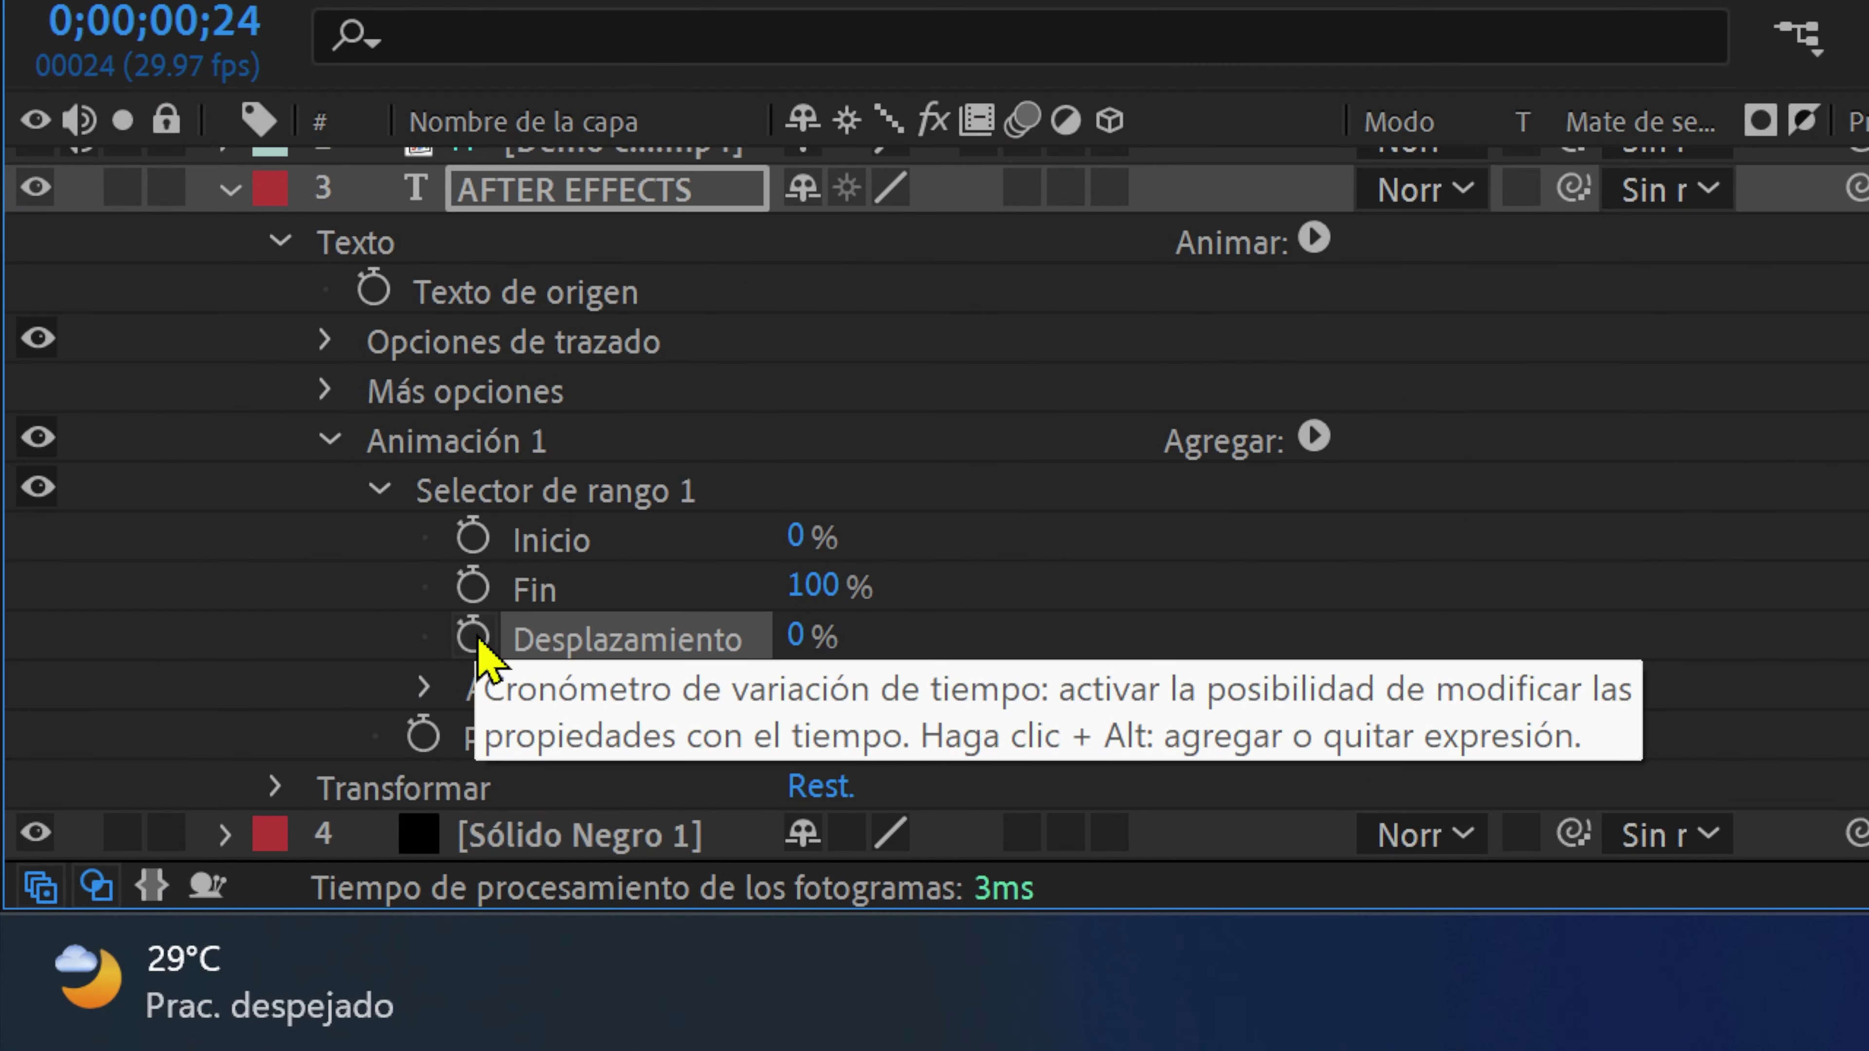
click(472, 635)
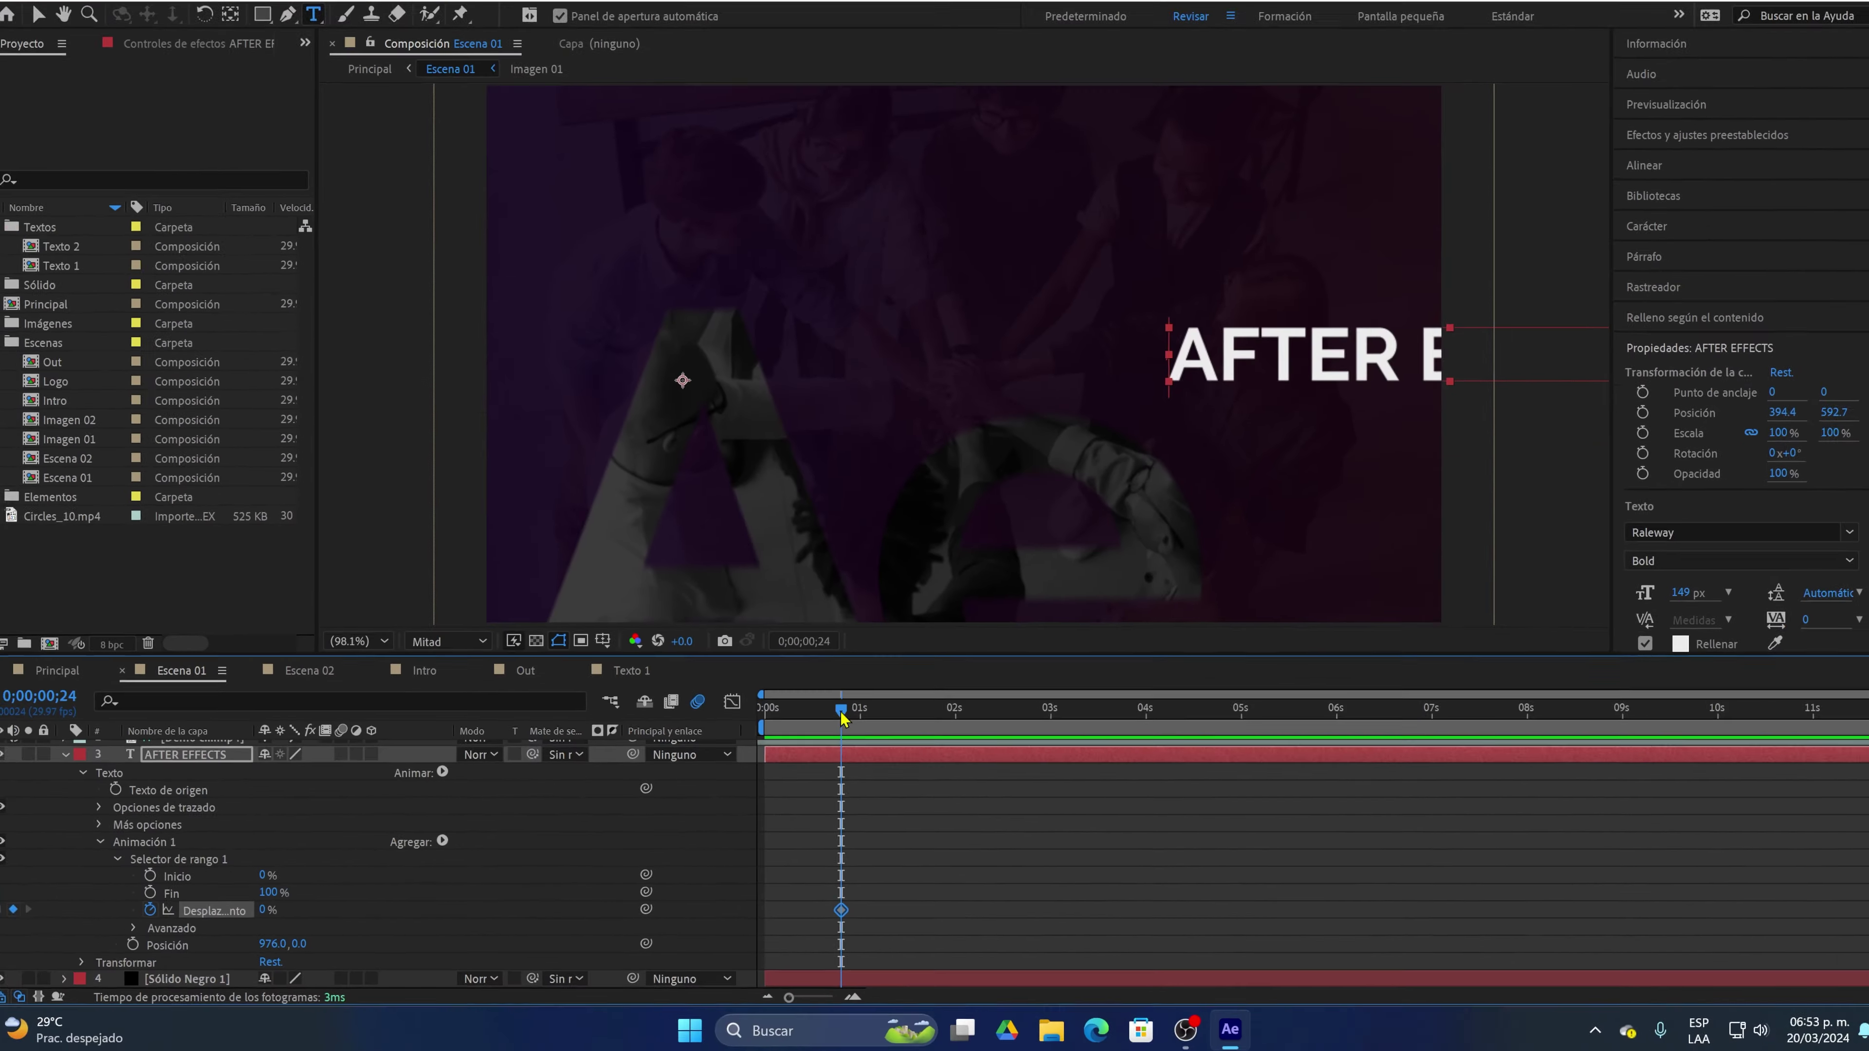
click(824, 721)
drag(825, 726, 949, 731)
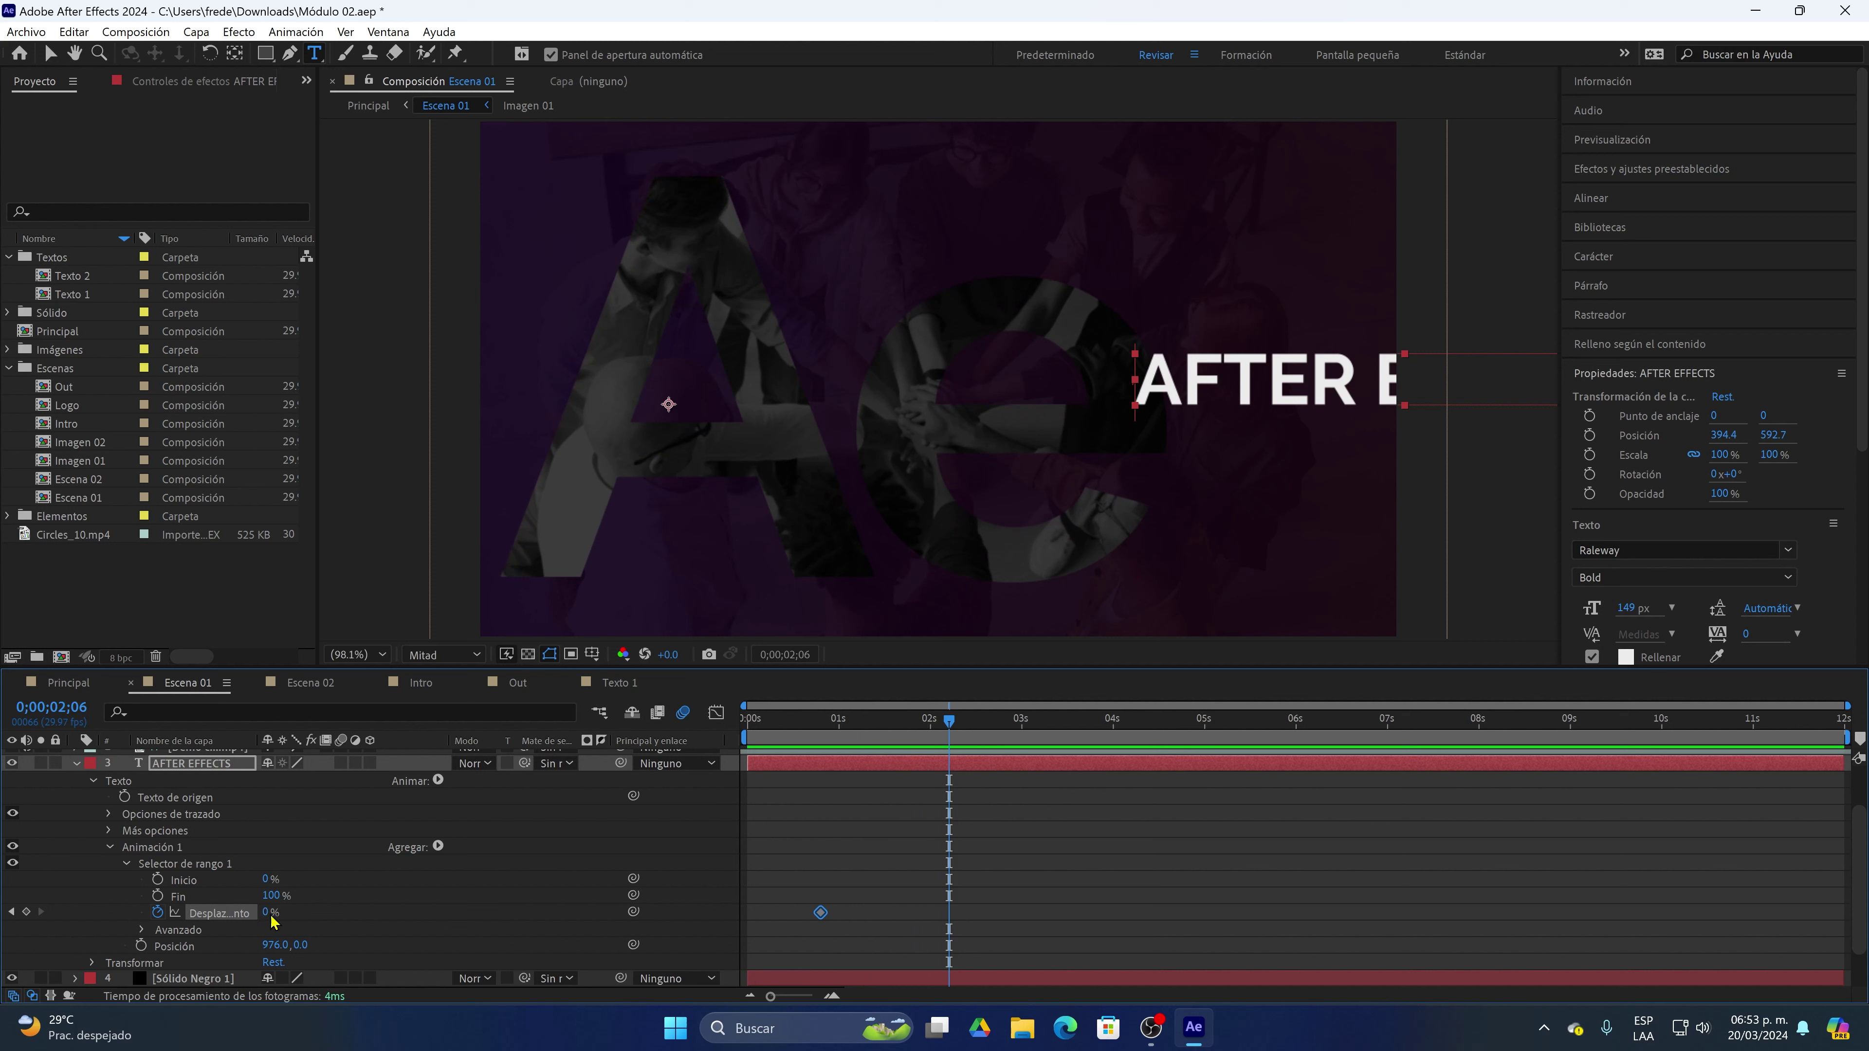
drag(269, 913, 469, 883)
Preview the AFTER EFFECTS title animation from the start of Escena 01
click(750, 735)
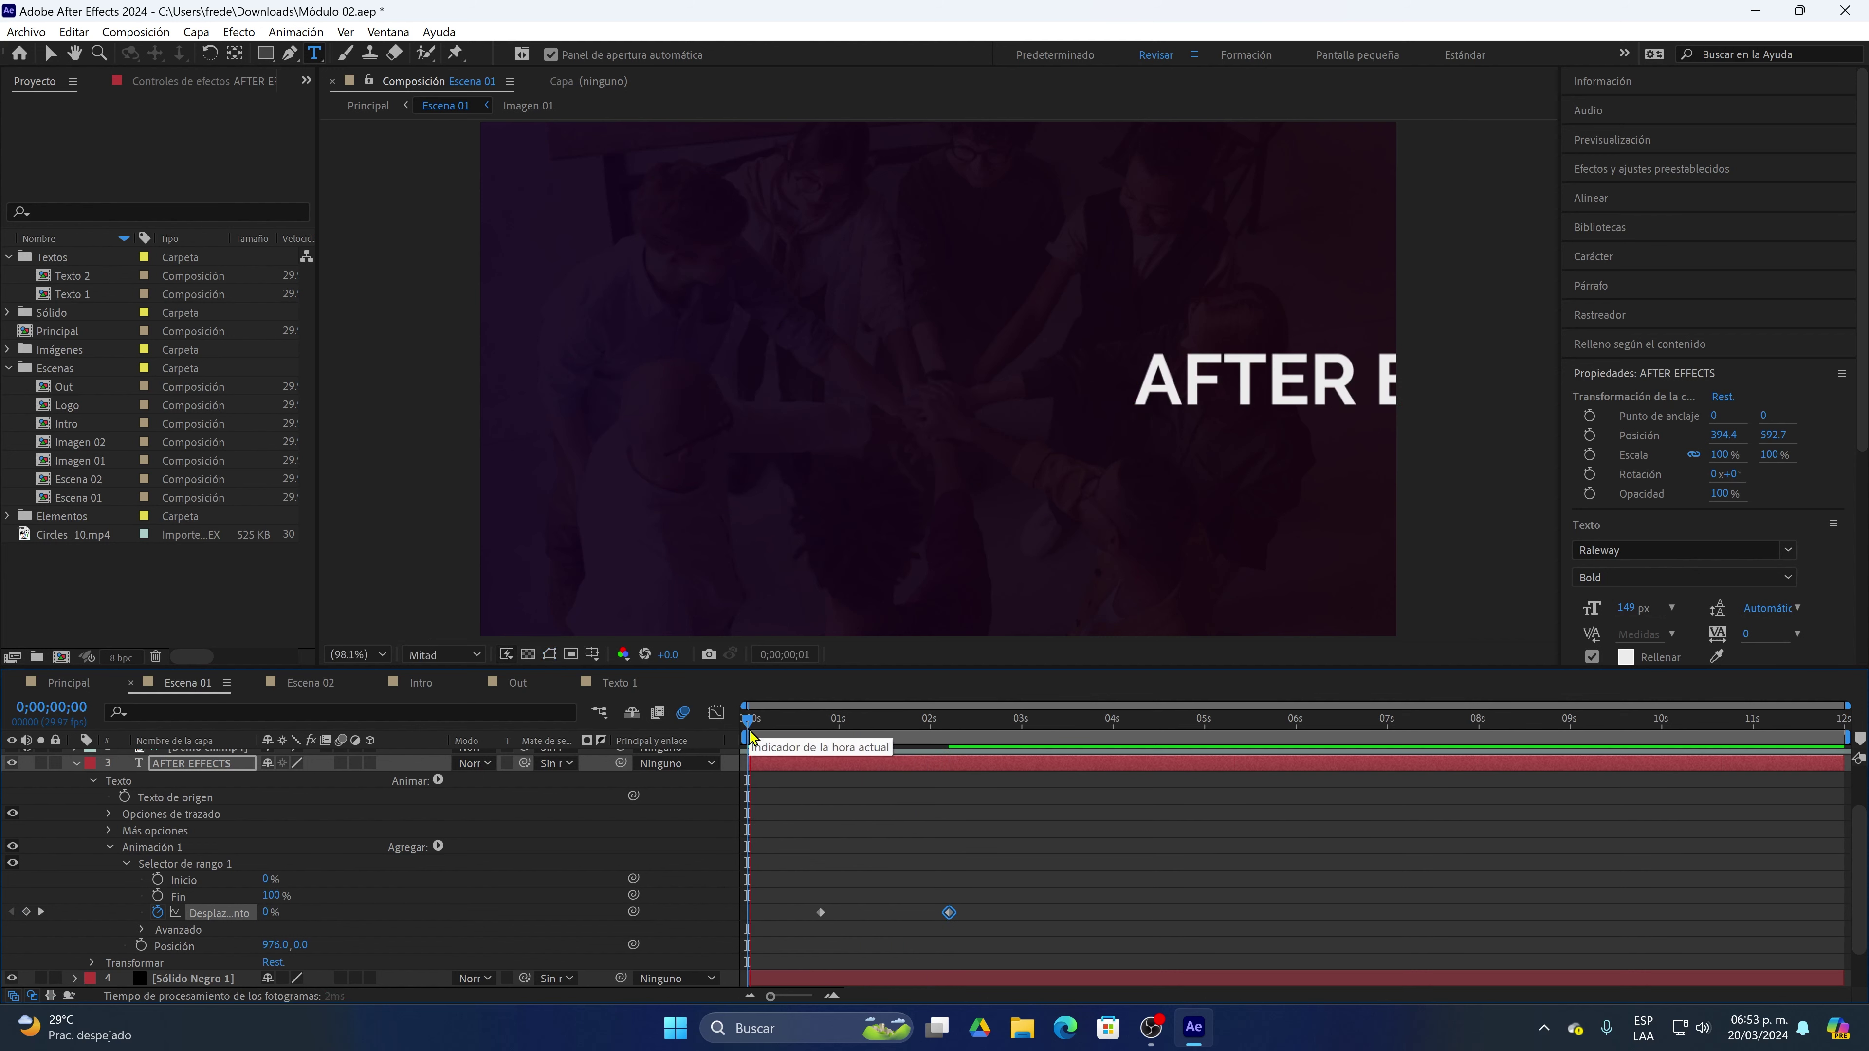
key(space)
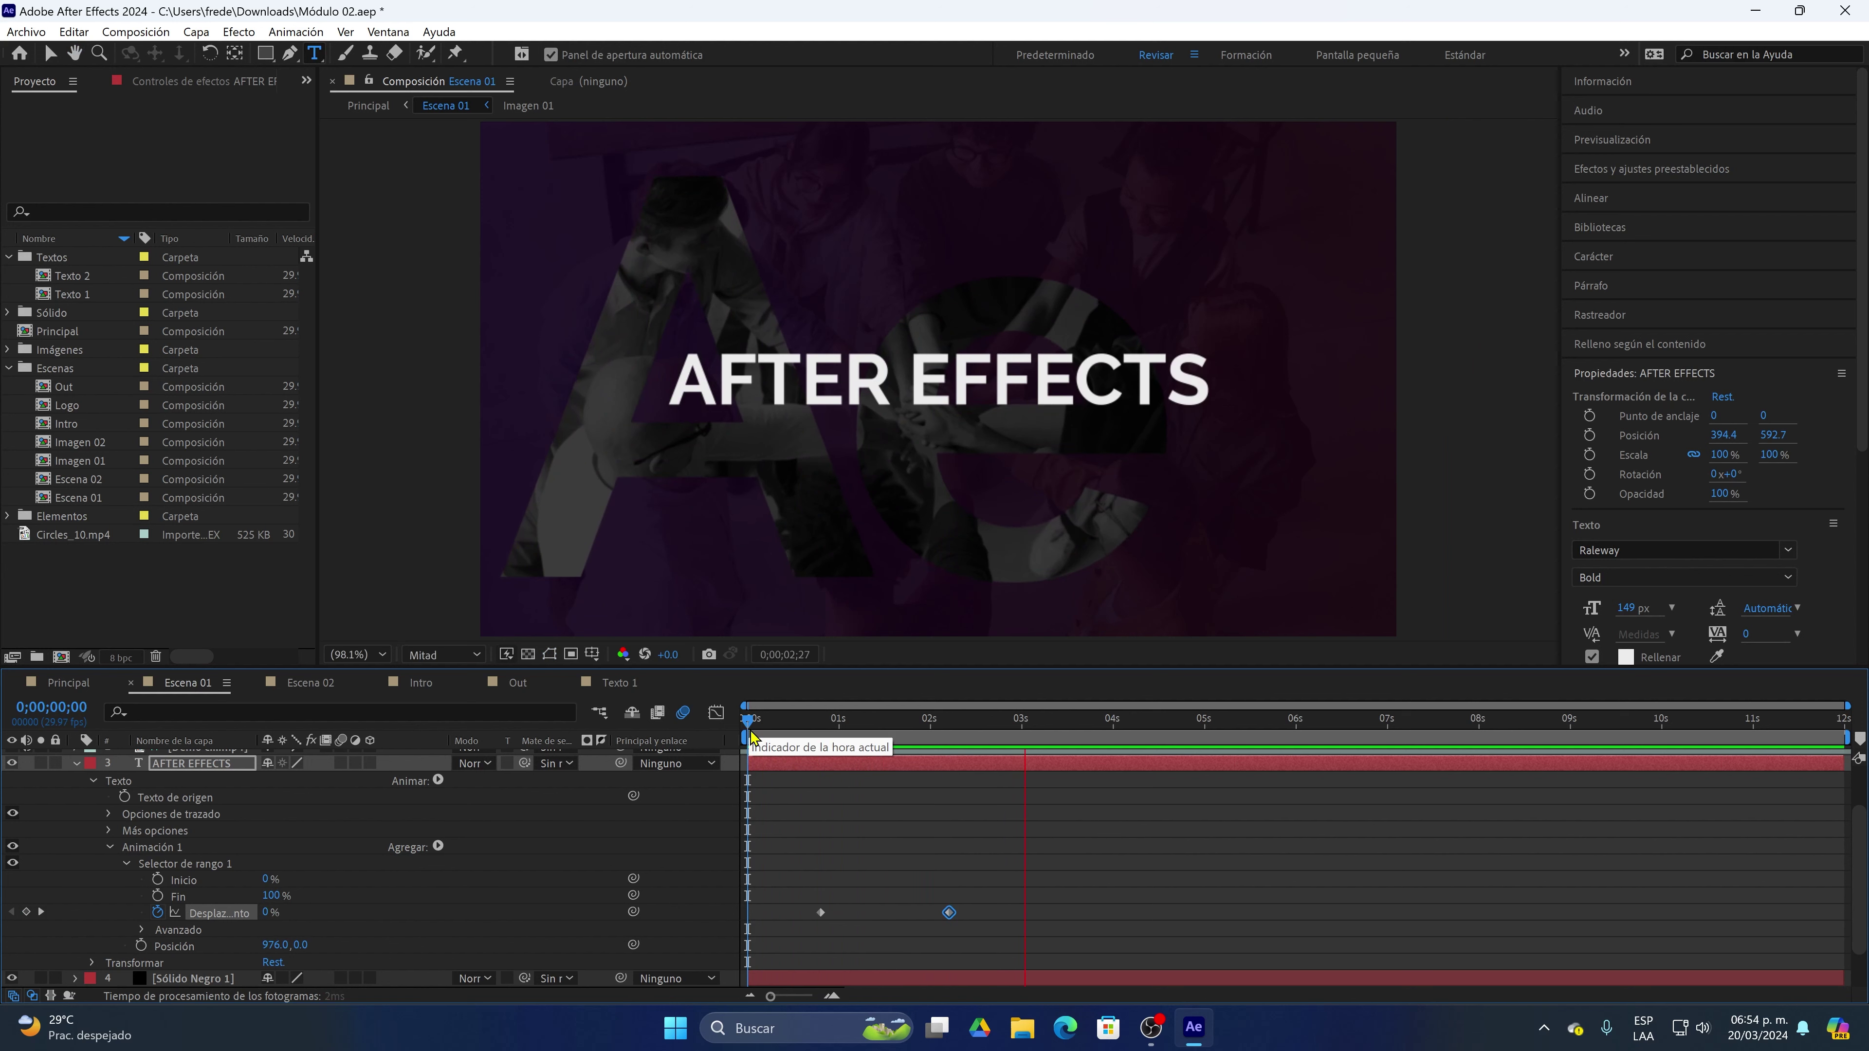
key(ctrl+t)
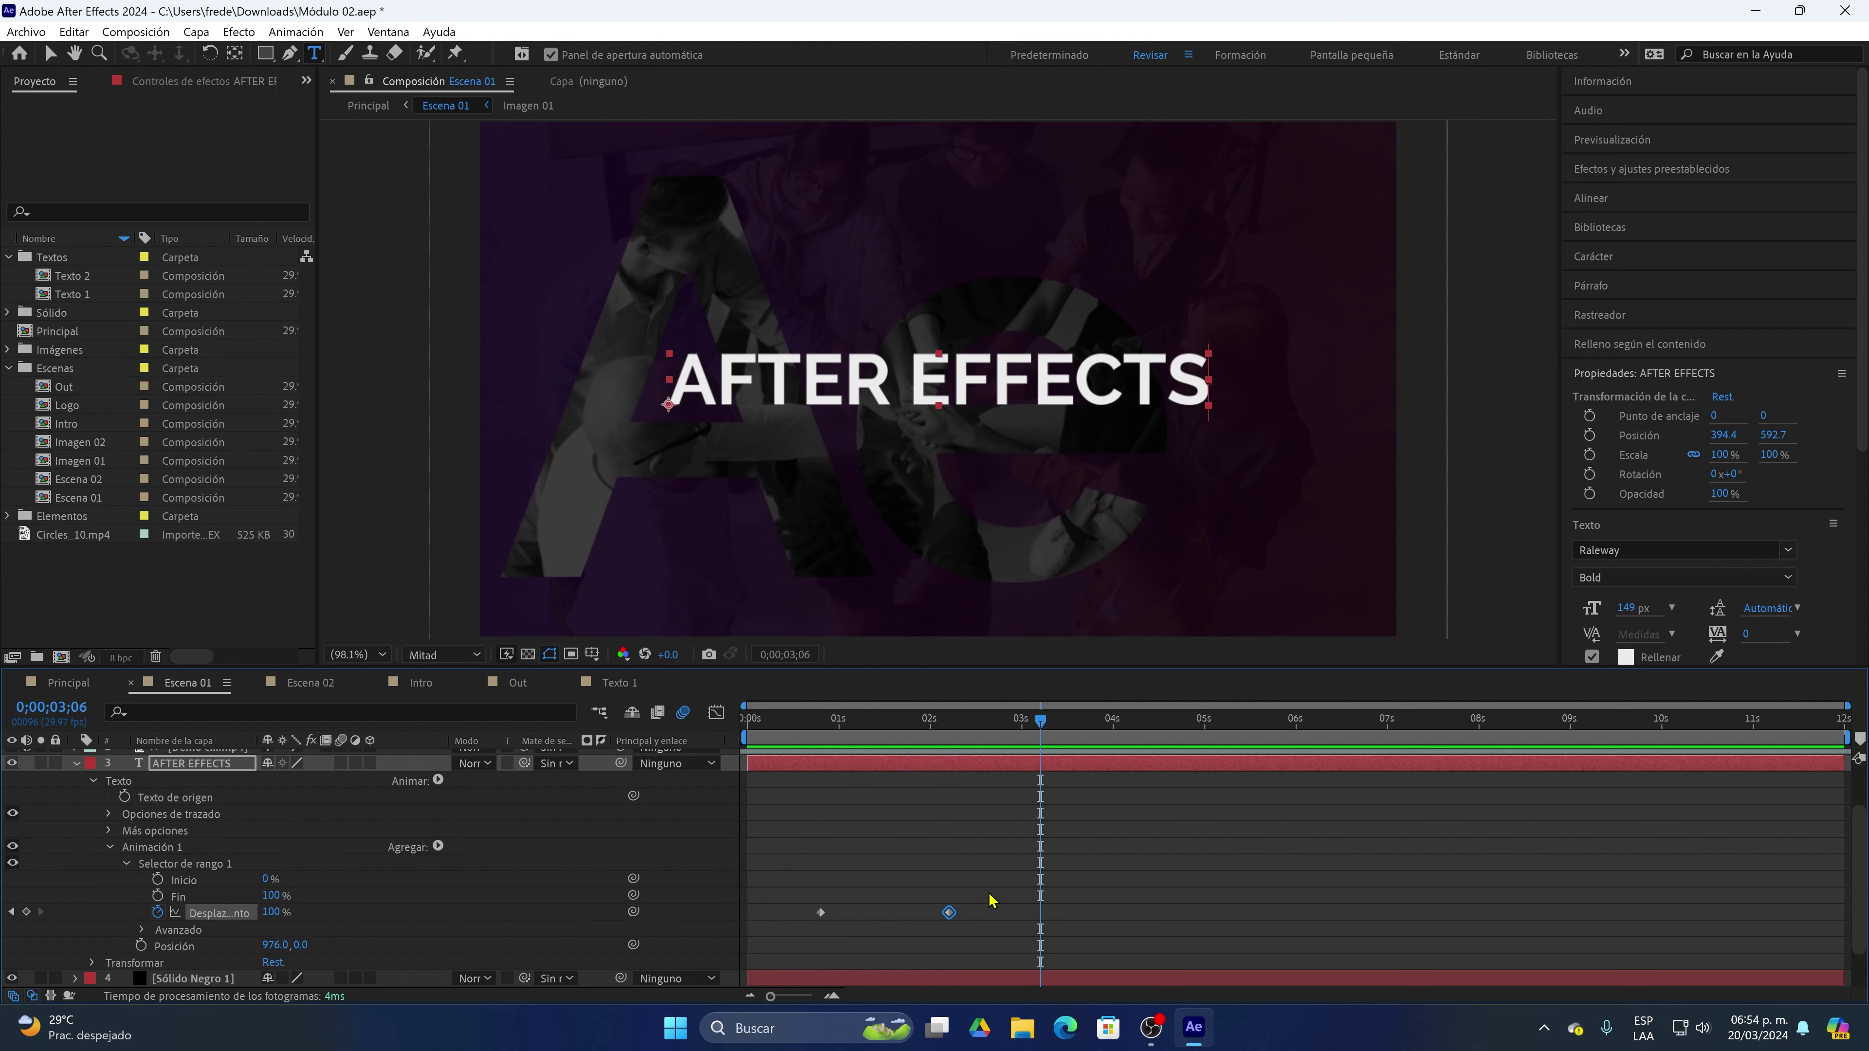
Apply Easy Ease to both Desplazamiento keyframes and lengthen the end keyframe's ease in the speed graph so the motion peaks earlier
drag(991, 911, 798, 945)
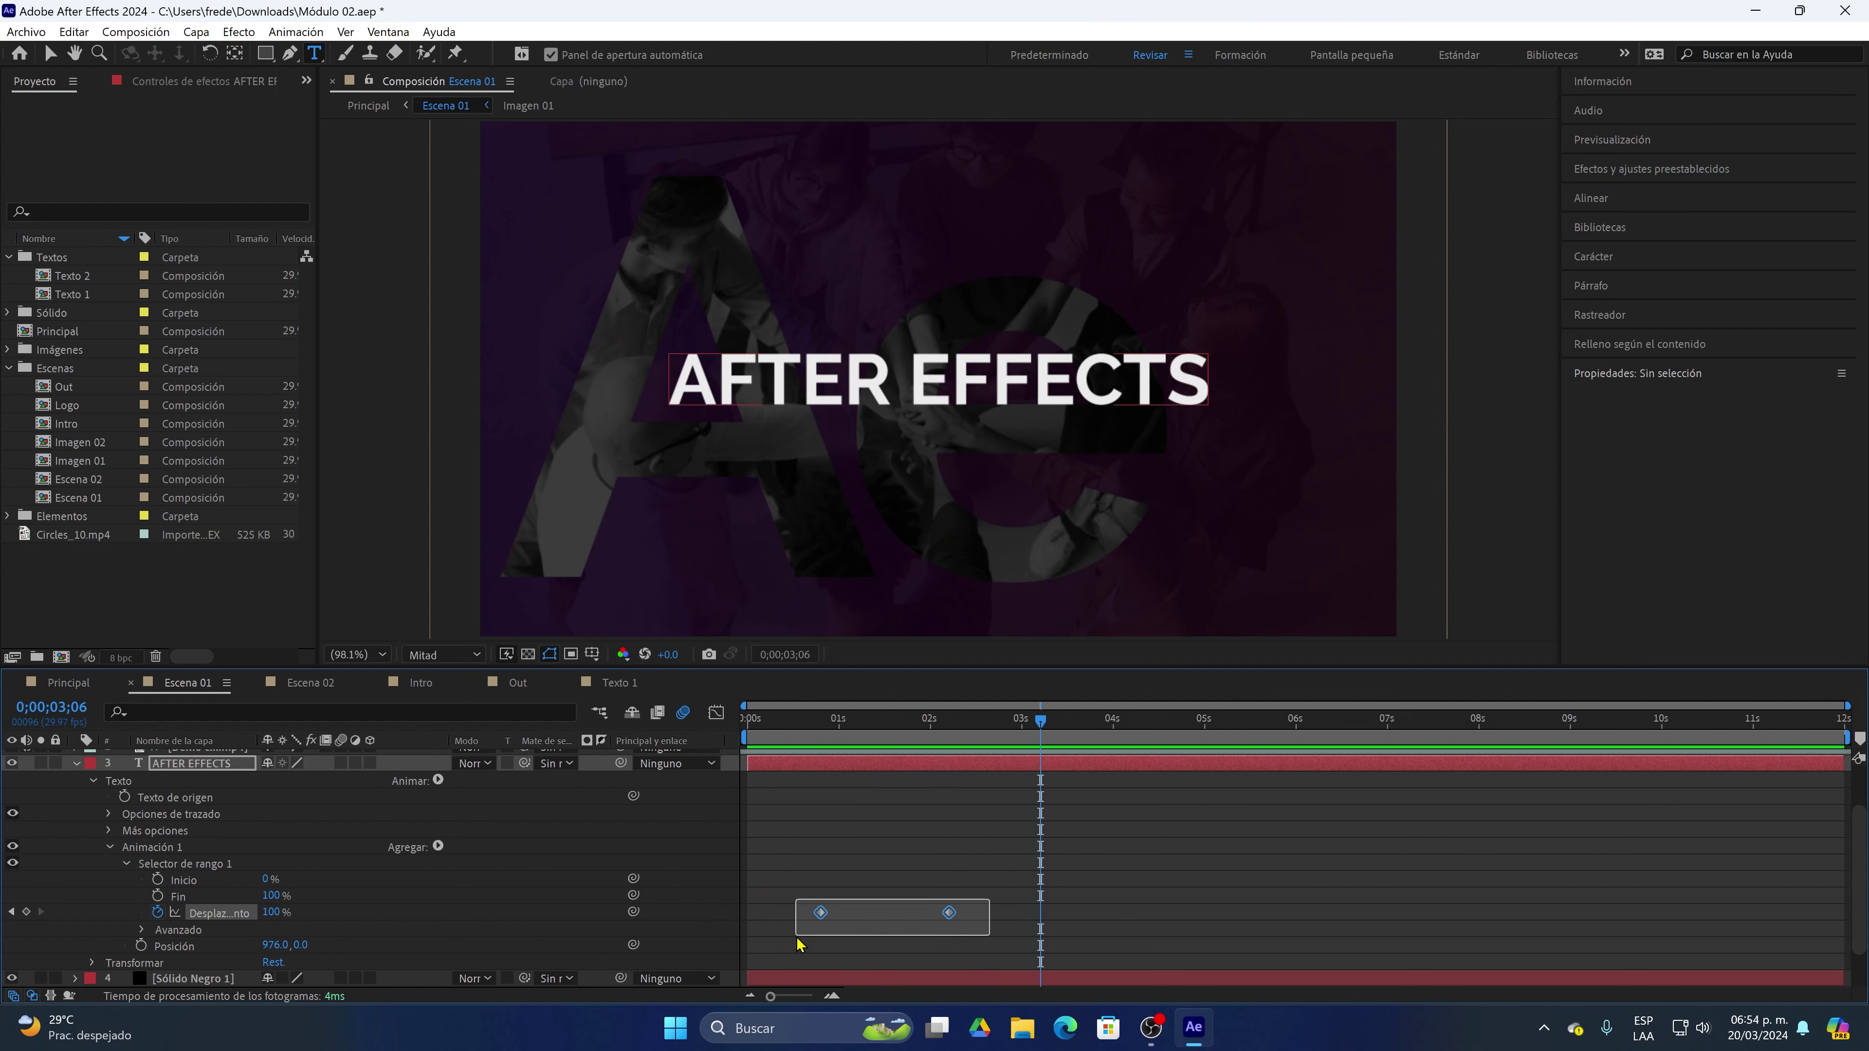
drag(796, 938, 797, 938)
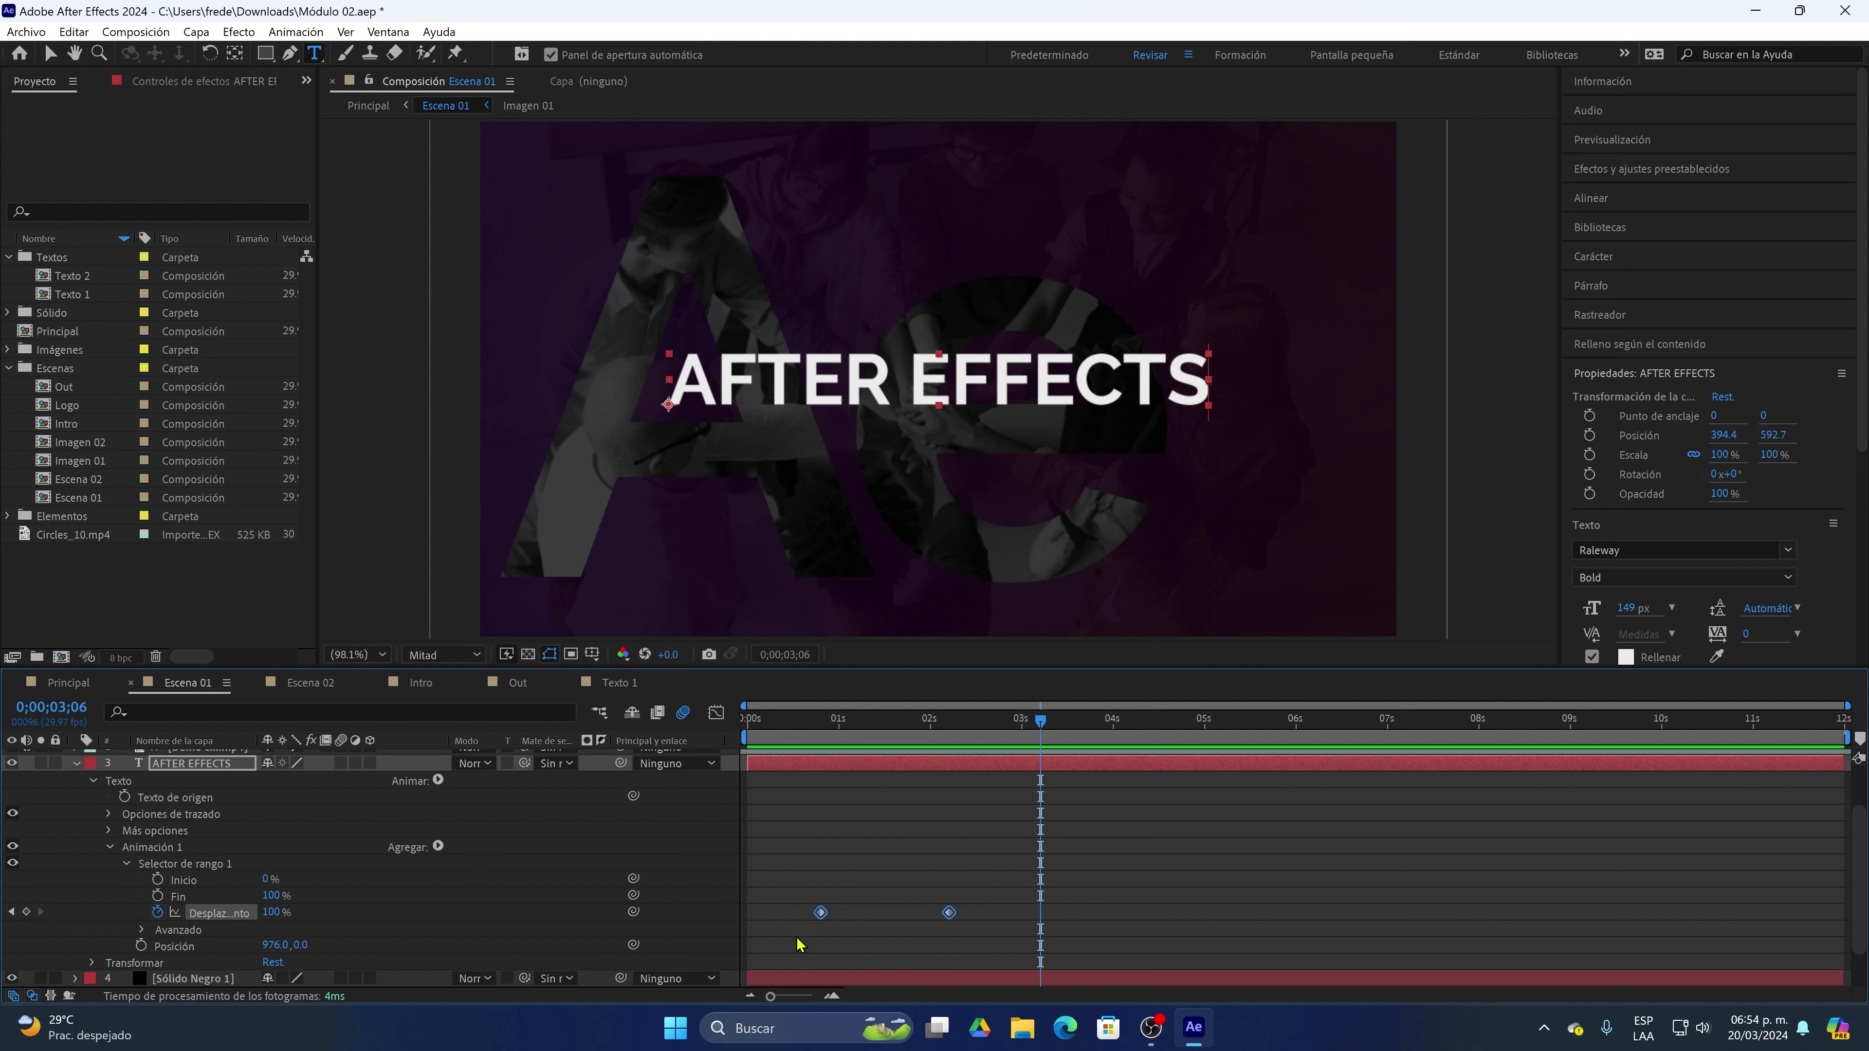
key(F9)
click(717, 712)
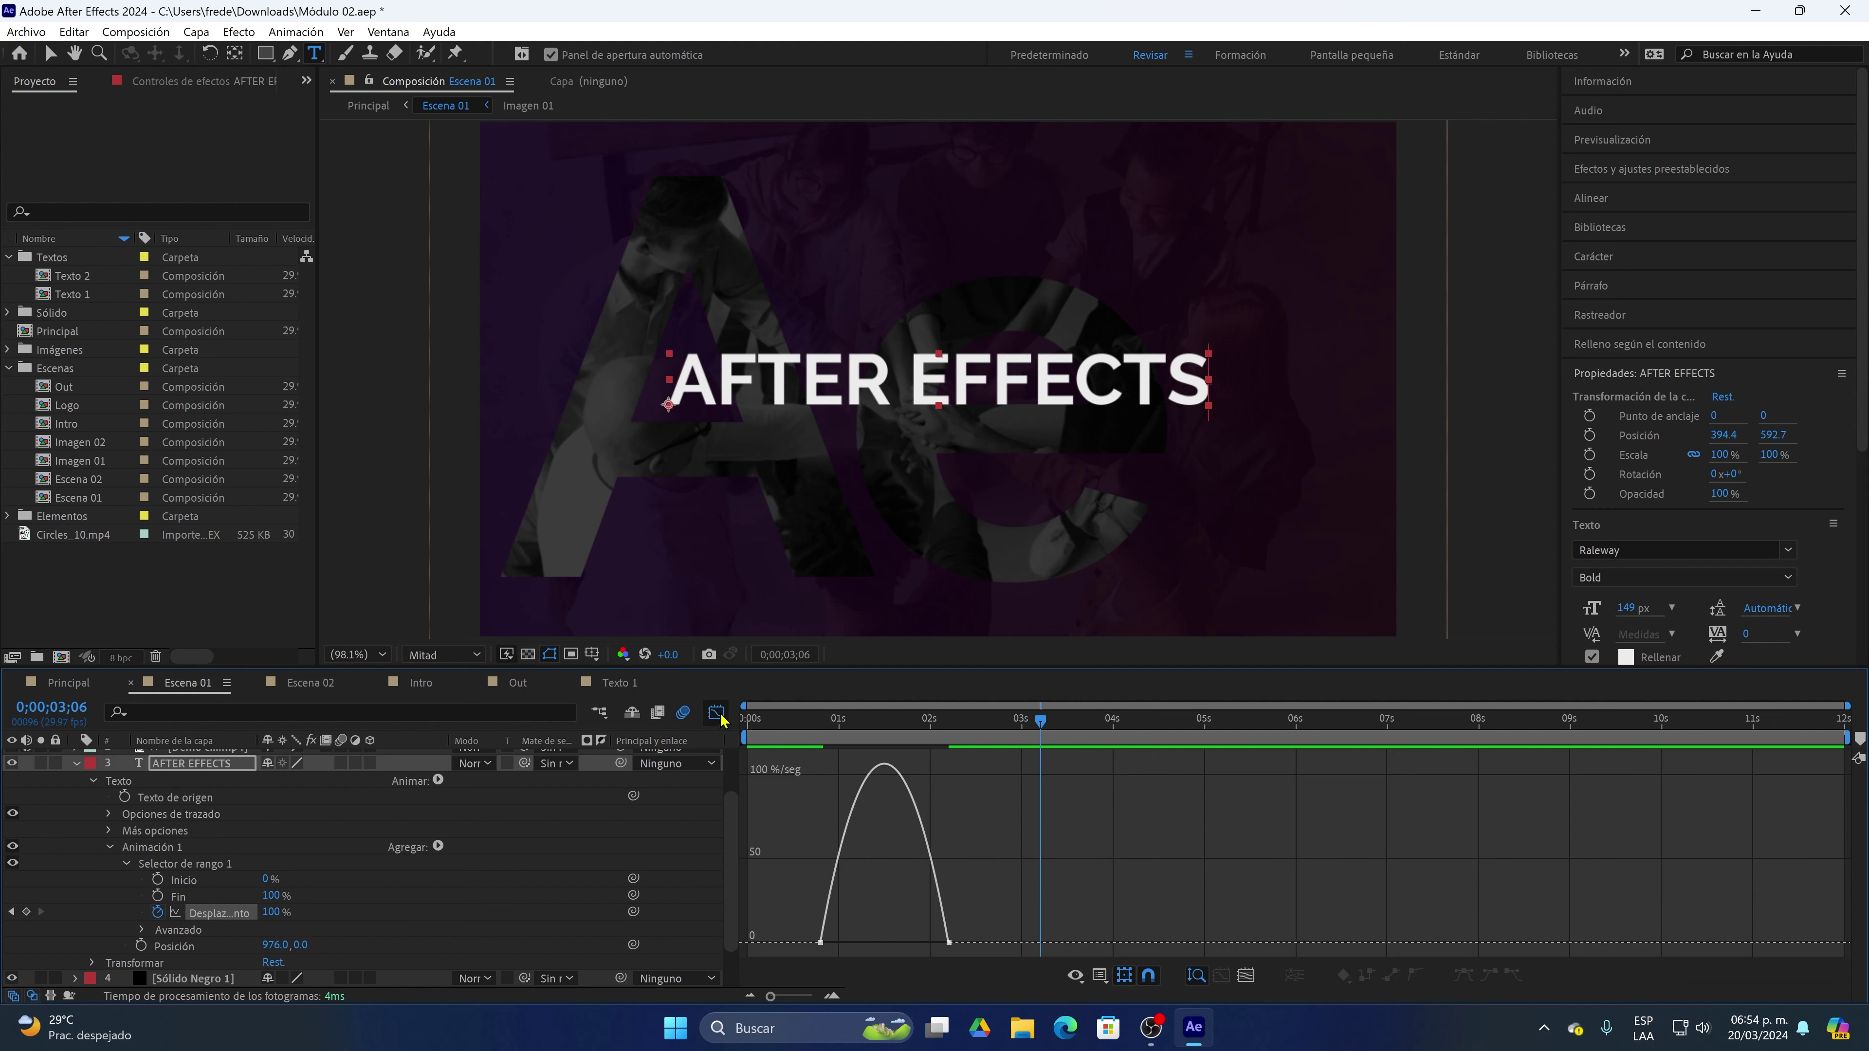
click(949, 944)
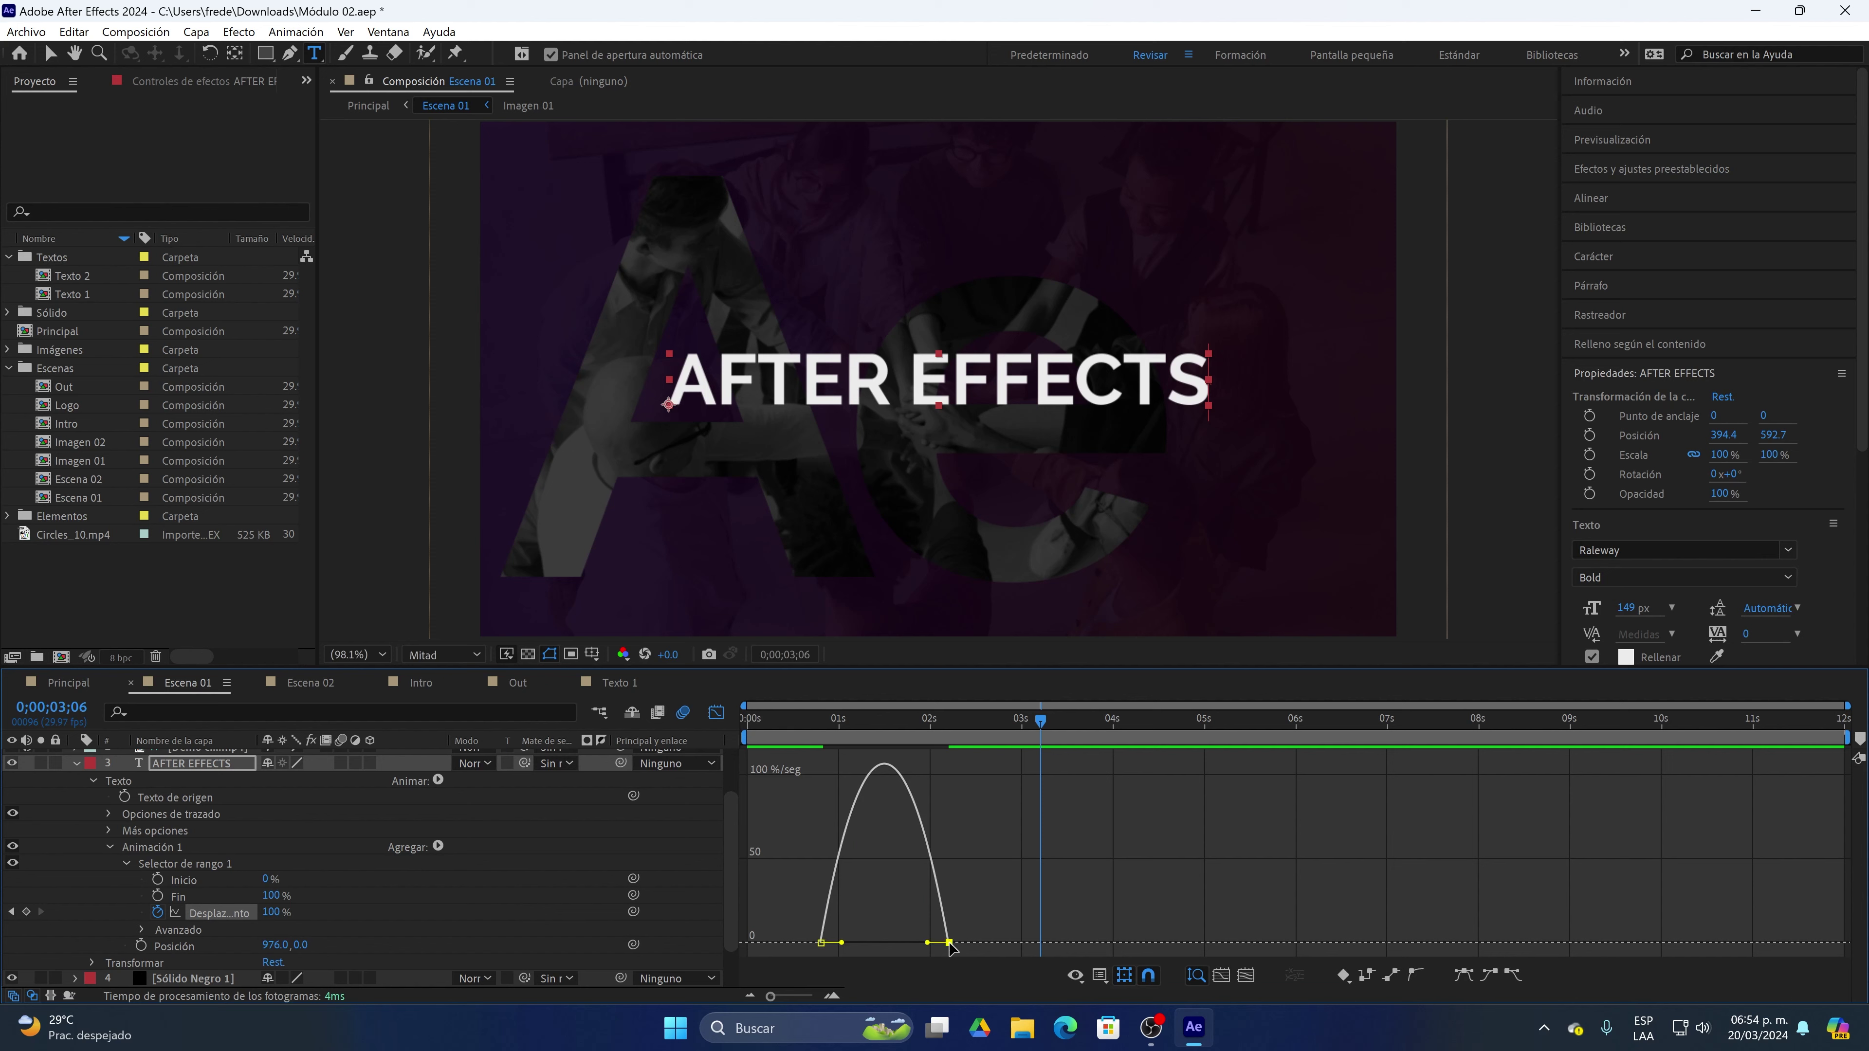
drag(928, 943, 850, 944)
Play back the eased title animation from 0;00;00;13
click(789, 730)
key(space)
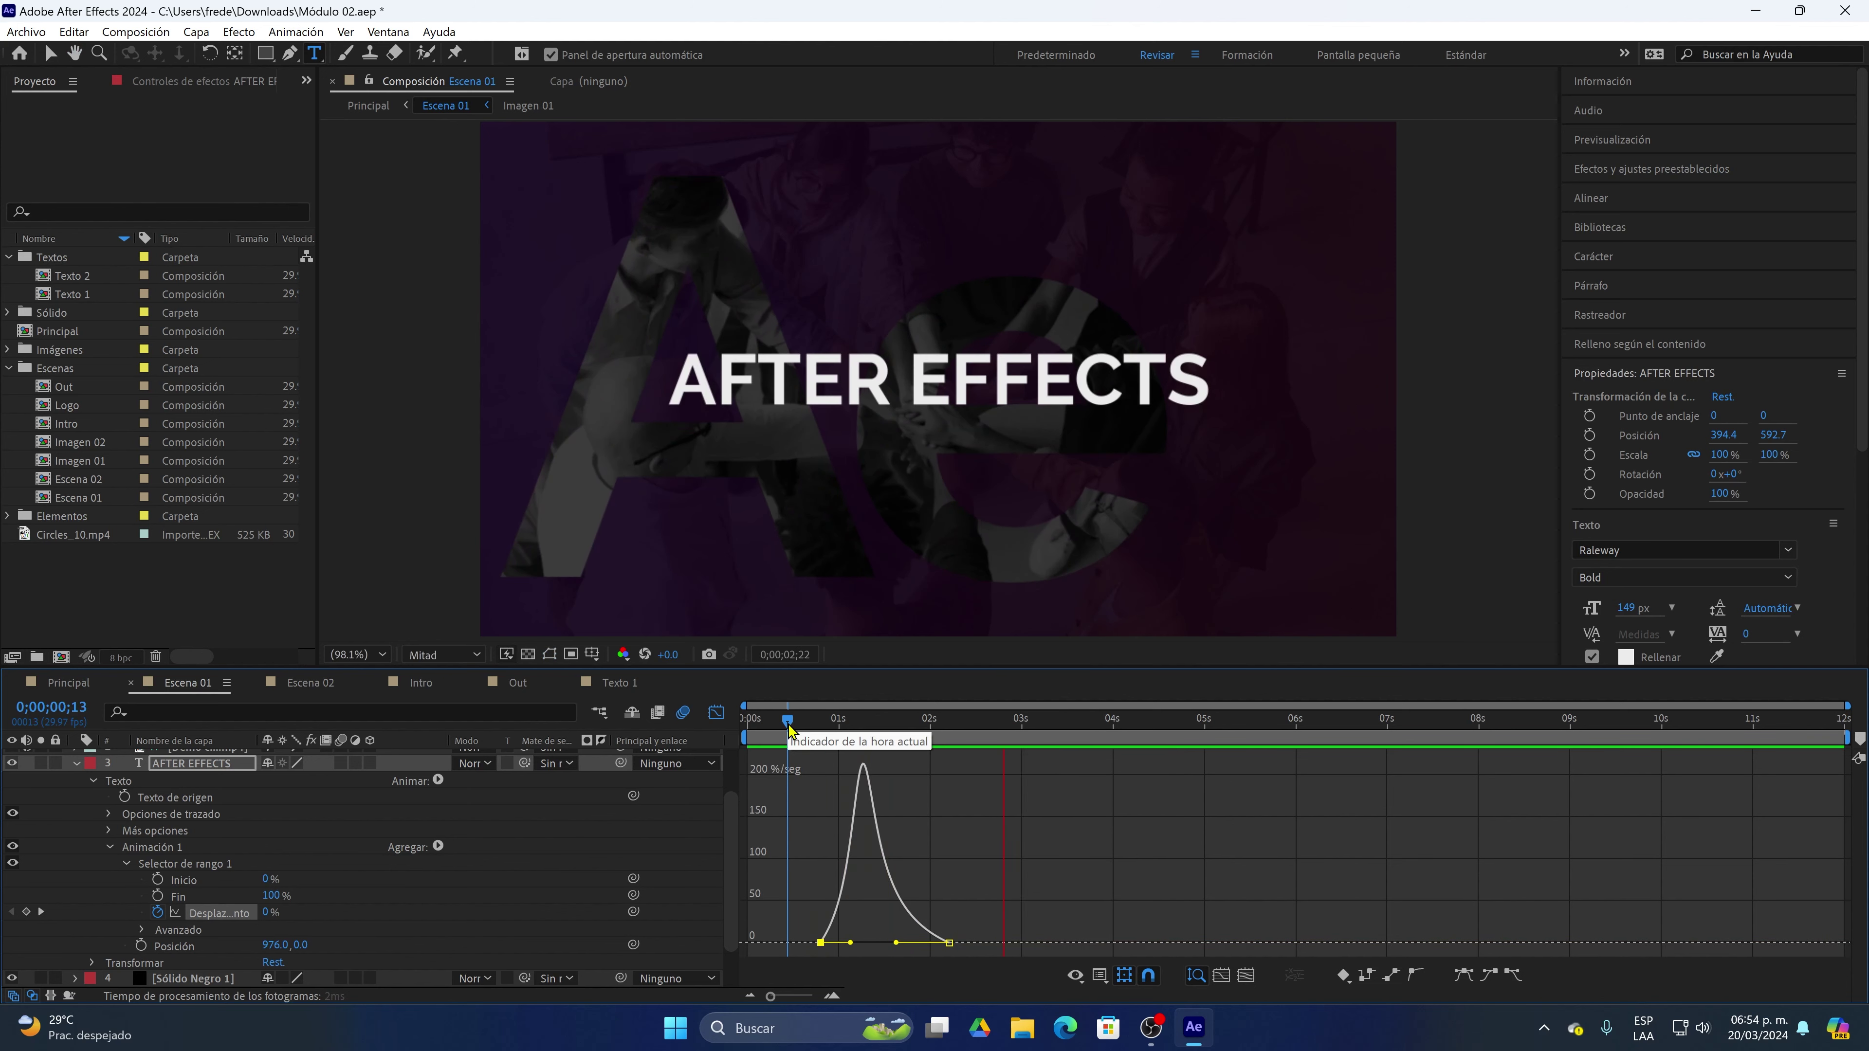
key(space)
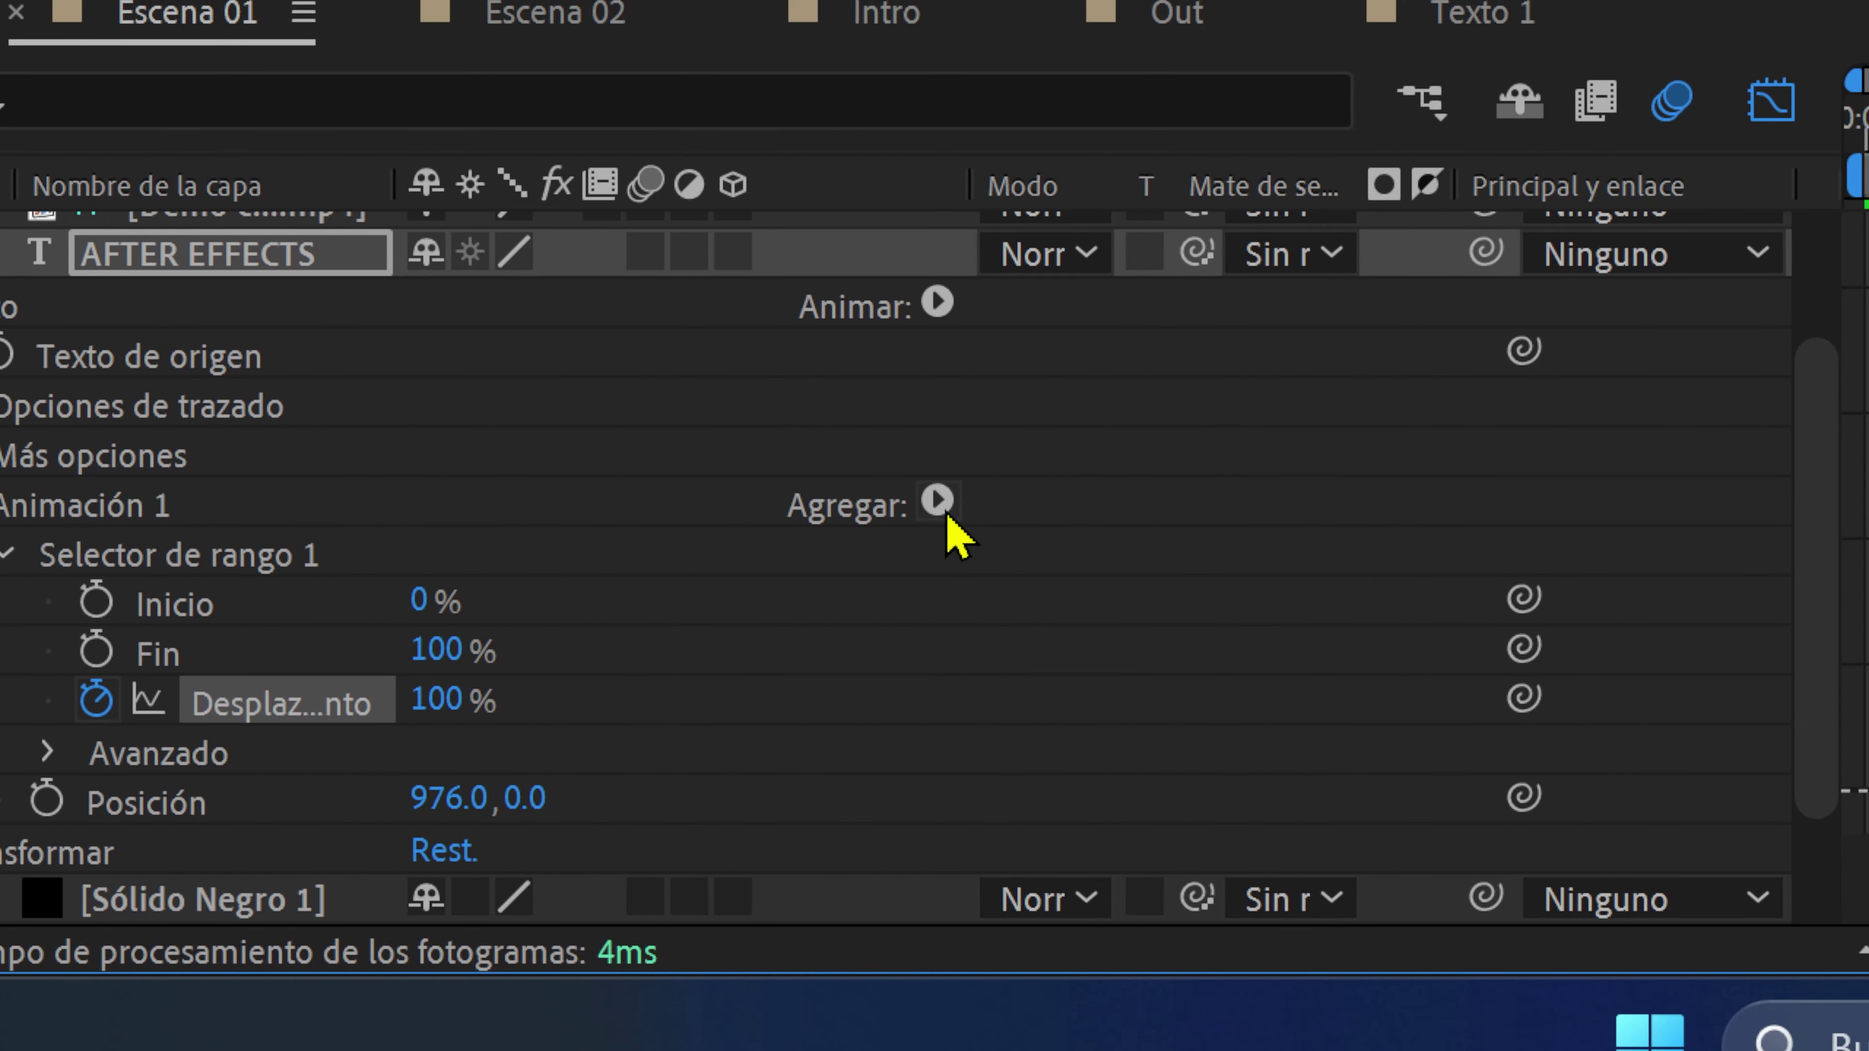
Add an Opacidad property to the Animación 1 text animator, set it to 0% and scrub through the title's entrance
click(942, 507)
mouse_move(945, 514)
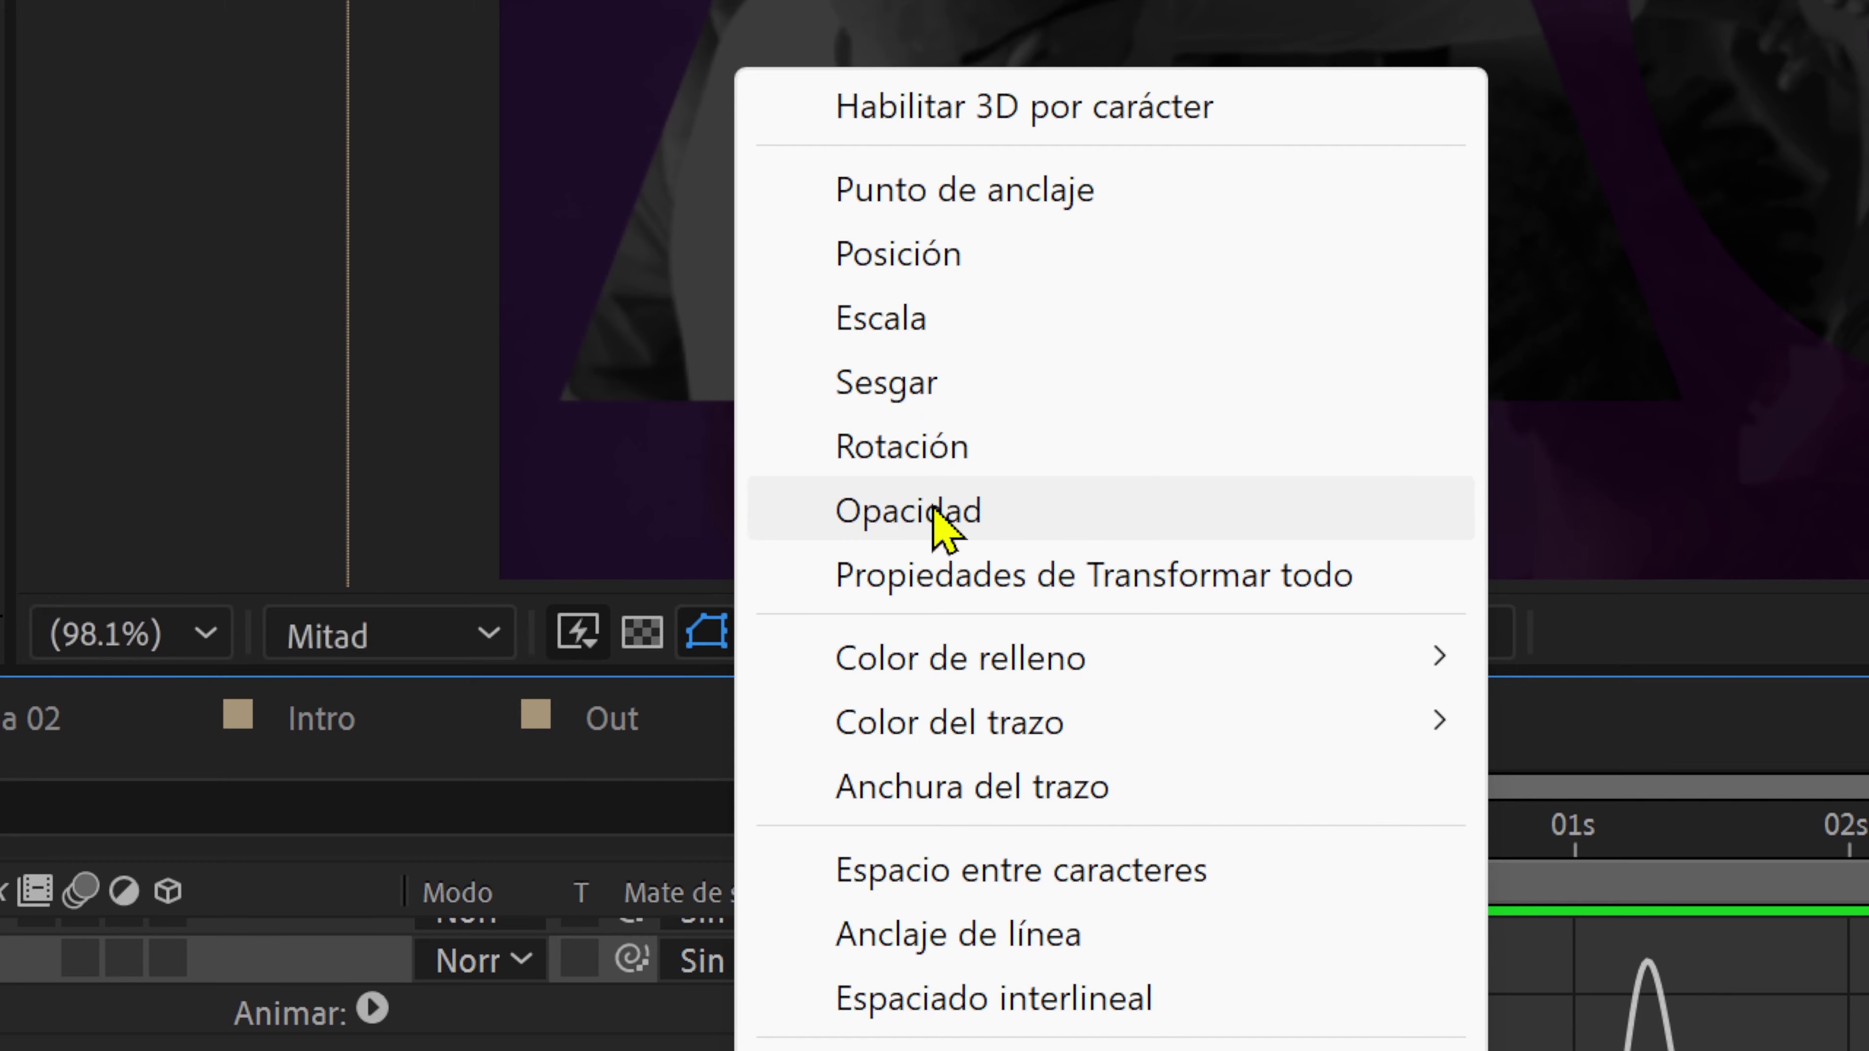
click(934, 510)
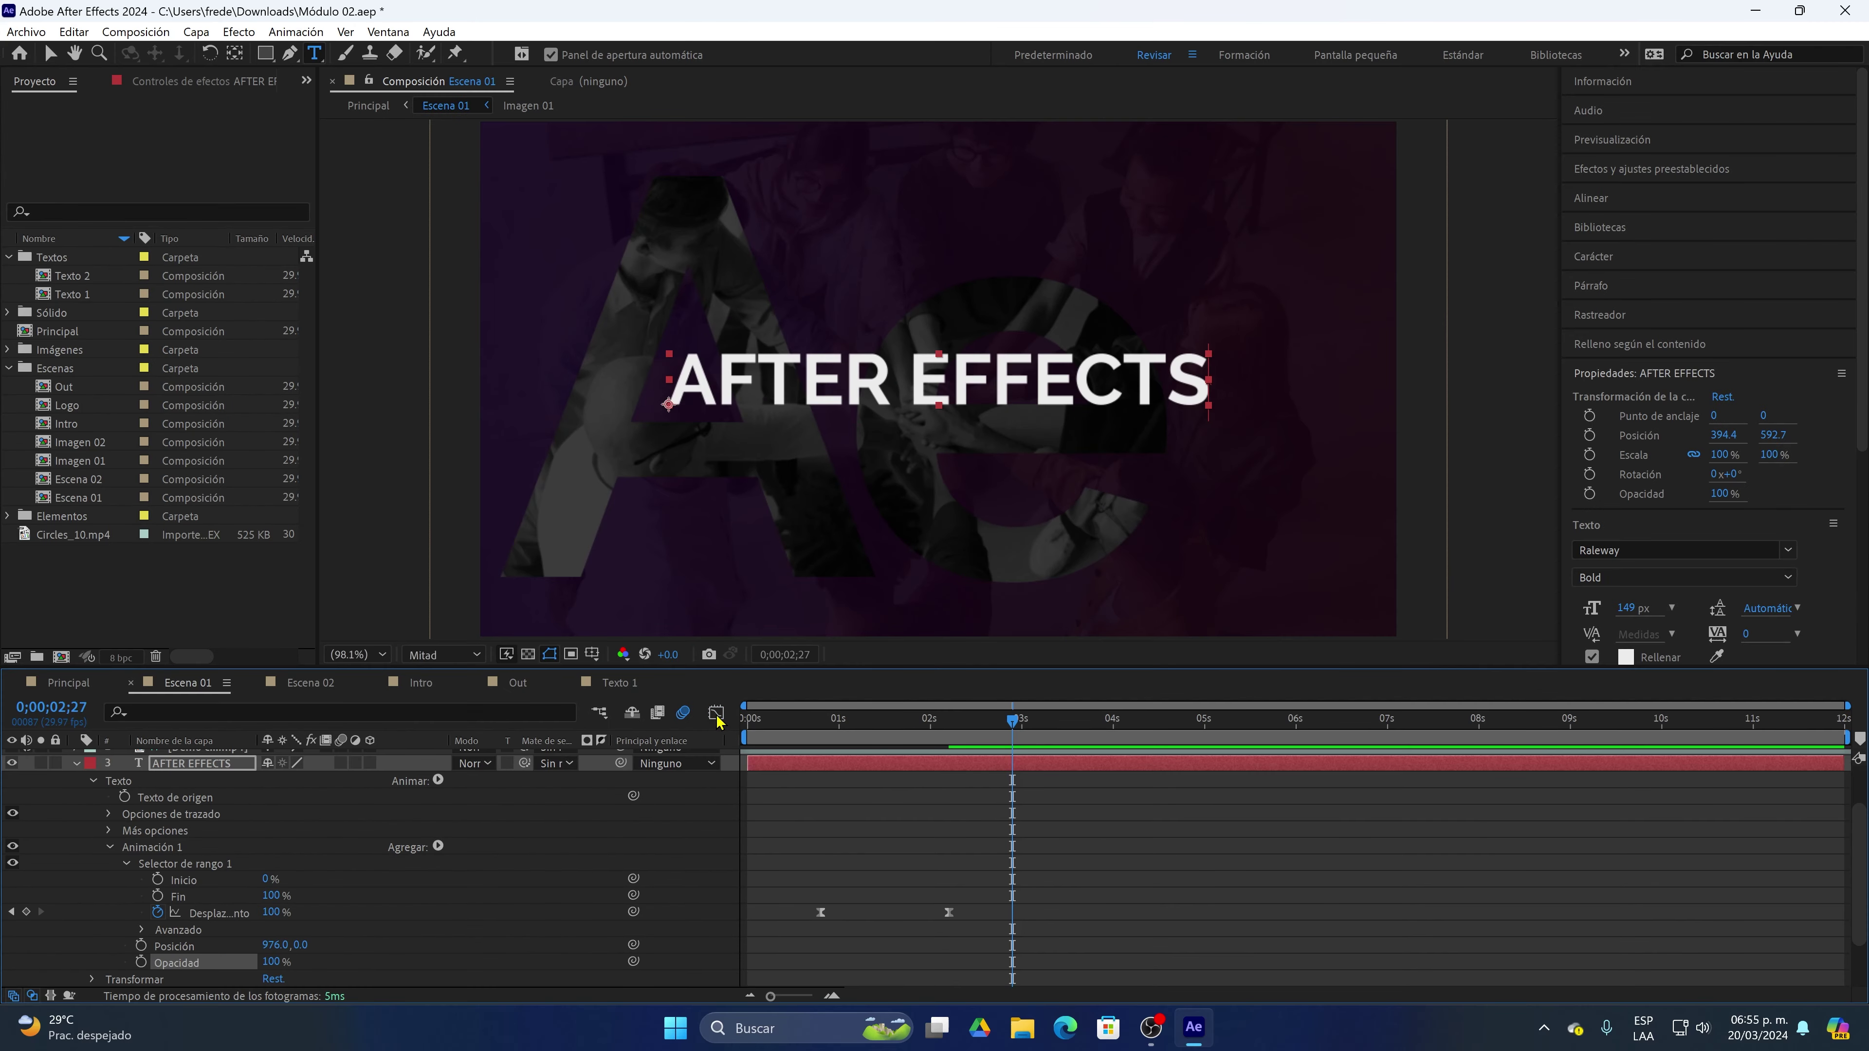
drag(980, 725, 799, 726)
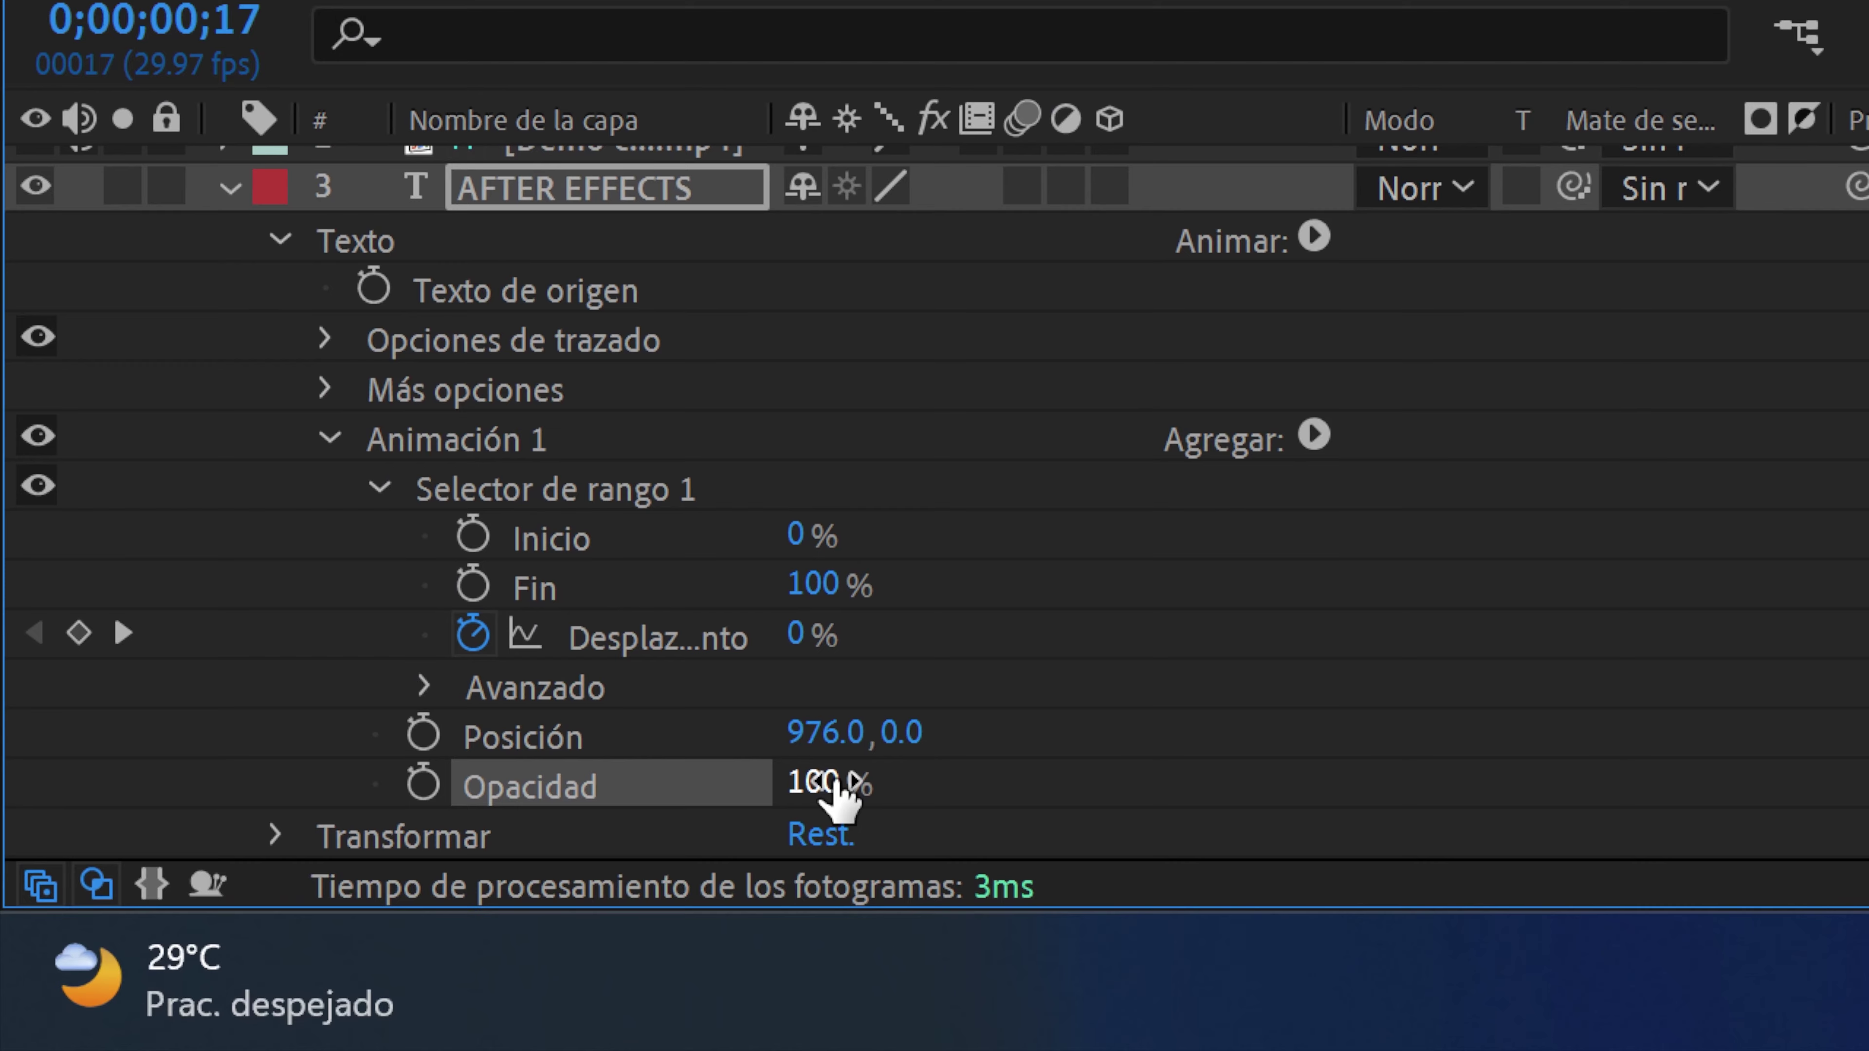
drag(838, 794, 334, 786)
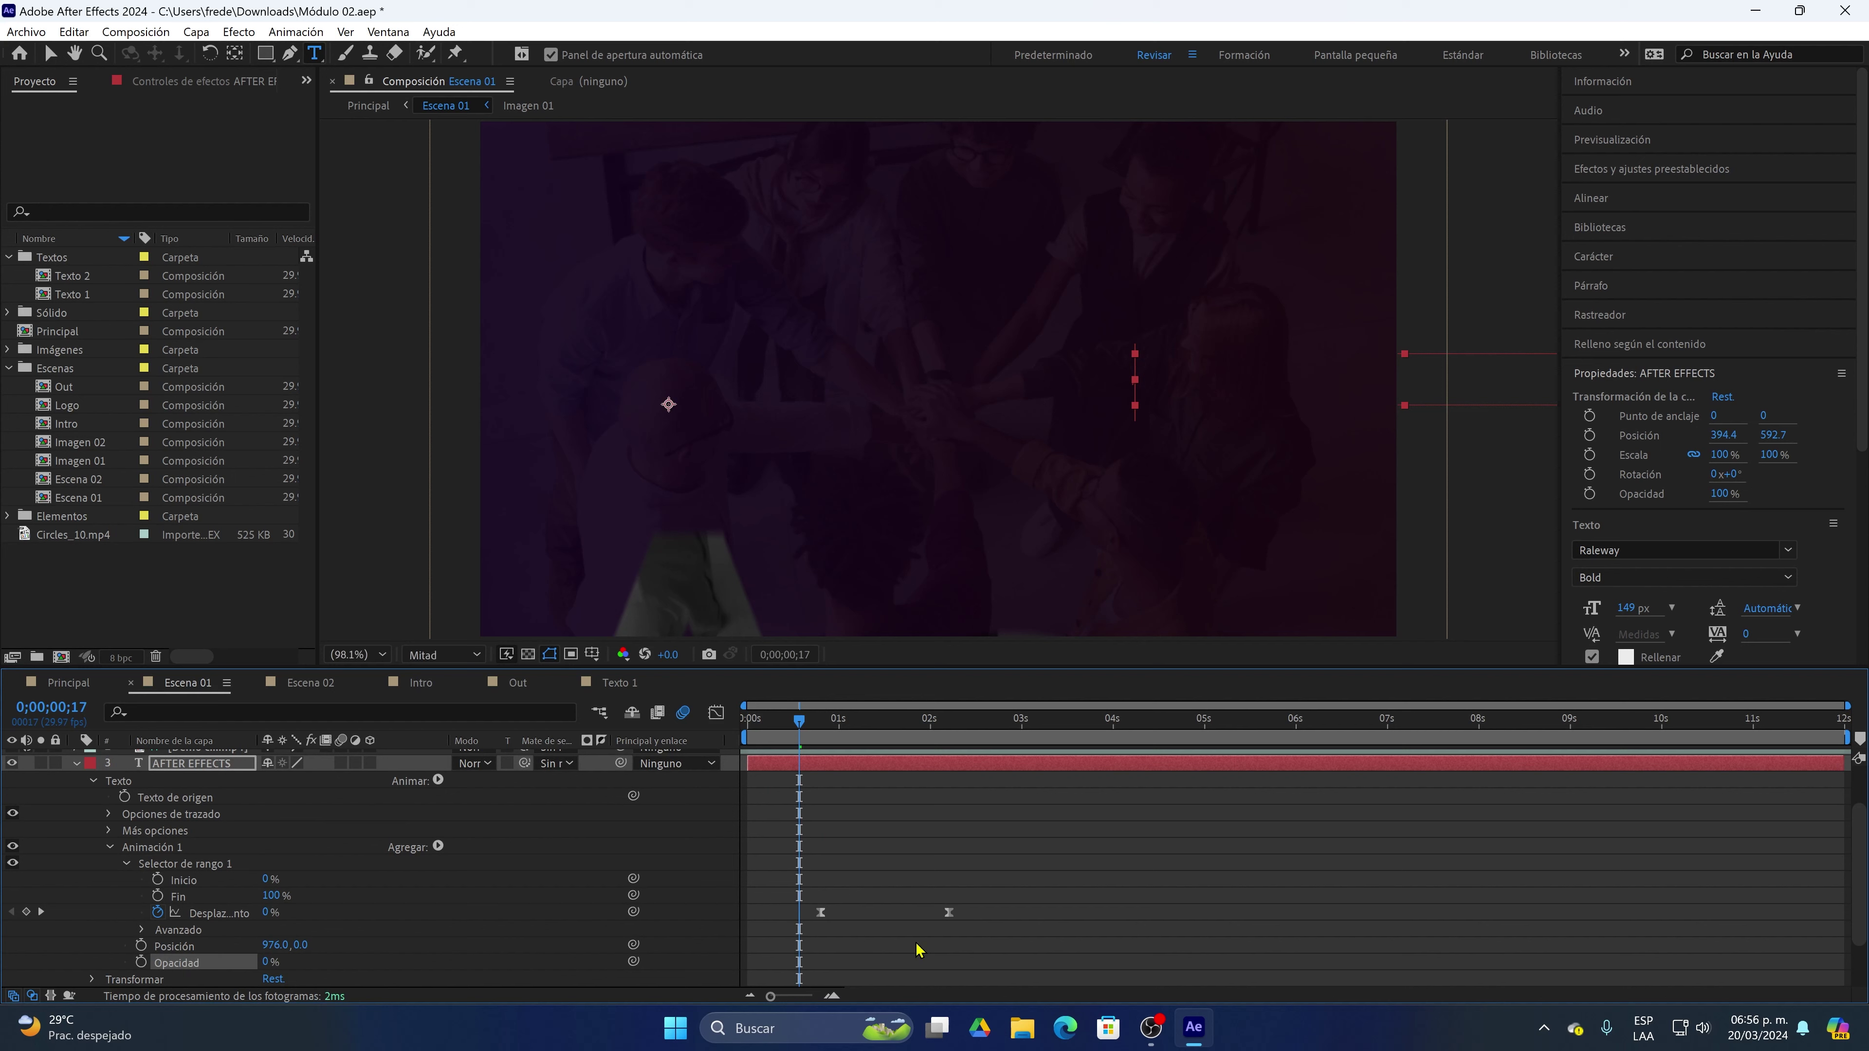
drag(801, 722, 958, 776)
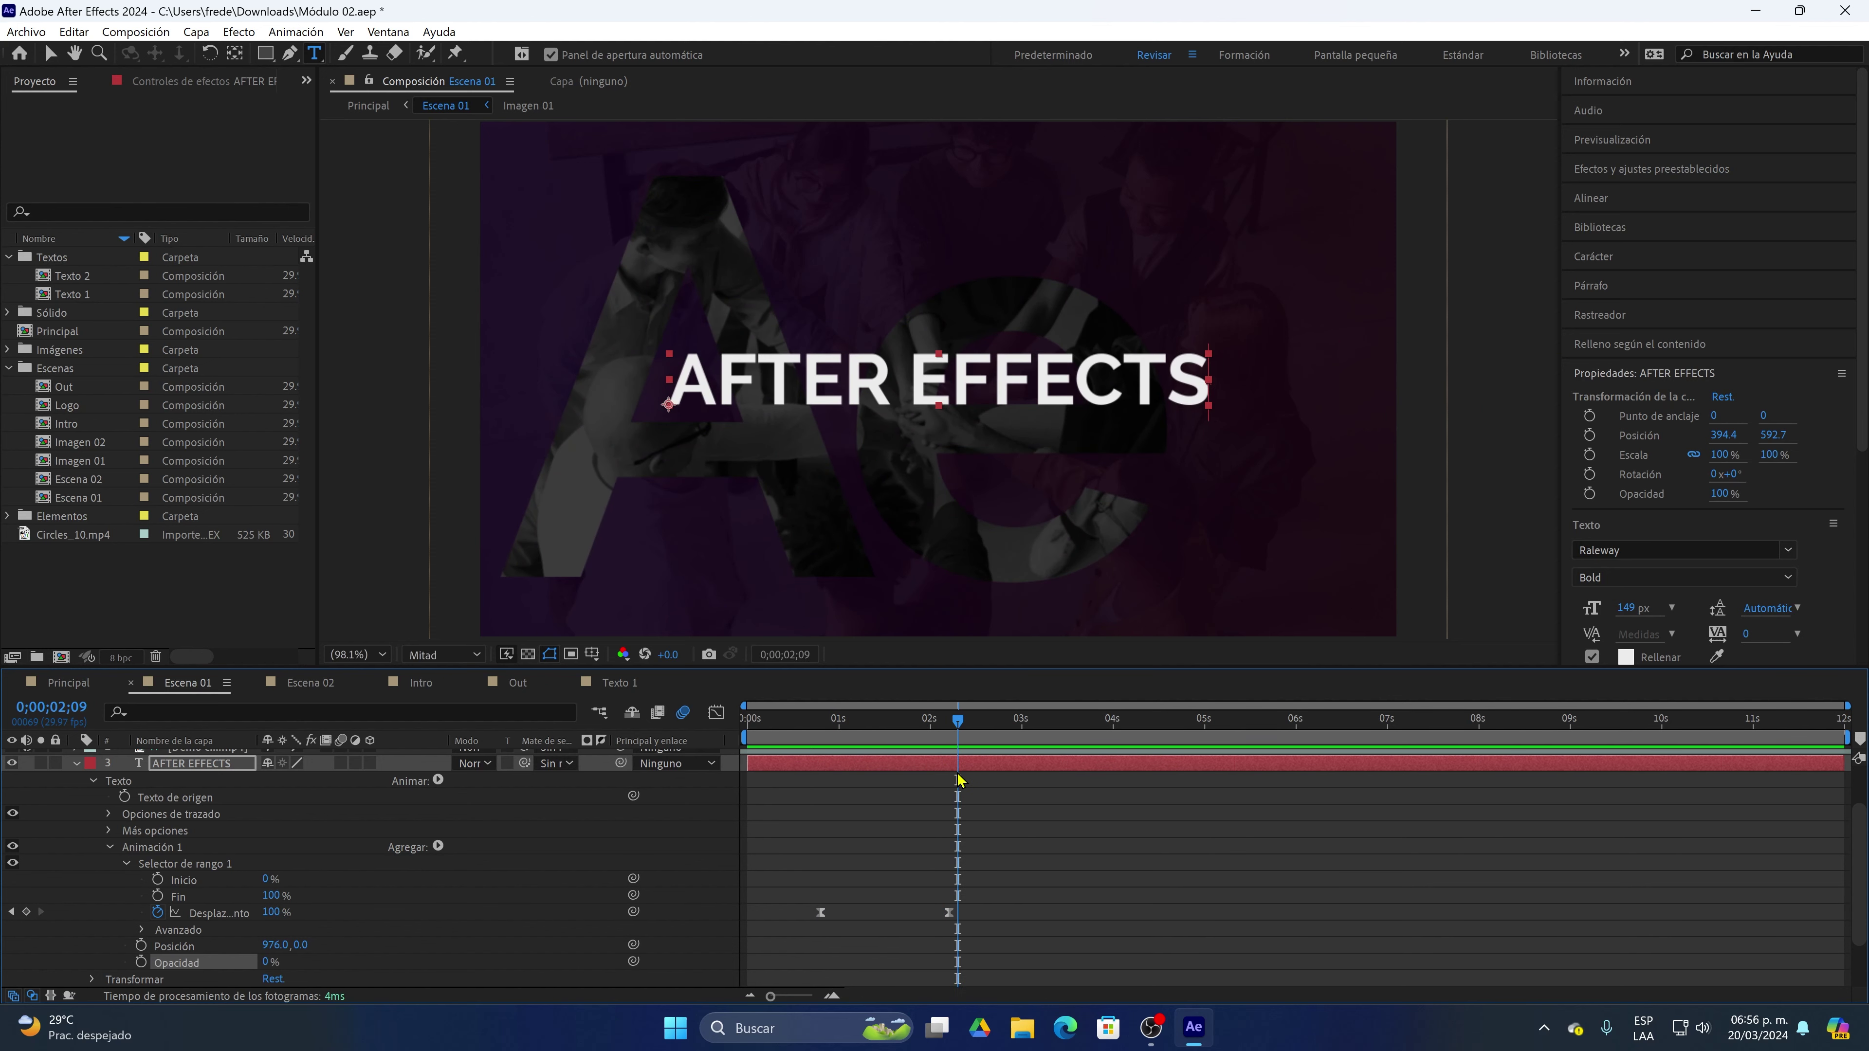
Add an Escala property to the Animación 1 text animator and set it to 40.0, 40.0%
click(440, 847)
mouse_move(468, 857)
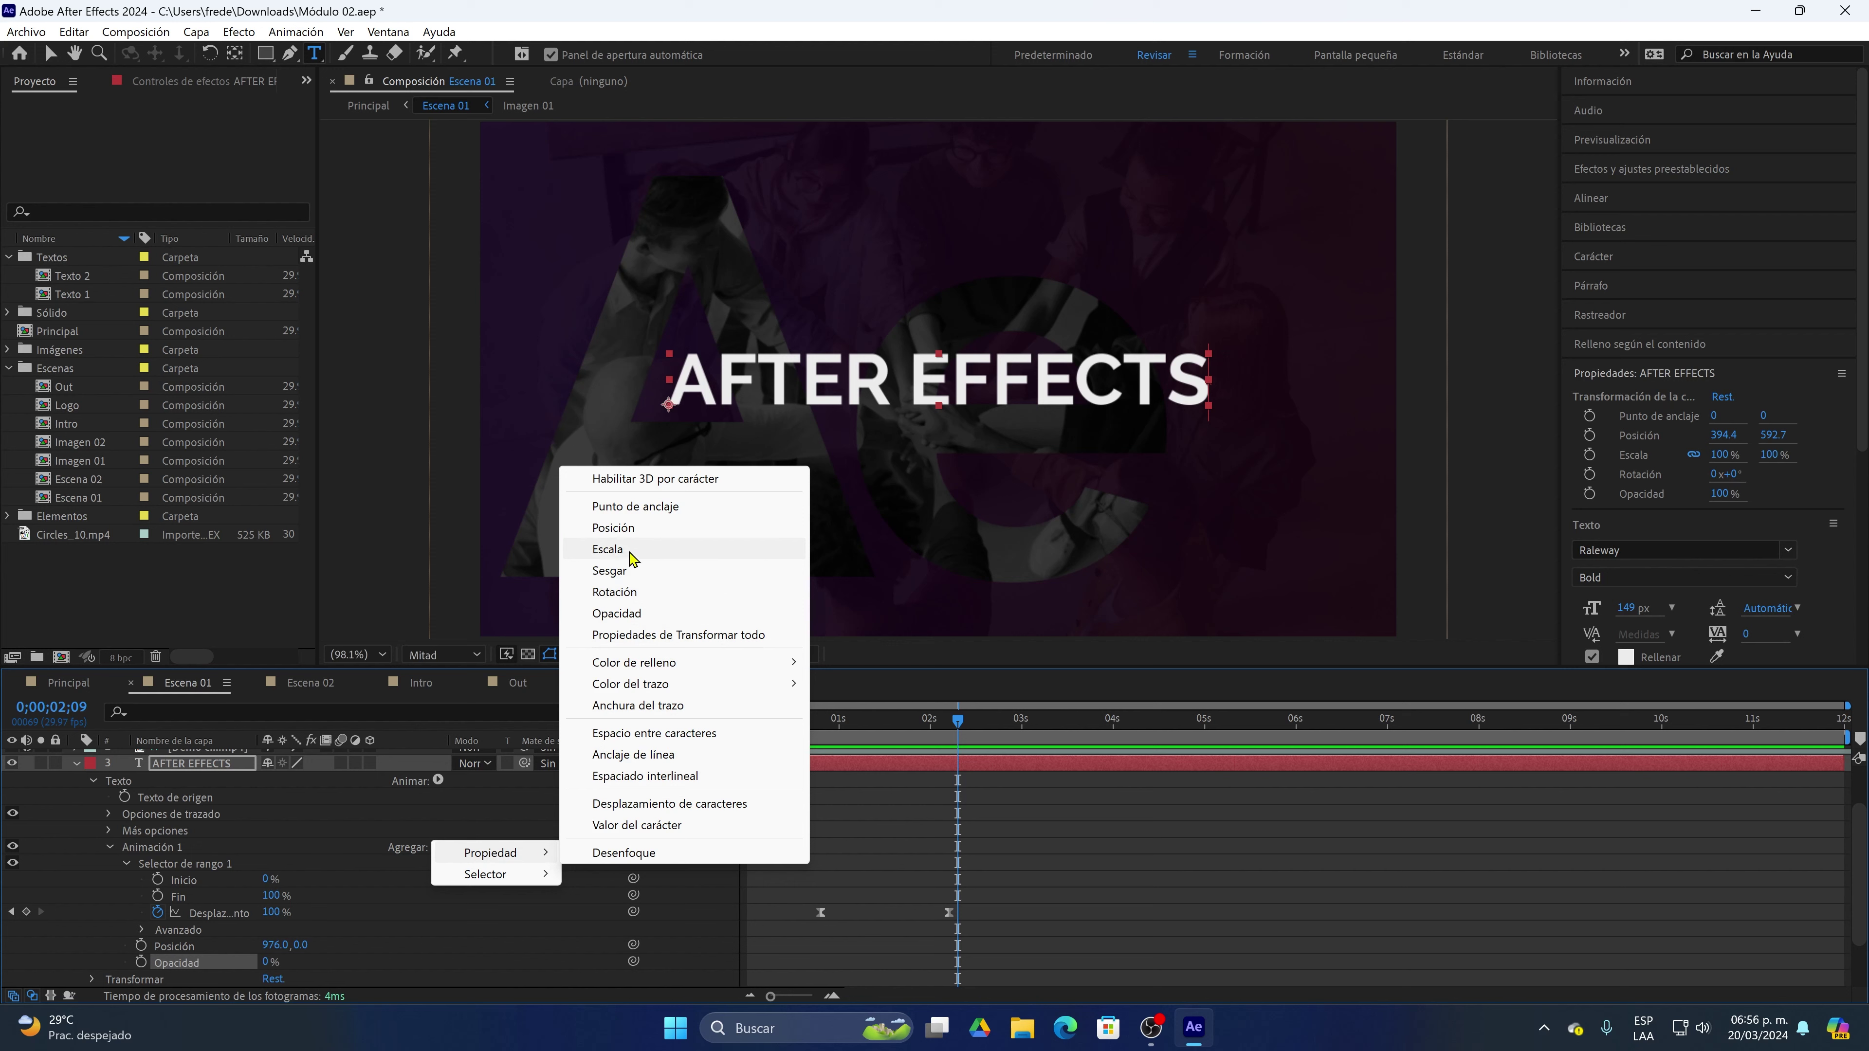
click(608, 549)
drag(953, 721, 875, 726)
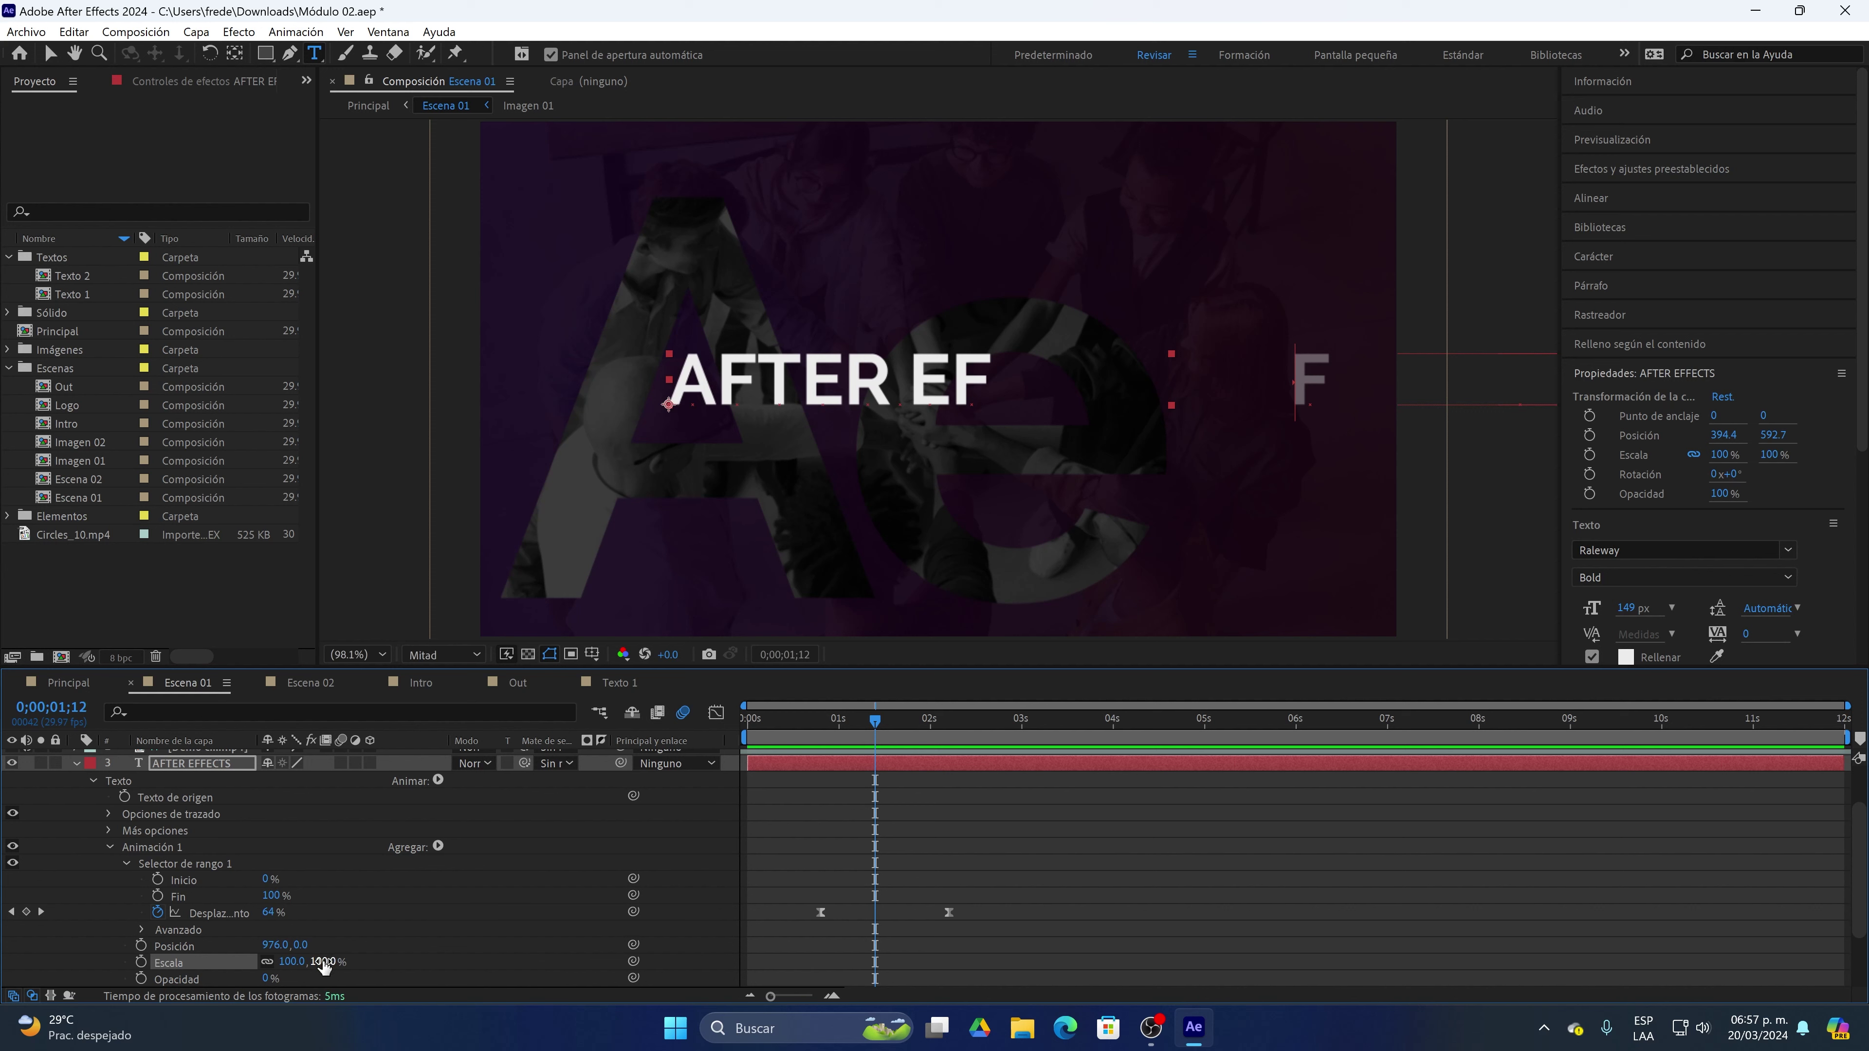
drag(326, 962, 267, 974)
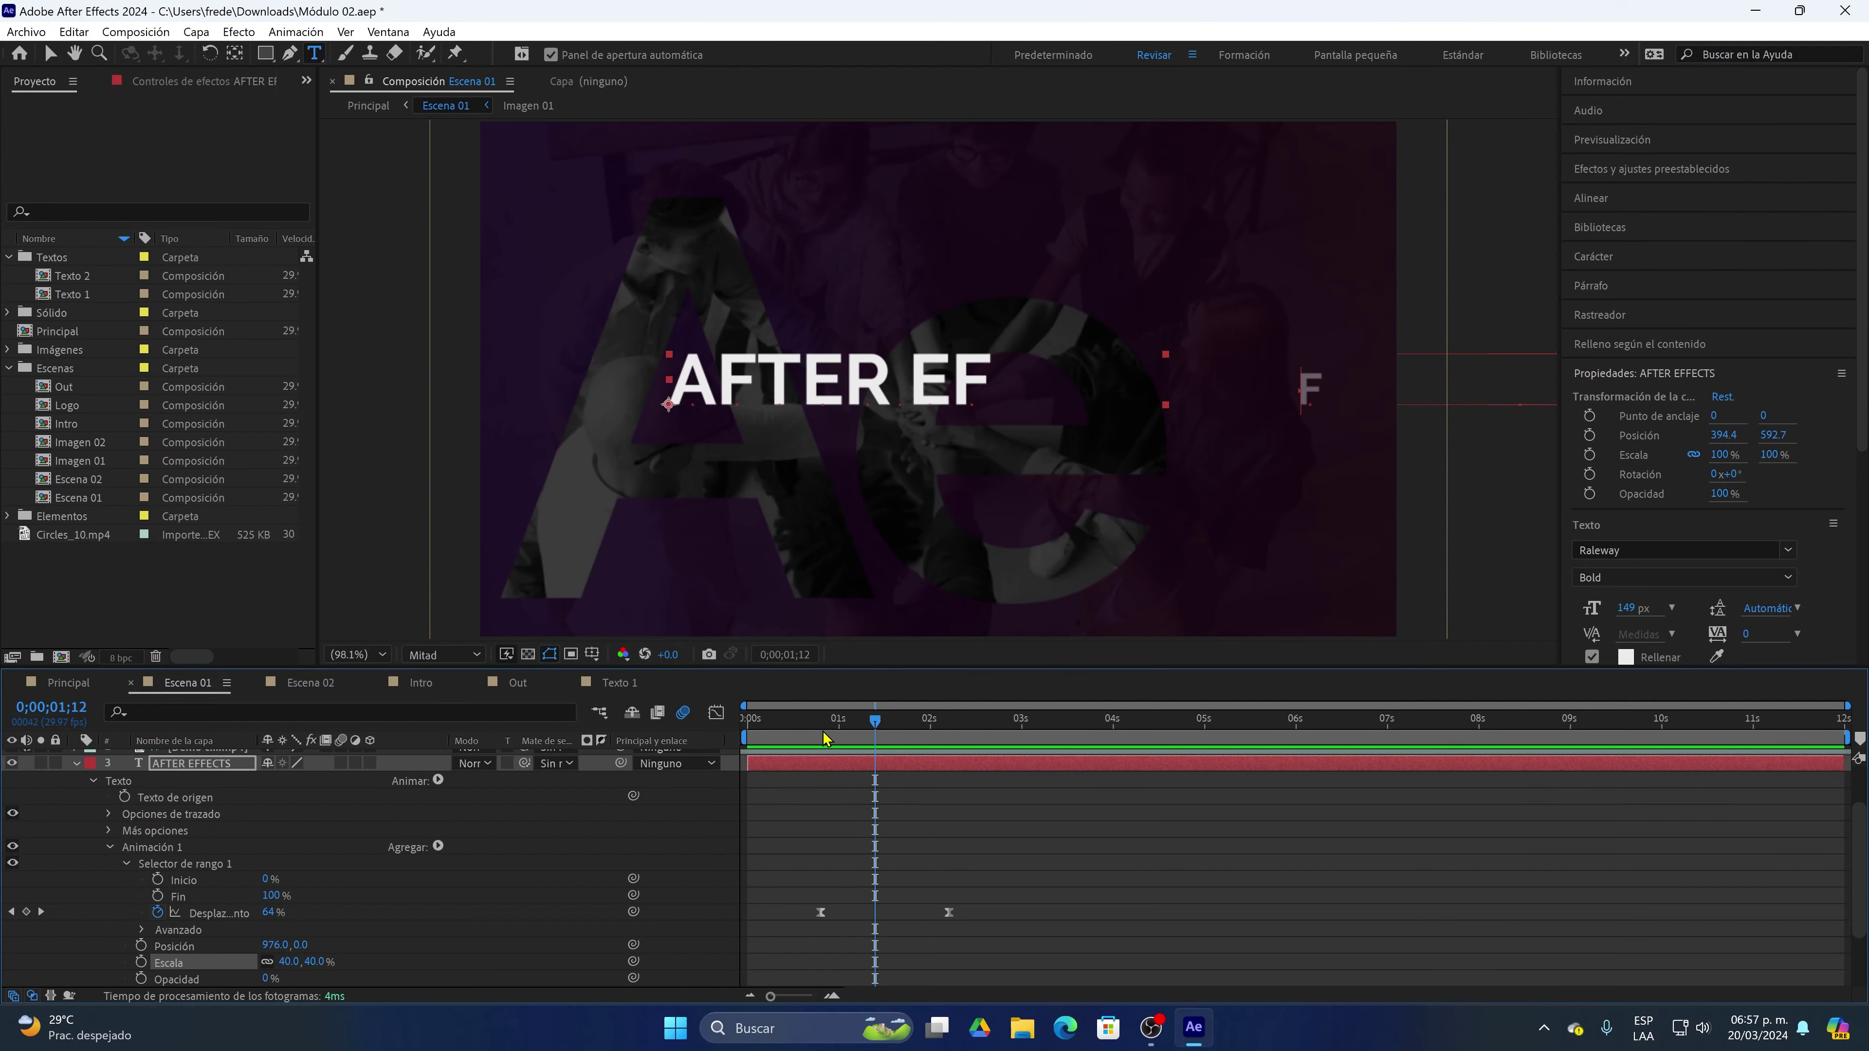
Preview the title animation with position, scale and opacity combined, starting from 0;00;00;18
click(805, 720)
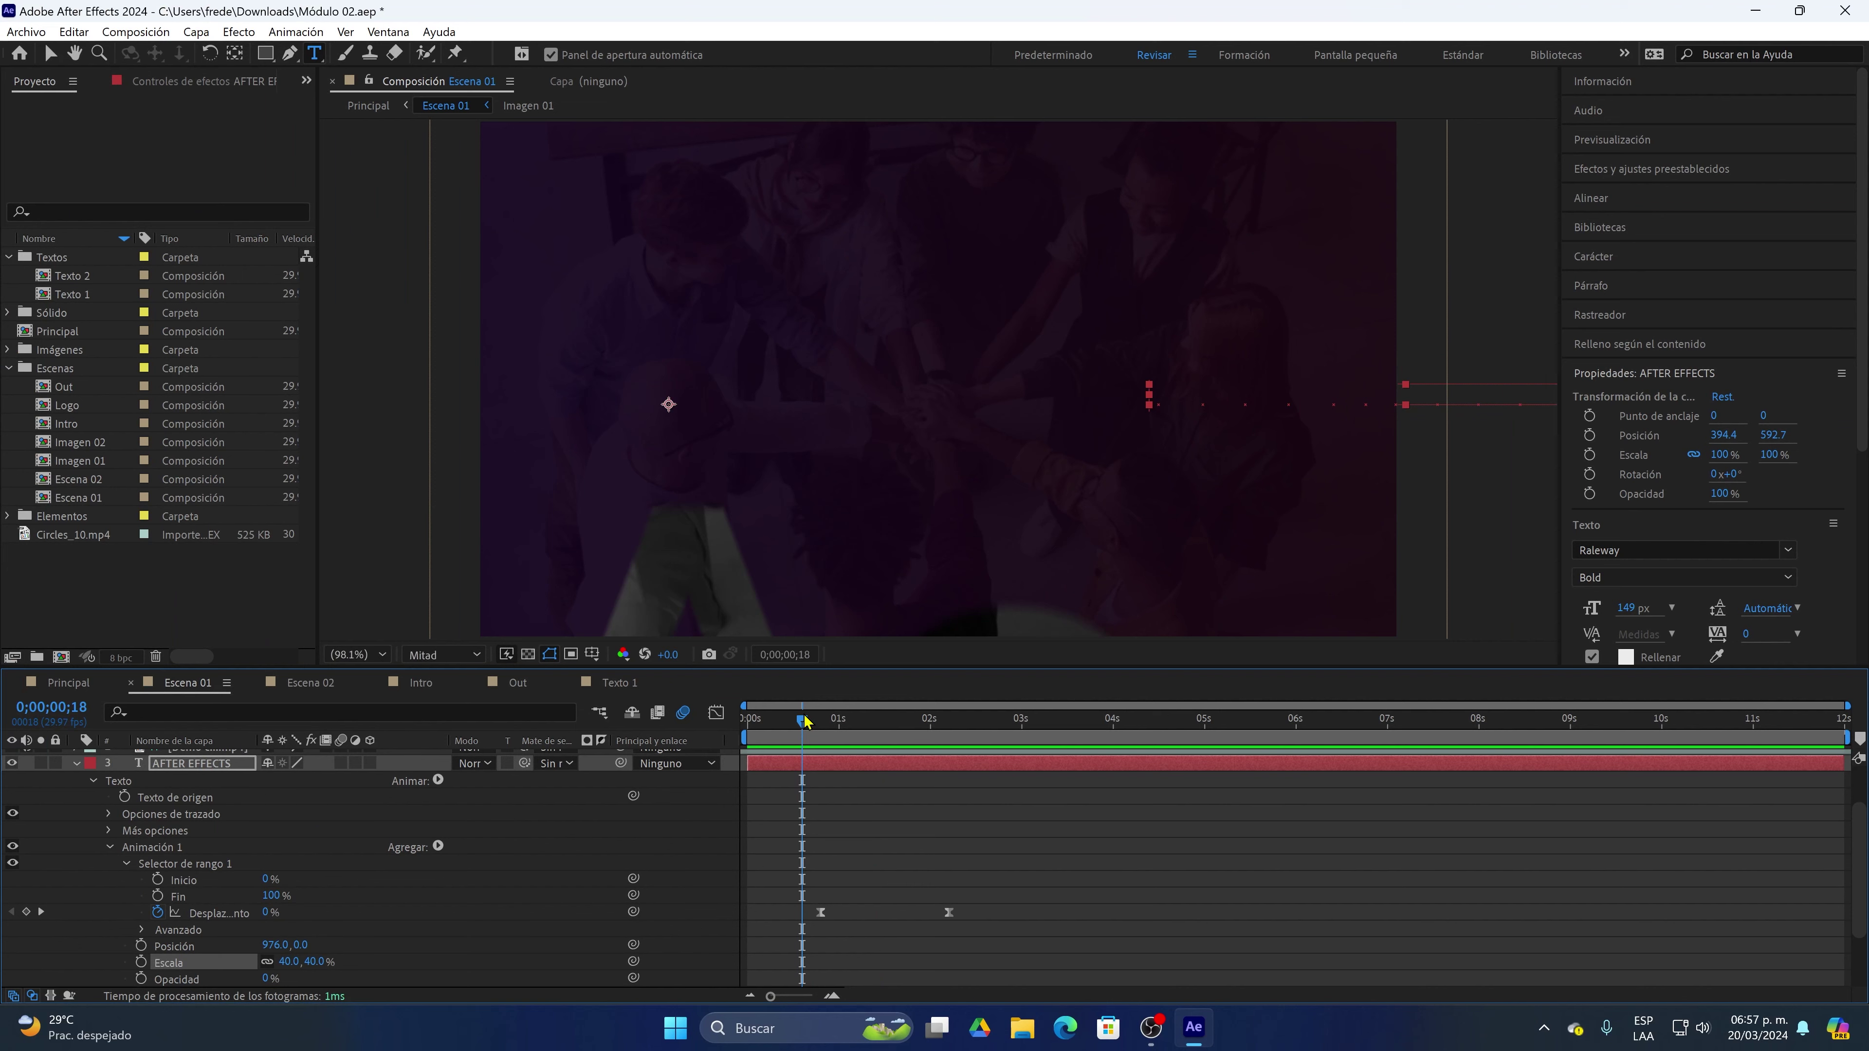
key(space)
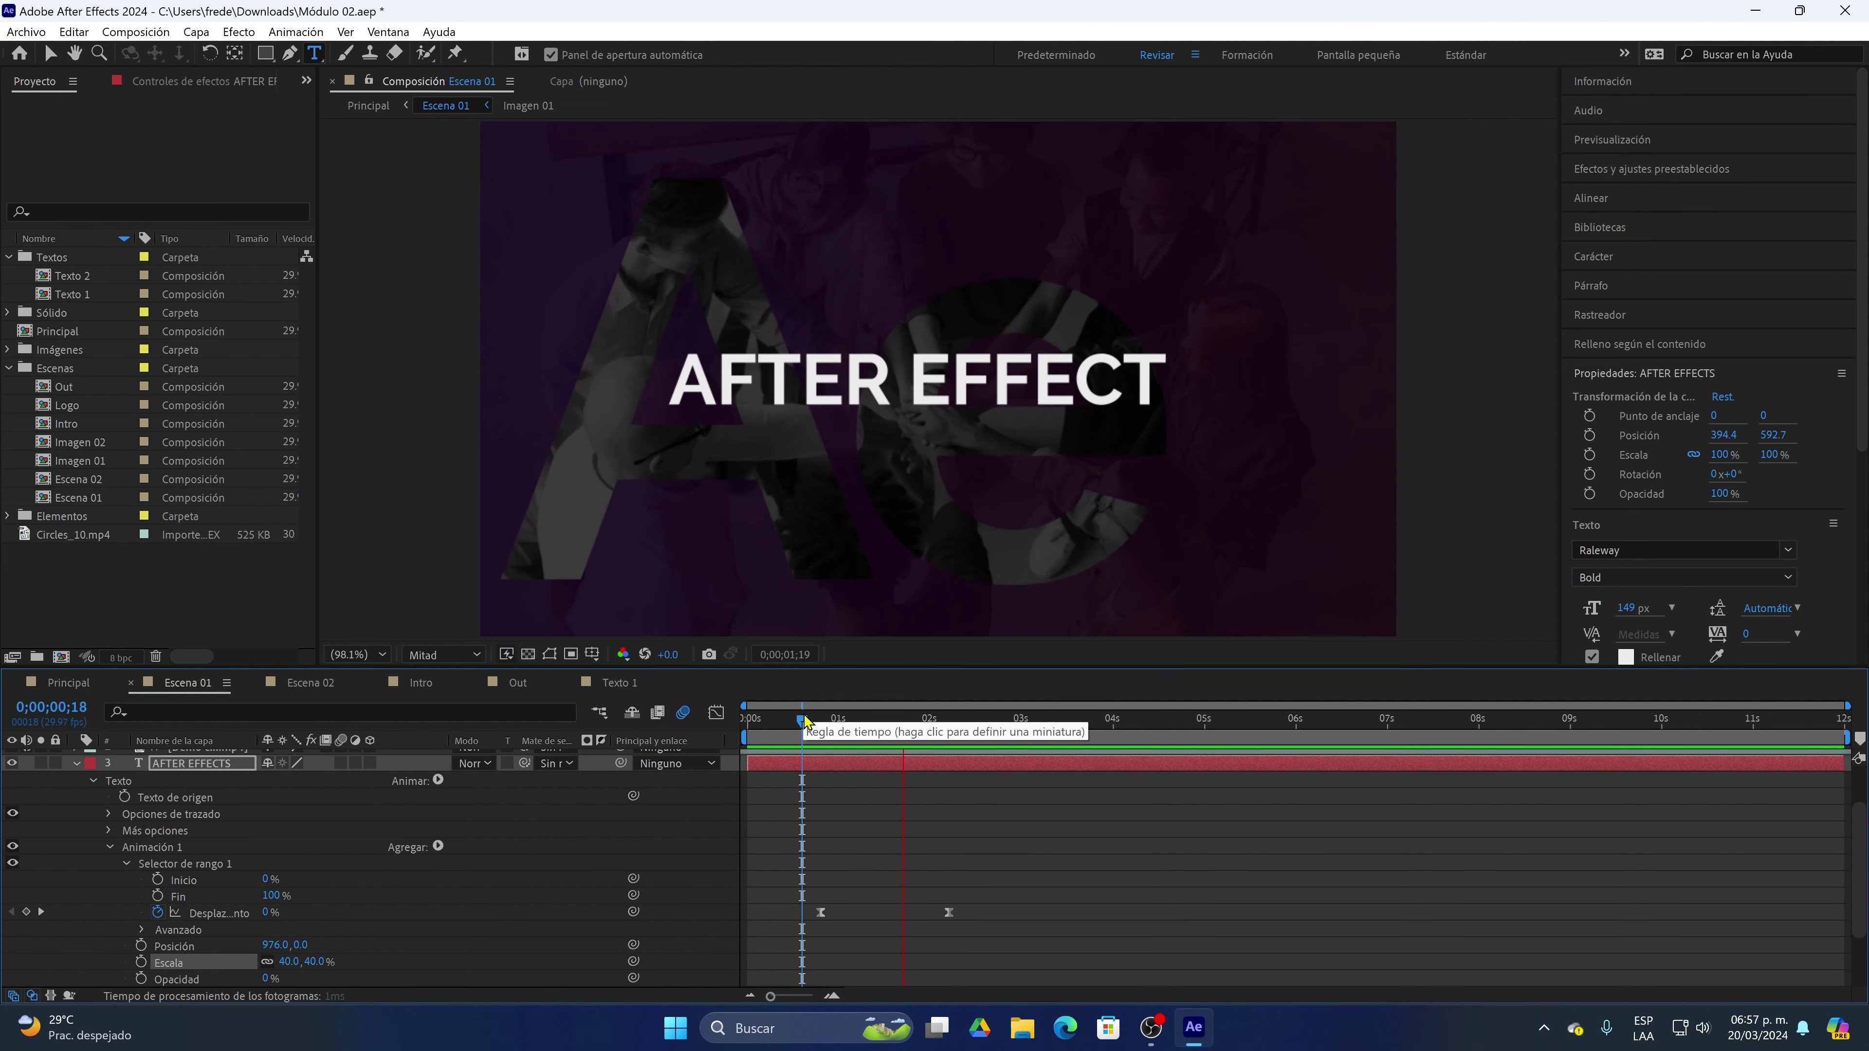
key(space)
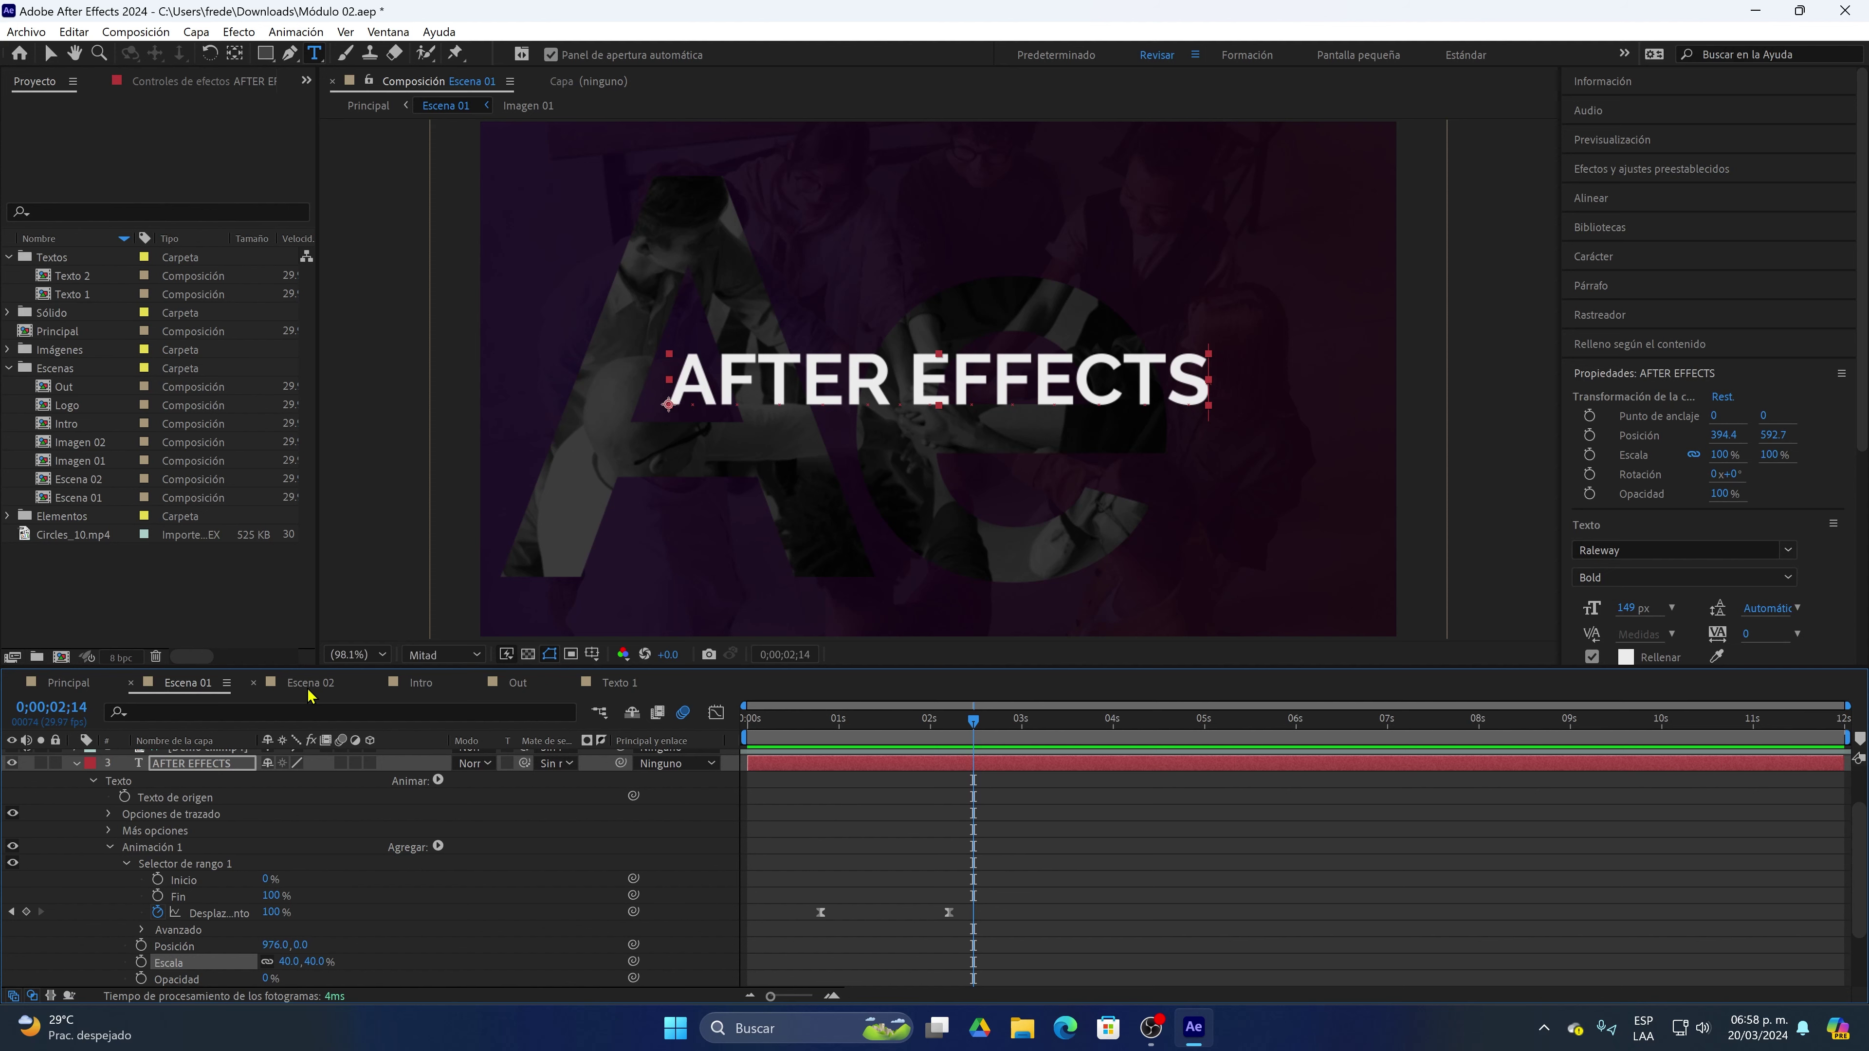
Switch to the Escena 02 composition and create a black solid layer directly above Imagen 02
click(309, 683)
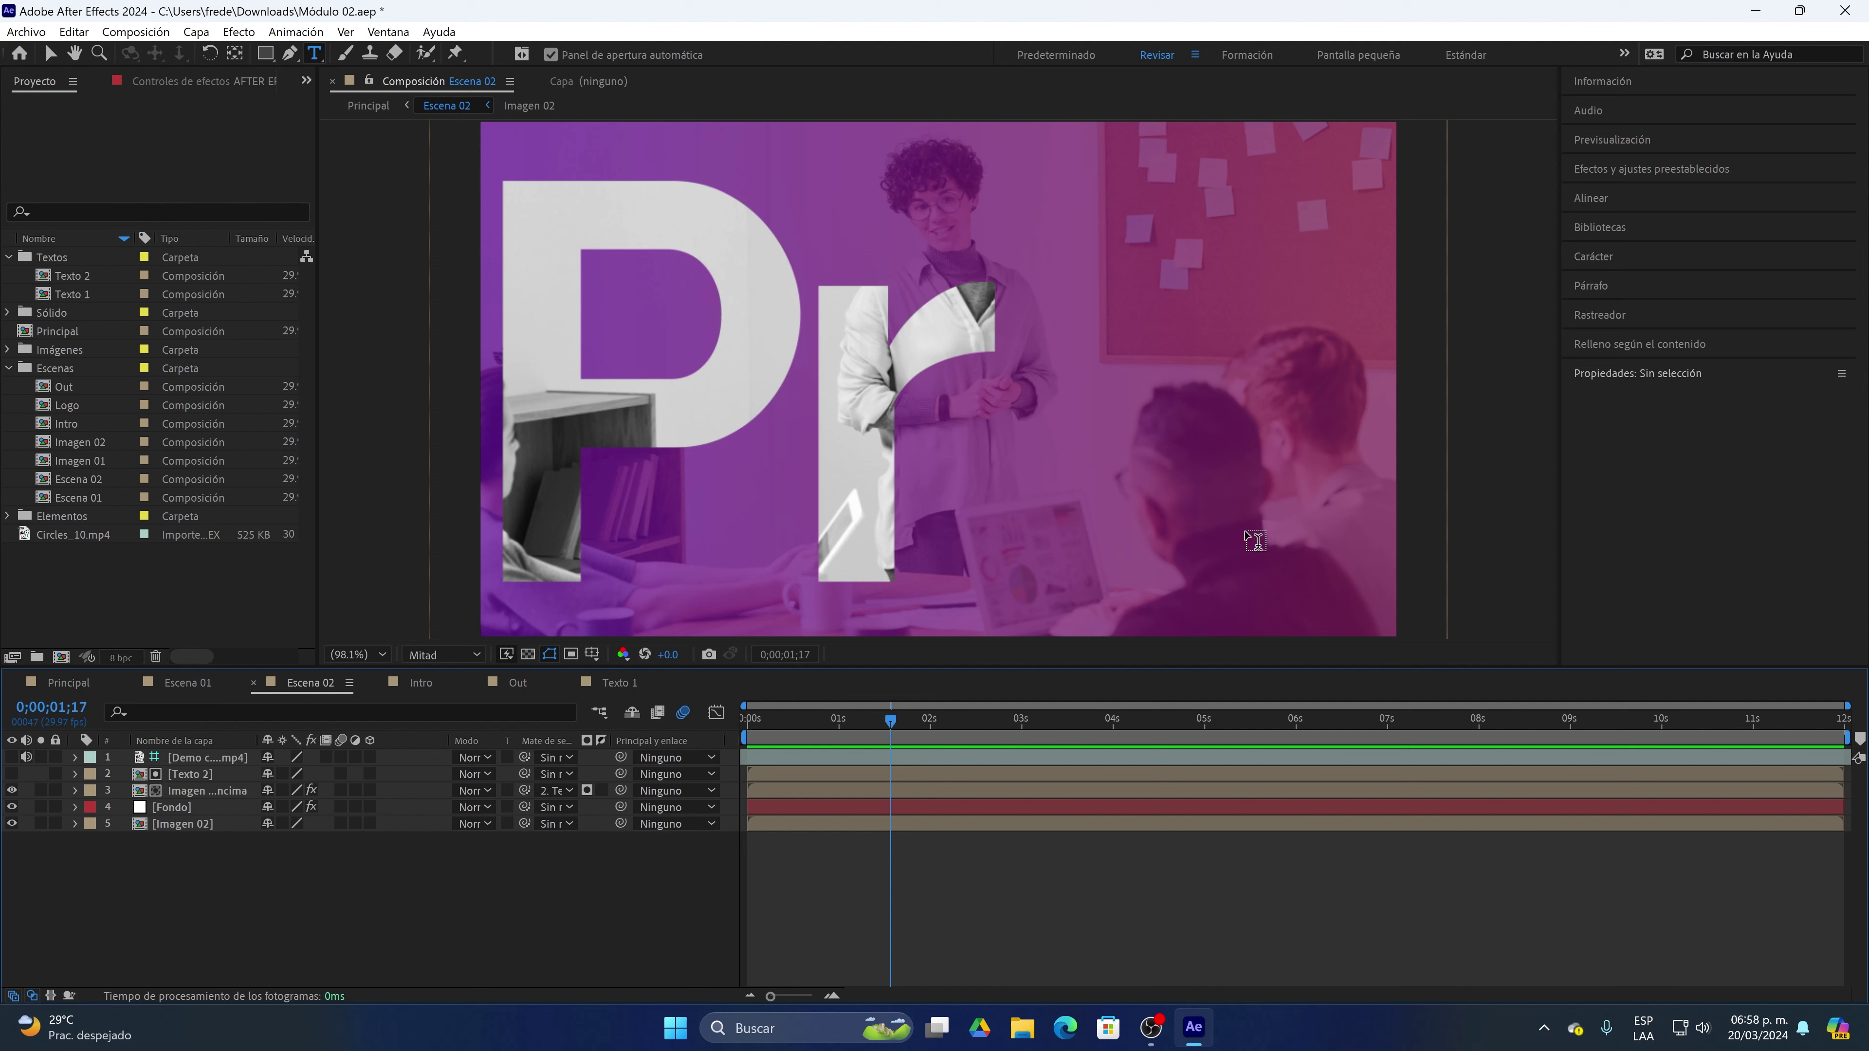
click(158, 824)
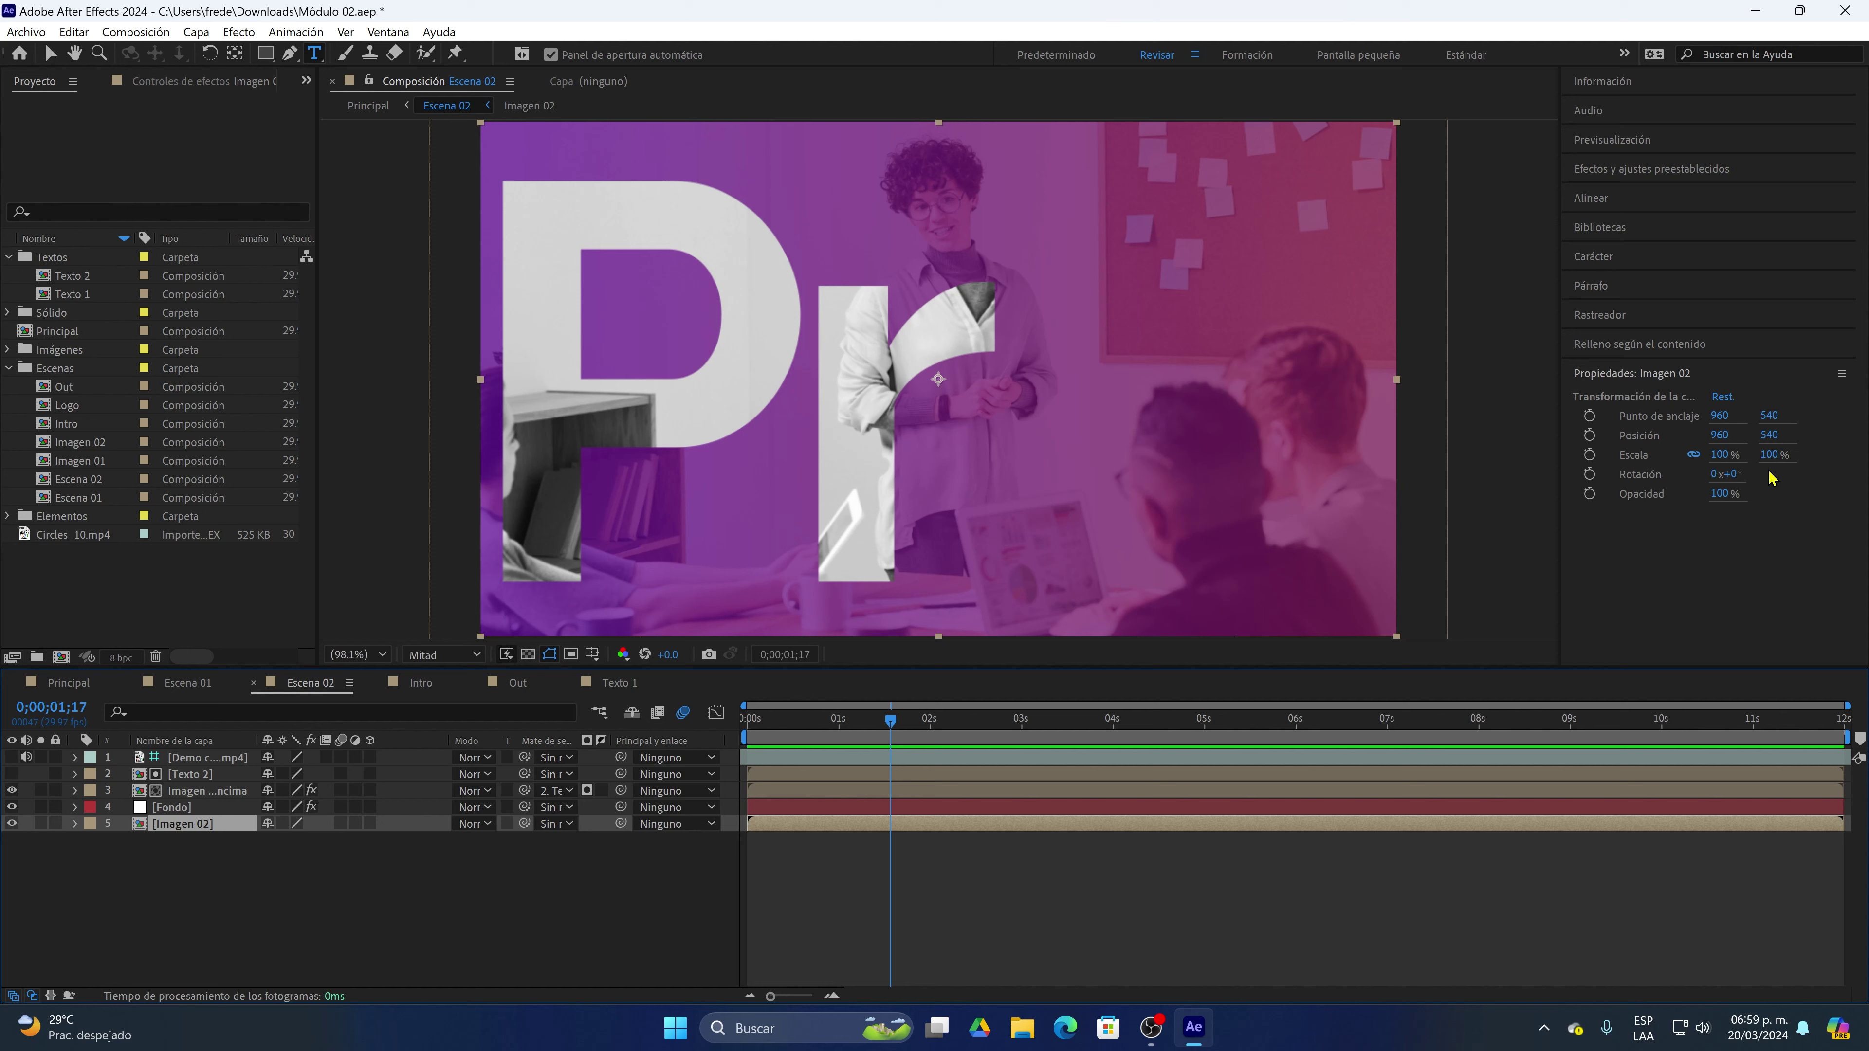
right_click(125, 902)
mouse_move(217, 677)
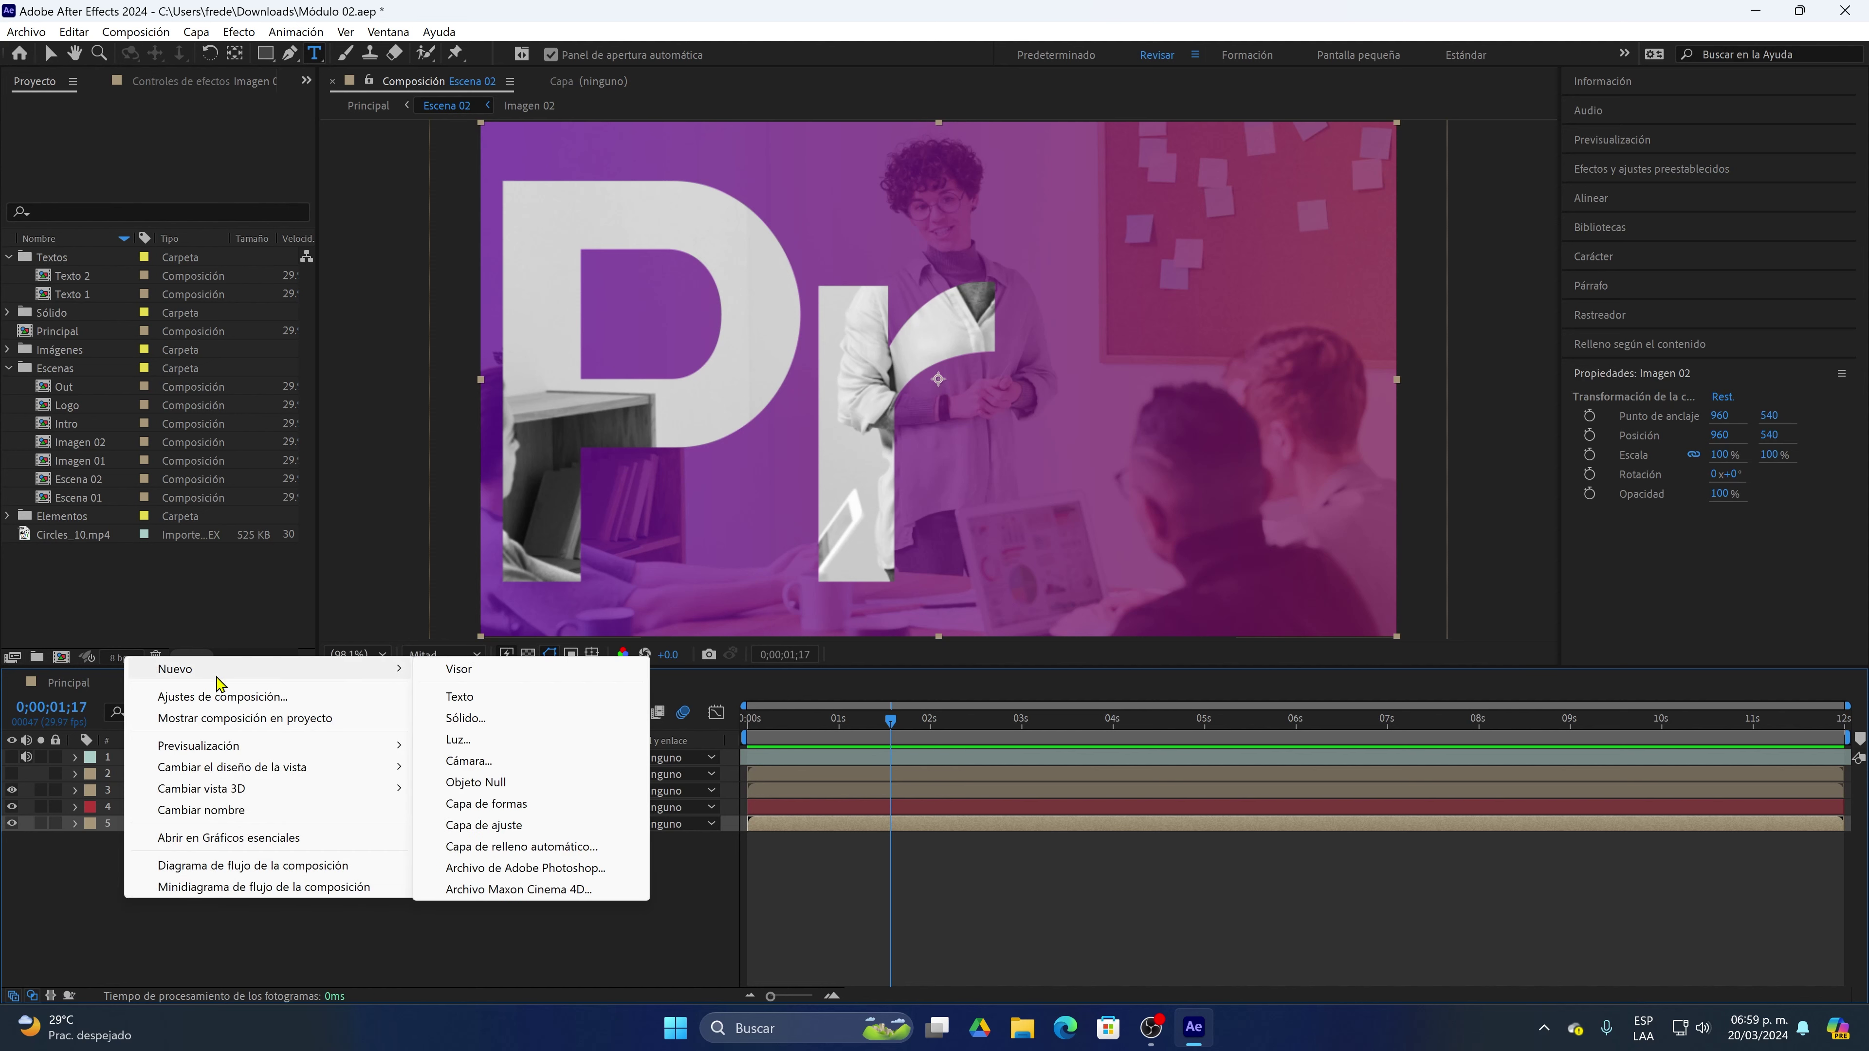
click(465, 719)
click(758, 550)
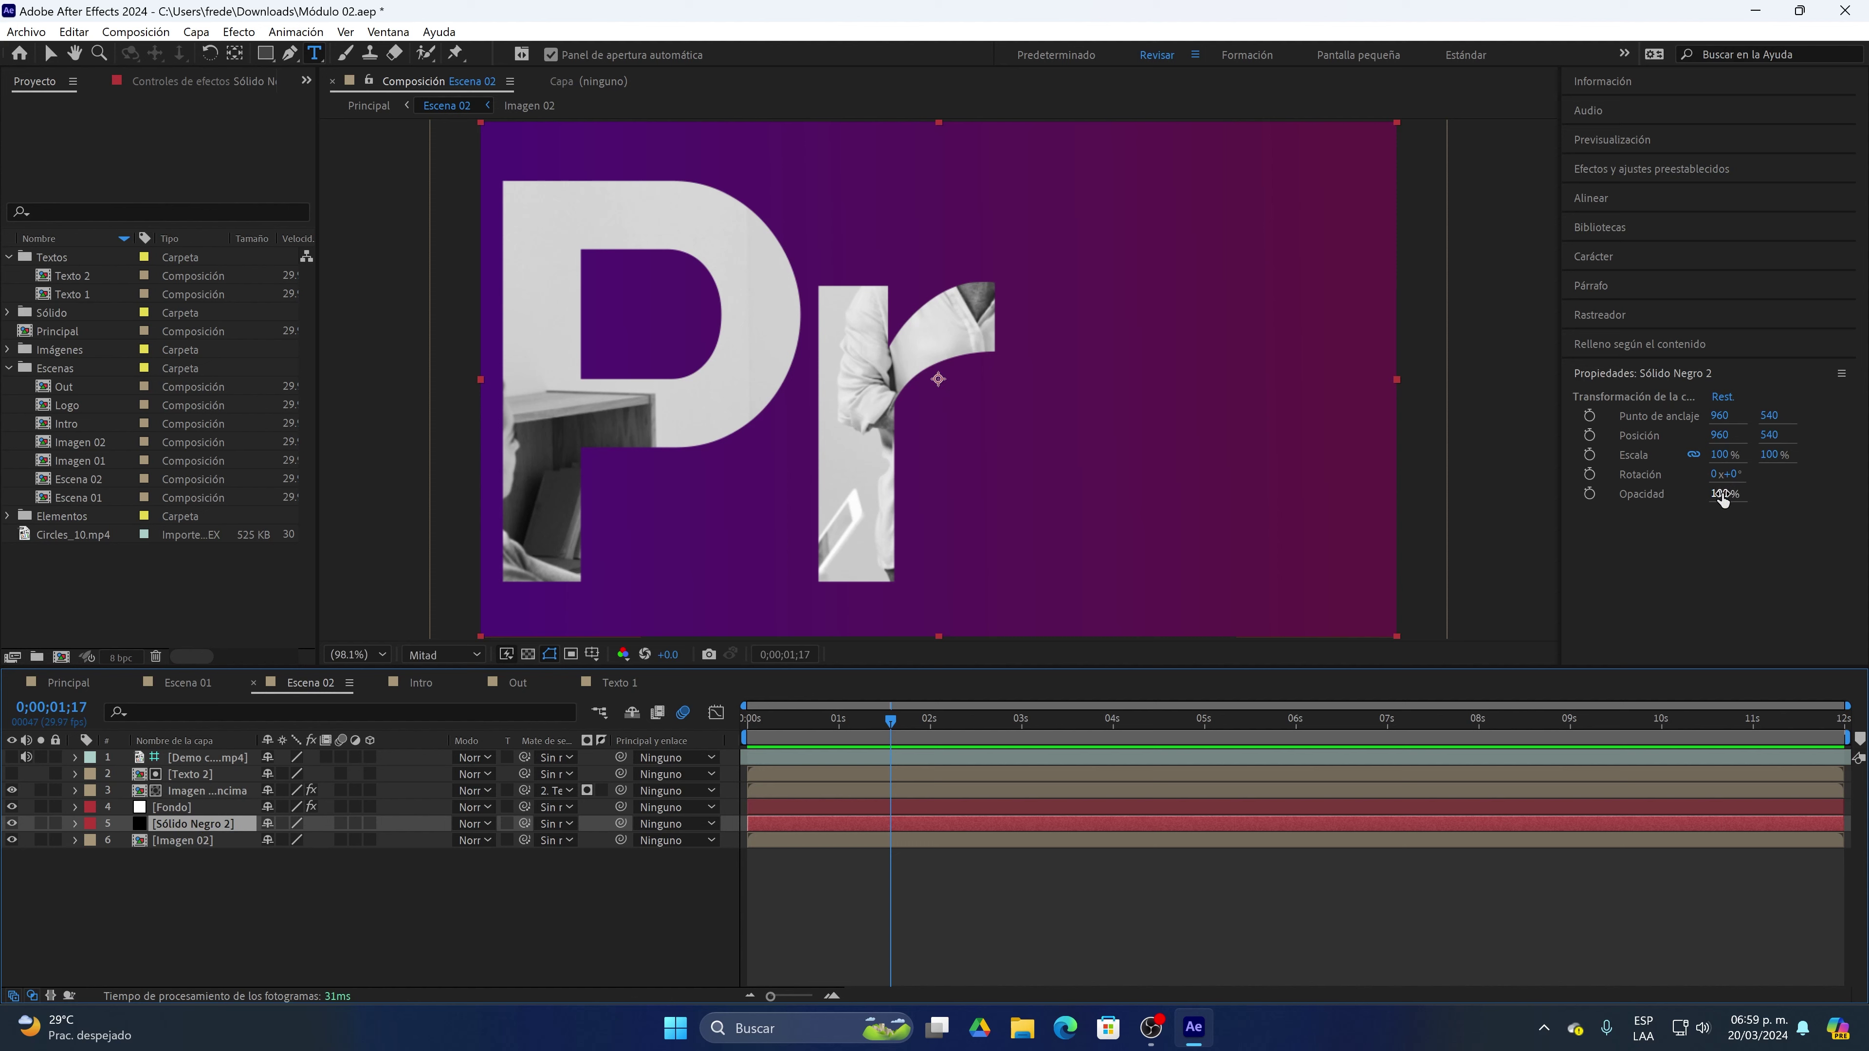
Set the black solid's opacity to 32% and toggle its visibility to compare the darkened background
drag(1721, 494, 1553, 519)
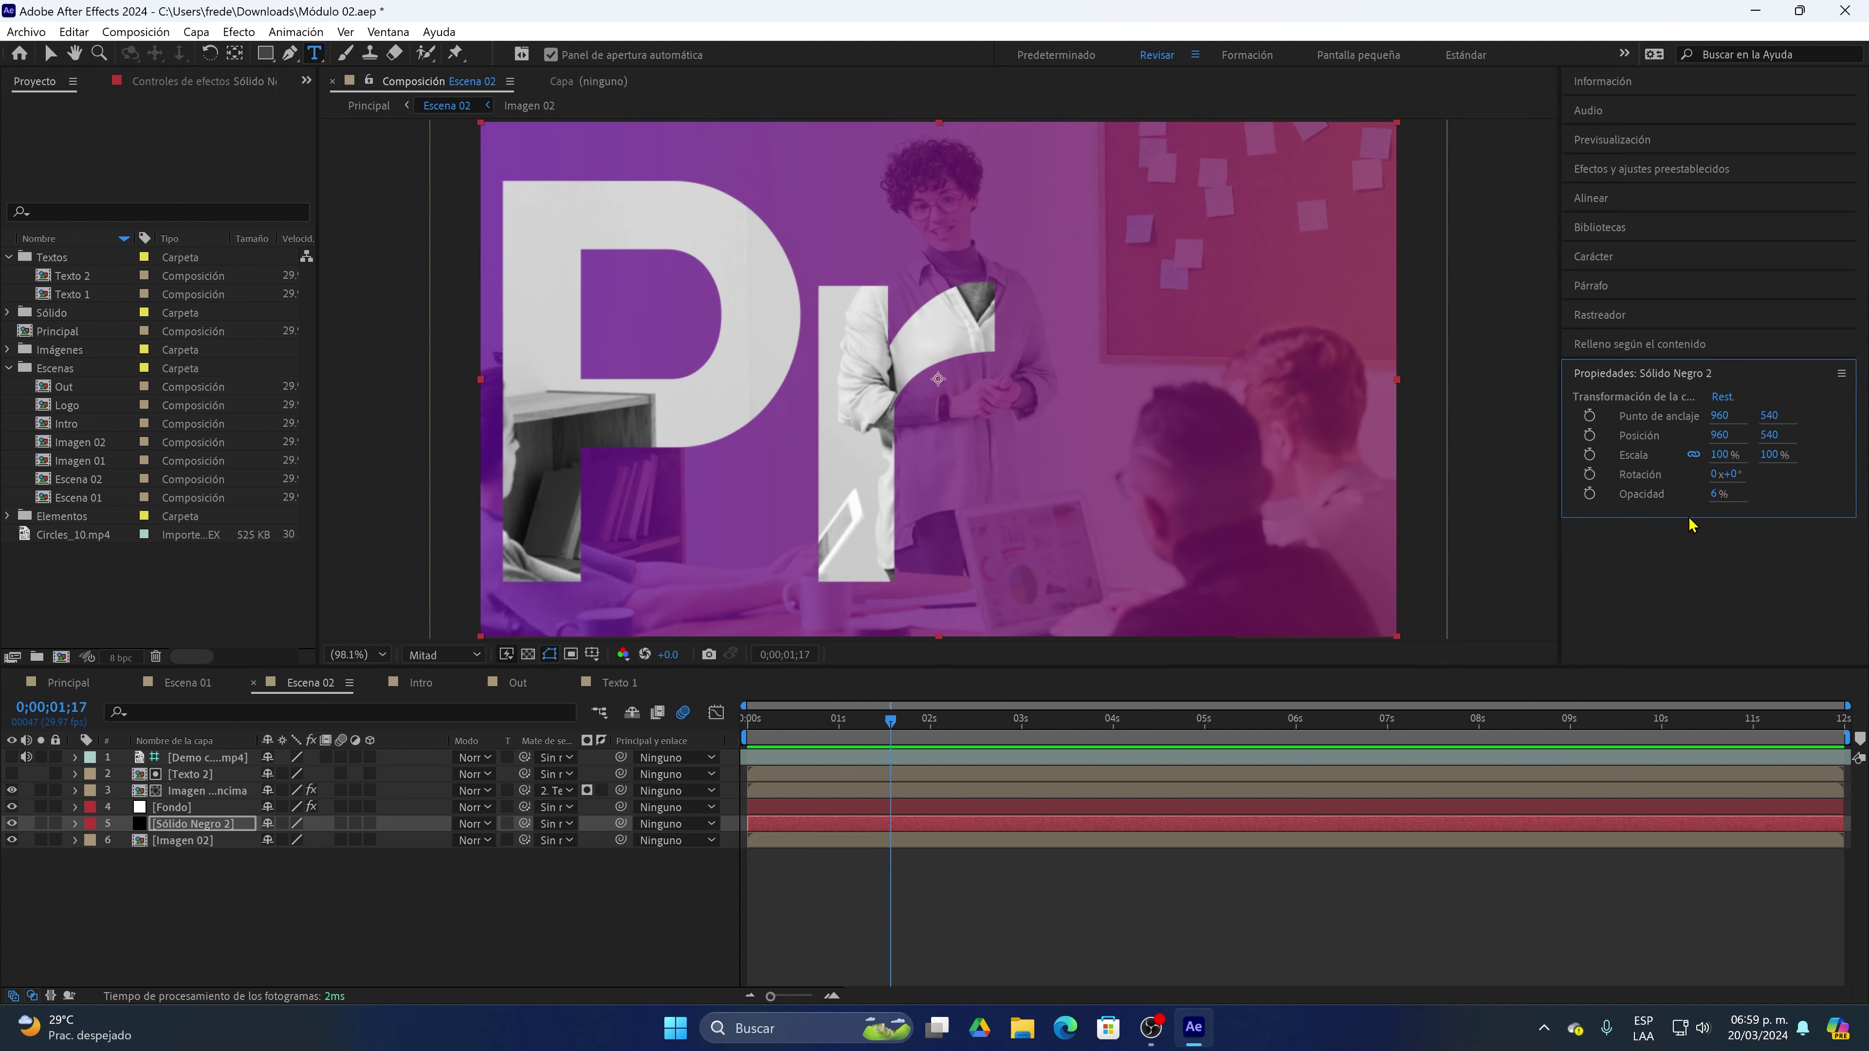
drag(1787, 522, 1745, 495)
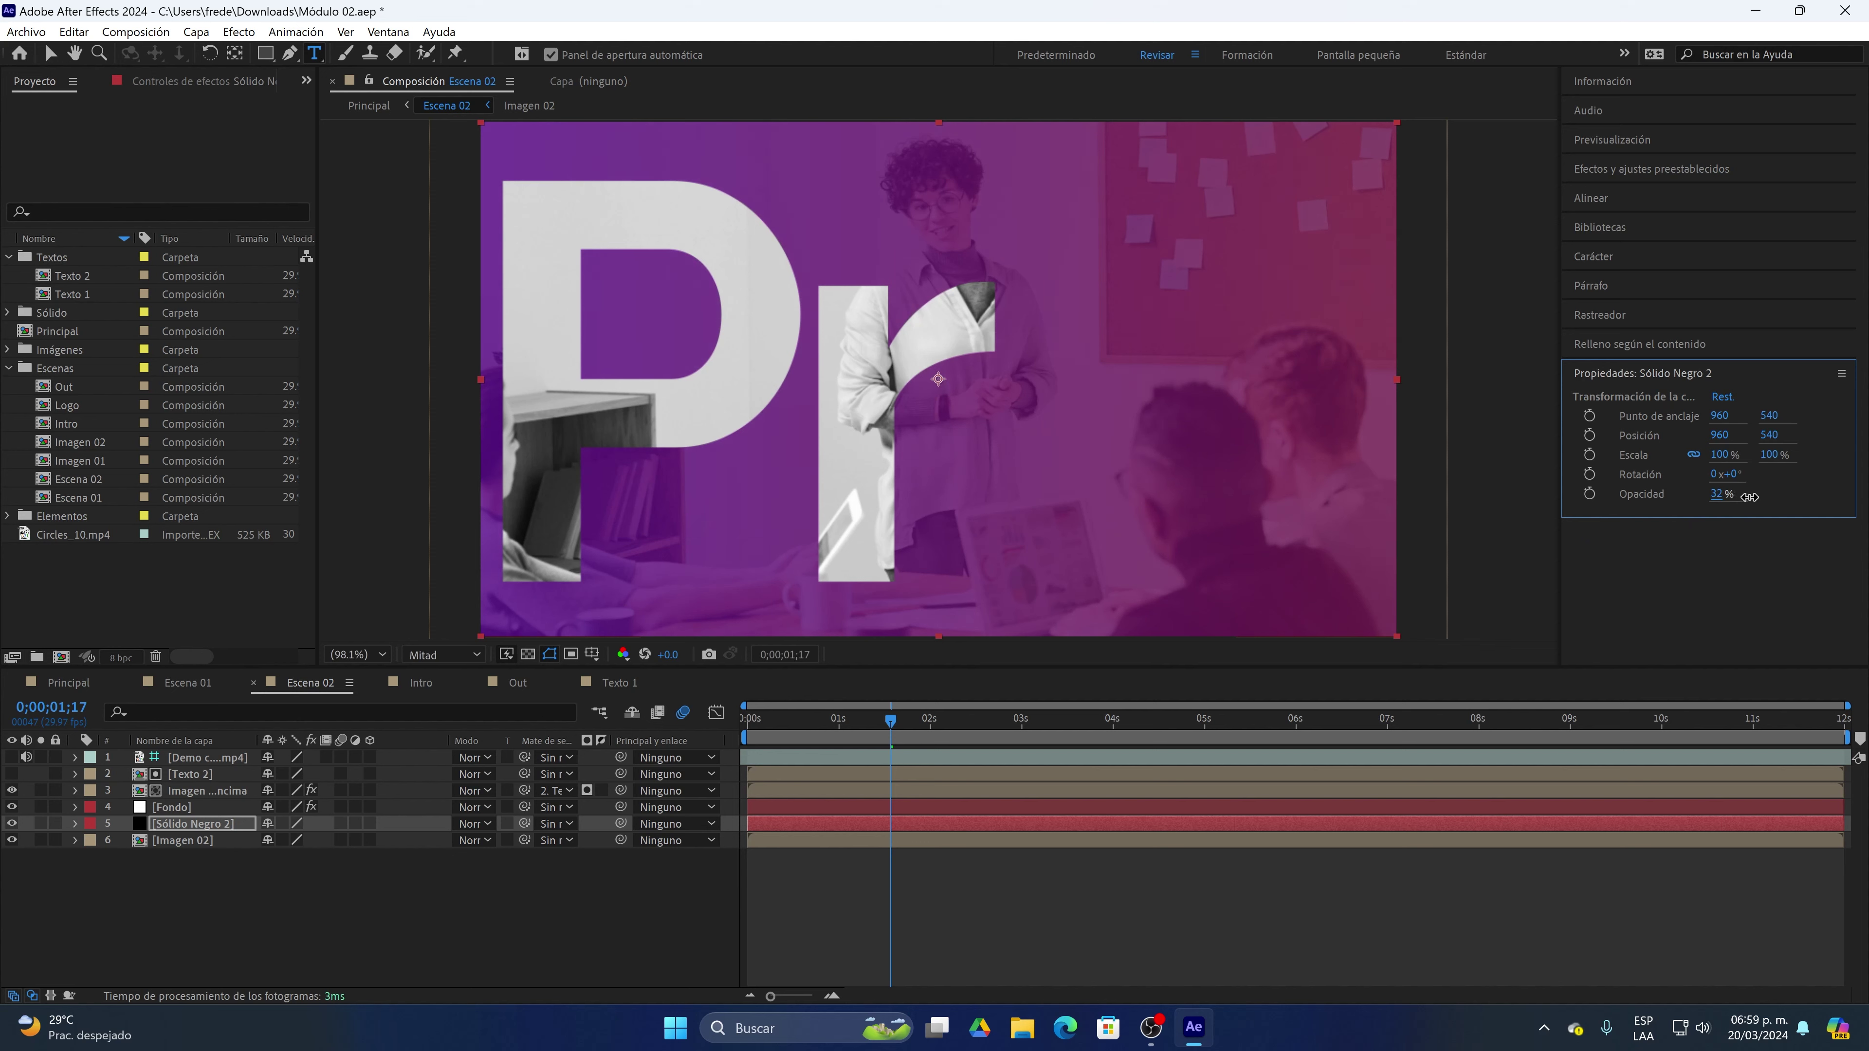
click(11, 824)
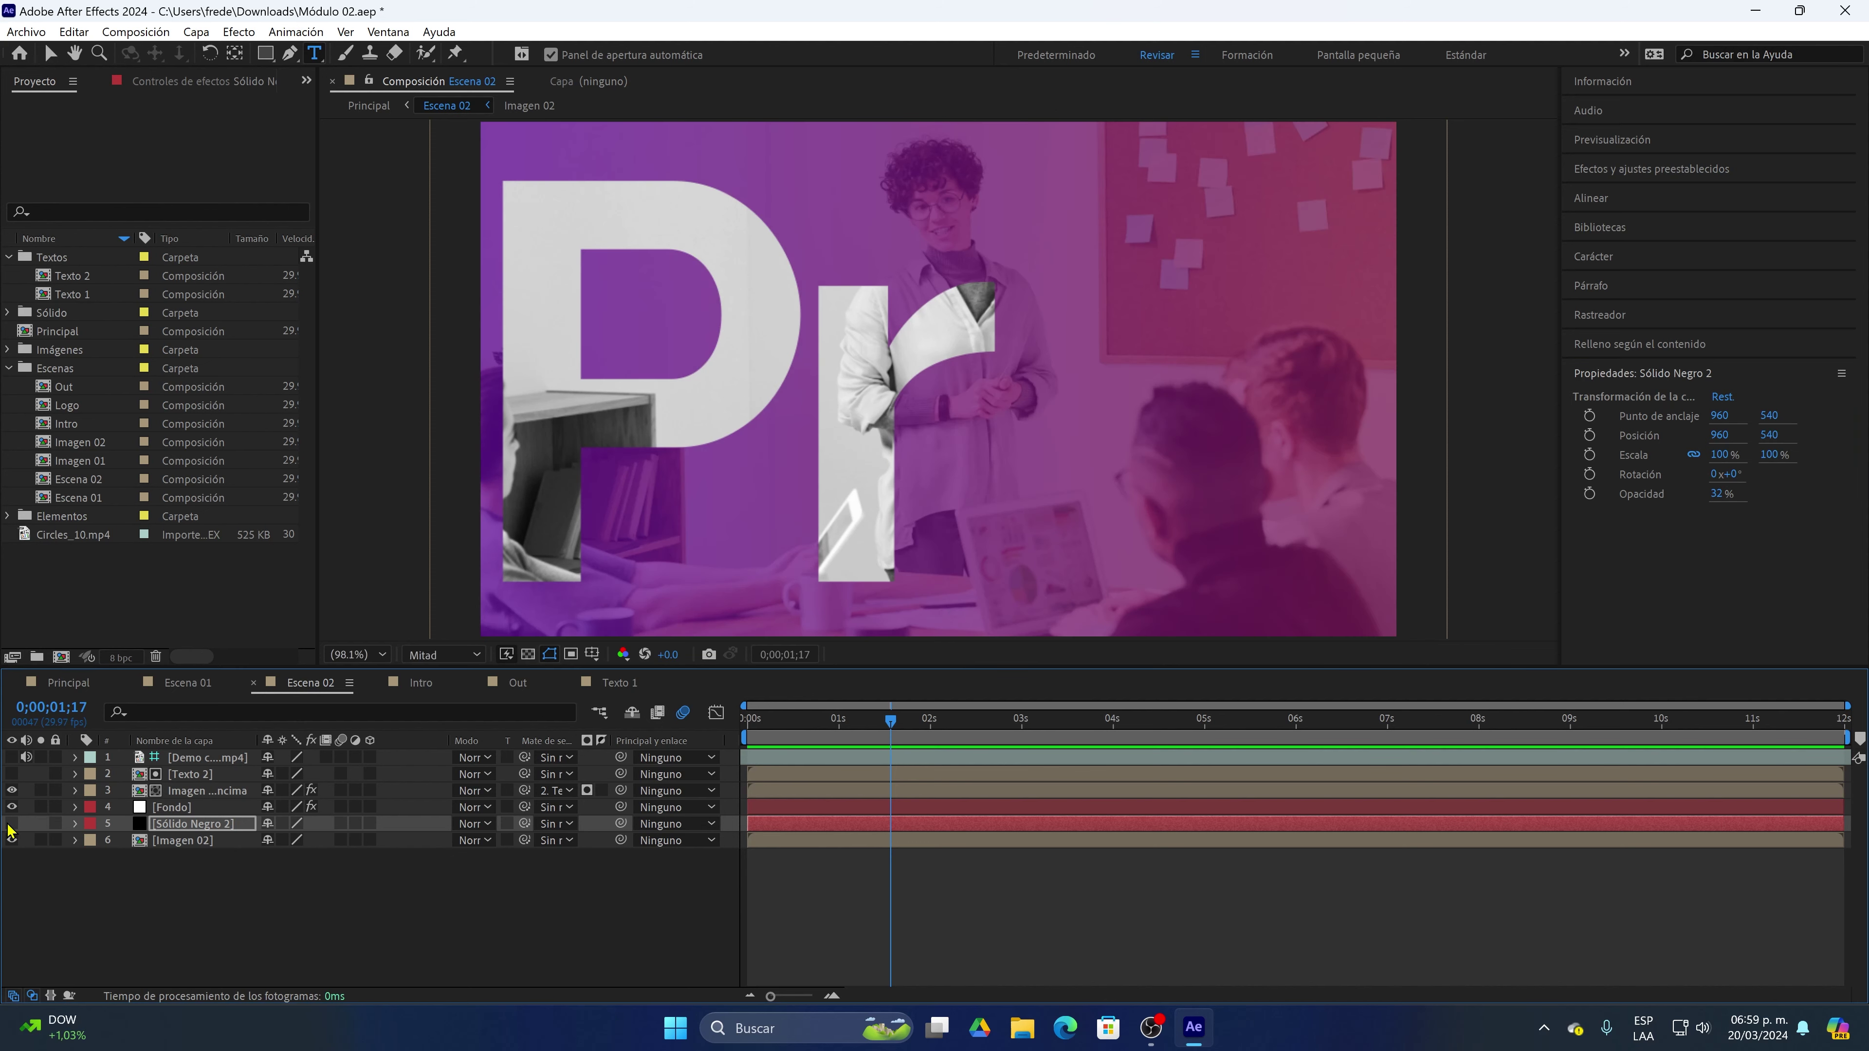
click(11, 824)
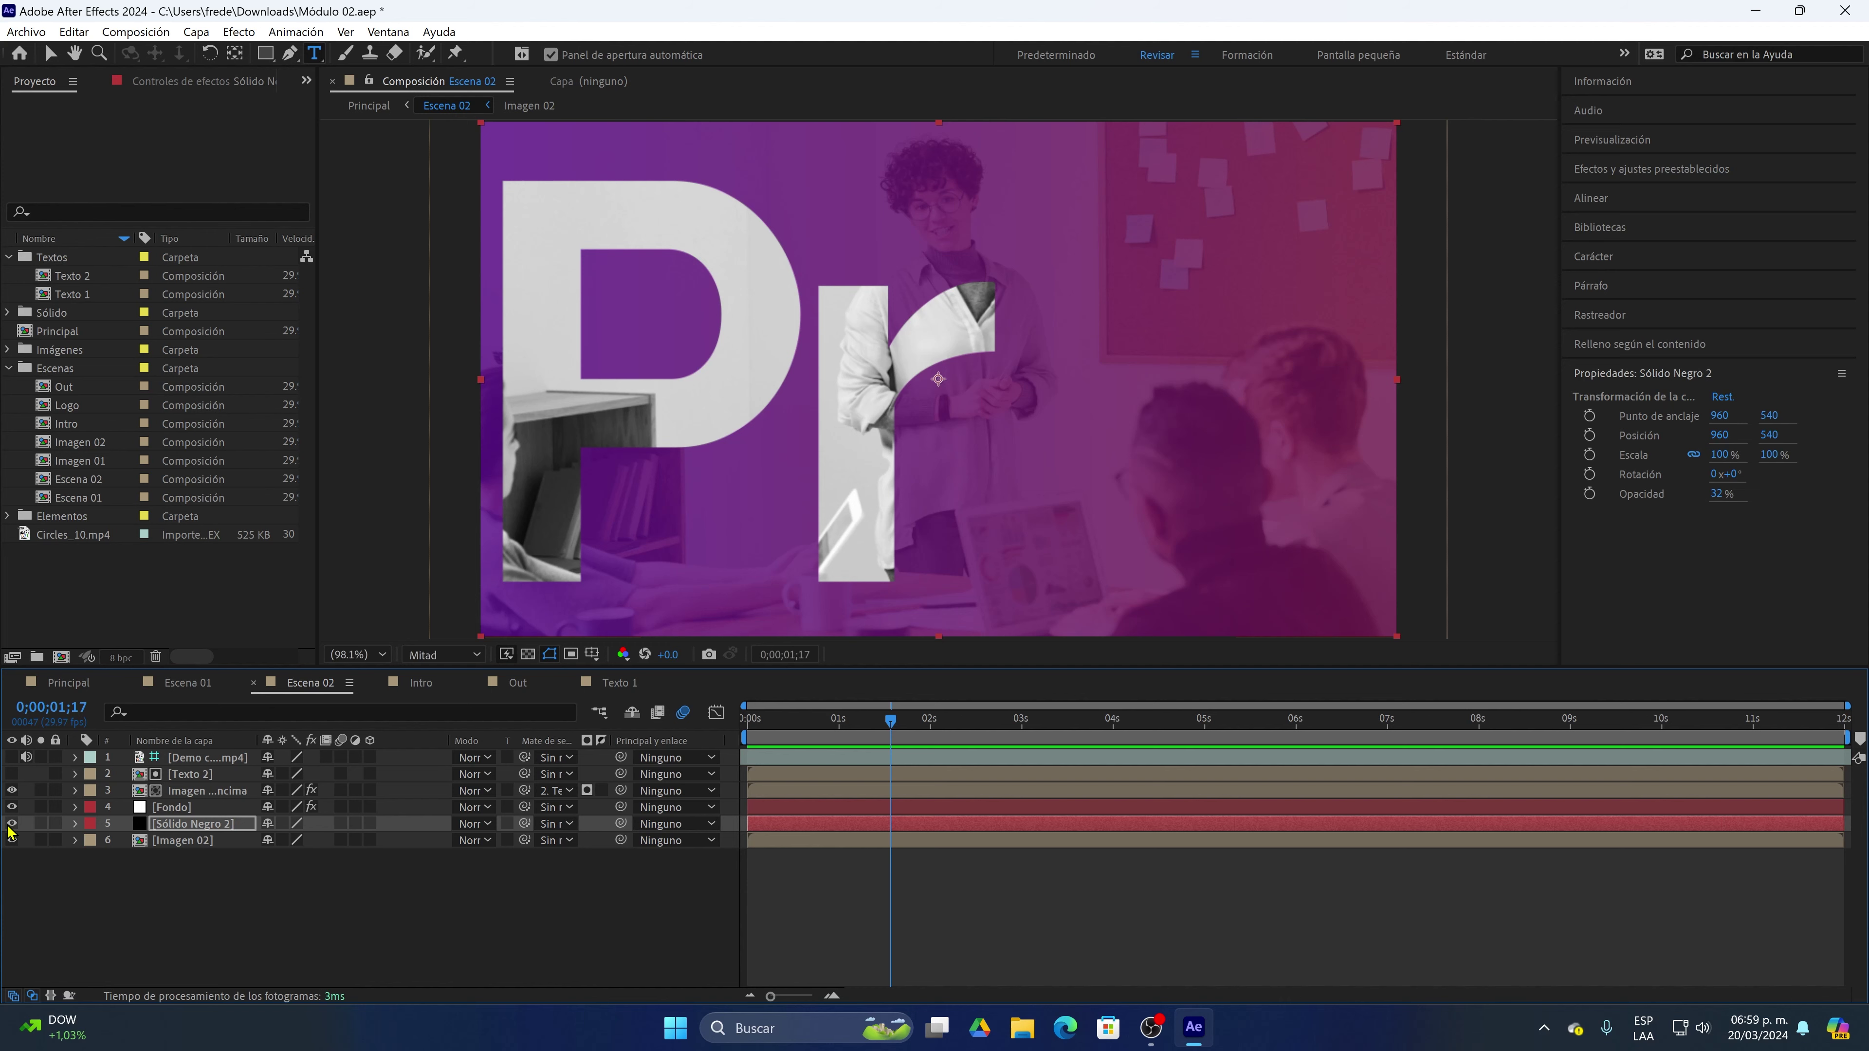
click(12, 840)
Switch to the Edge browser and search the web for "¿Qué es Adobe Premiere?"
click(1068, 1029)
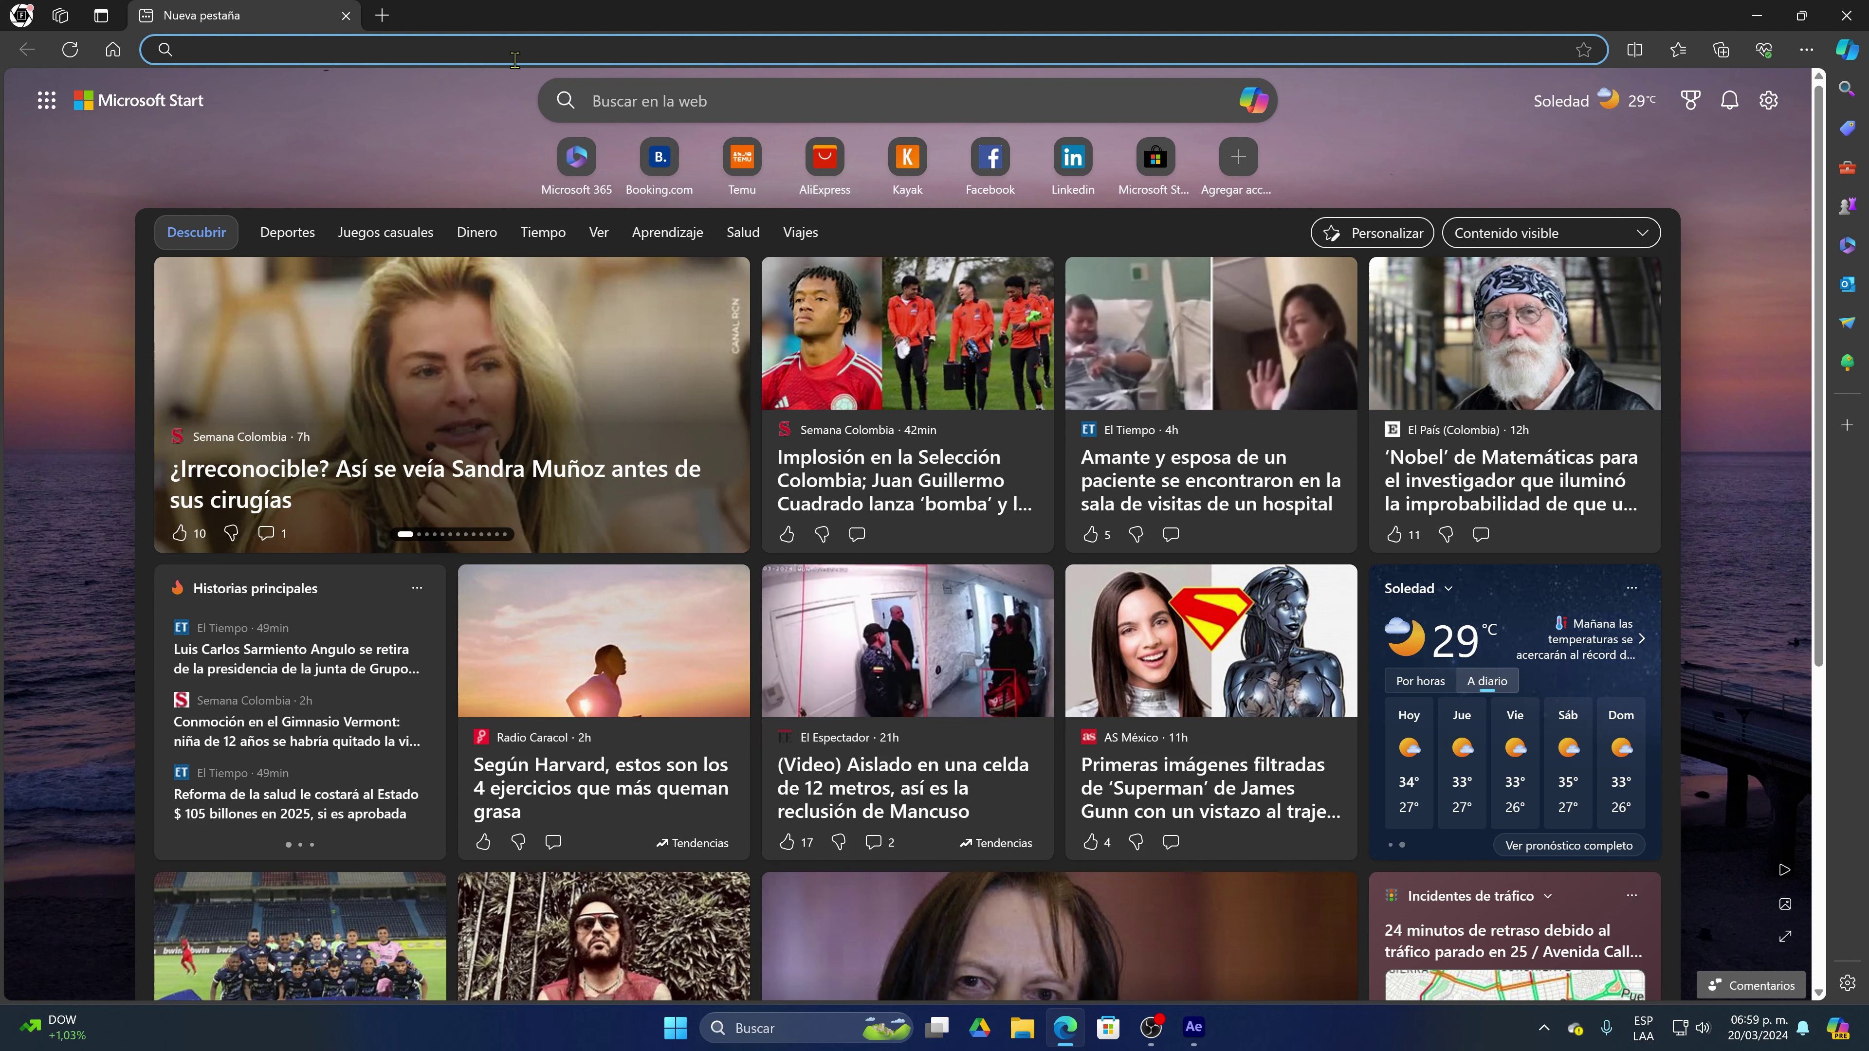
text(¿Qu)
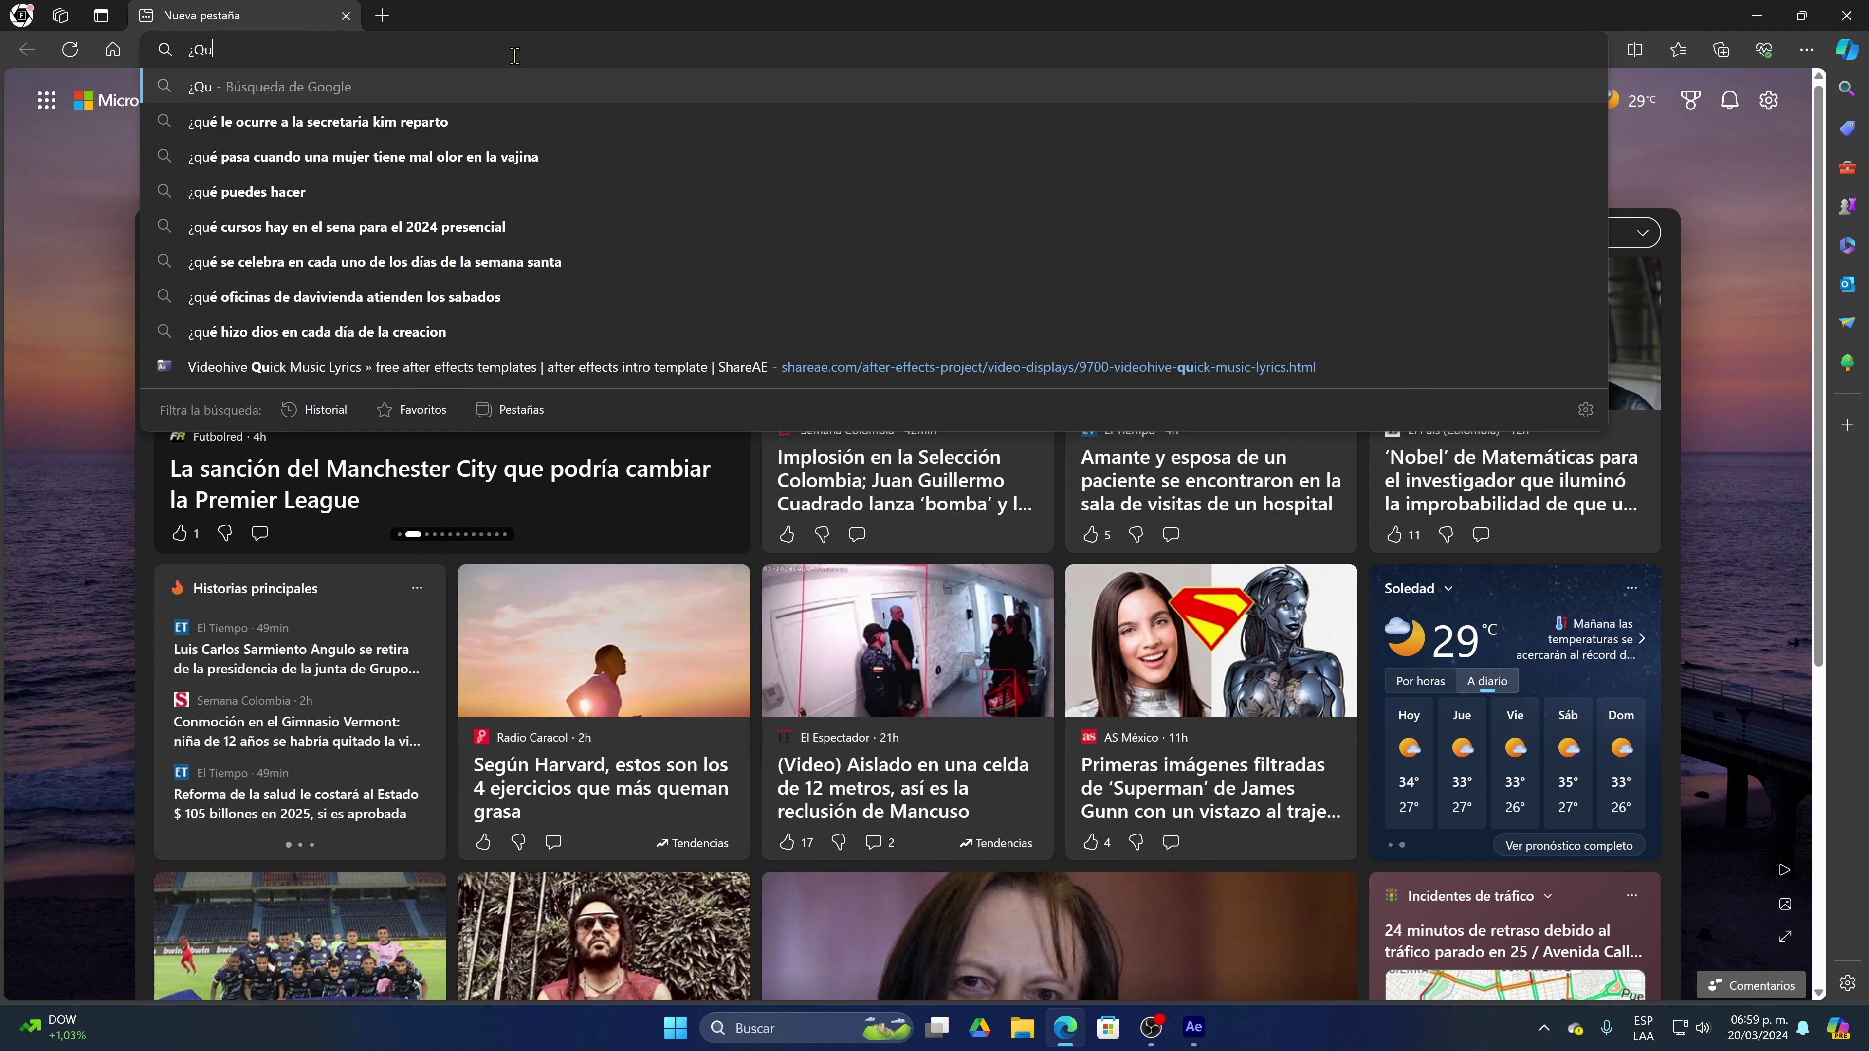
text(é es After)
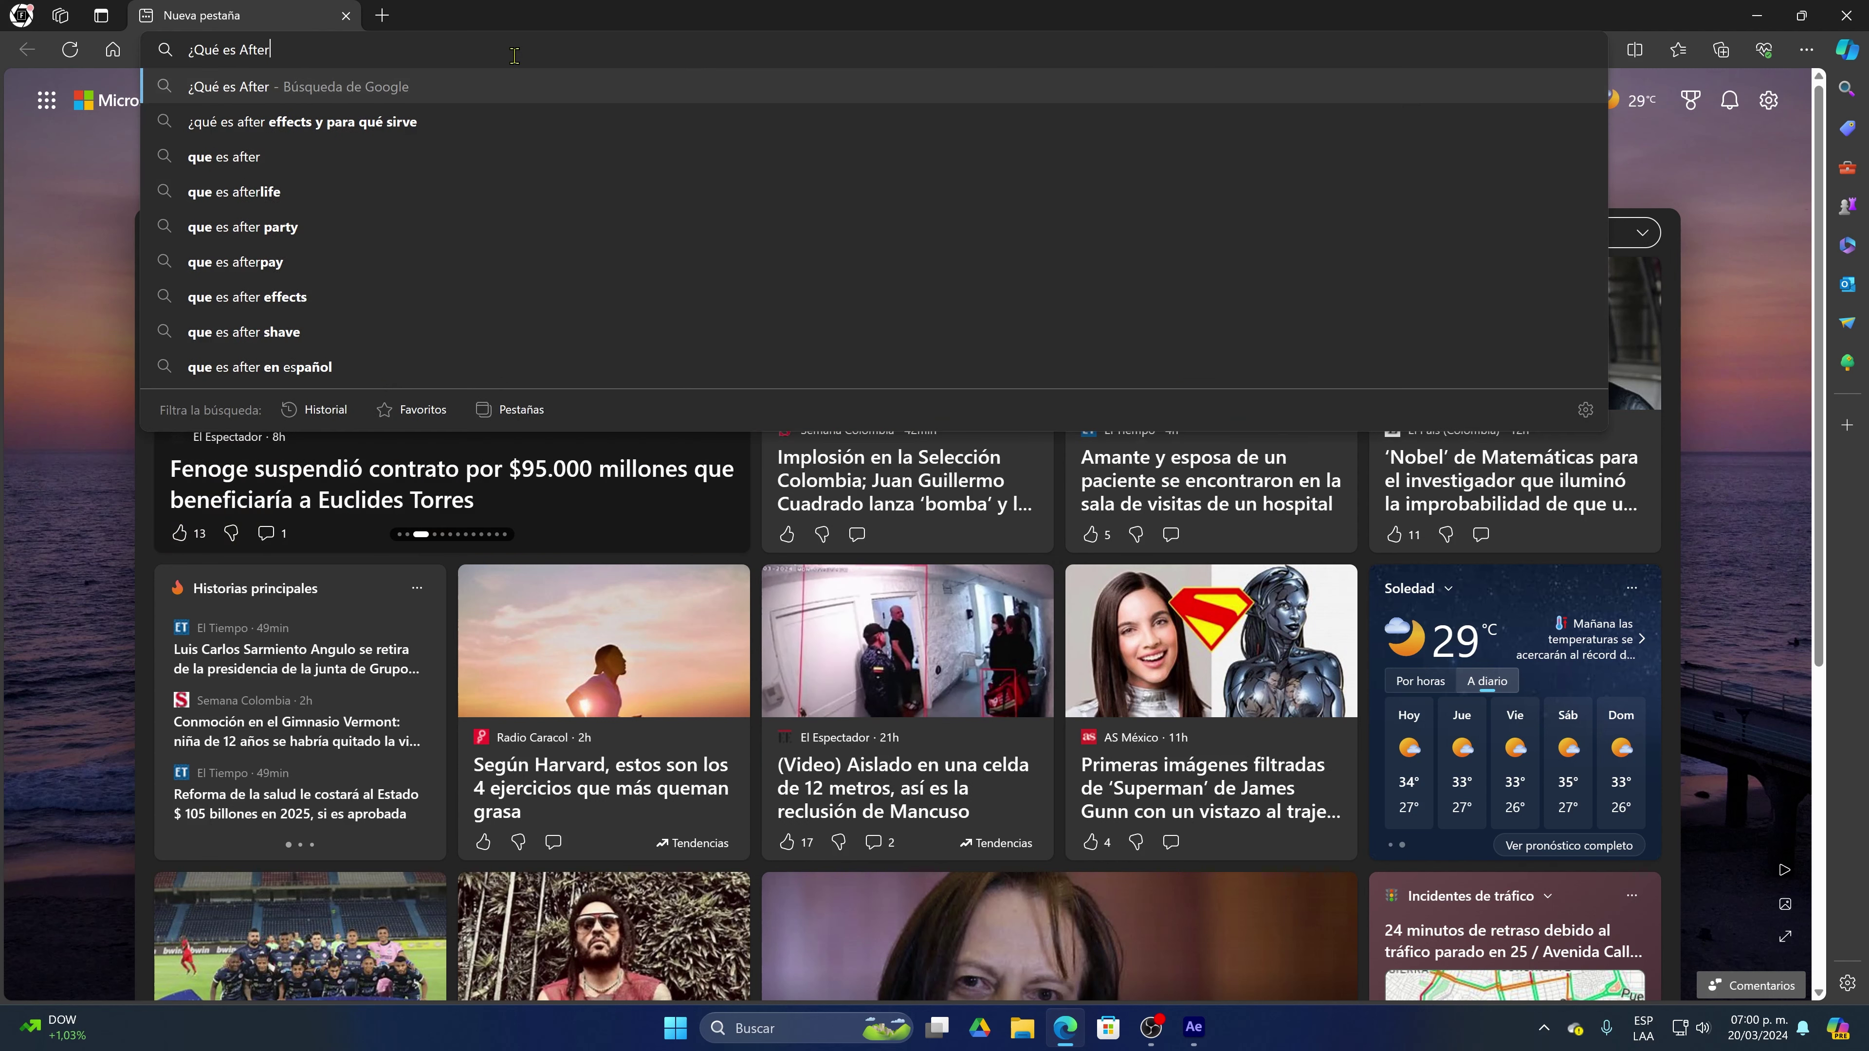
key(BackSpace)
key(BackSpace)
key(BackSpace)
key(BackSpace)
text(dobe Prem)
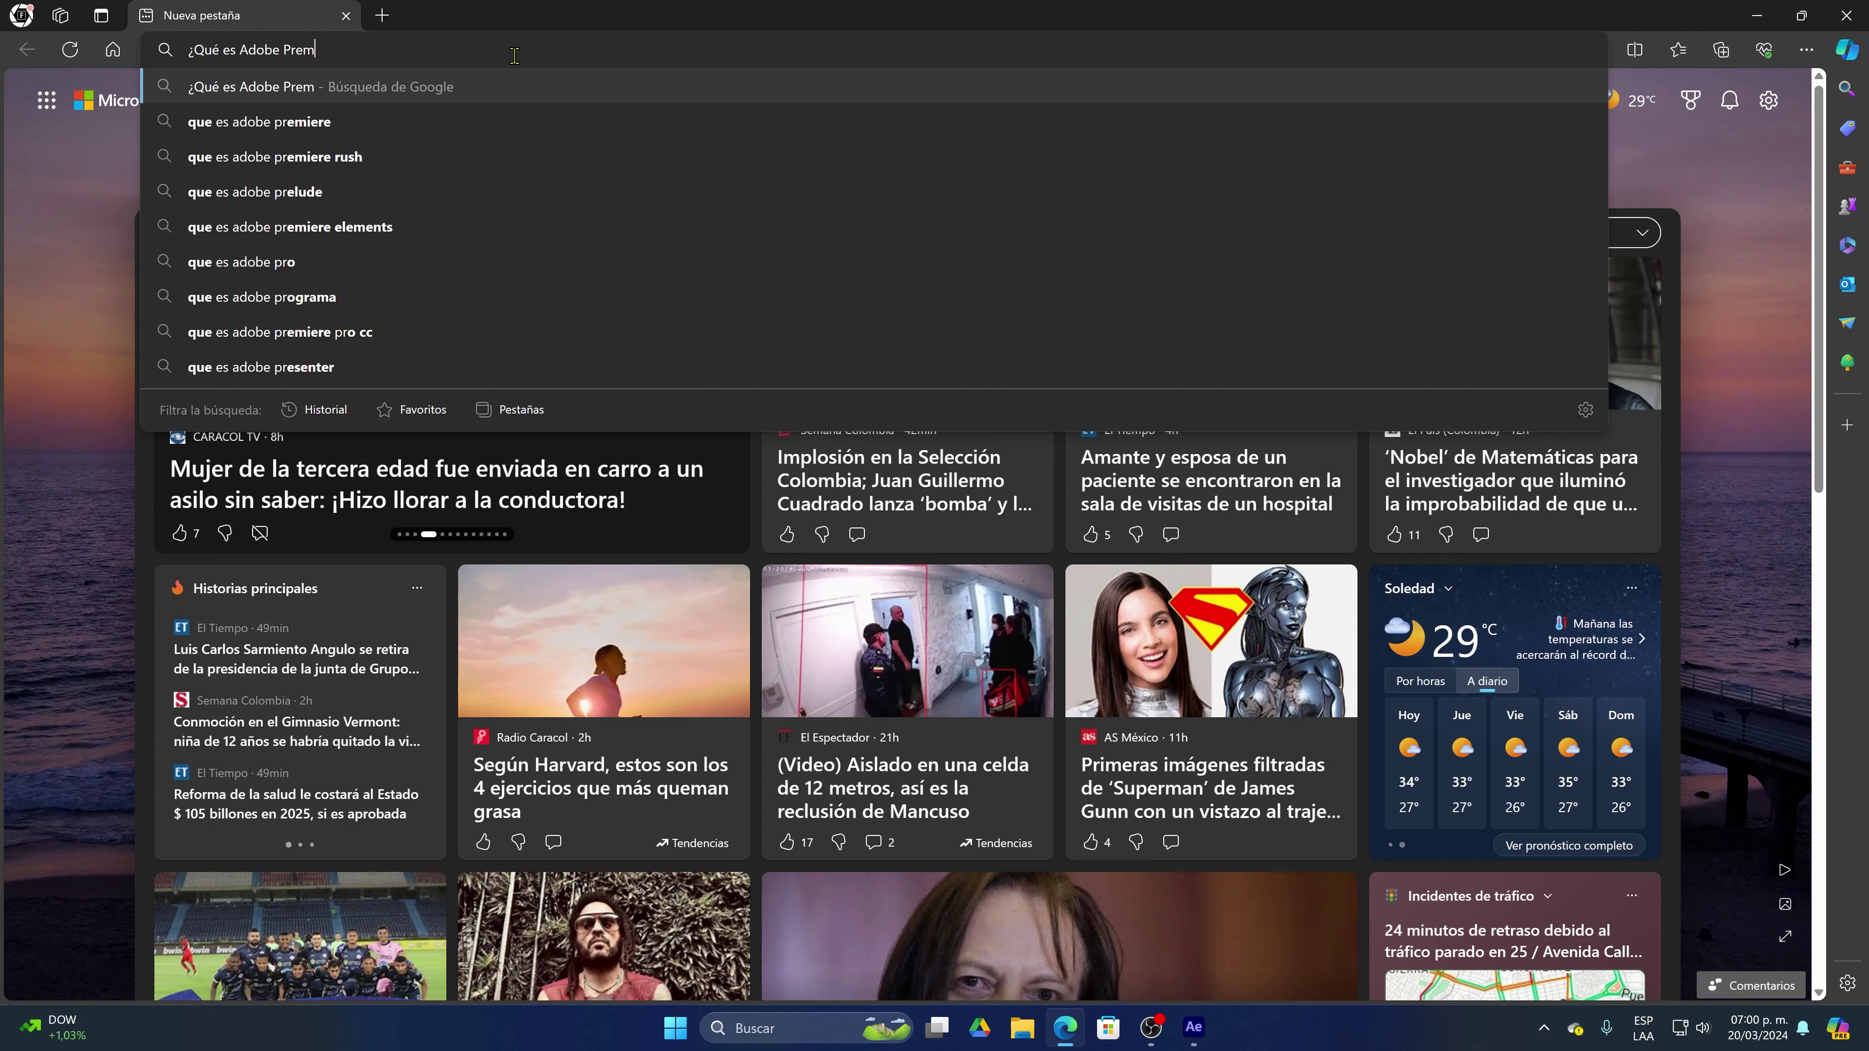
text(iere?)
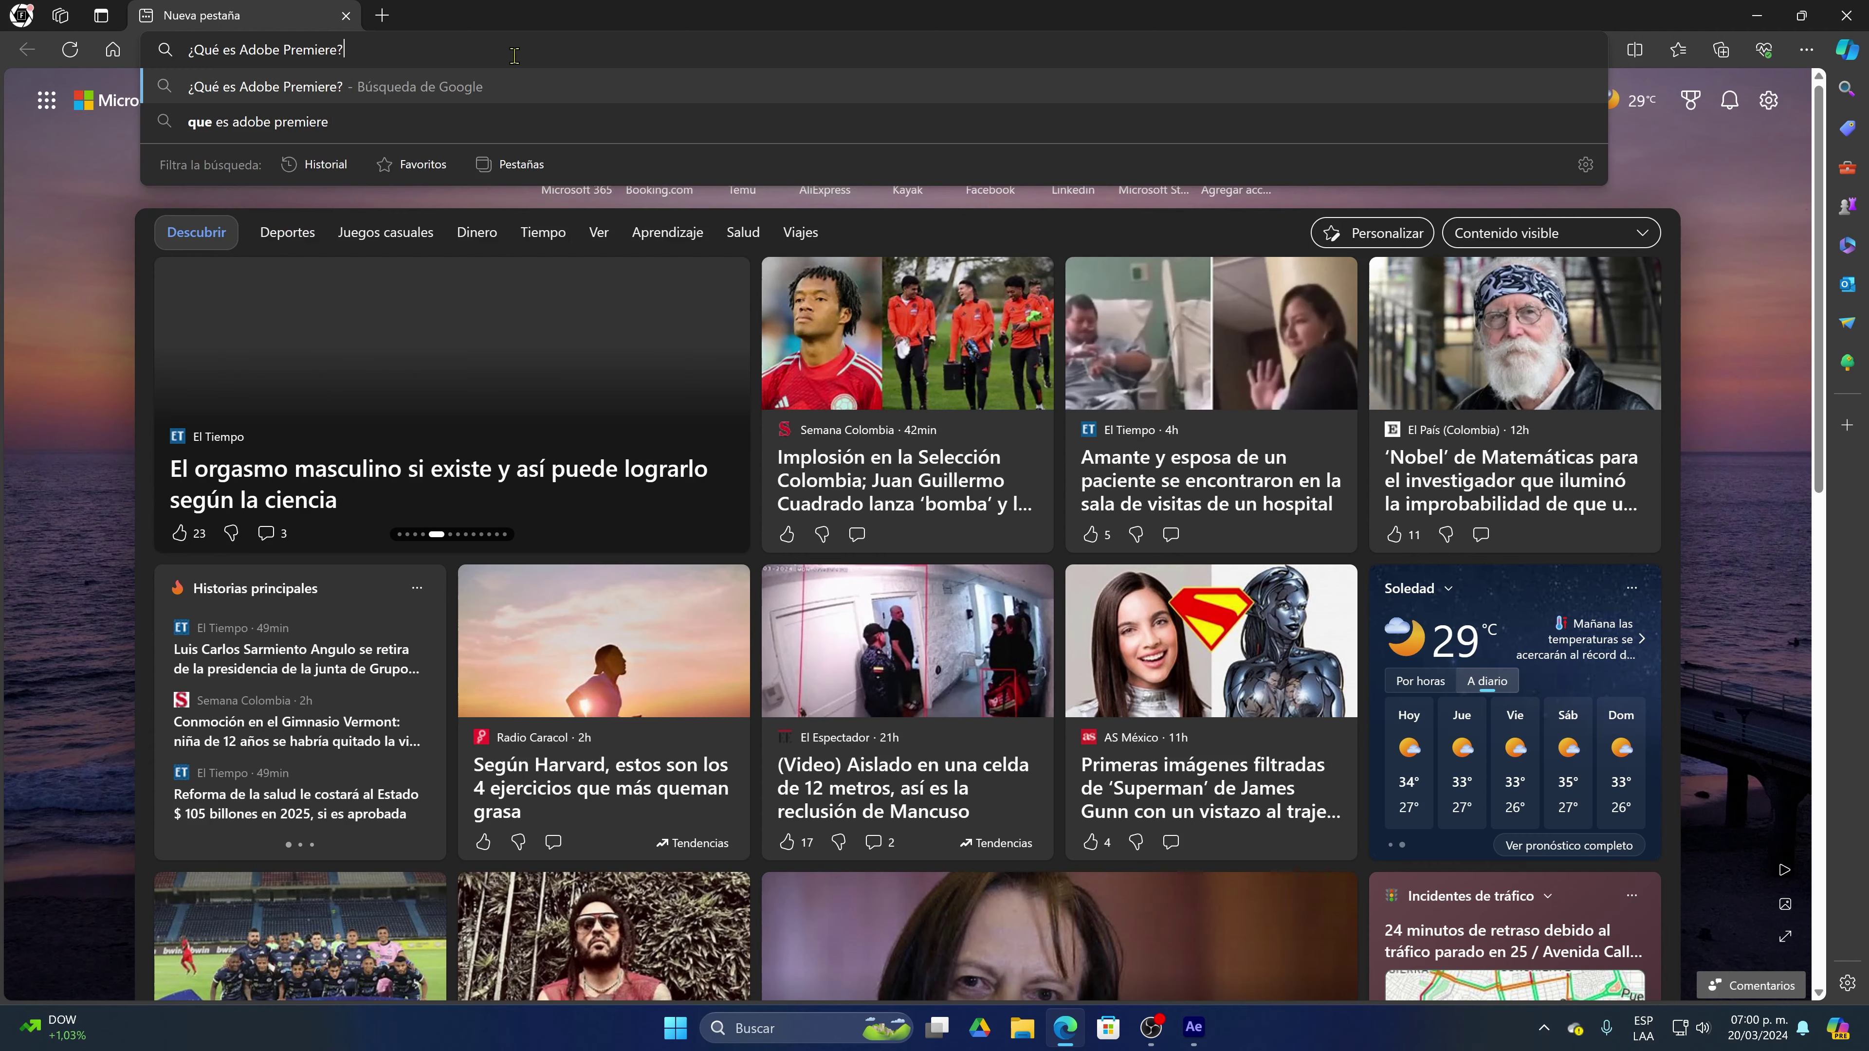
key(Return)
Open Adobe's Premiere product page from the results and copy the descriptive paragraph beginning "Edita, recorta y elabora tus videos"
click(500, 305)
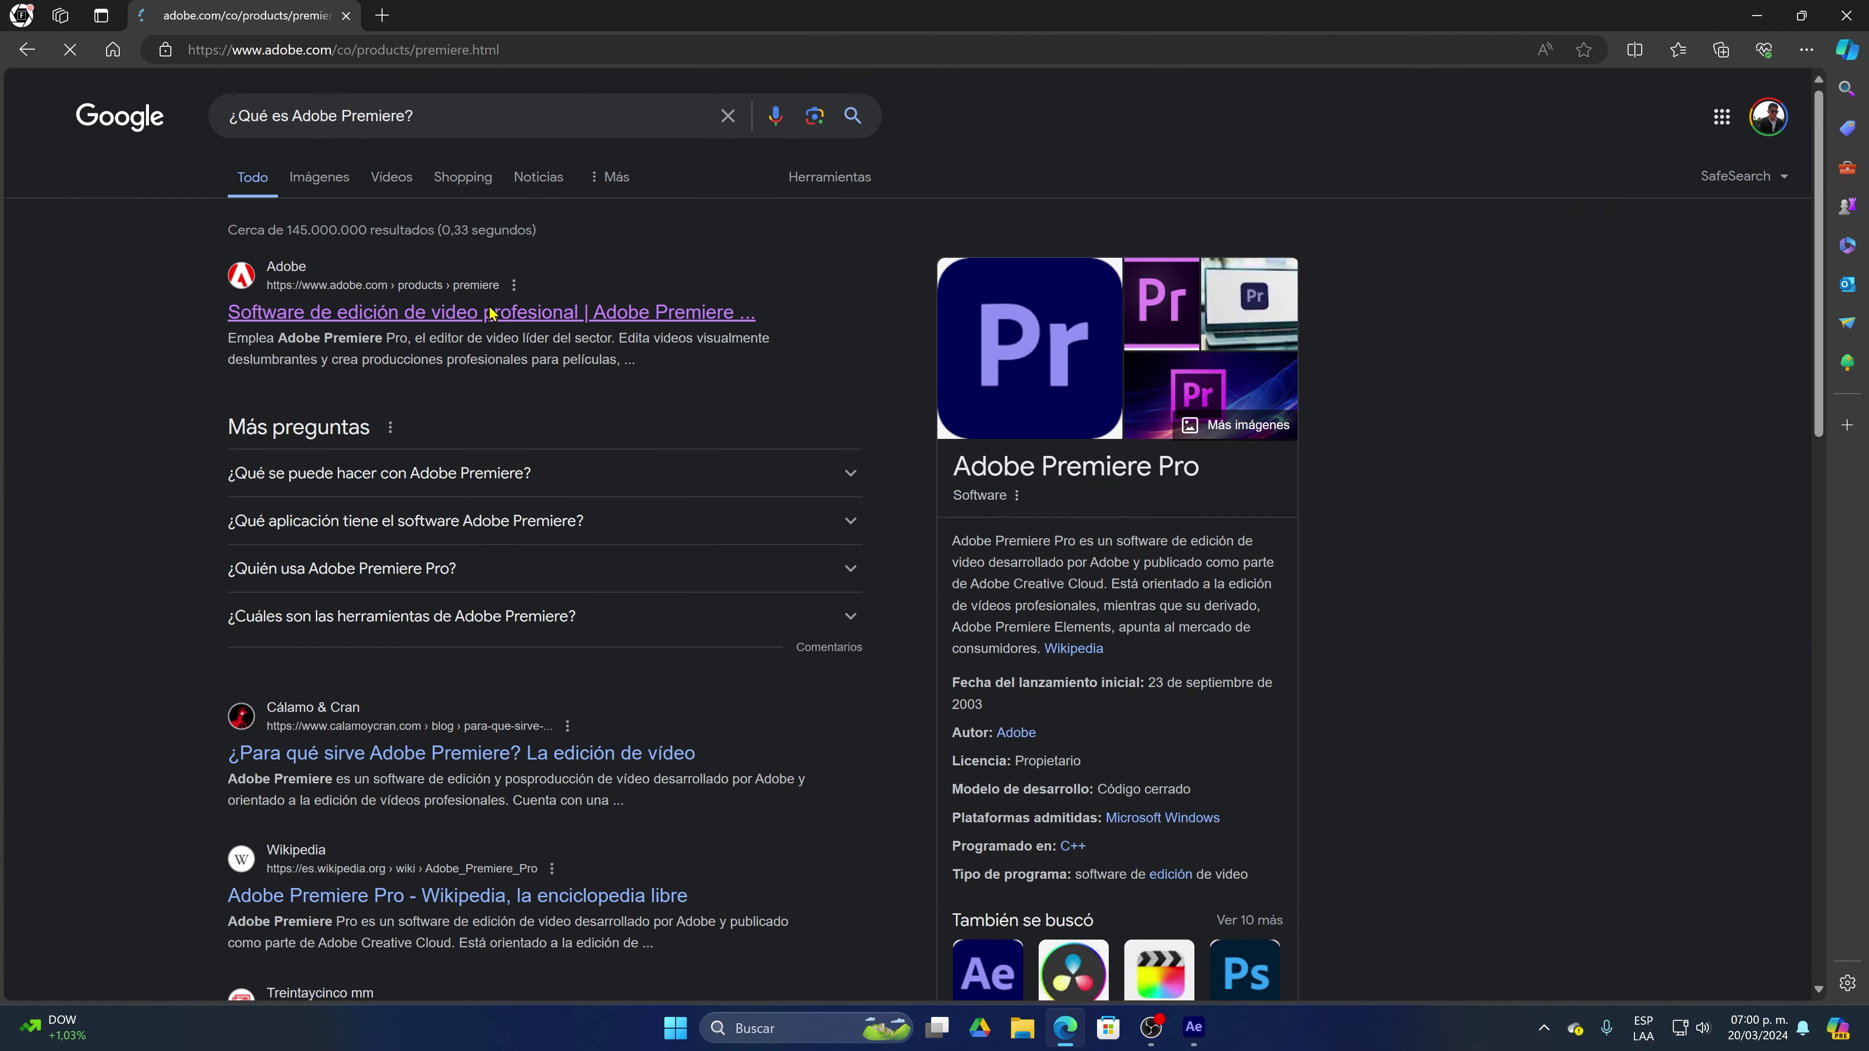
drag(326, 366, 648, 457)
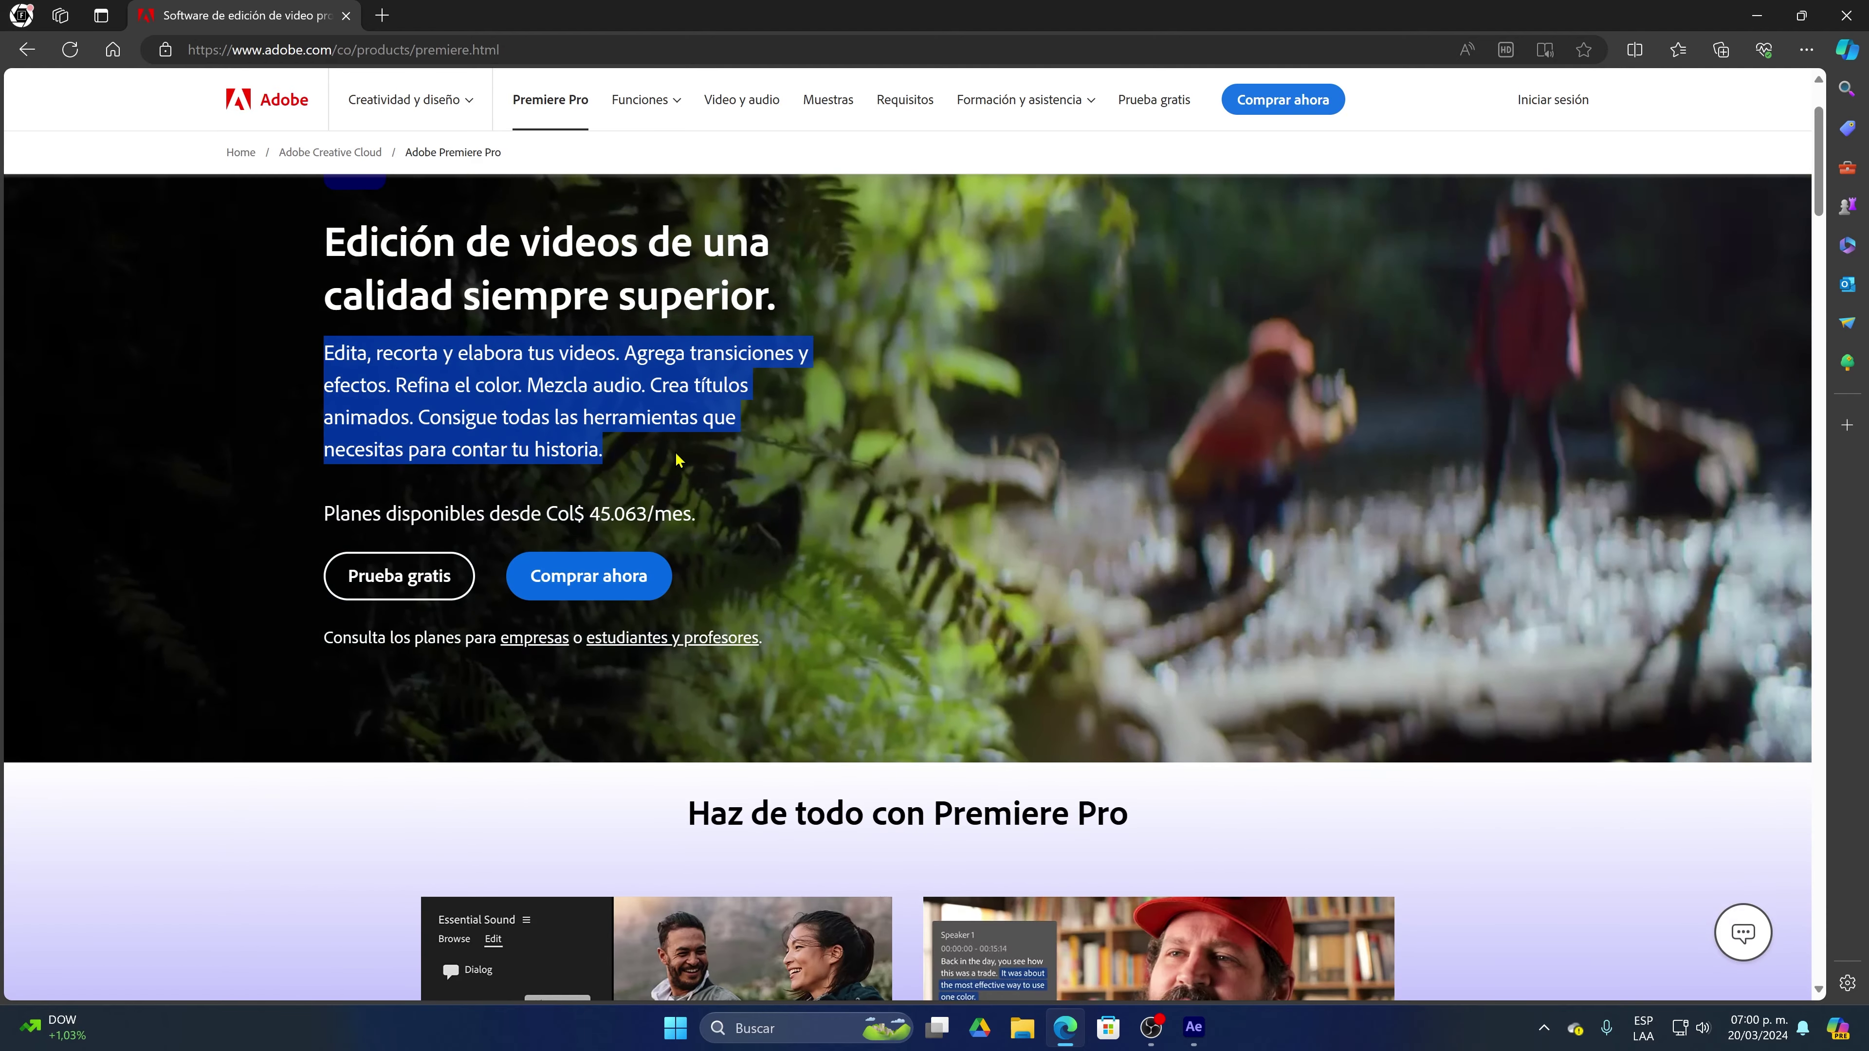
right_click(572, 399)
click(630, 414)
Return to After Effects, paste the copied paragraph into a new text layer and move that layer above Texto 2
key(alt+Tab)
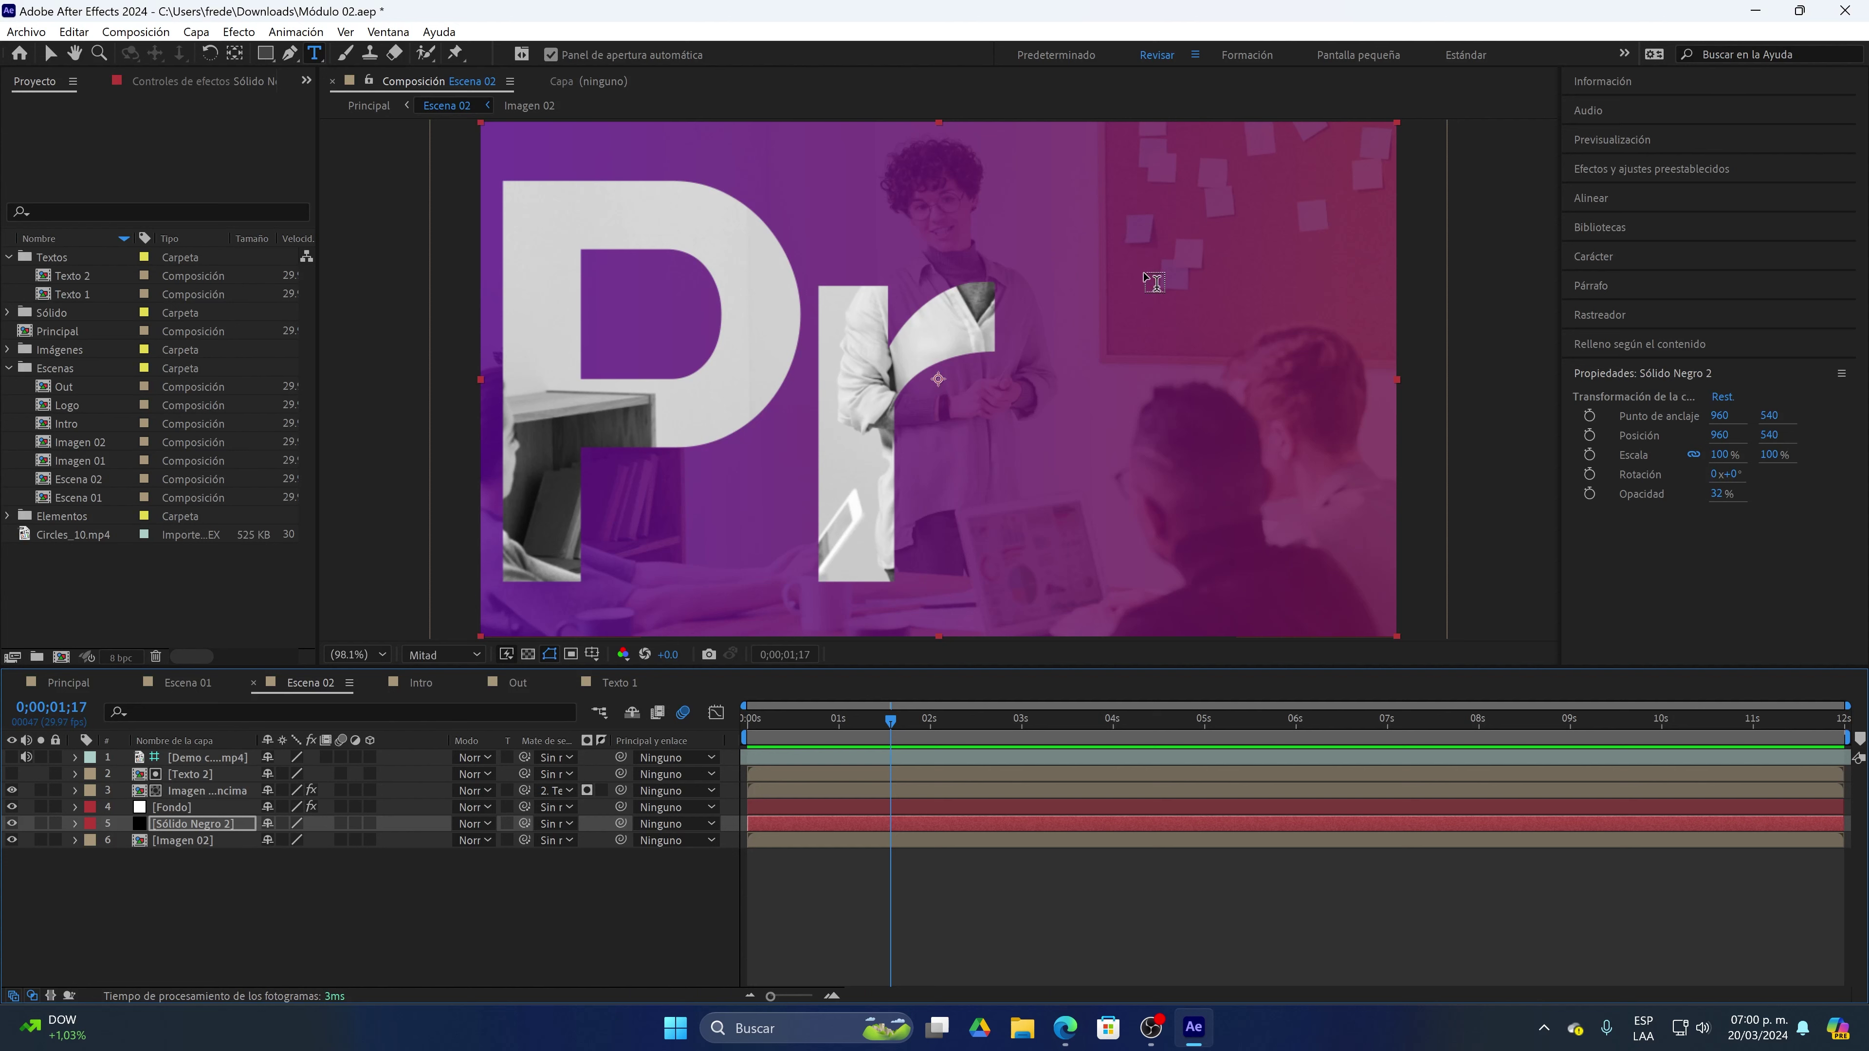
click(1088, 264)
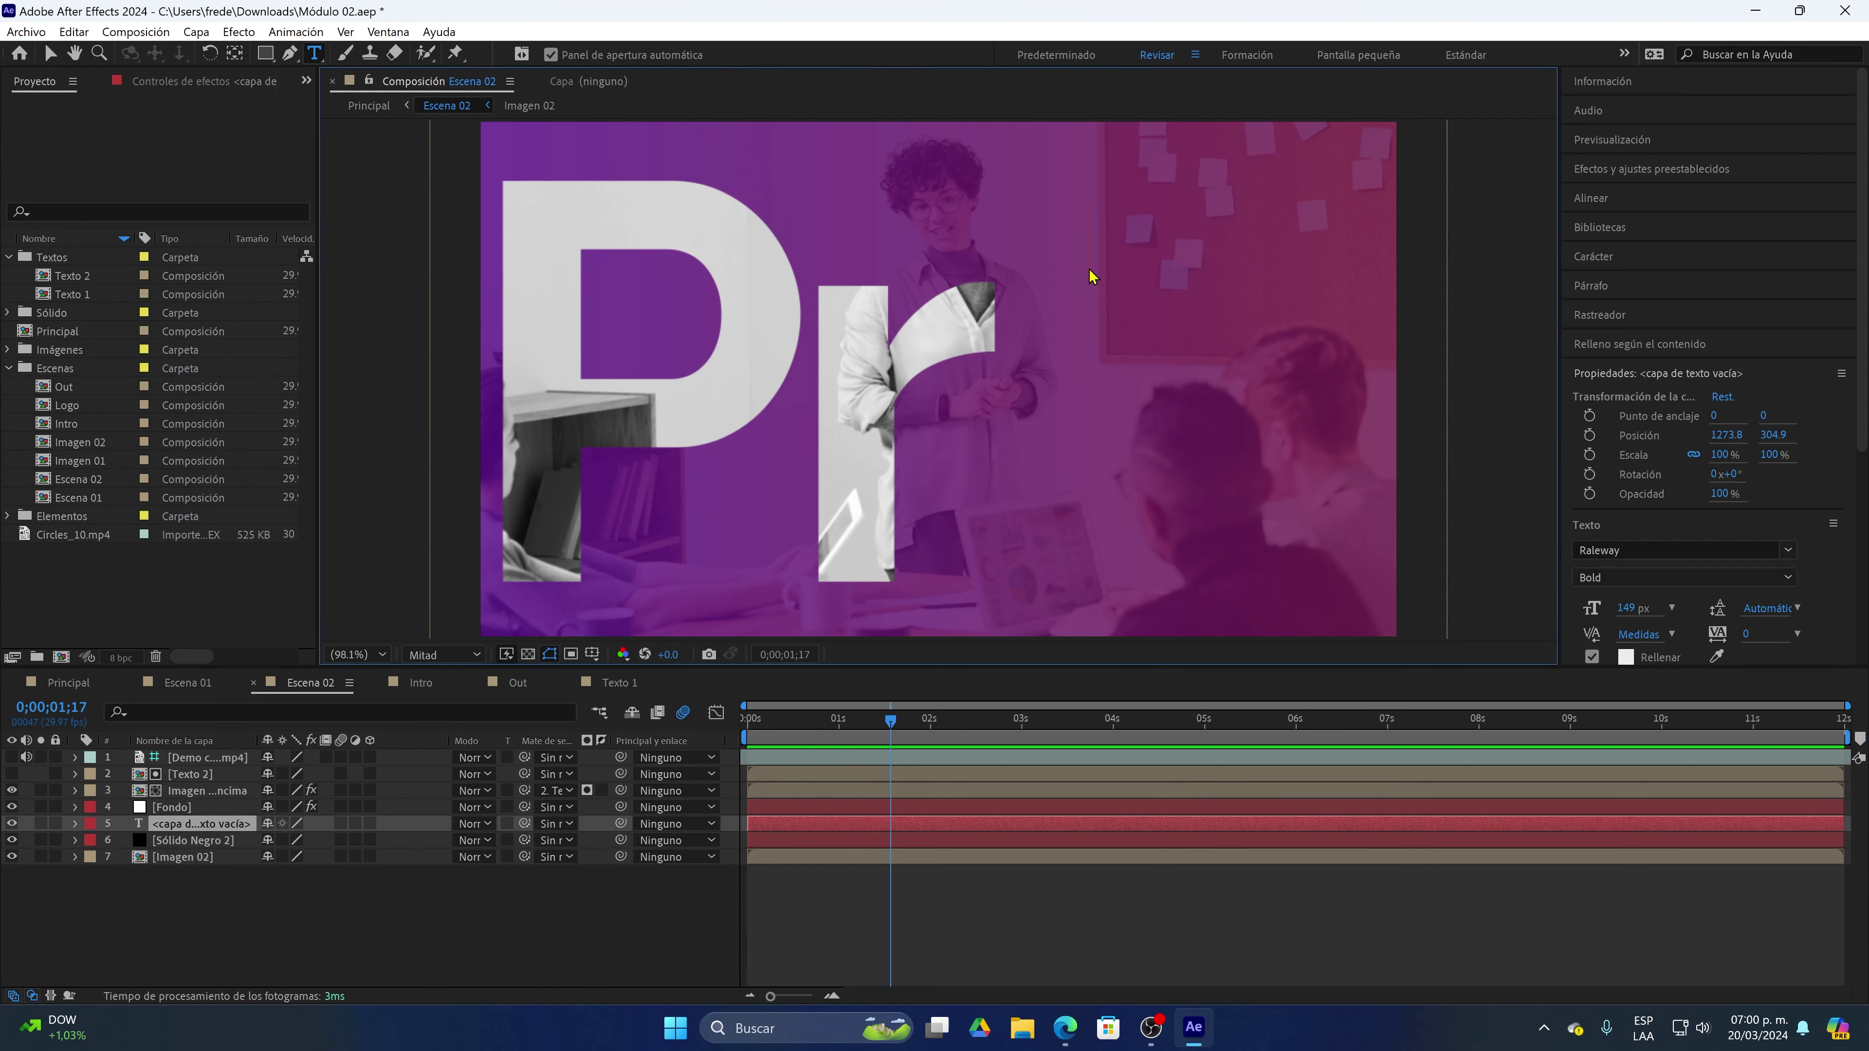
right_click(1089, 270)
click(1147, 352)
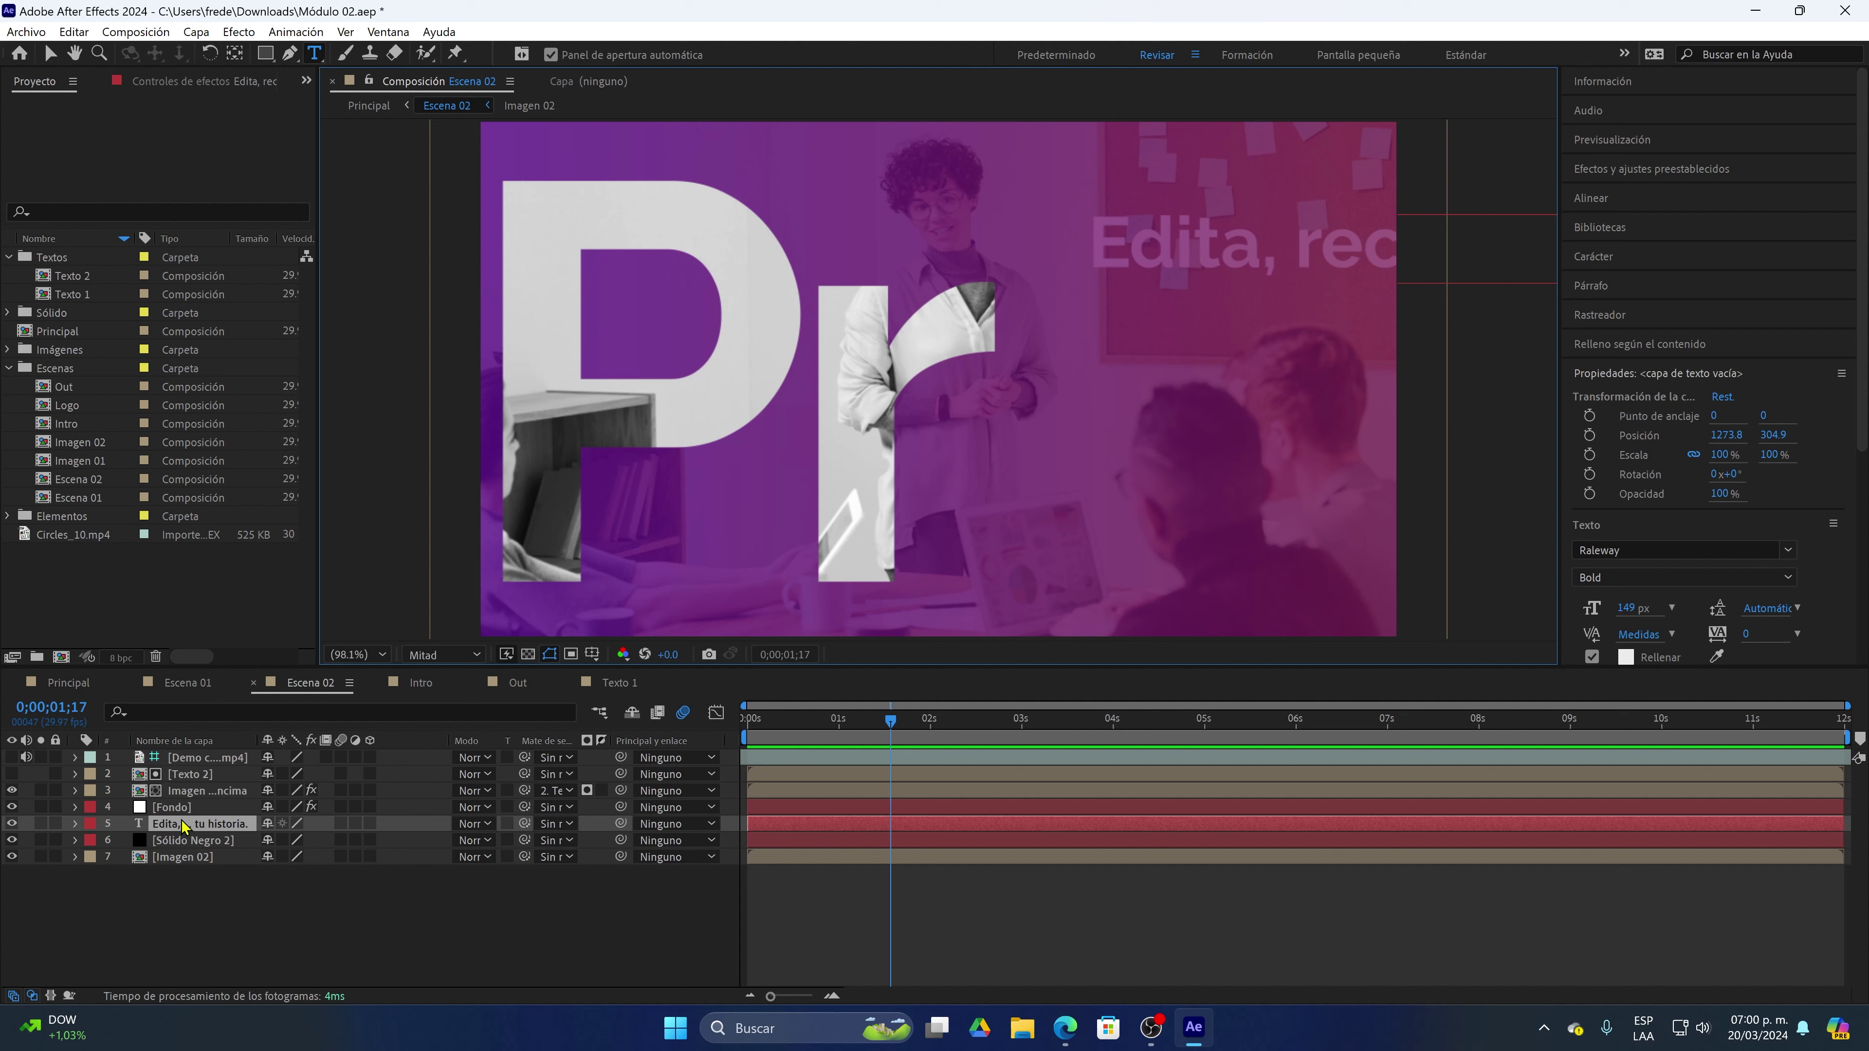
drag(184, 826, 169, 770)
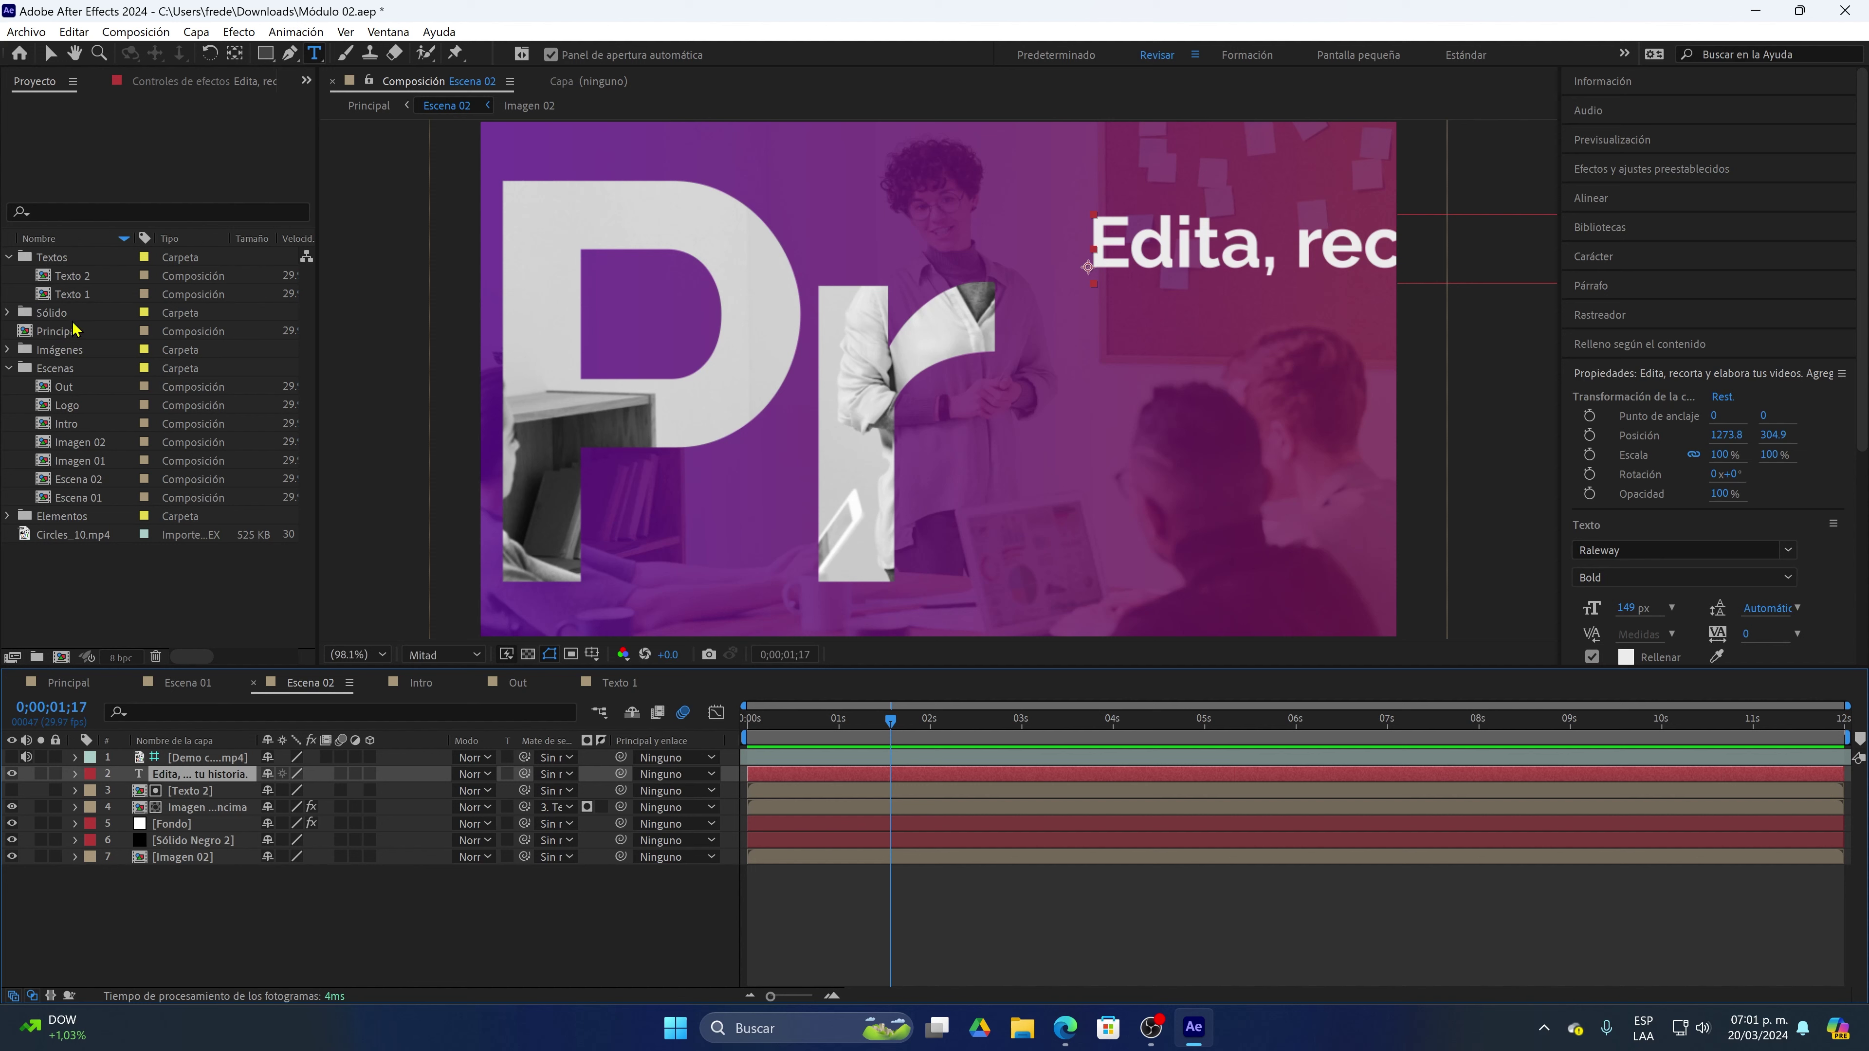
Set the pasted paragraph's font size to 42 px and place its start just beside the Pr letters
double_click(235, 774)
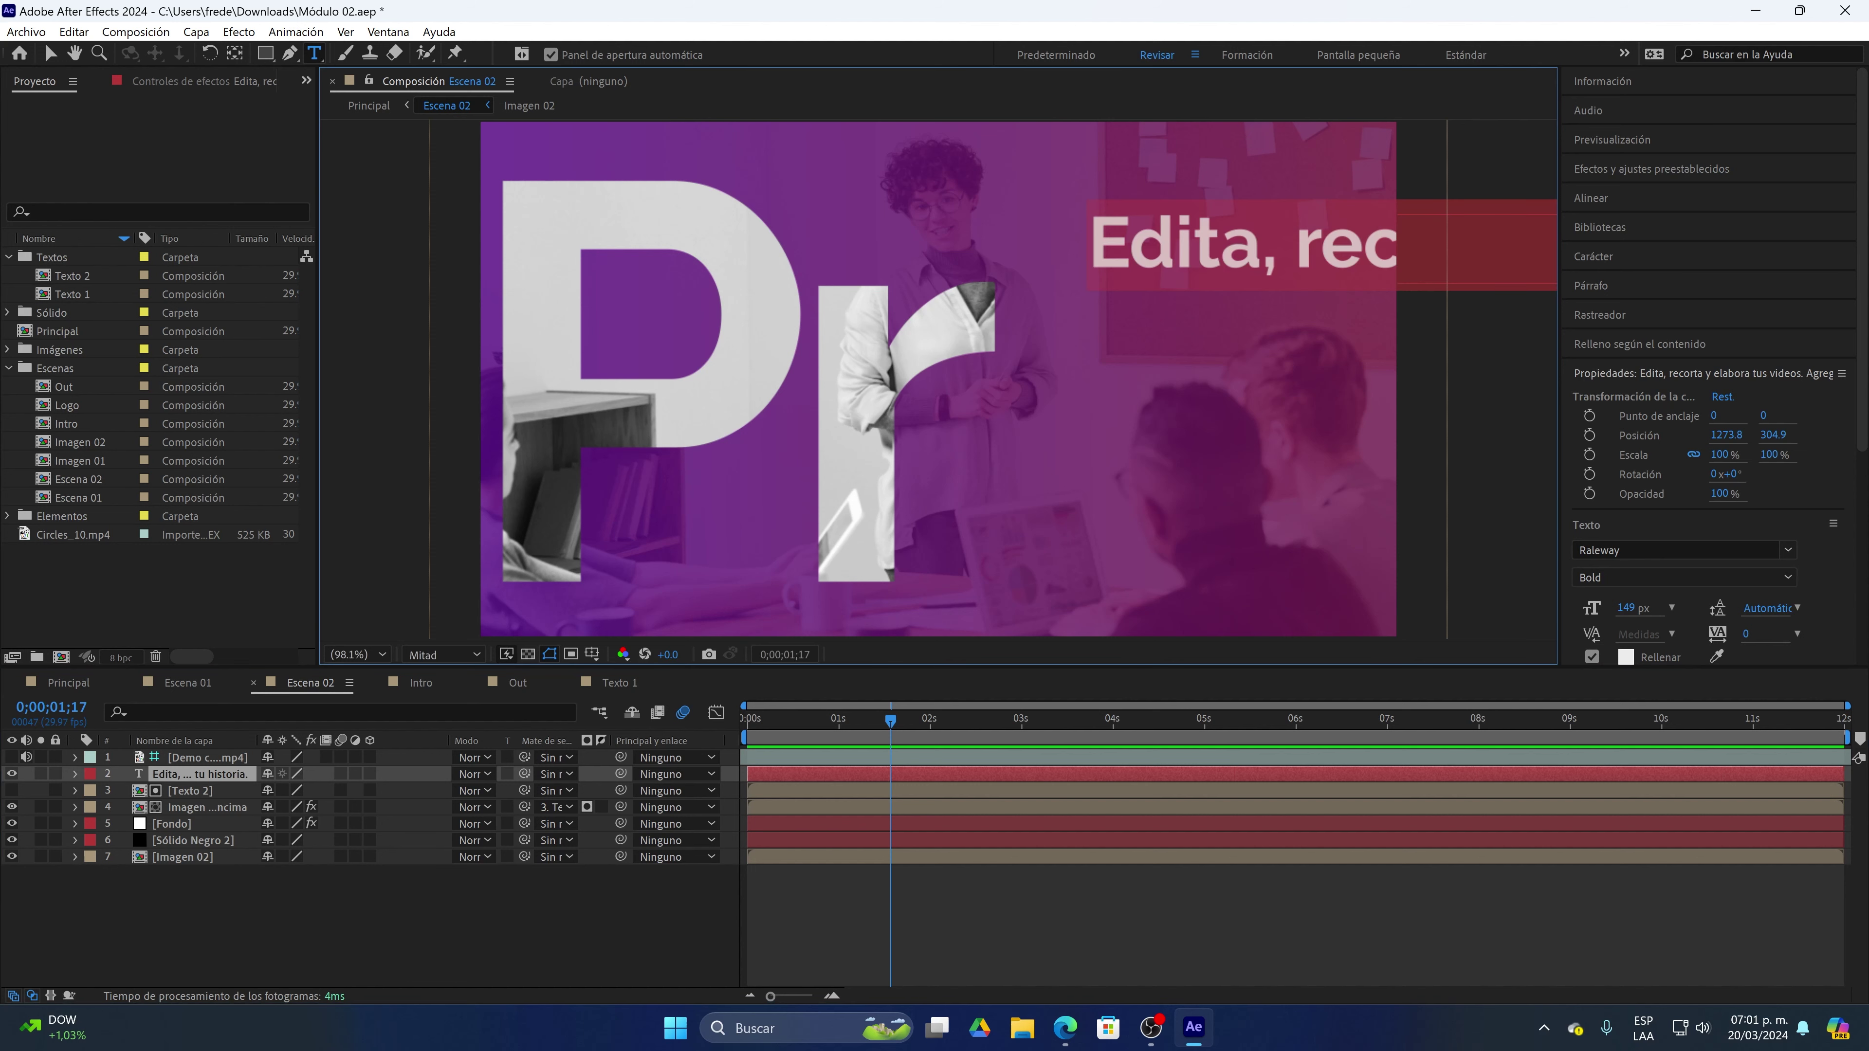
click(1622, 262)
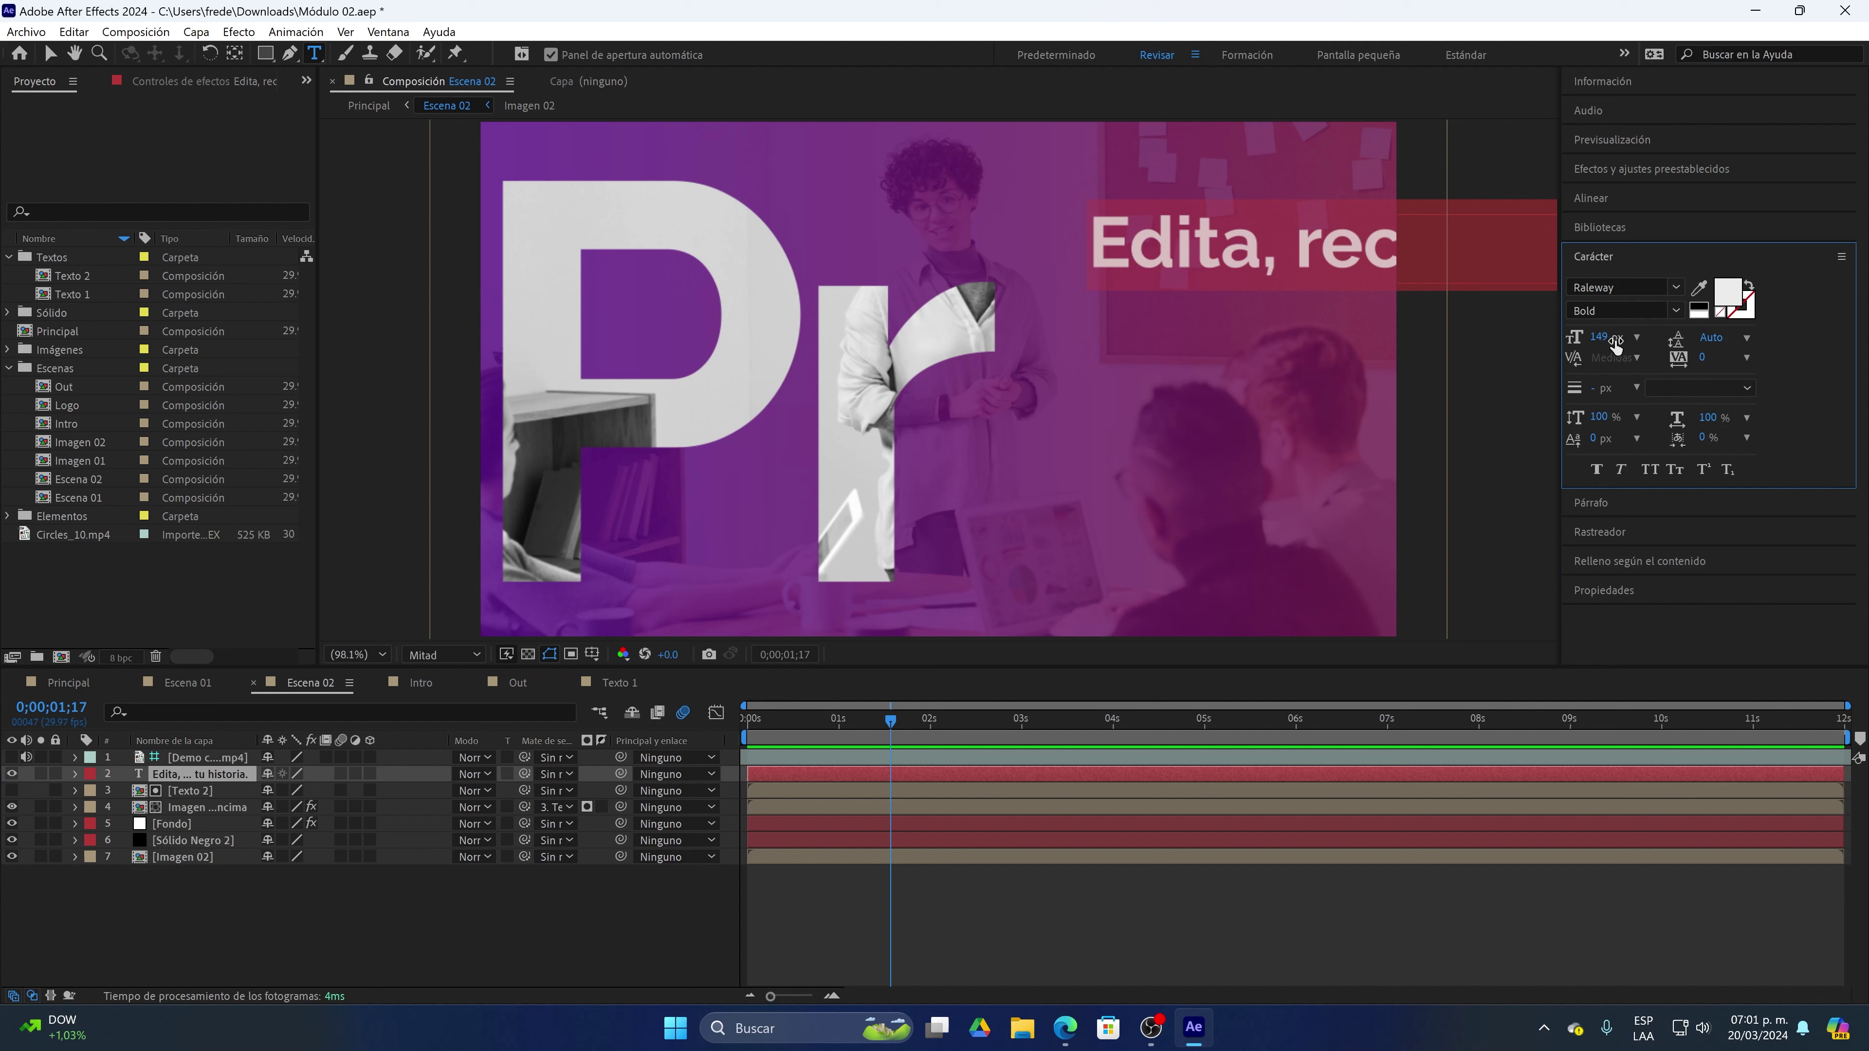
drag(1603, 339, 1464, 347)
key(ctrl+z)
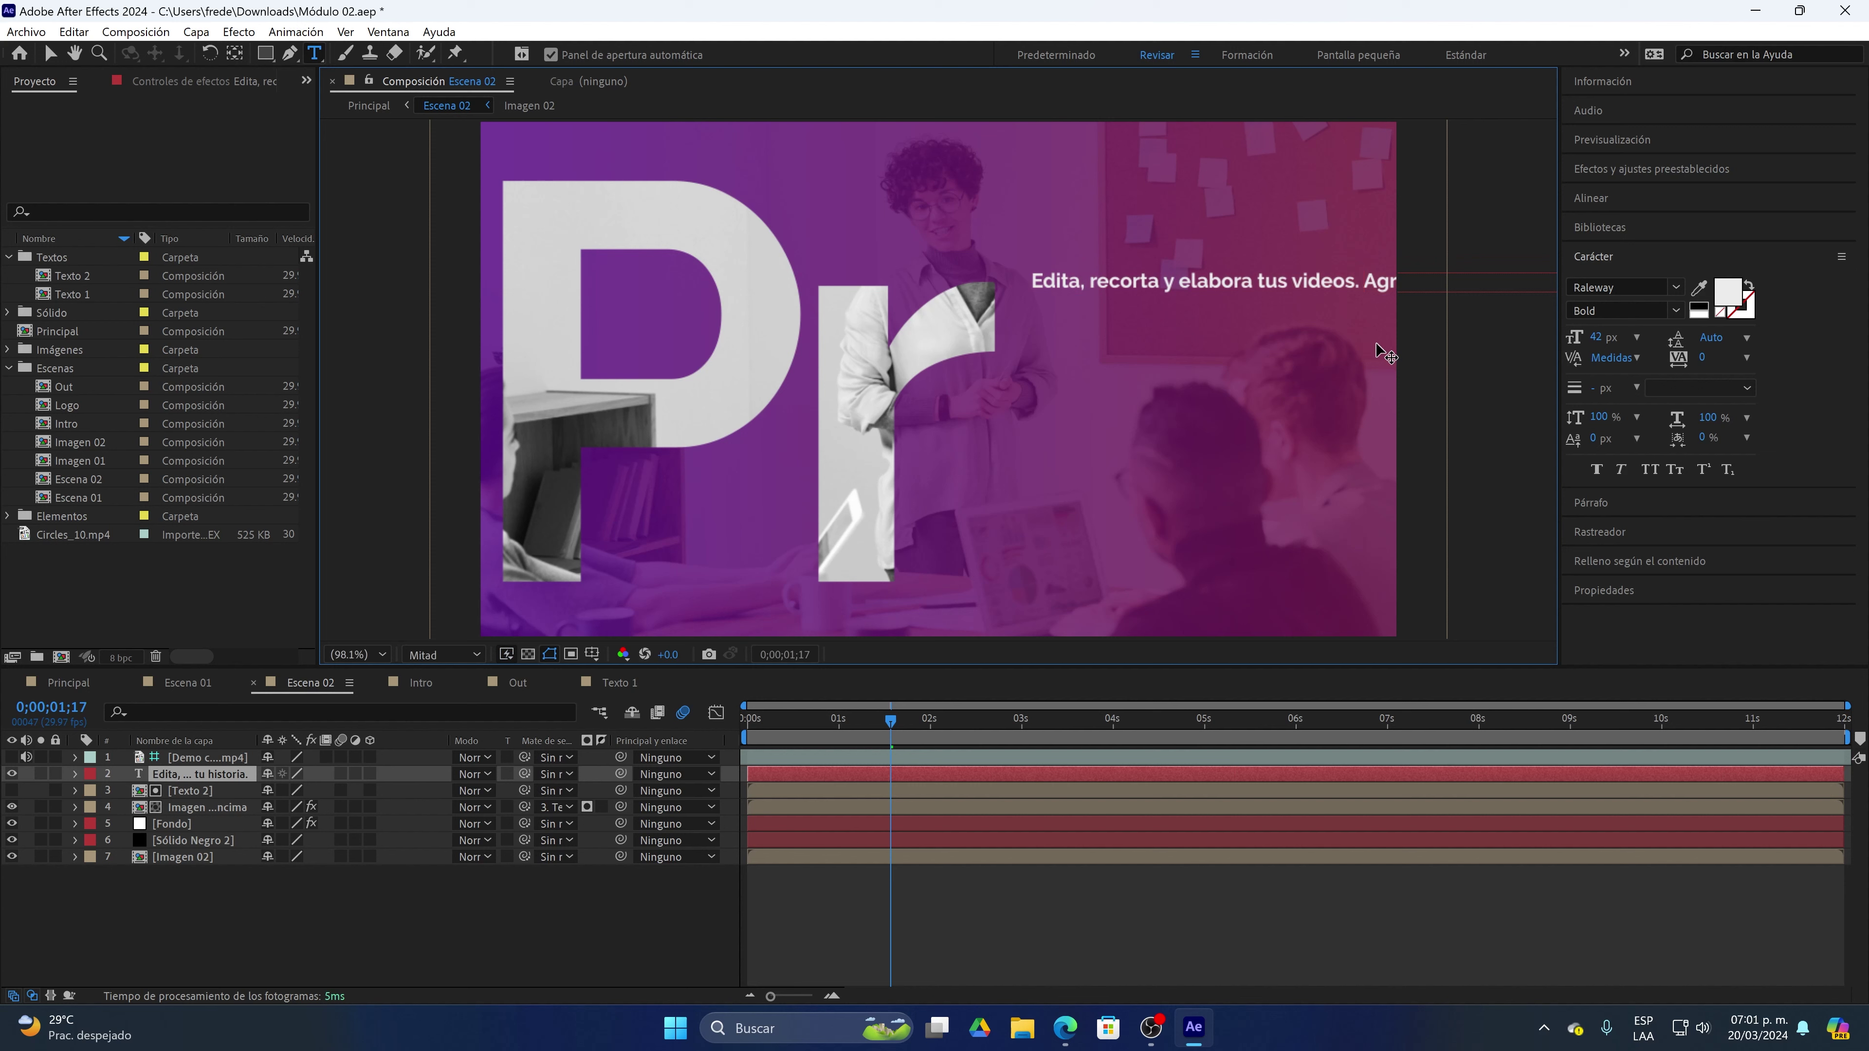
Break the paragraph into six lines, starting new ones at Agrega, Refina, Crea, Consigue and "que necesitas"
key(Return)
click(1326, 308)
key(Return)
click(1317, 336)
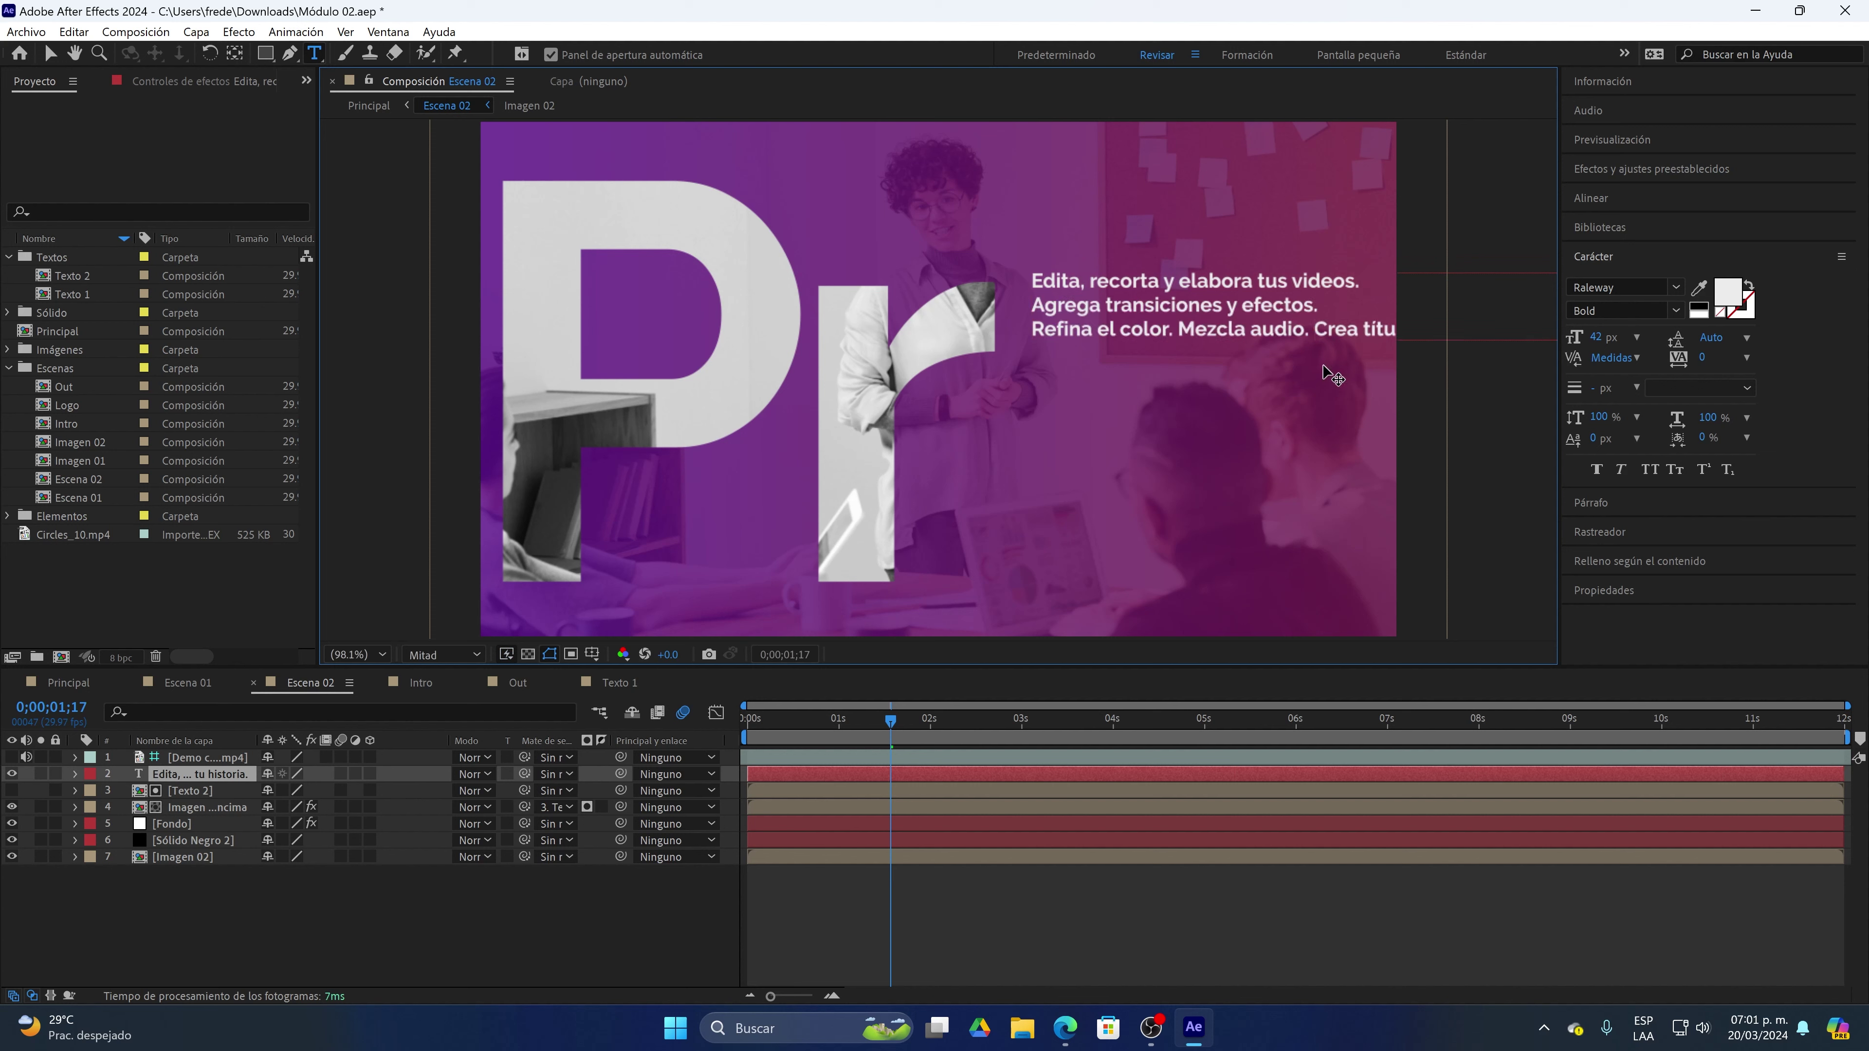
key(Return)
click(1262, 353)
key(Return)
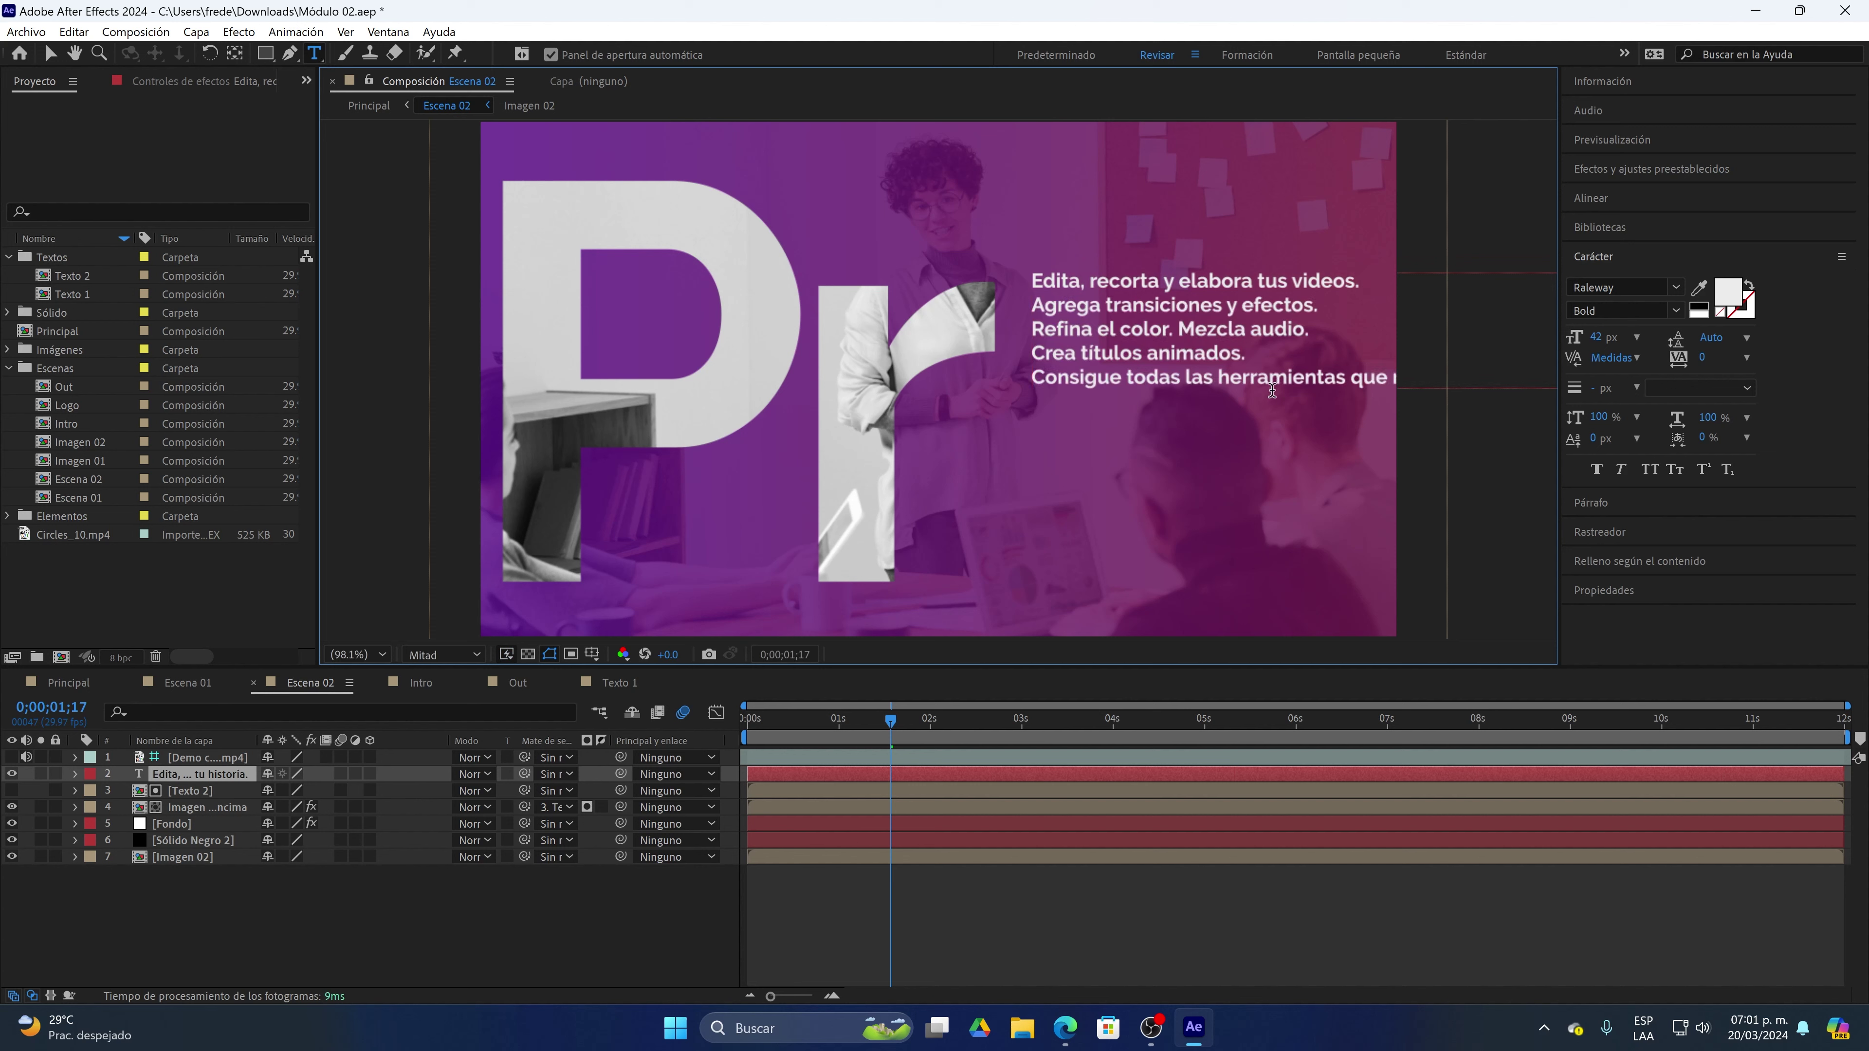
click(1352, 380)
key(Return)
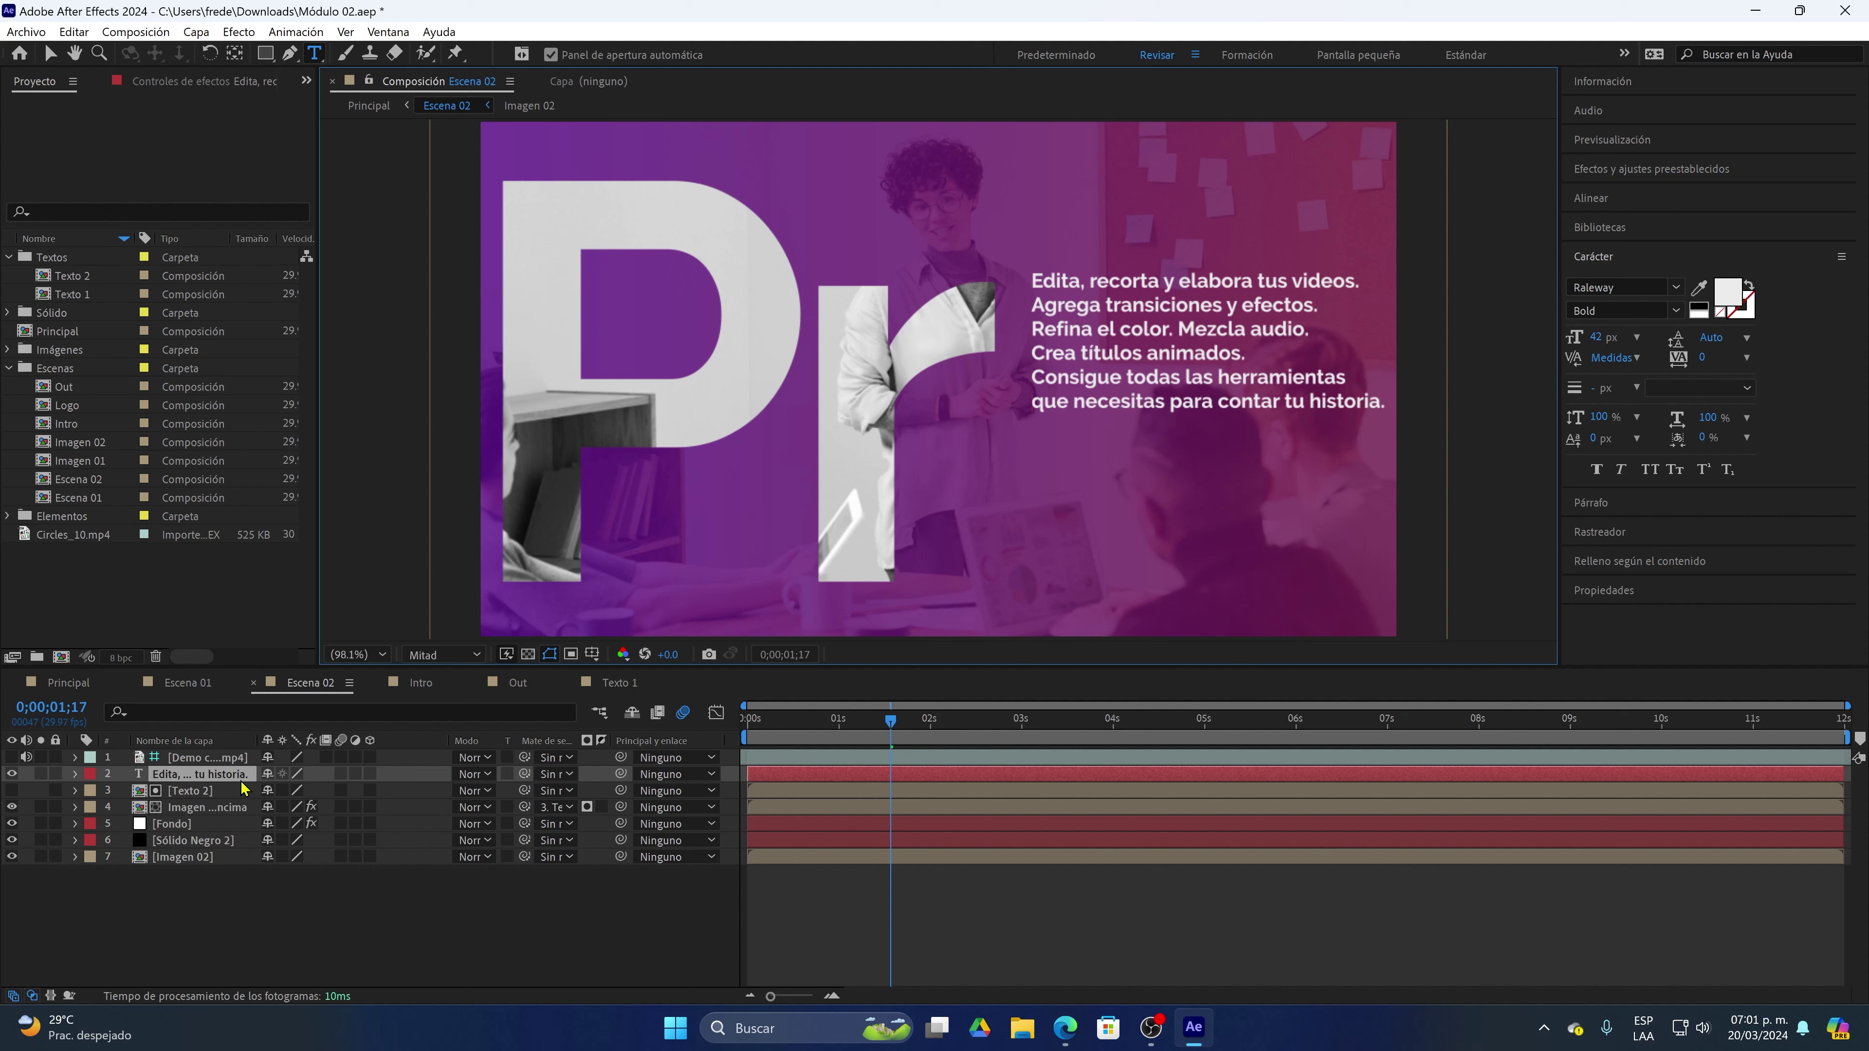
Set the whole paragraph's font size to 38 px and move it down into the lower-right area of the frame
key(ctrl+a)
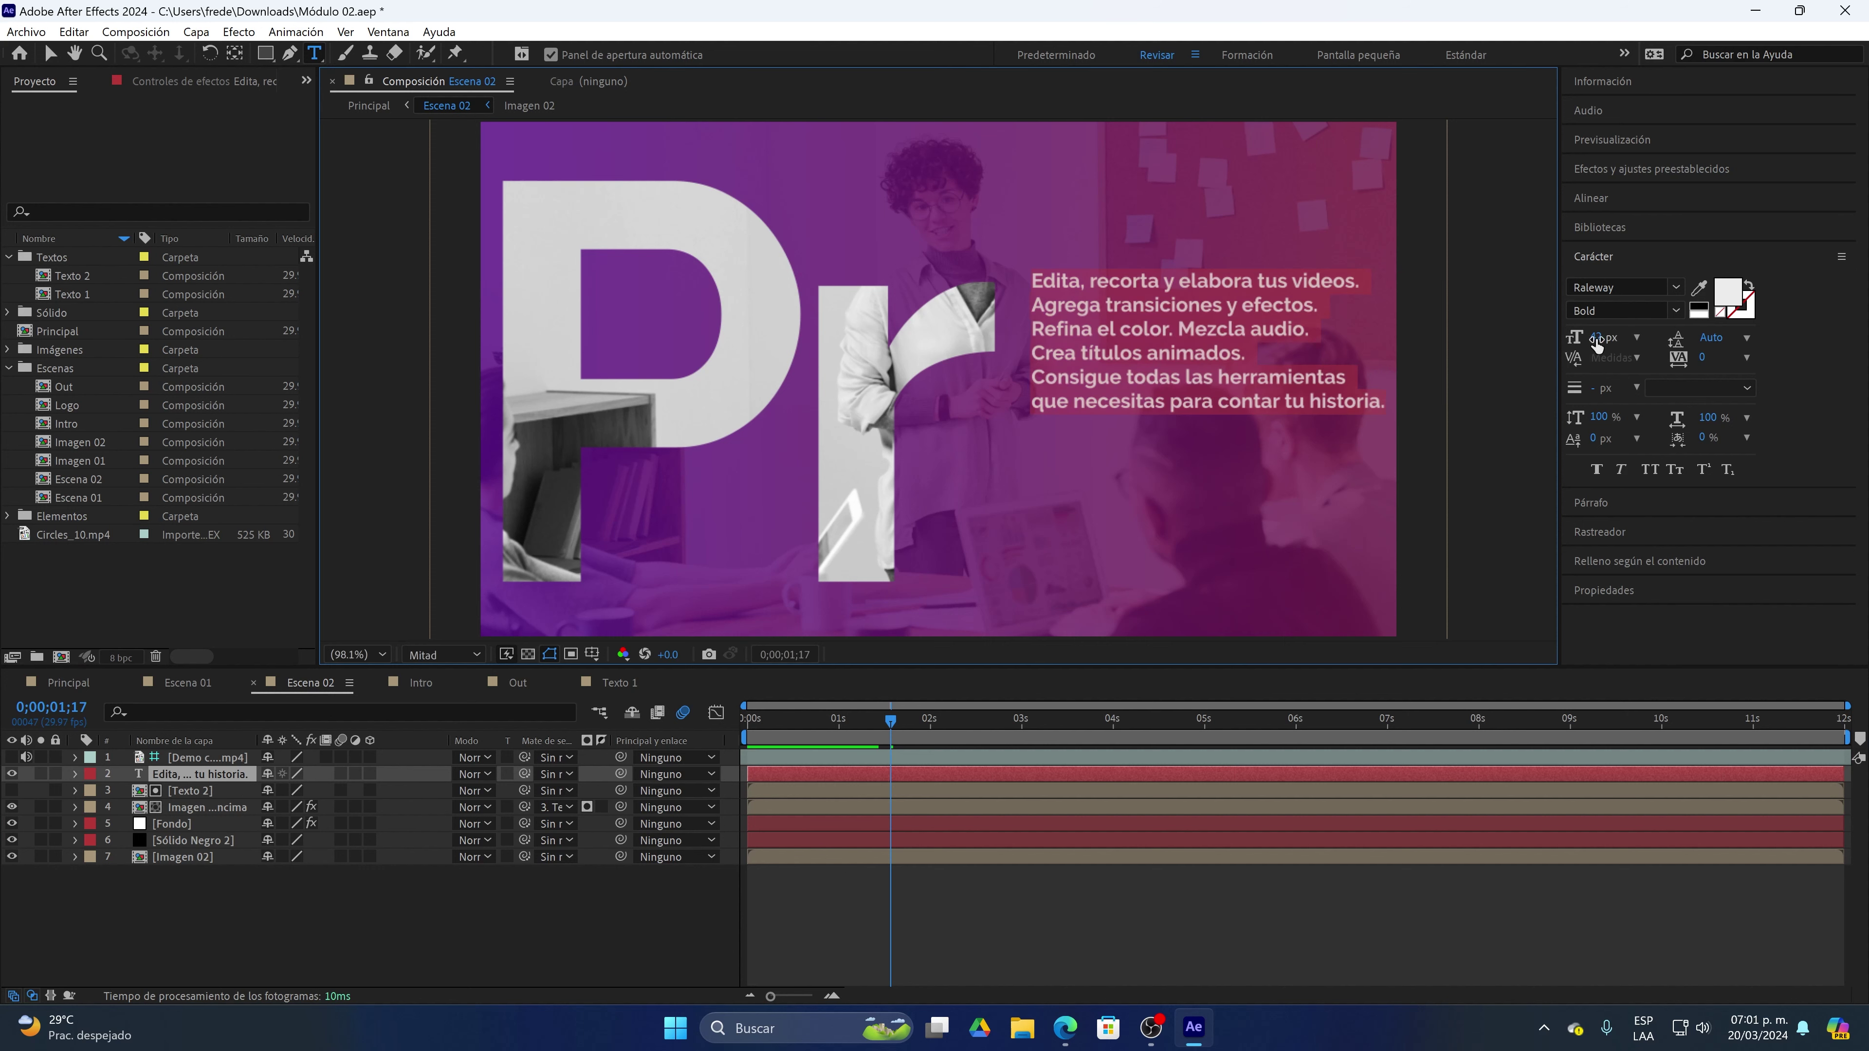
drag(1596, 345, 1592, 348)
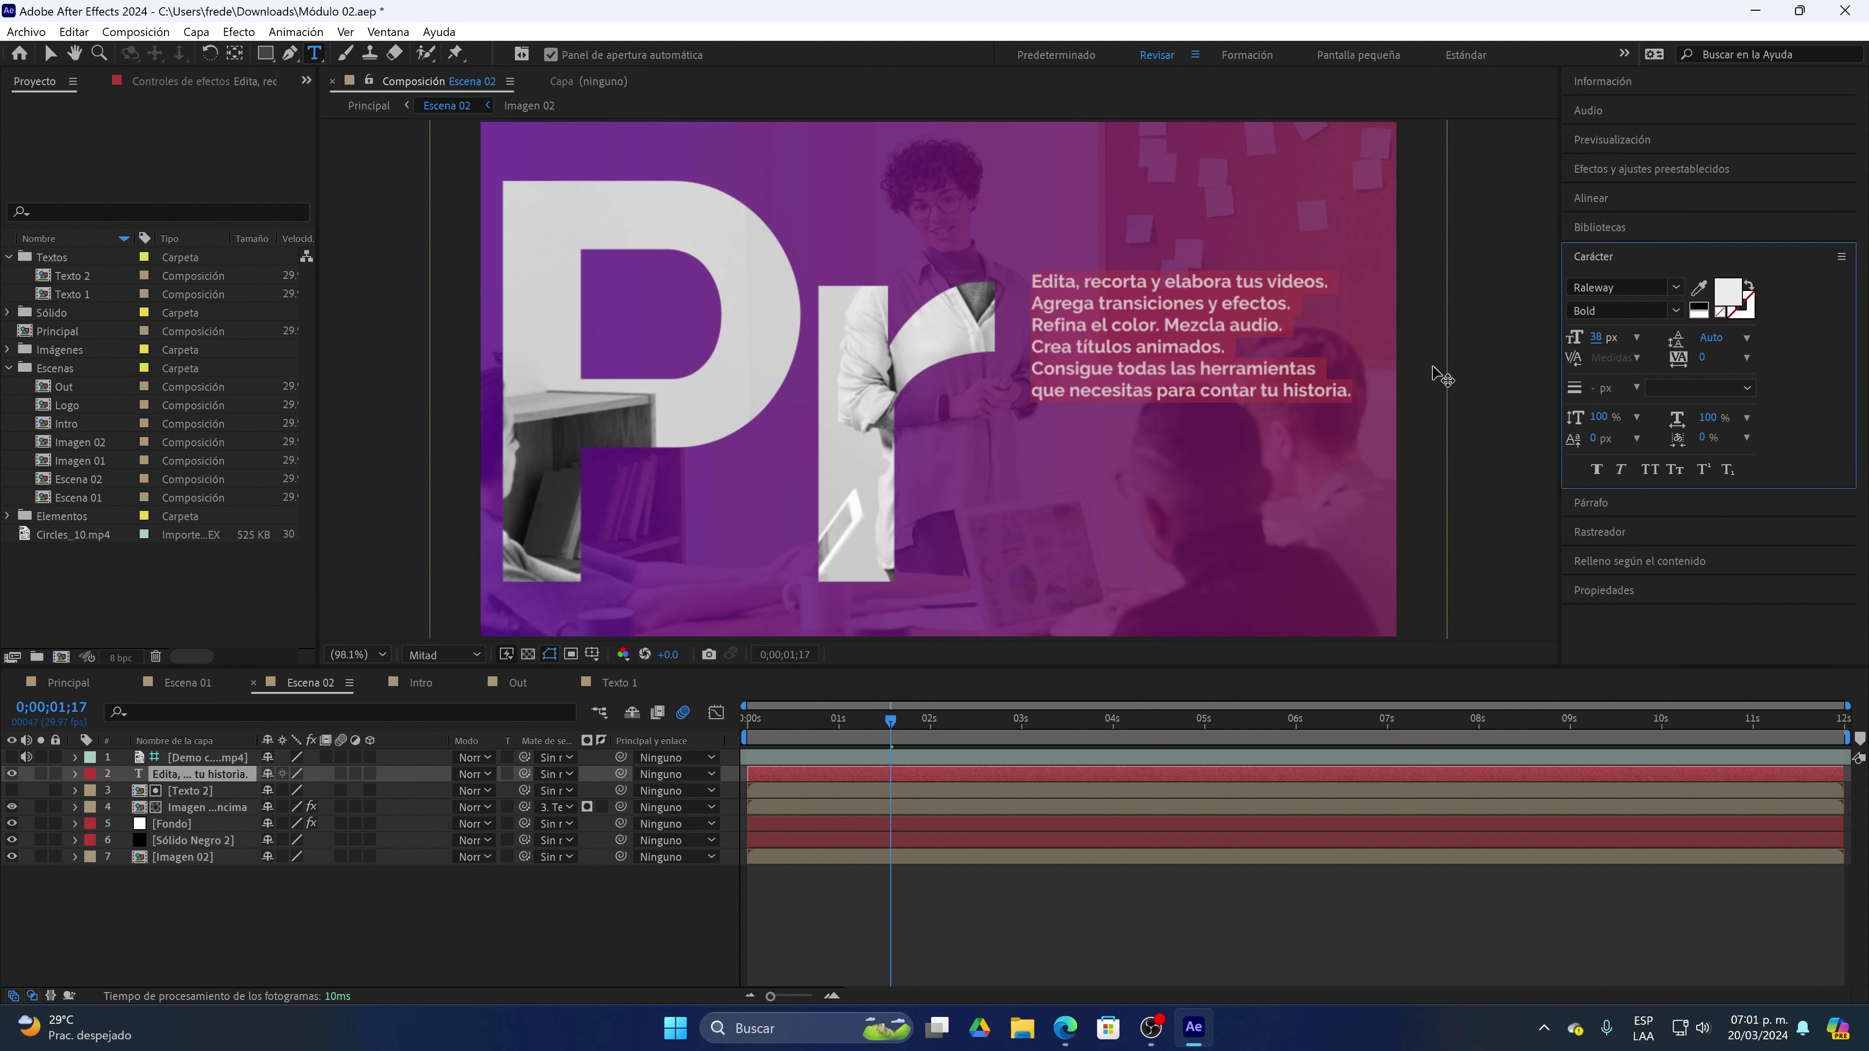
drag(1435, 375, 1431, 525)
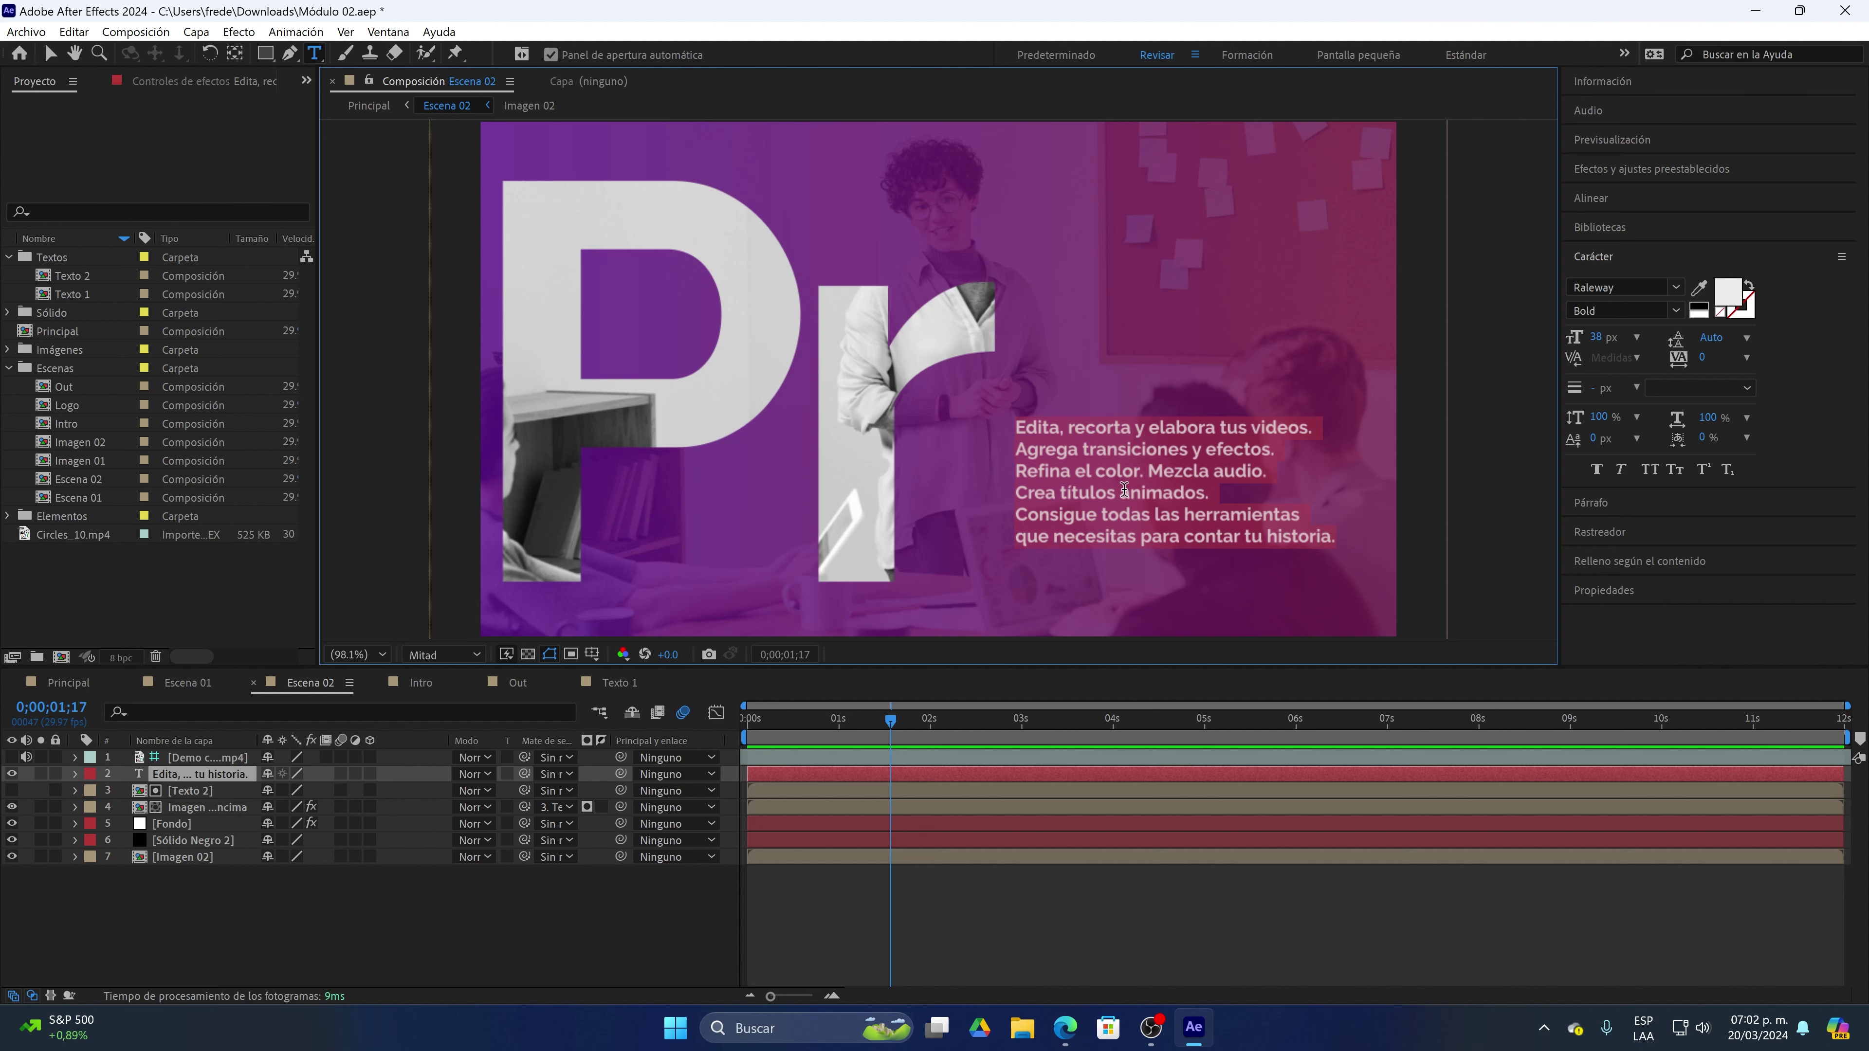
click(967, 773)
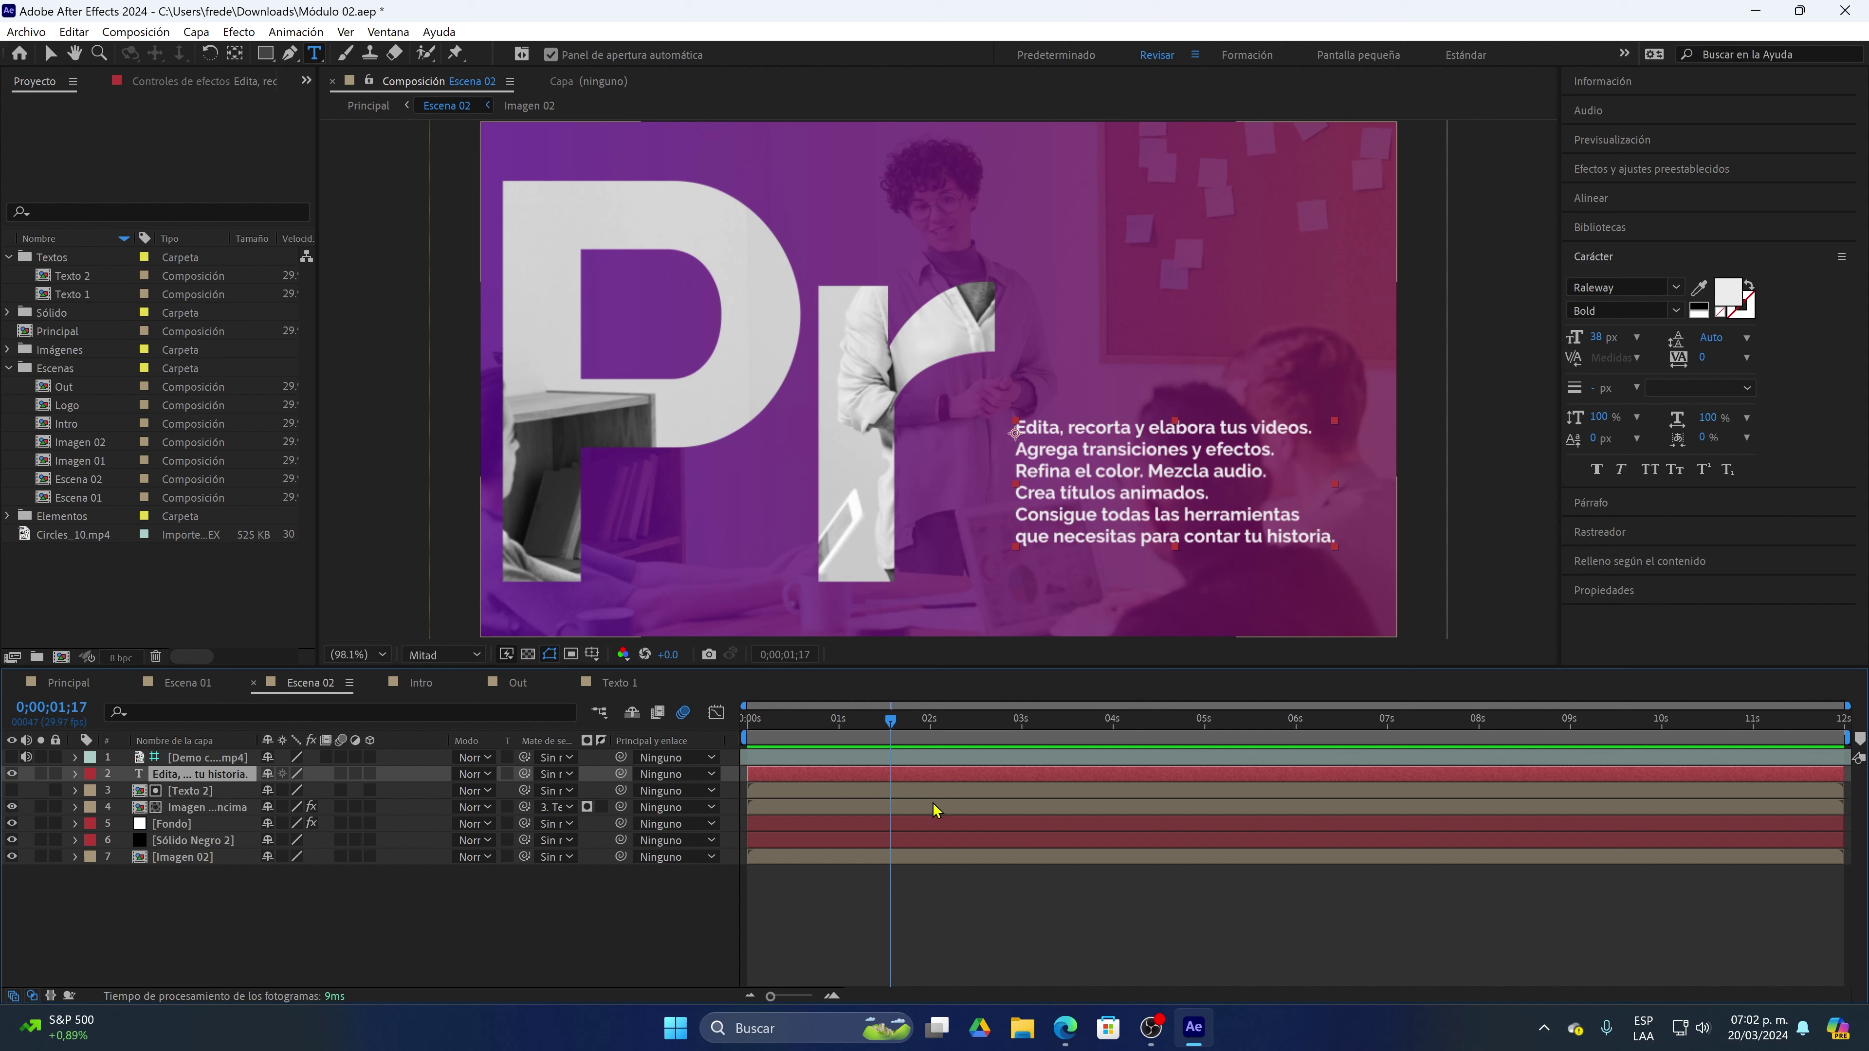
Add a Posición text animator to the paragraph layer and set its position to 0.0, 467.0
click(1601, 590)
scroll(1832, 595, down, 5)
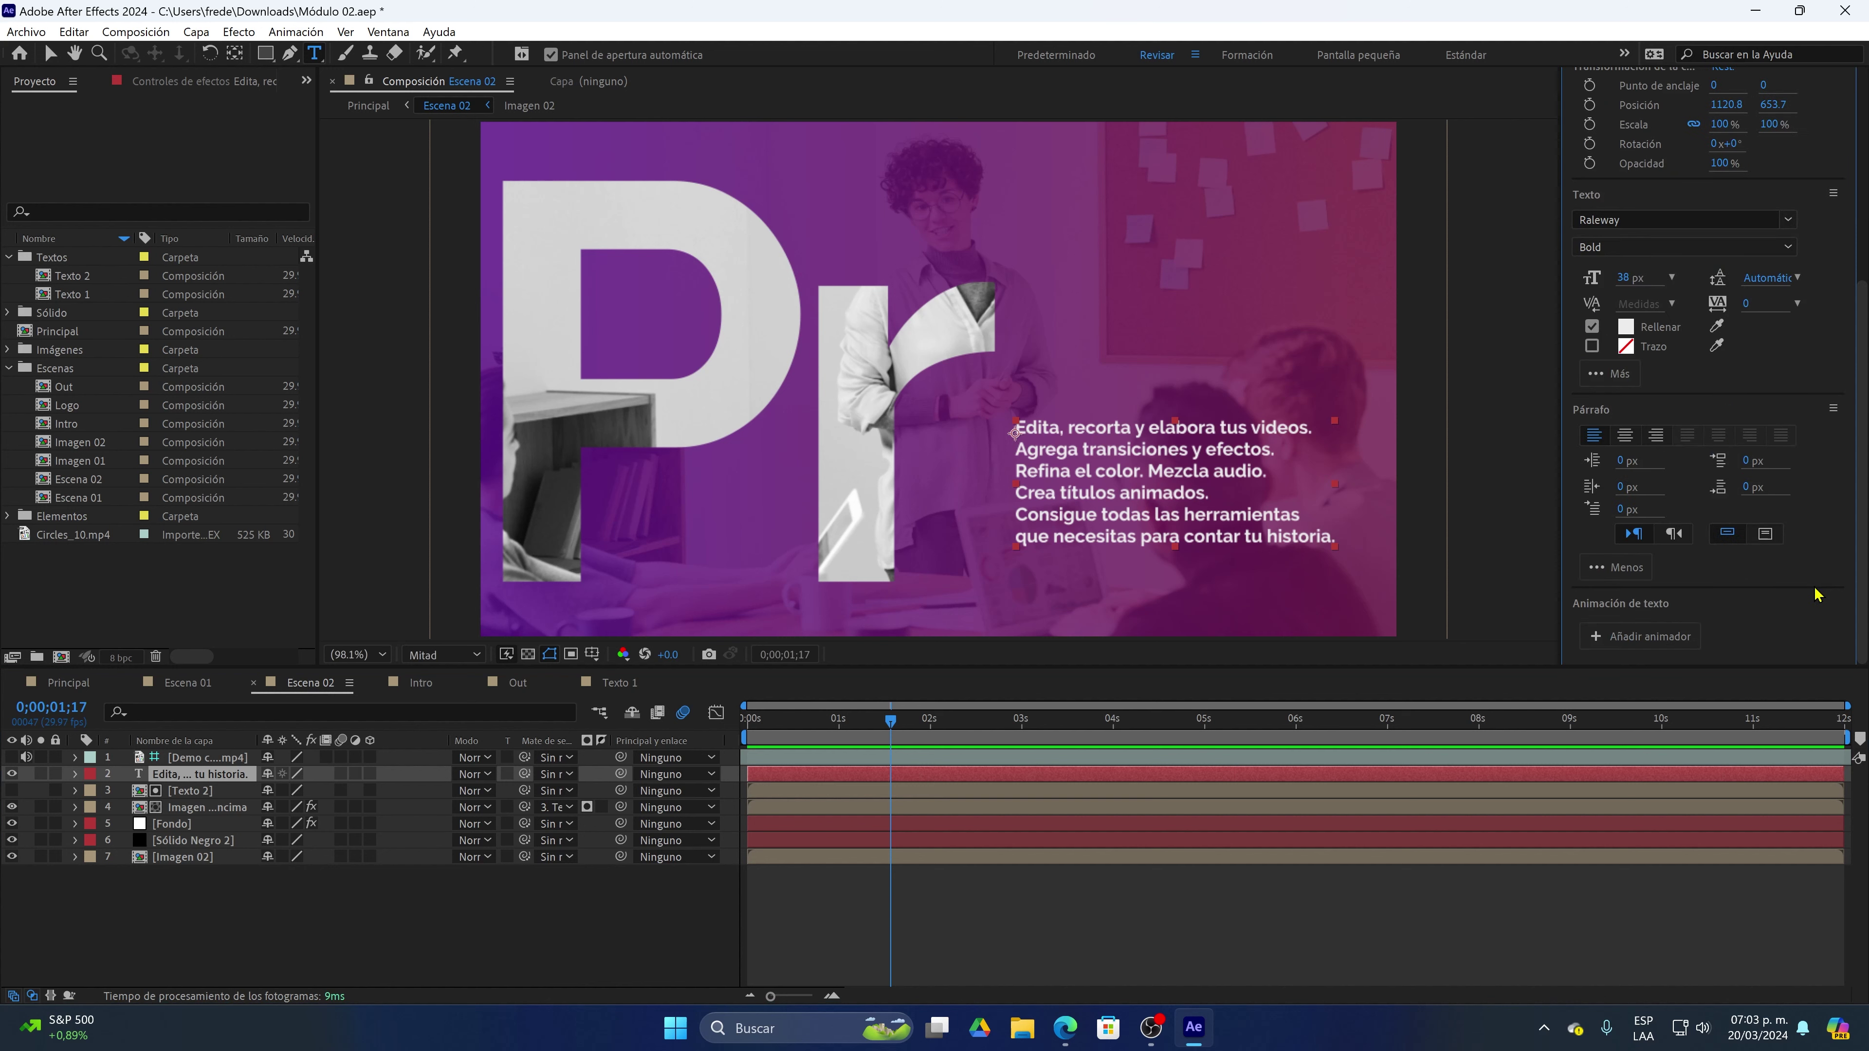
click(1632, 639)
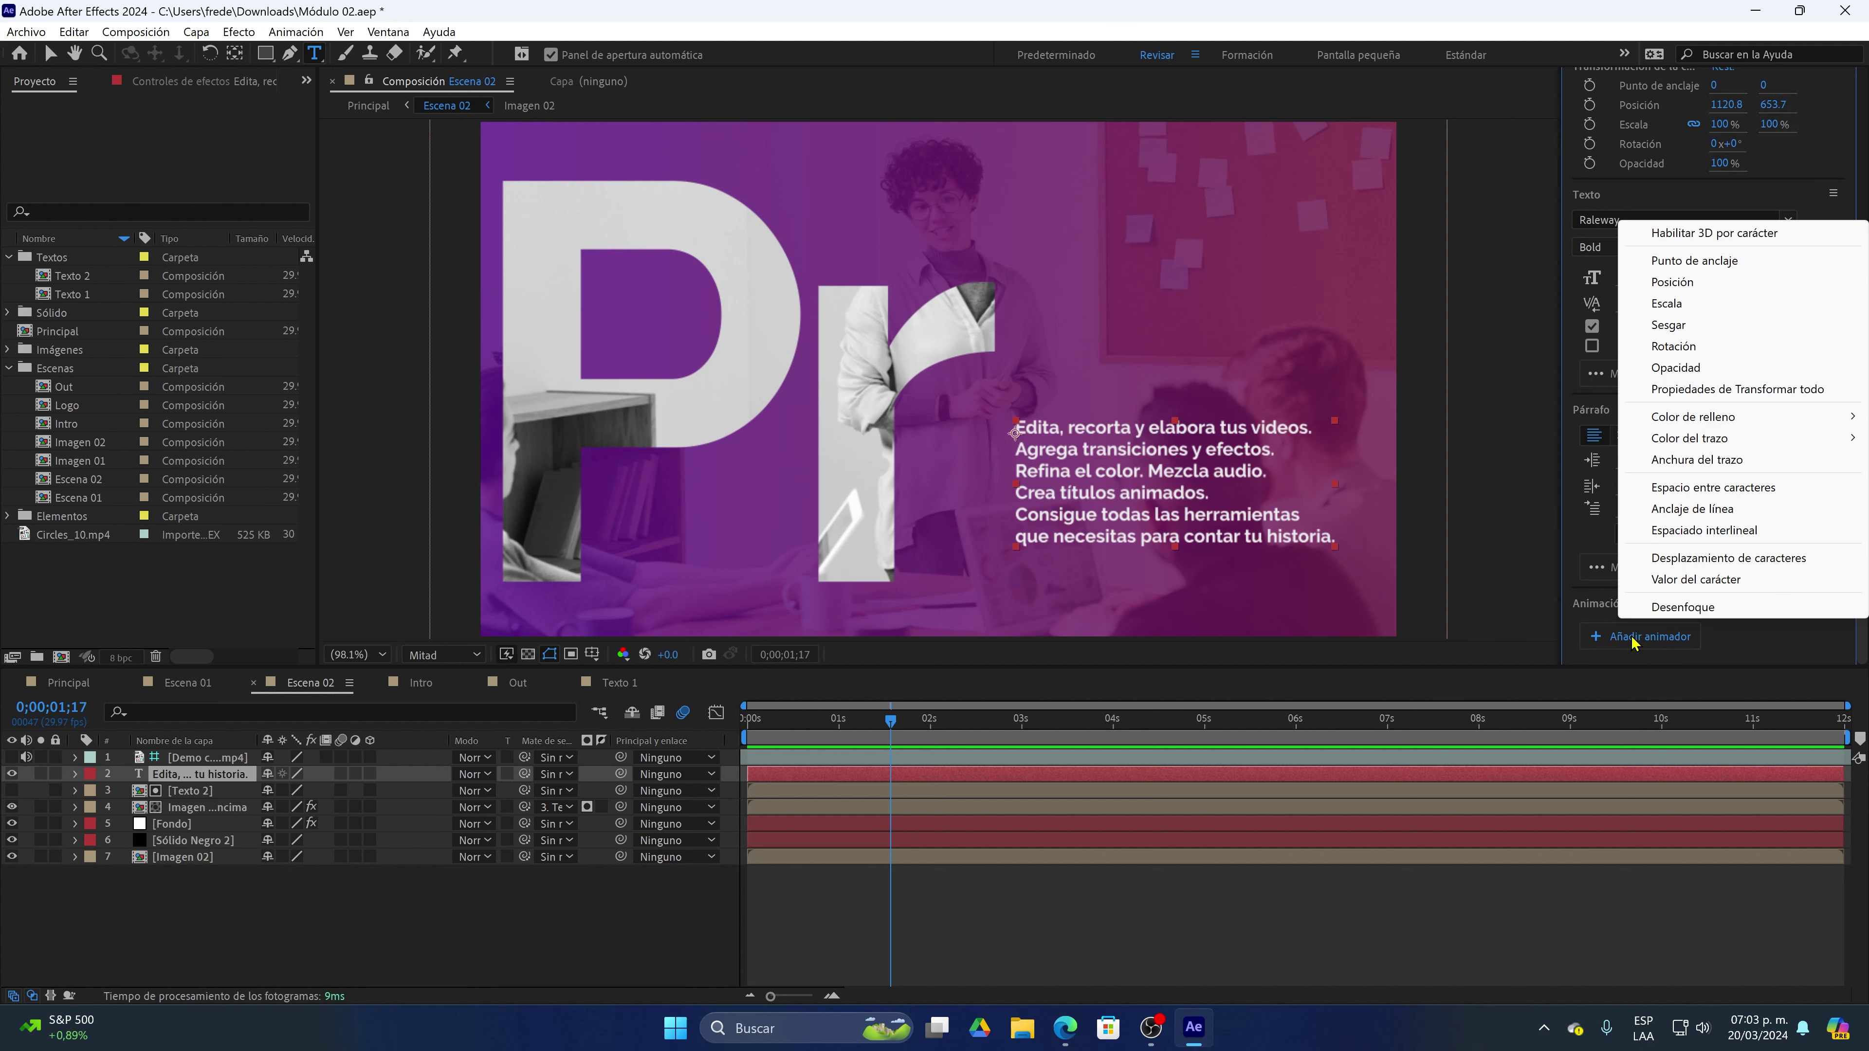
click(1691, 284)
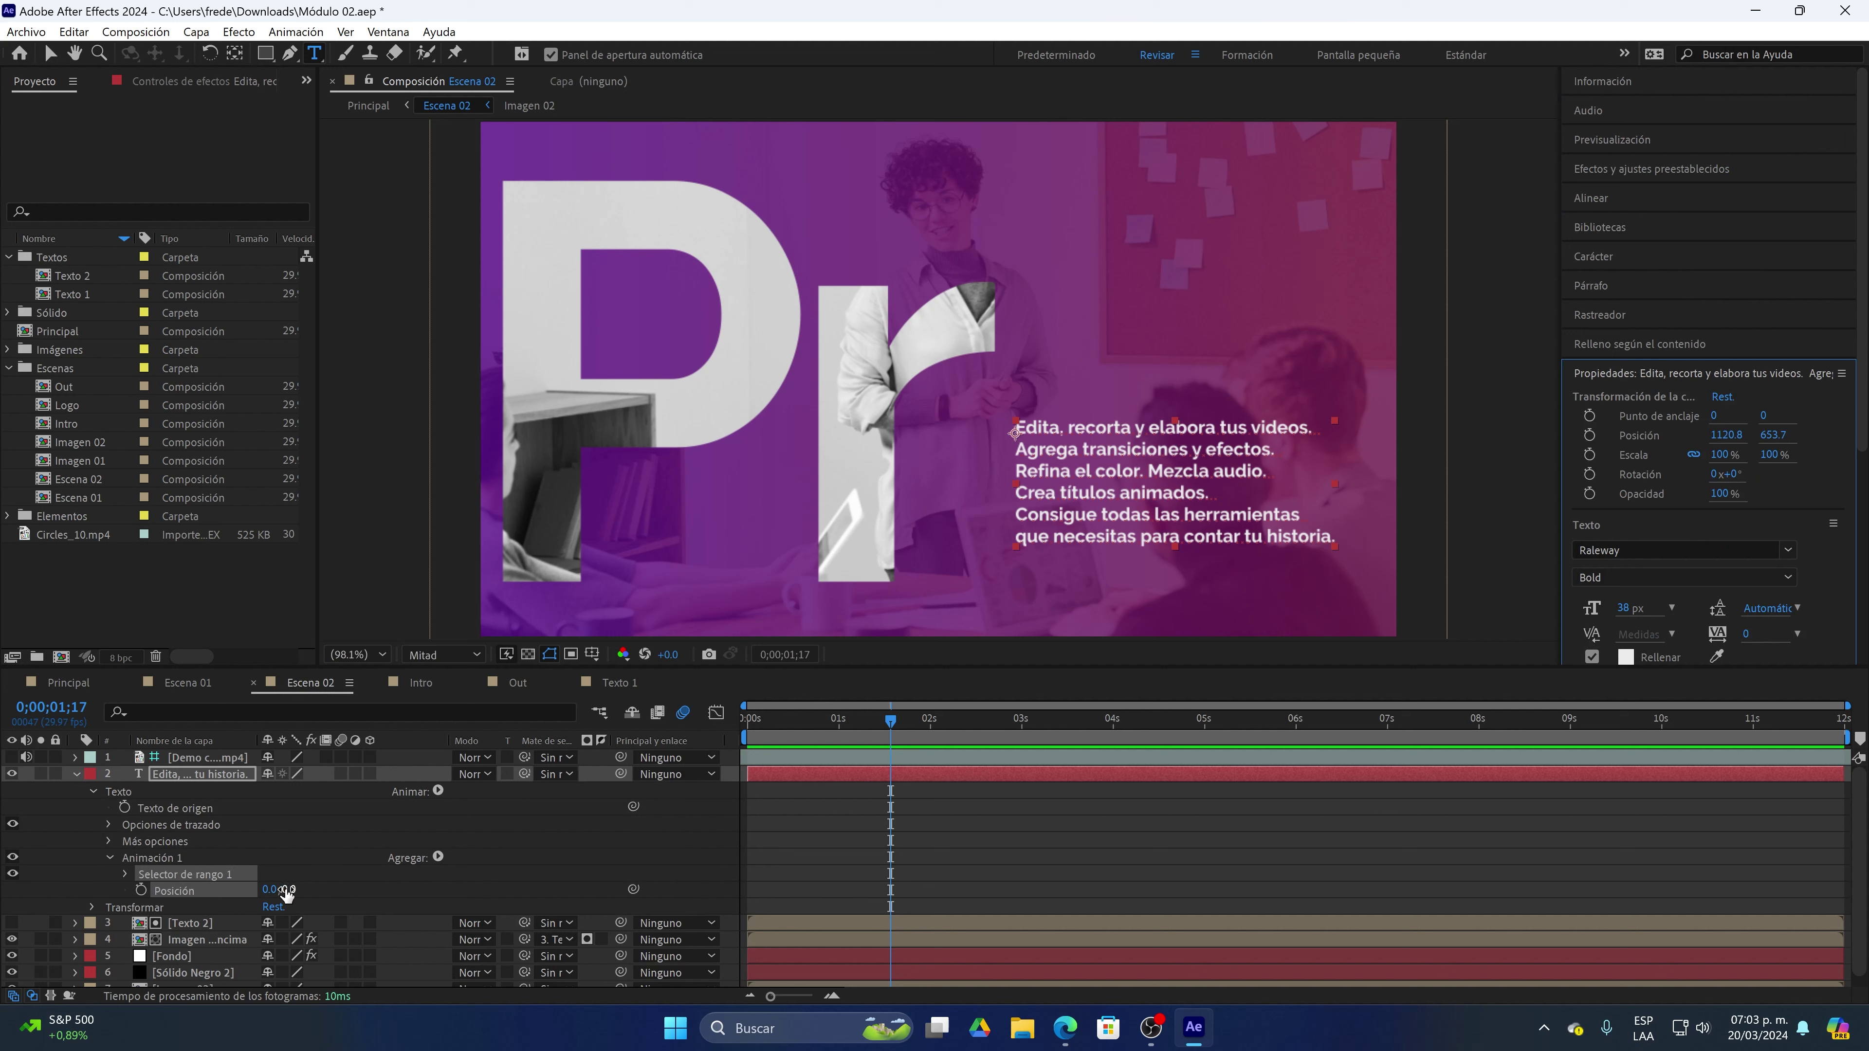
drag(286, 893, 809, 787)
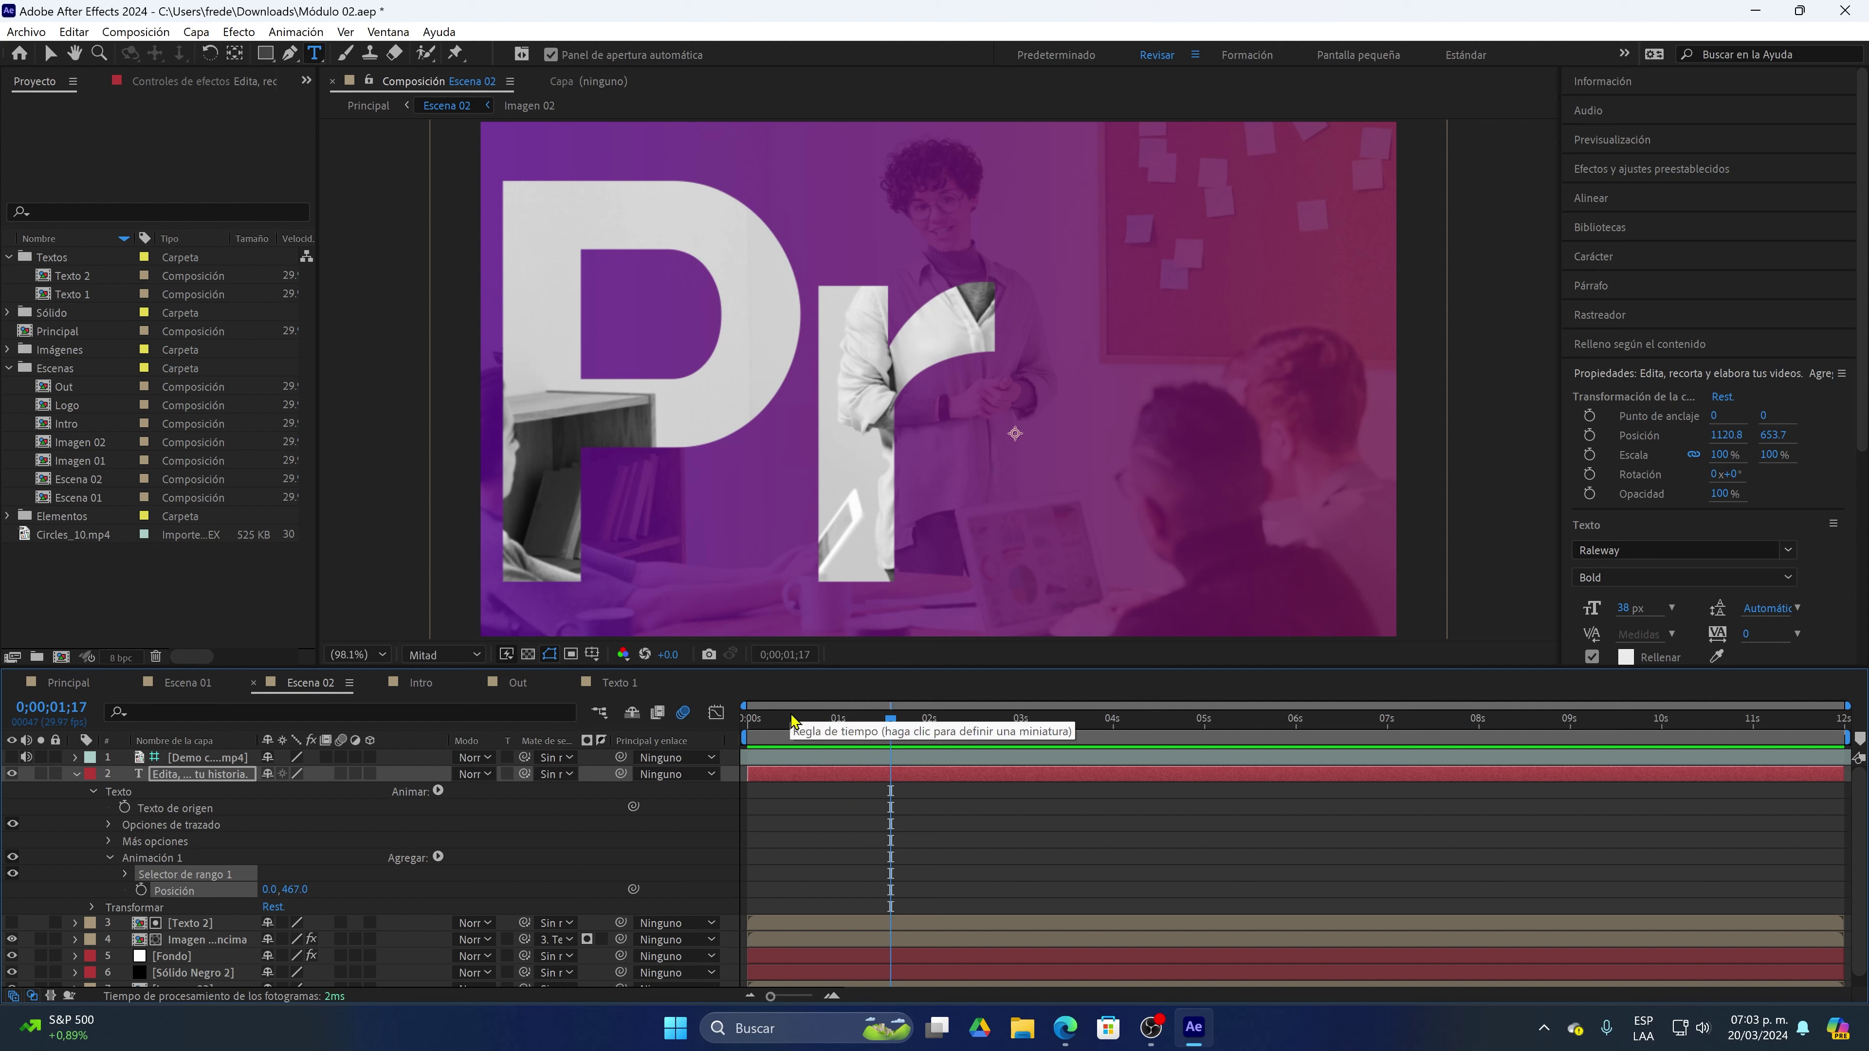
Keyframe the paragraph's range selector Desplazamiento at 0% on 0;00;00;26 and at 100% on 0;00;02;13
drag(771, 725, 832, 731)
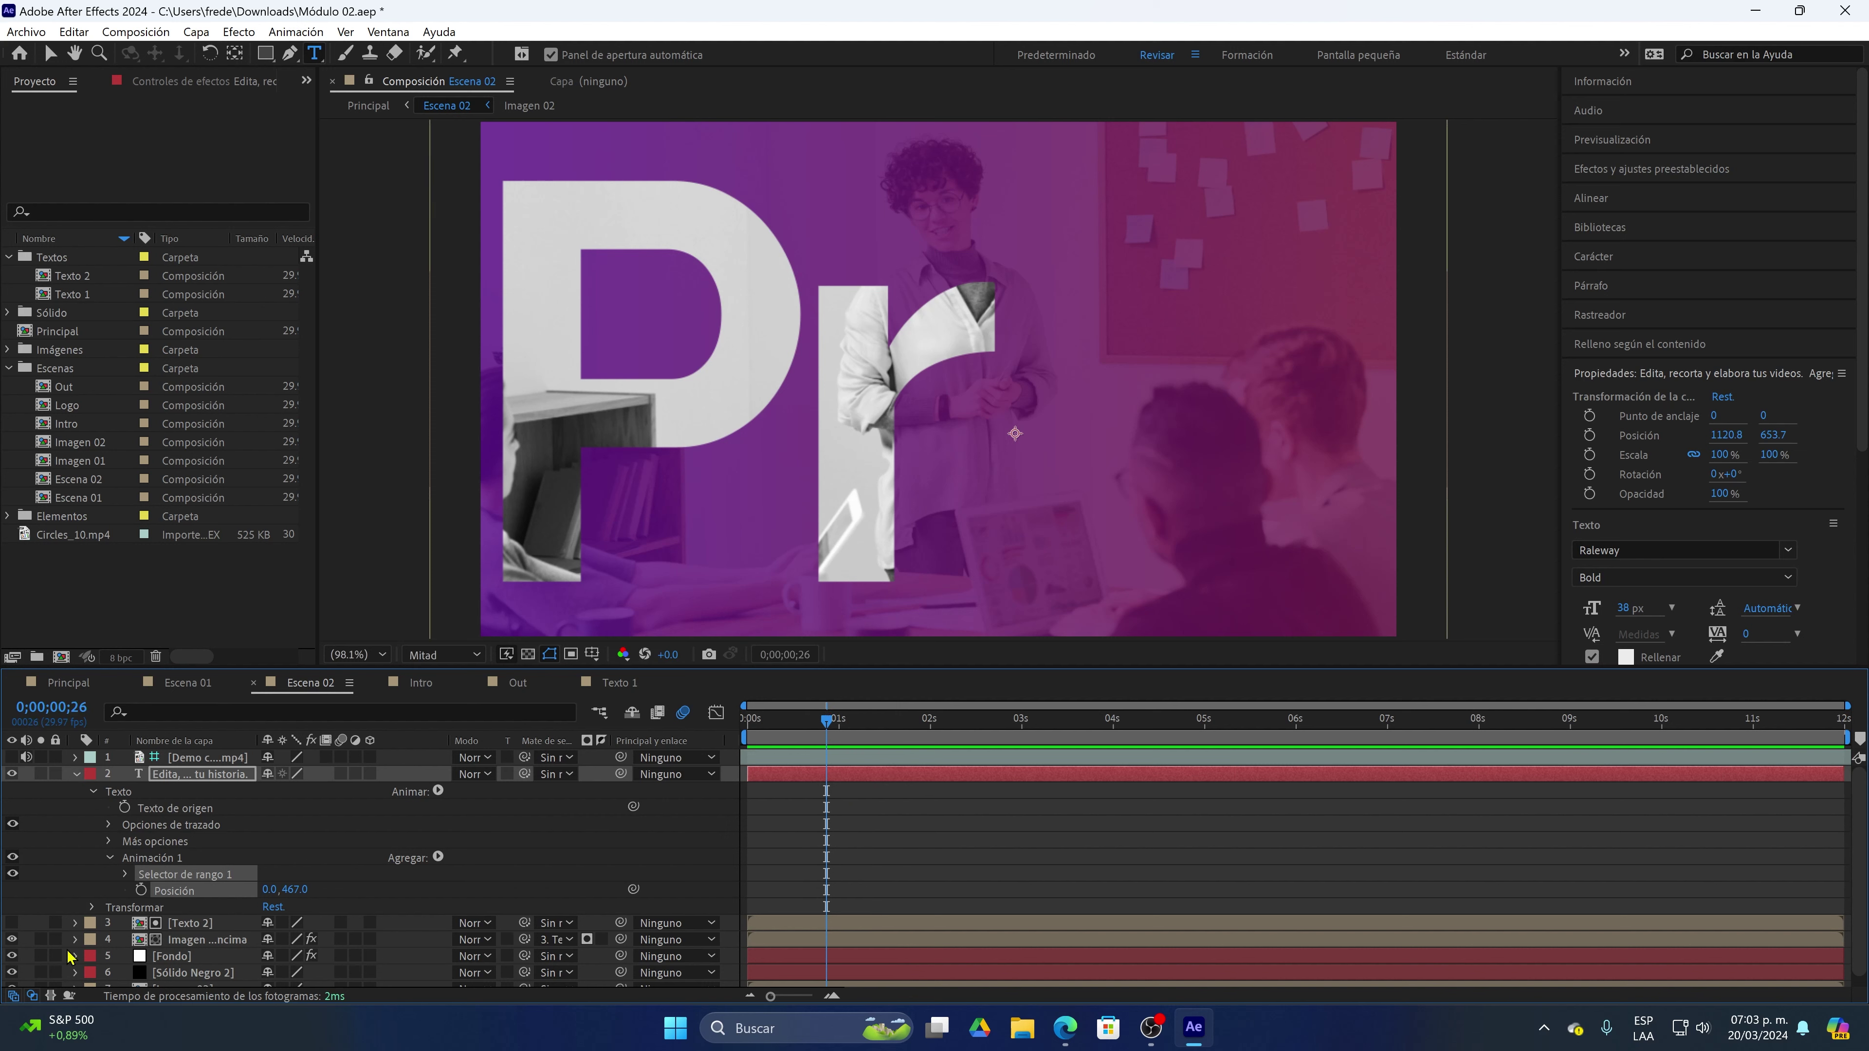
click(126, 874)
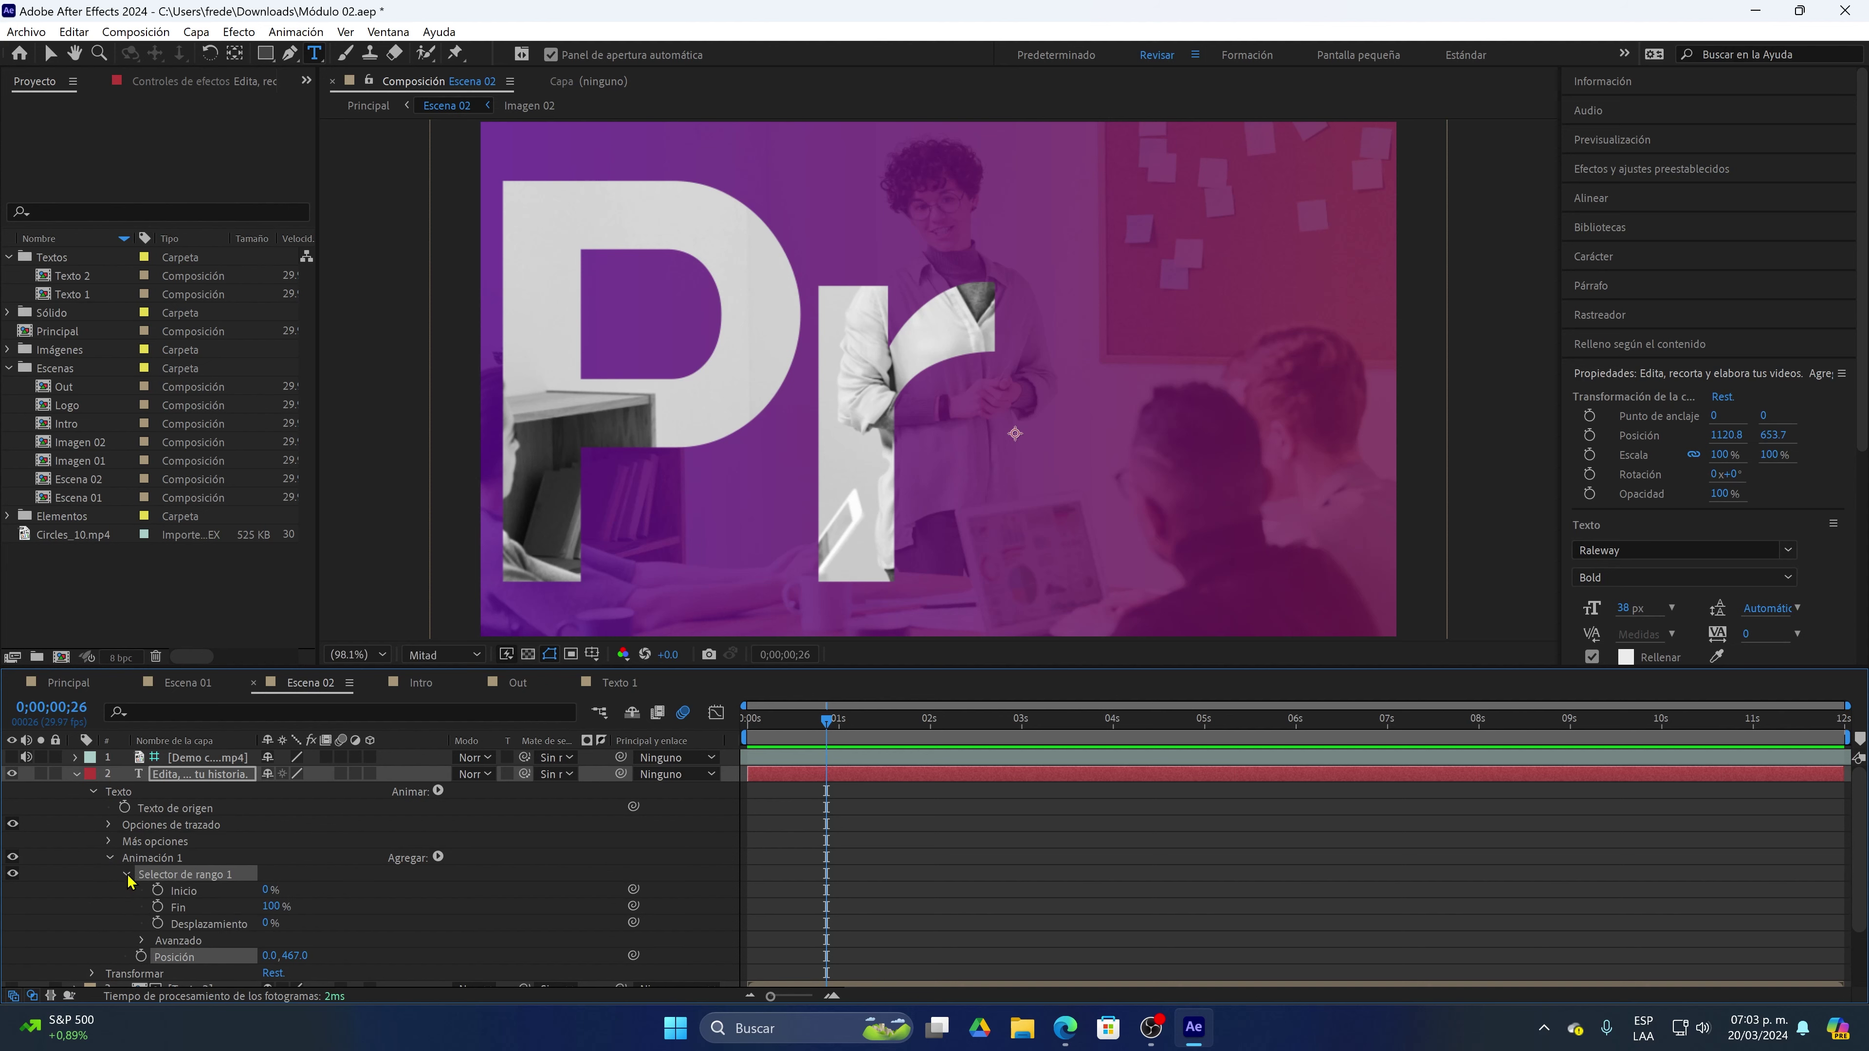
click(158, 924)
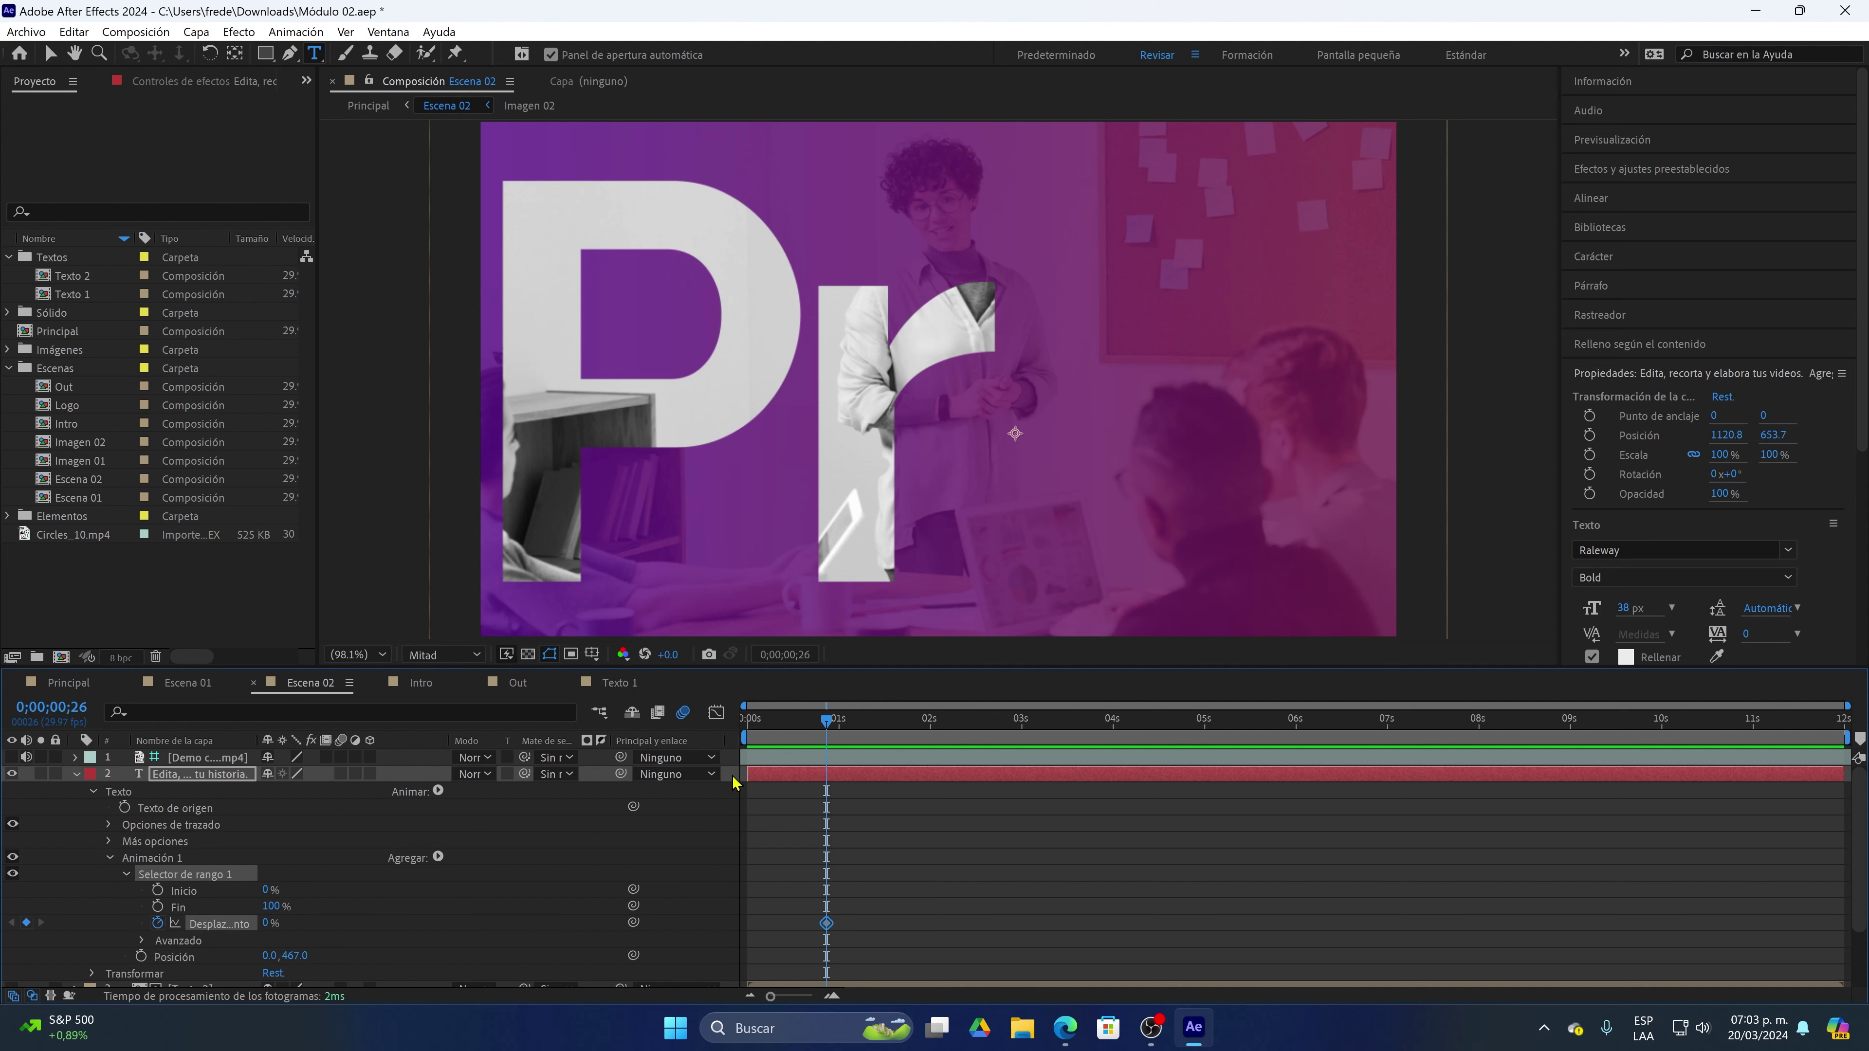
drag(827, 721, 976, 728)
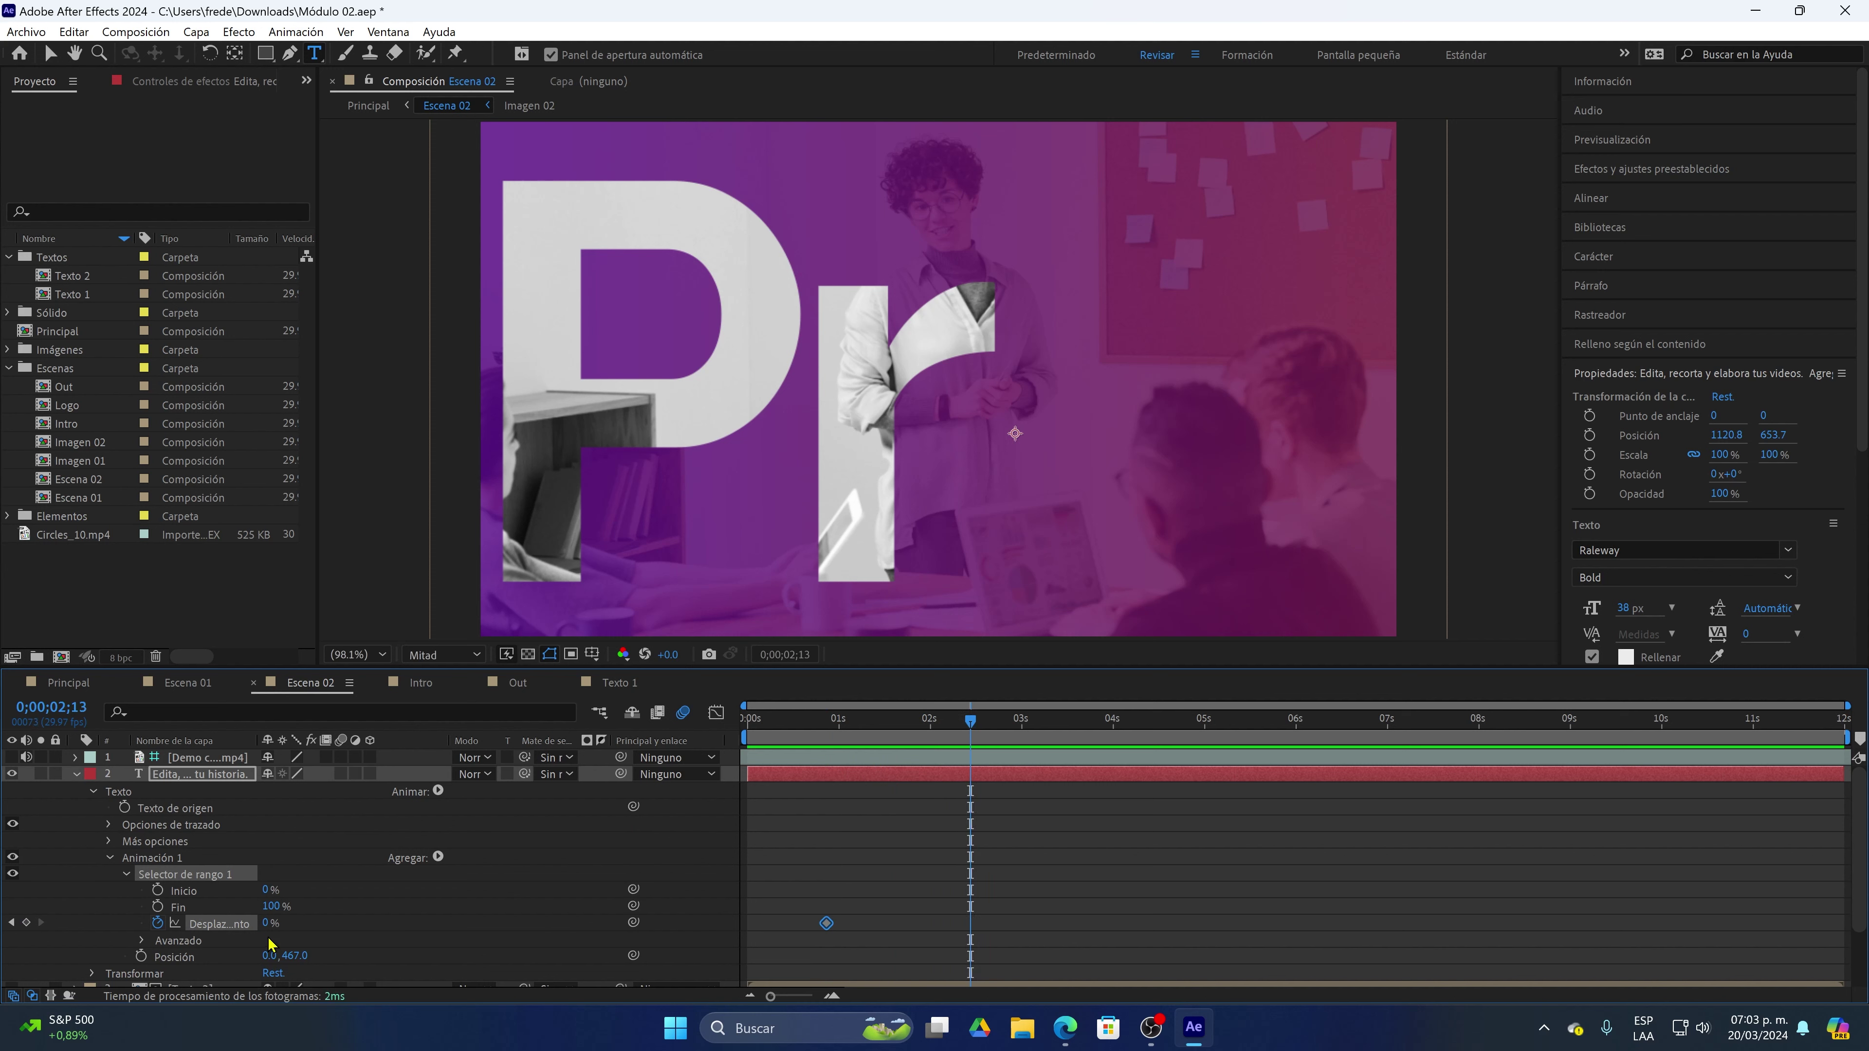
drag(269, 924, 636, 876)
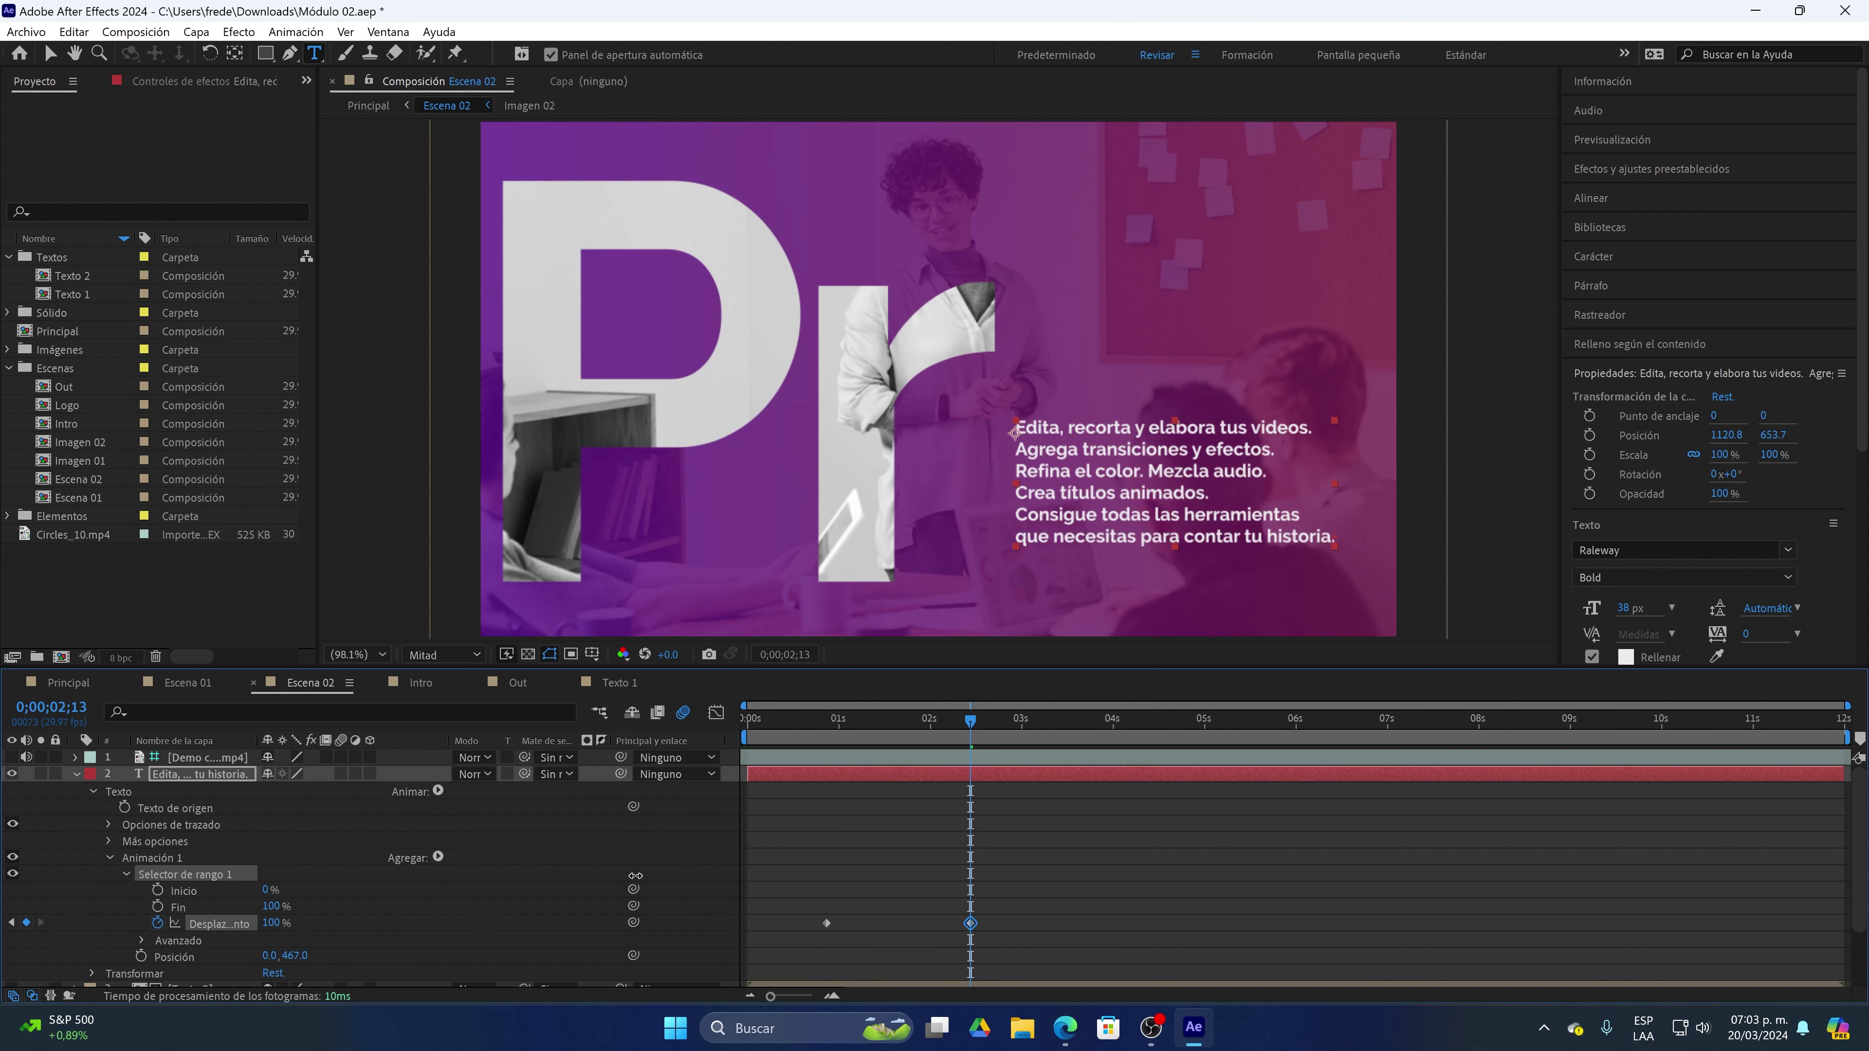
Play back the paragraph's reveal from about 0;00;00;17 to check the character-by-character motion
click(812, 727)
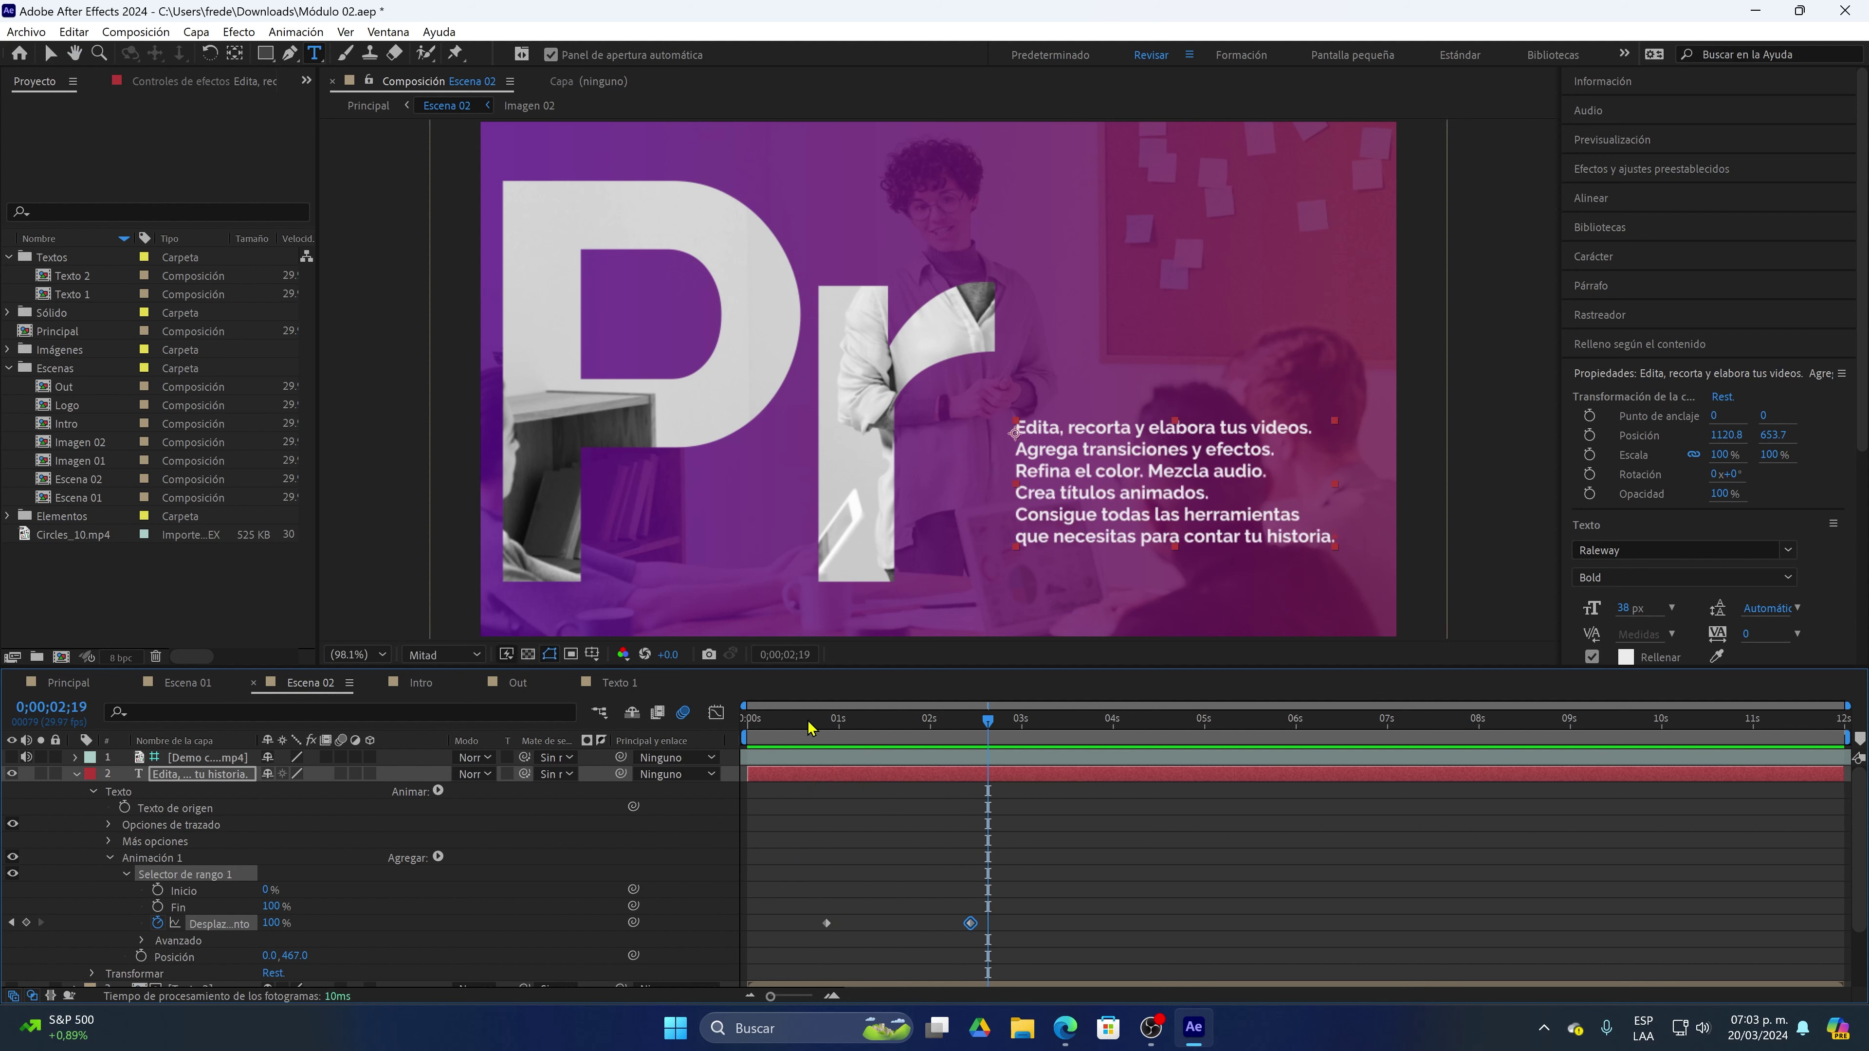
key(ctrl+t)
click(807, 727)
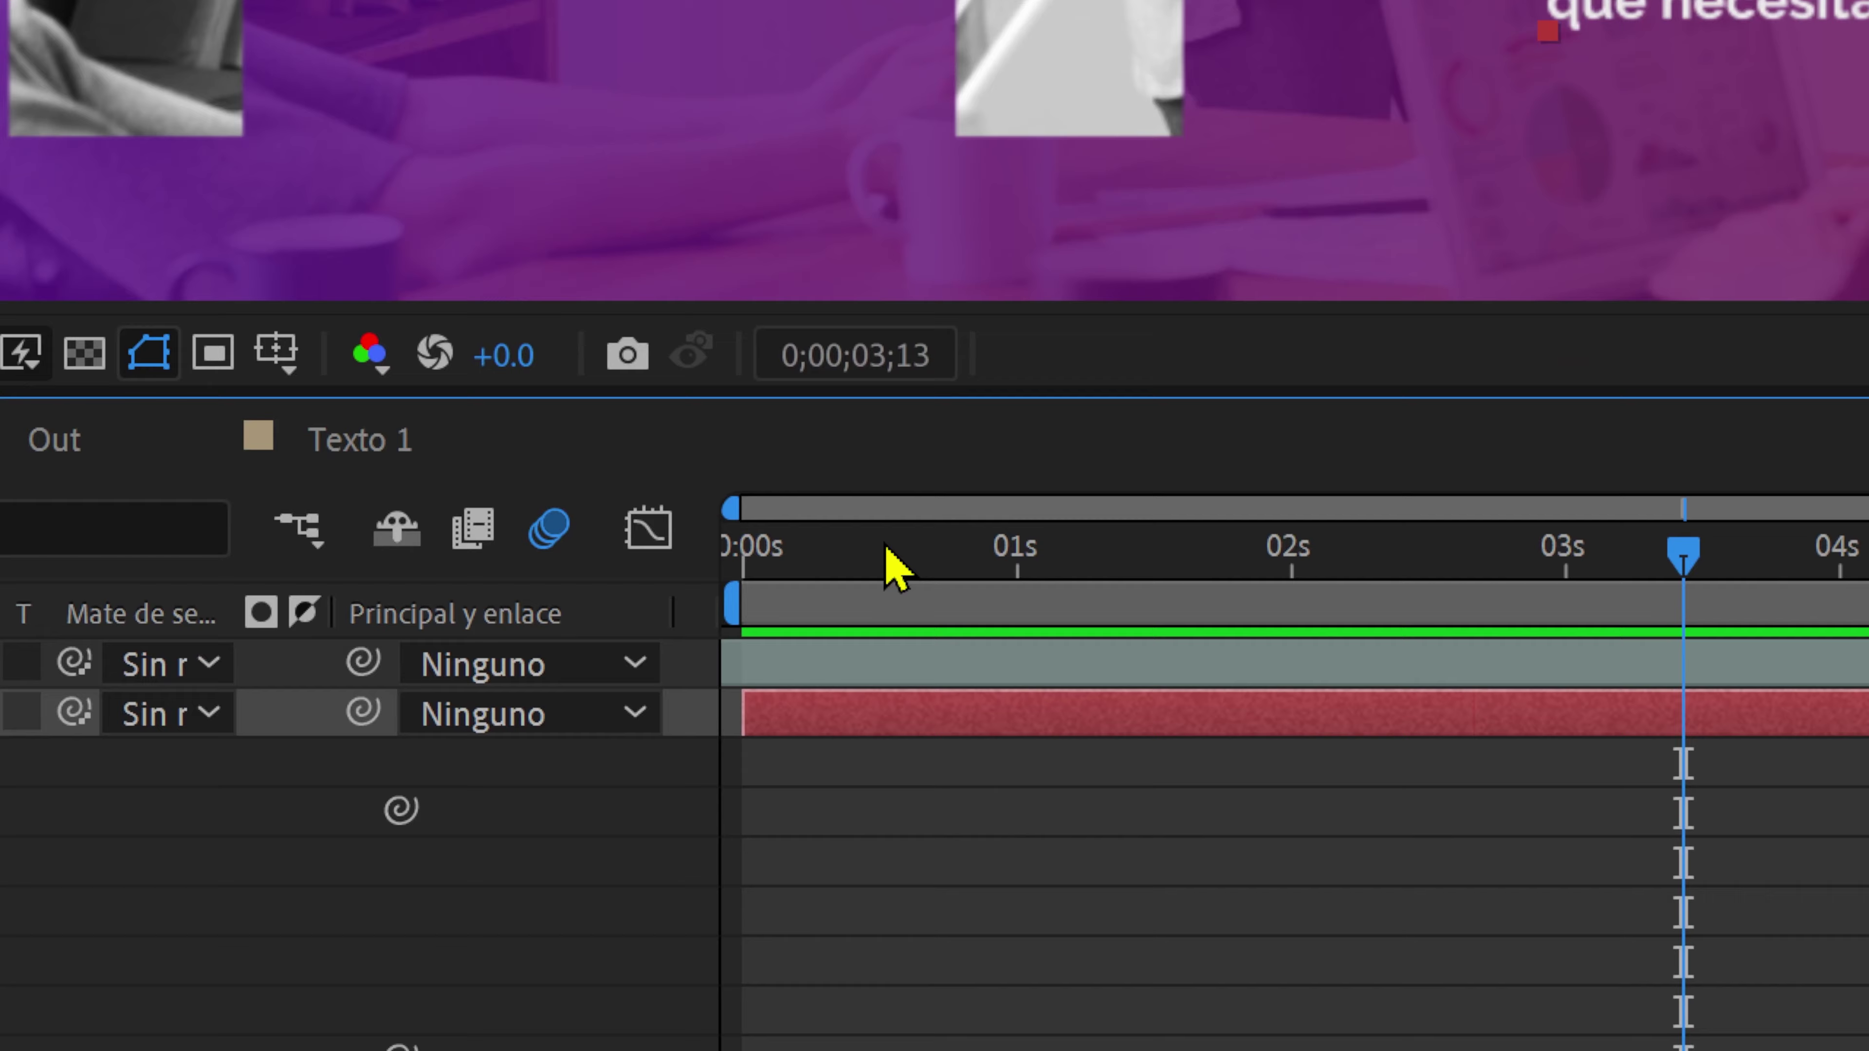
click(894, 550)
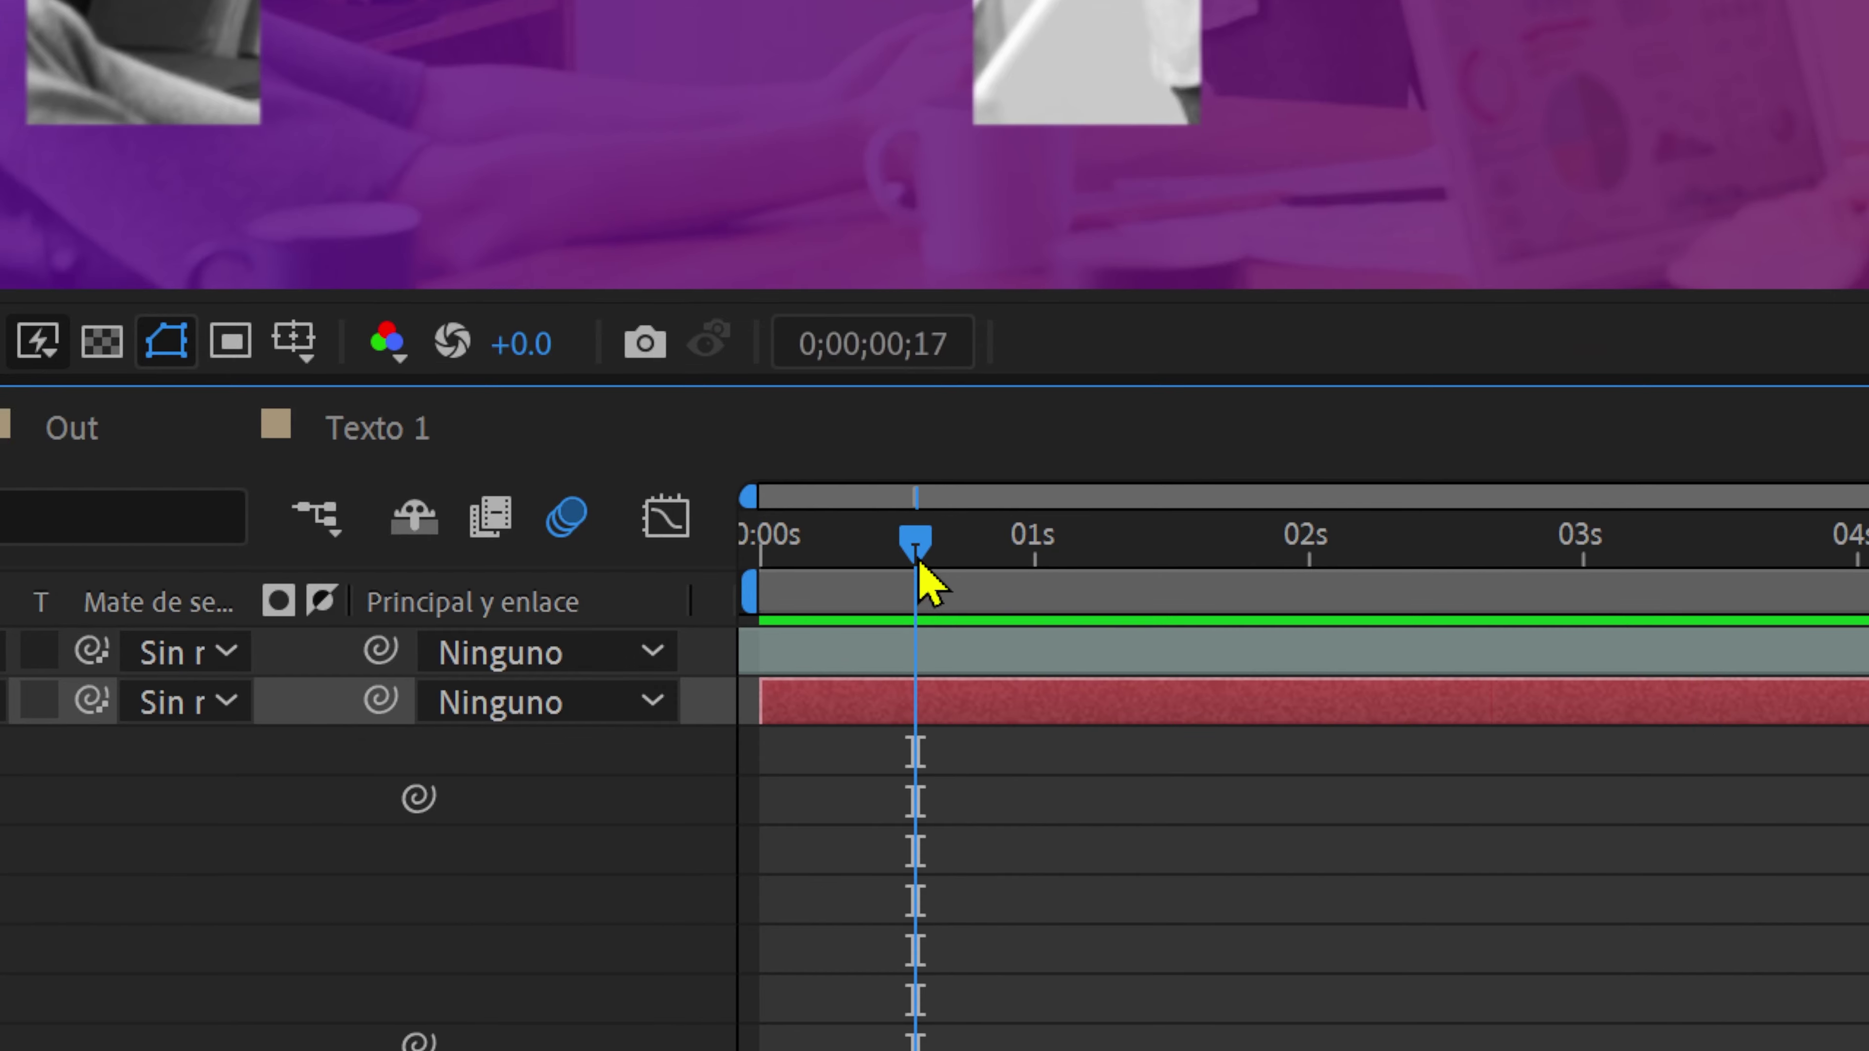
key(space)
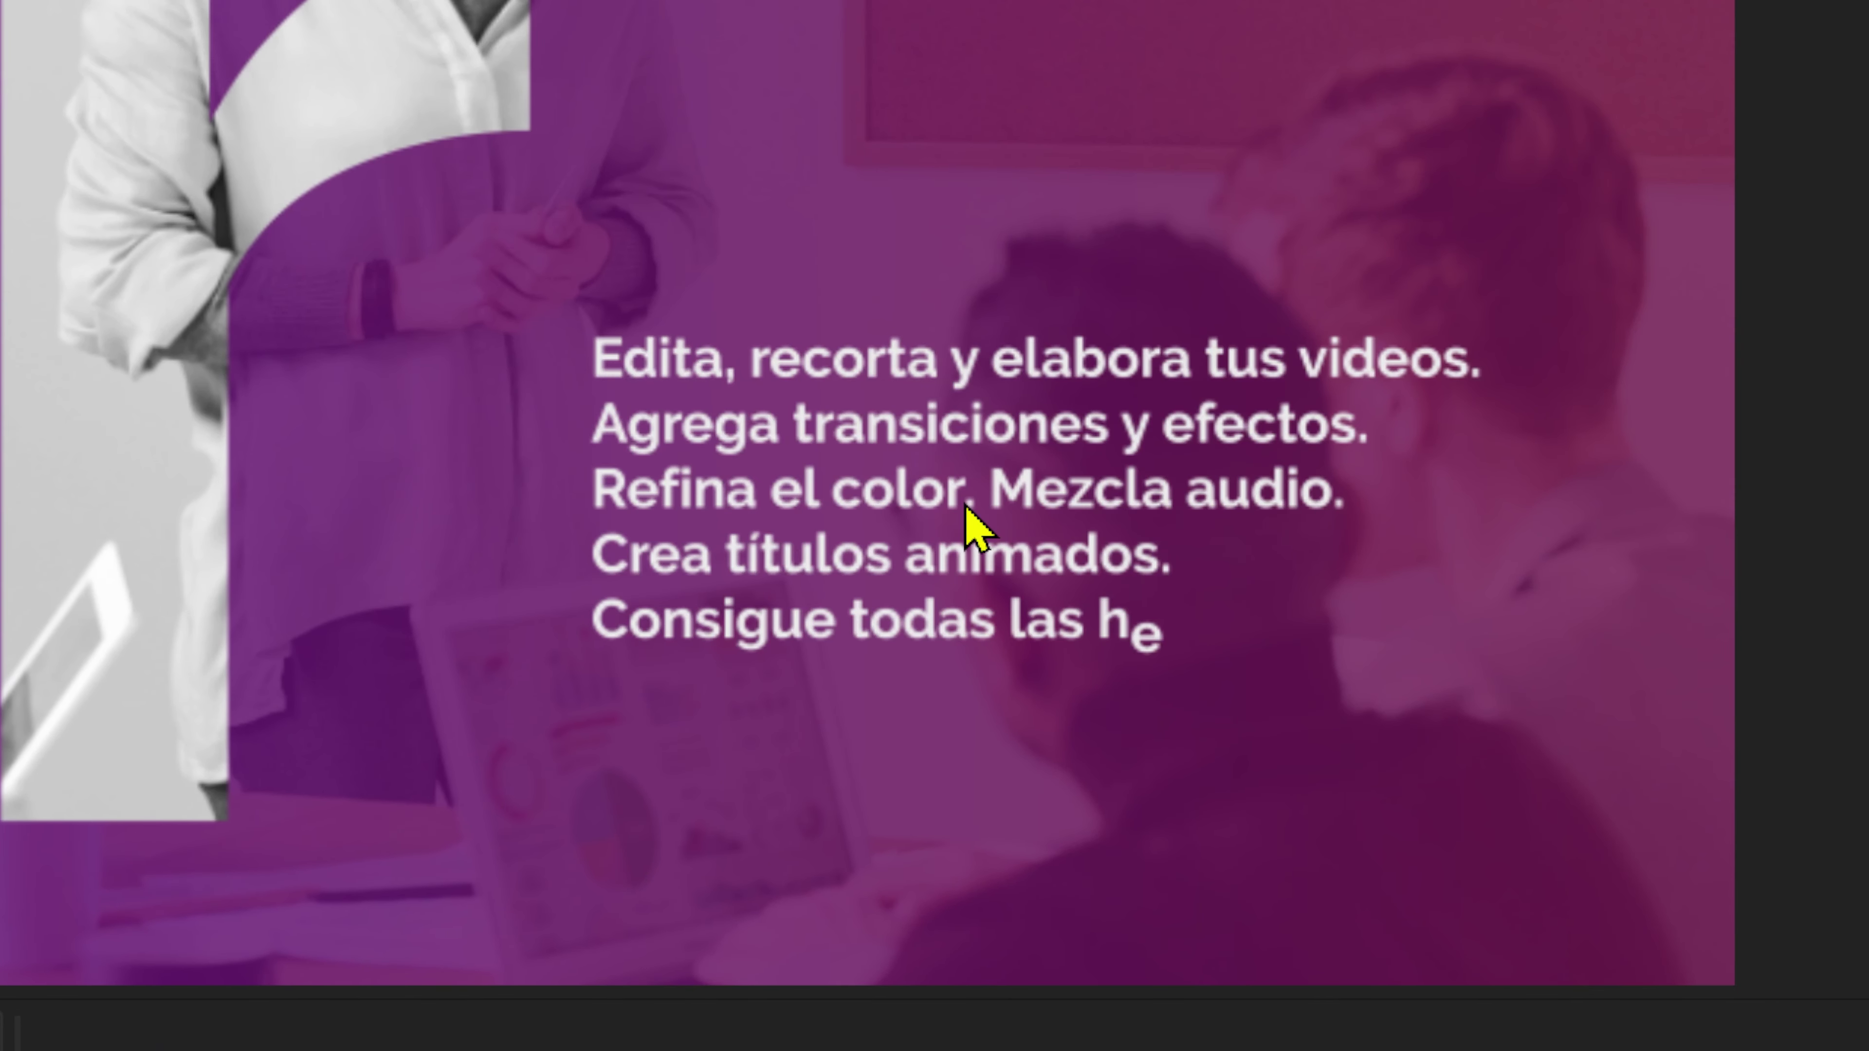
key(space)
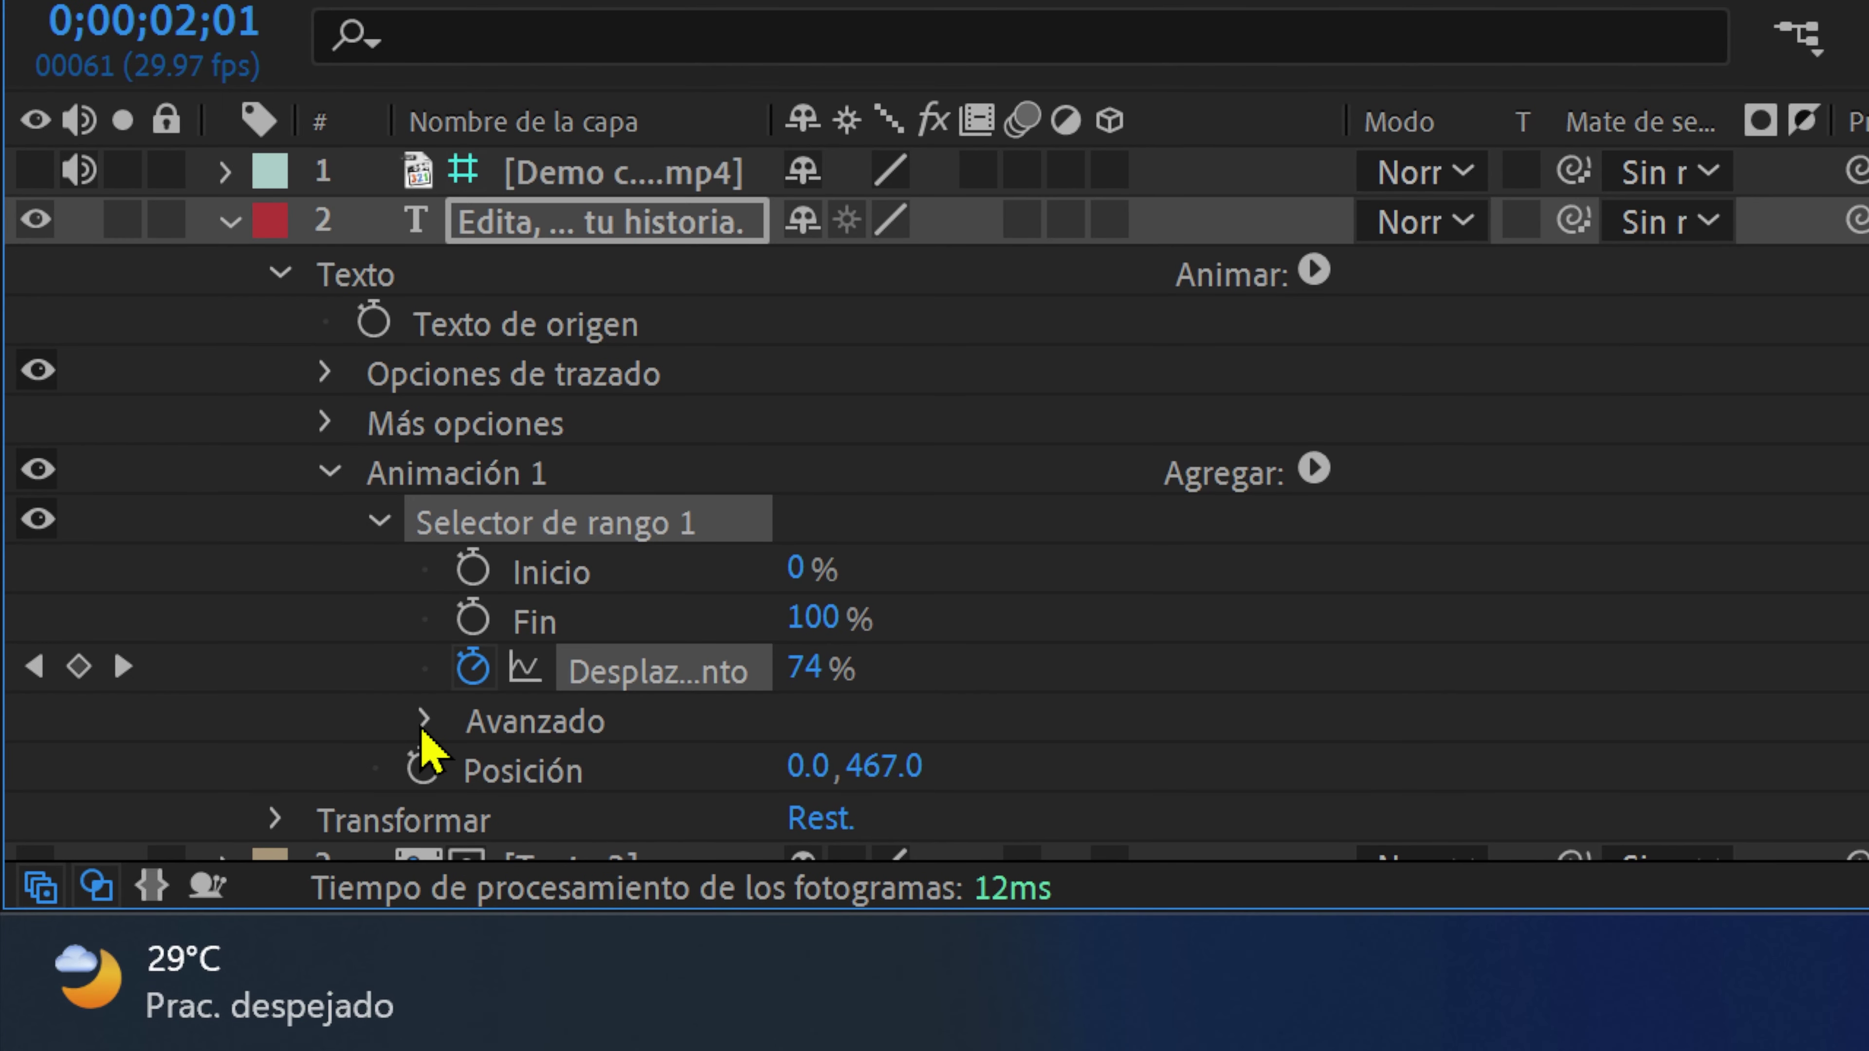
Try basing the range selector on Palabras in its advanced options and scrub through the reveal
click(423, 720)
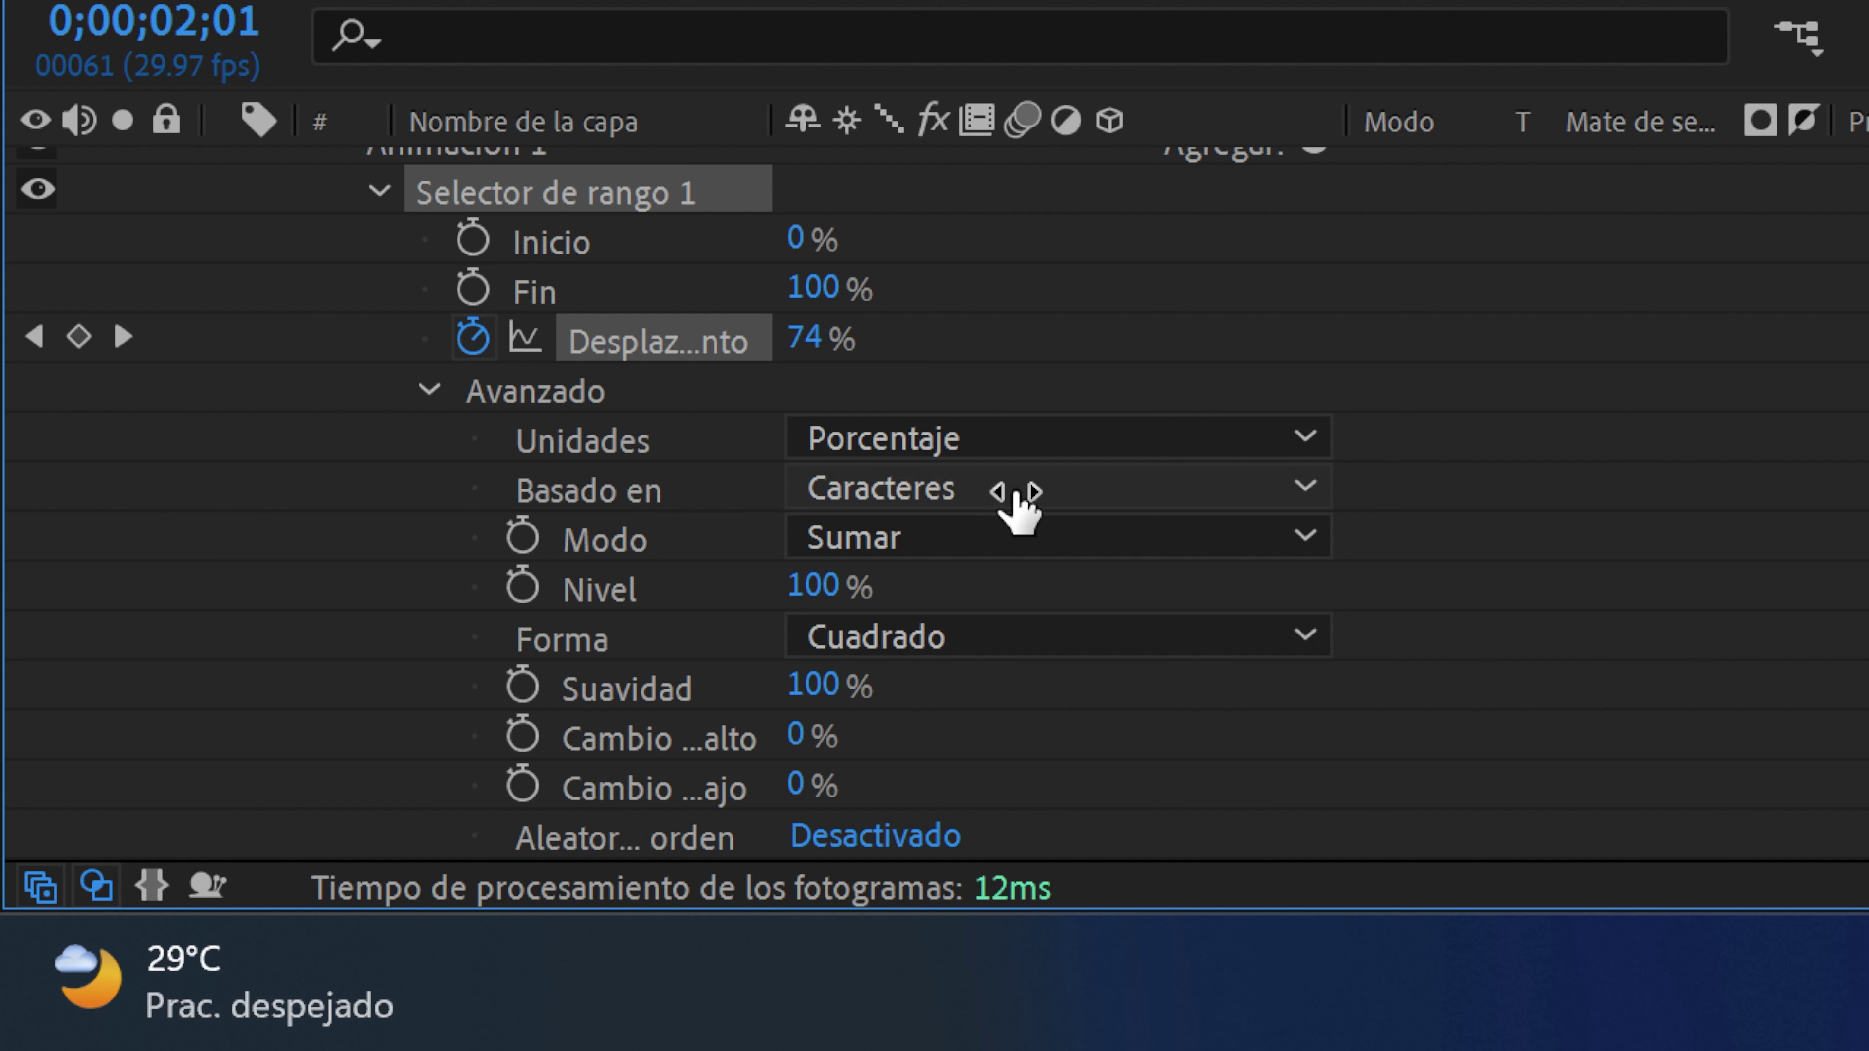
click(1019, 508)
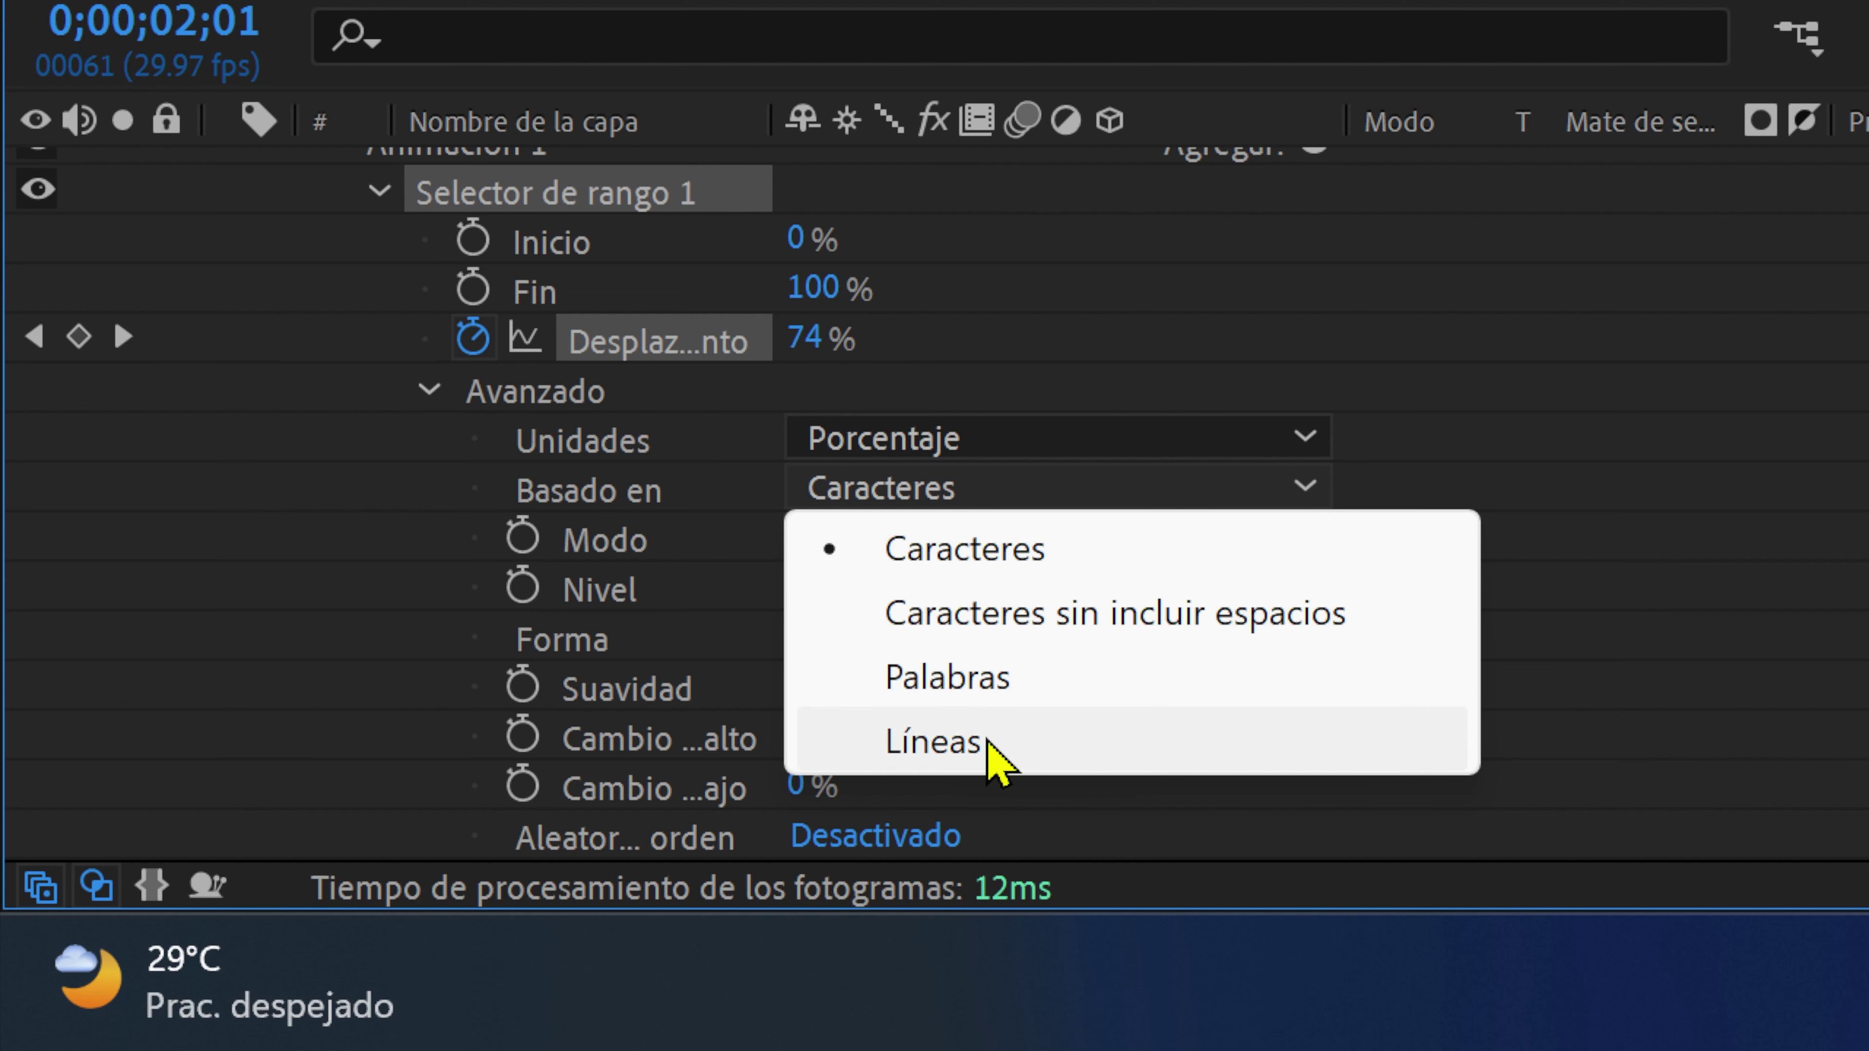
click(979, 698)
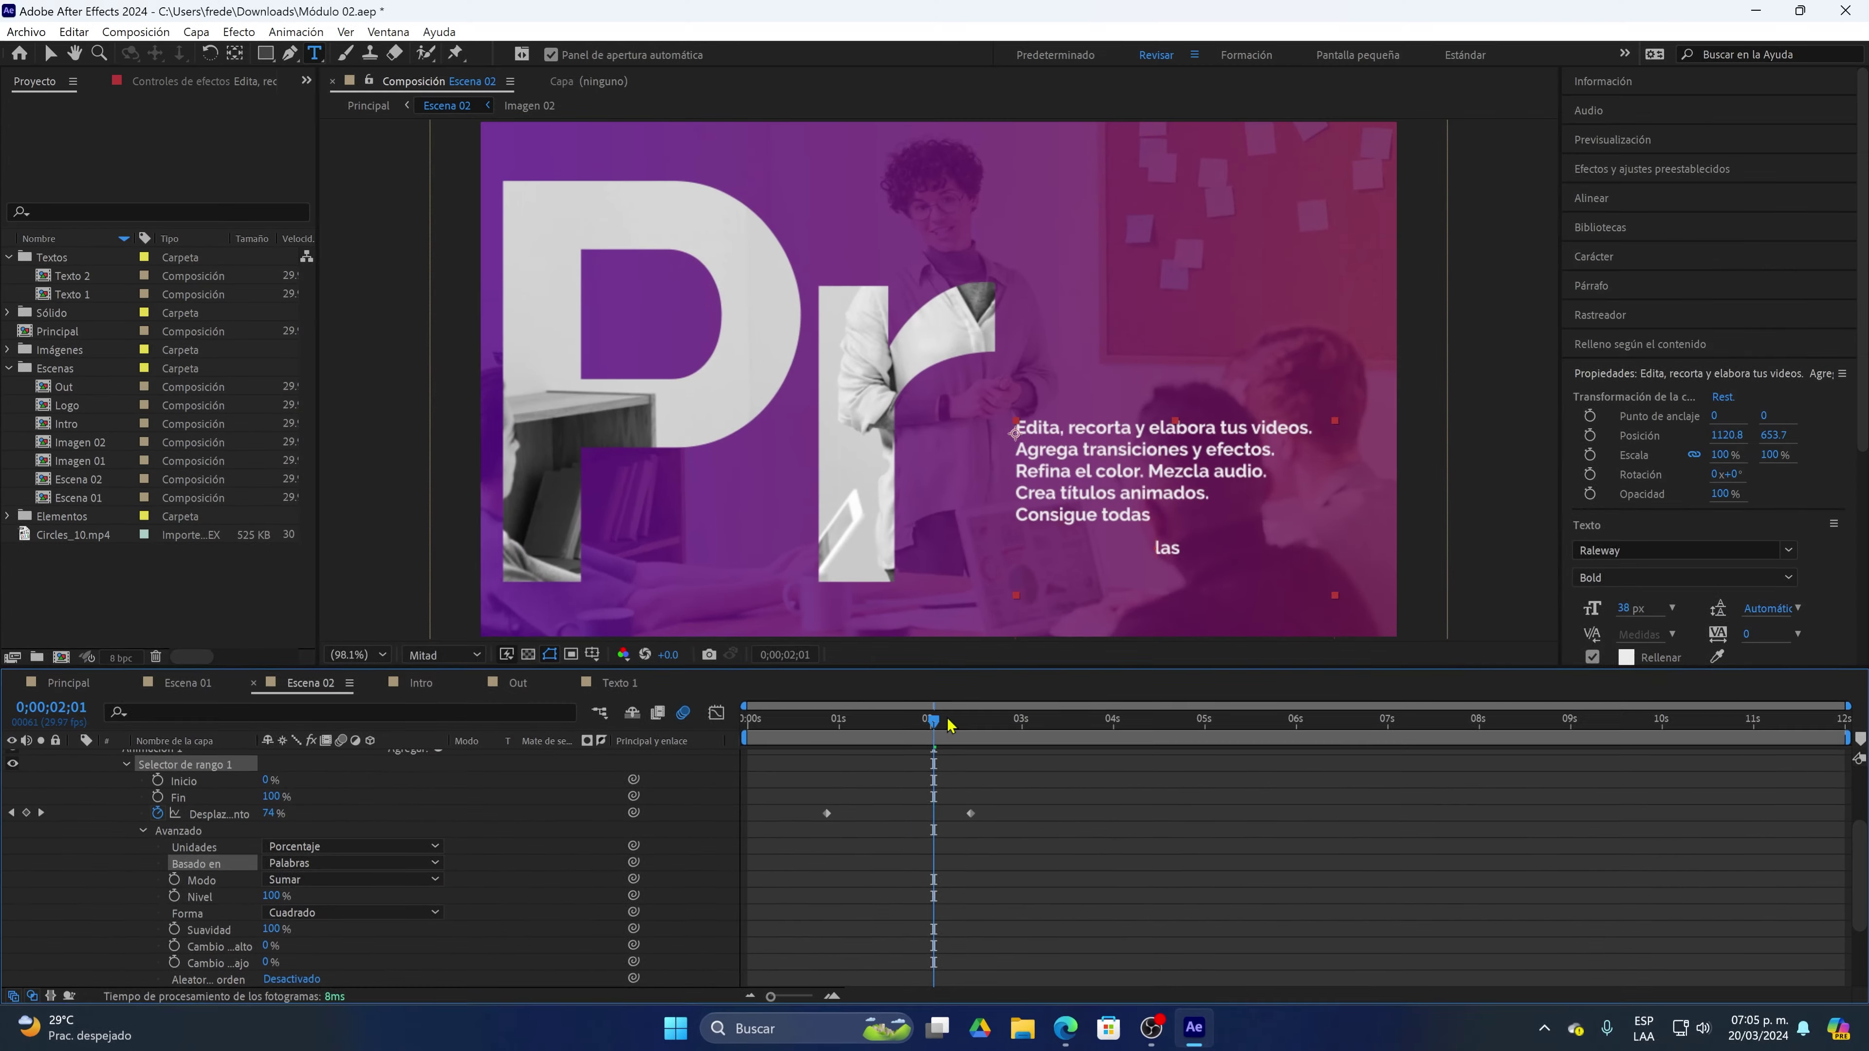
drag(930, 715, 912, 758)
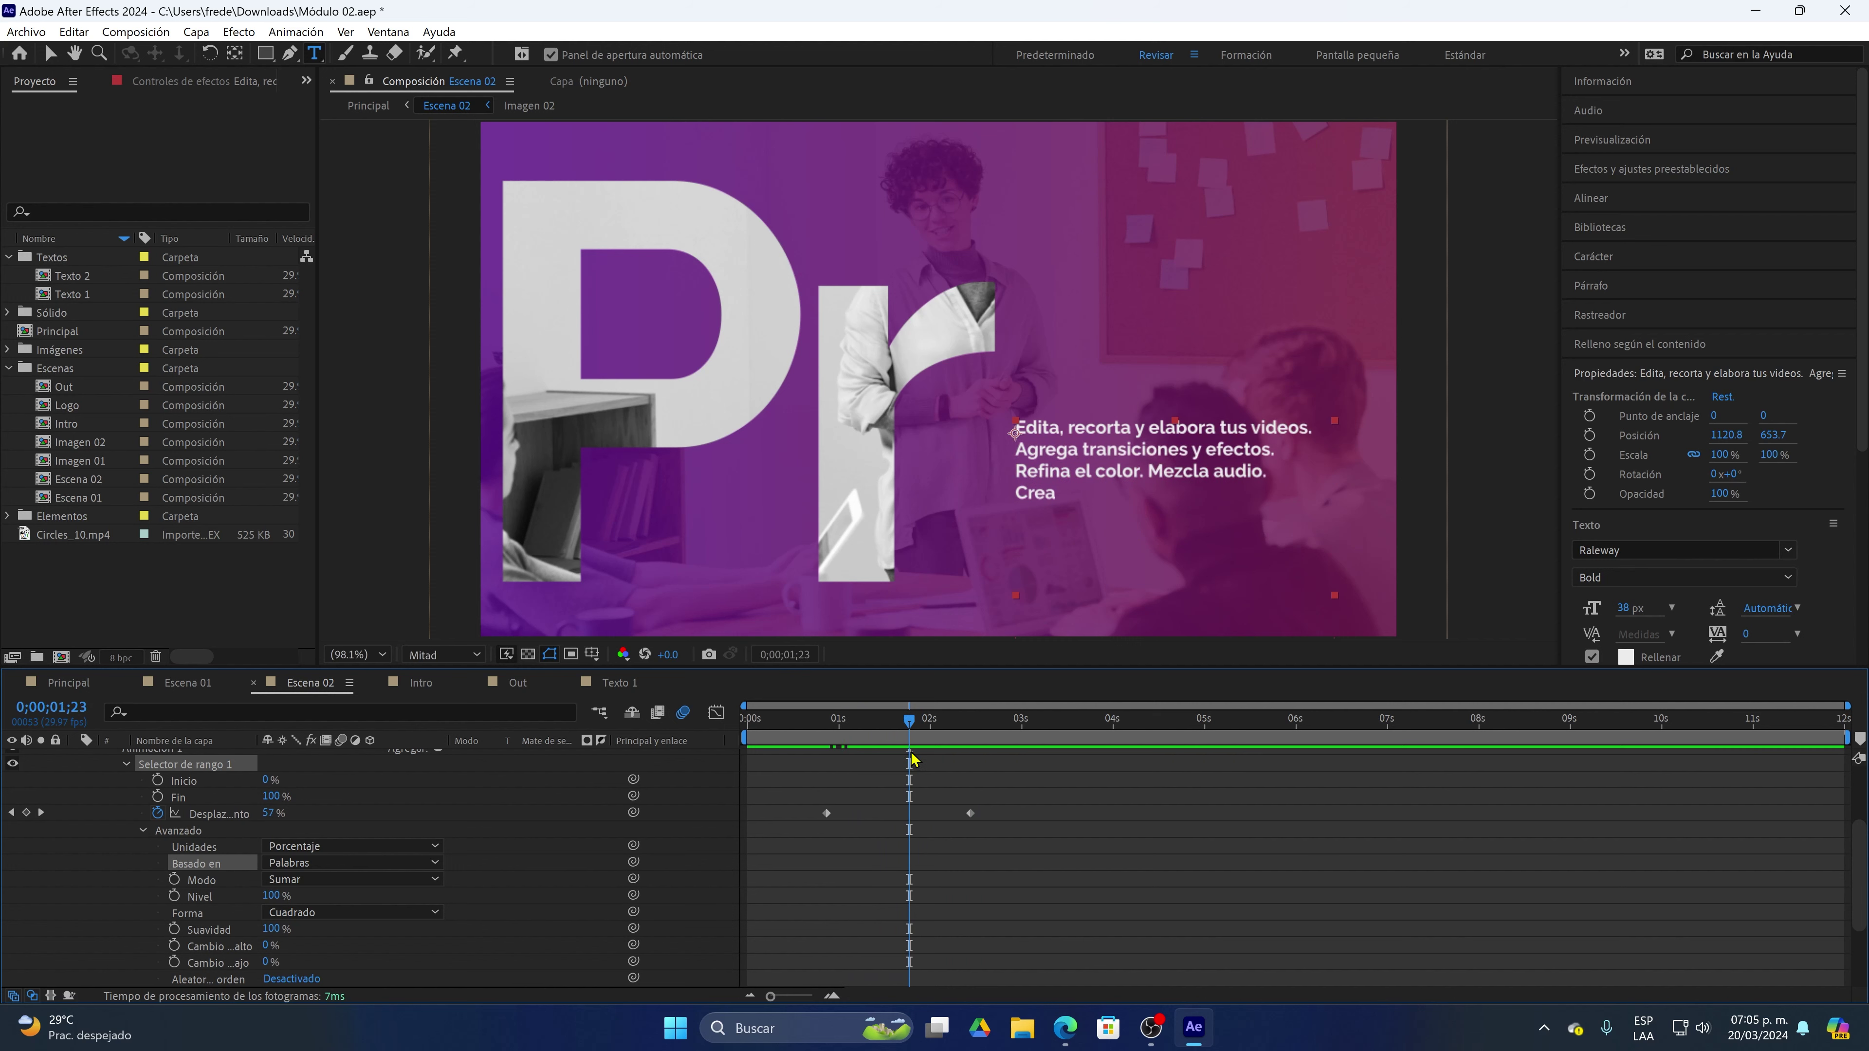
Base the range selector on Líneas and play back the line-by-line reveal
click(327, 862)
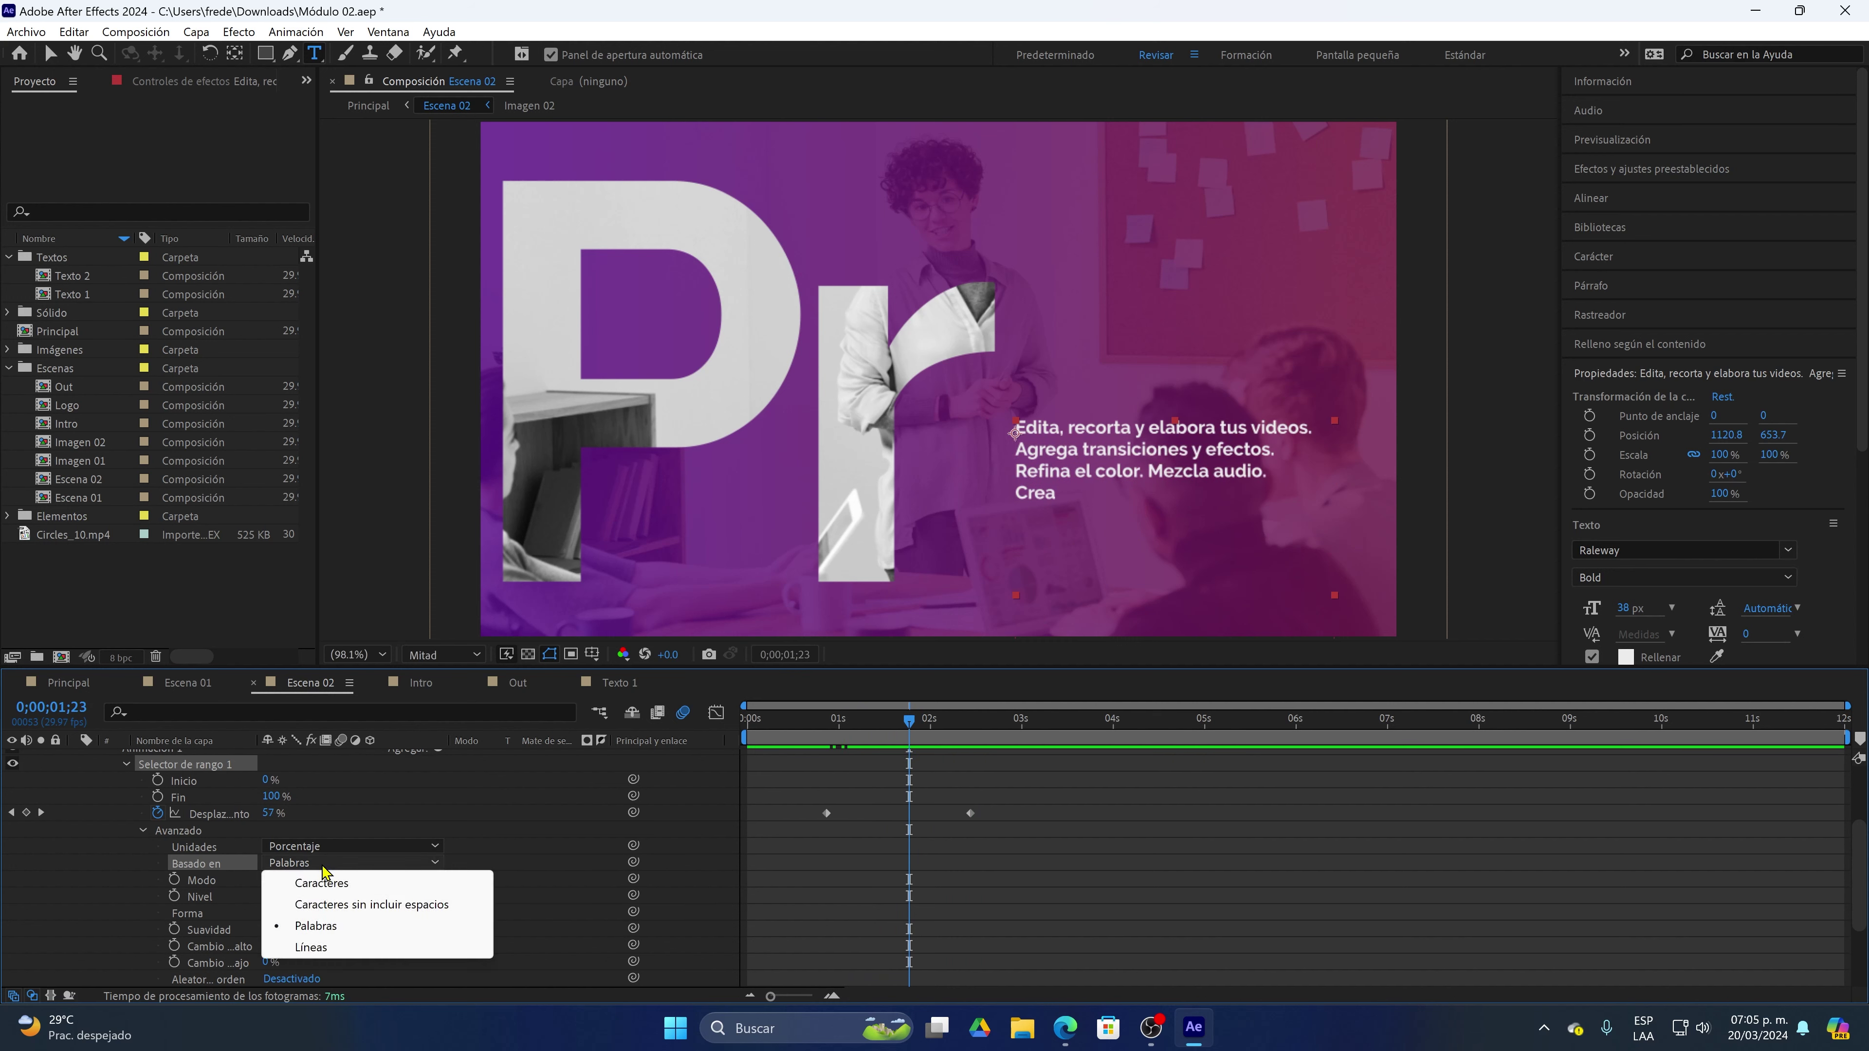
click(333, 948)
mouse_move(828, 725)
mouse_down()
mouse_move(986, 725)
mouse_move(837, 743)
mouse_up()
key(space)
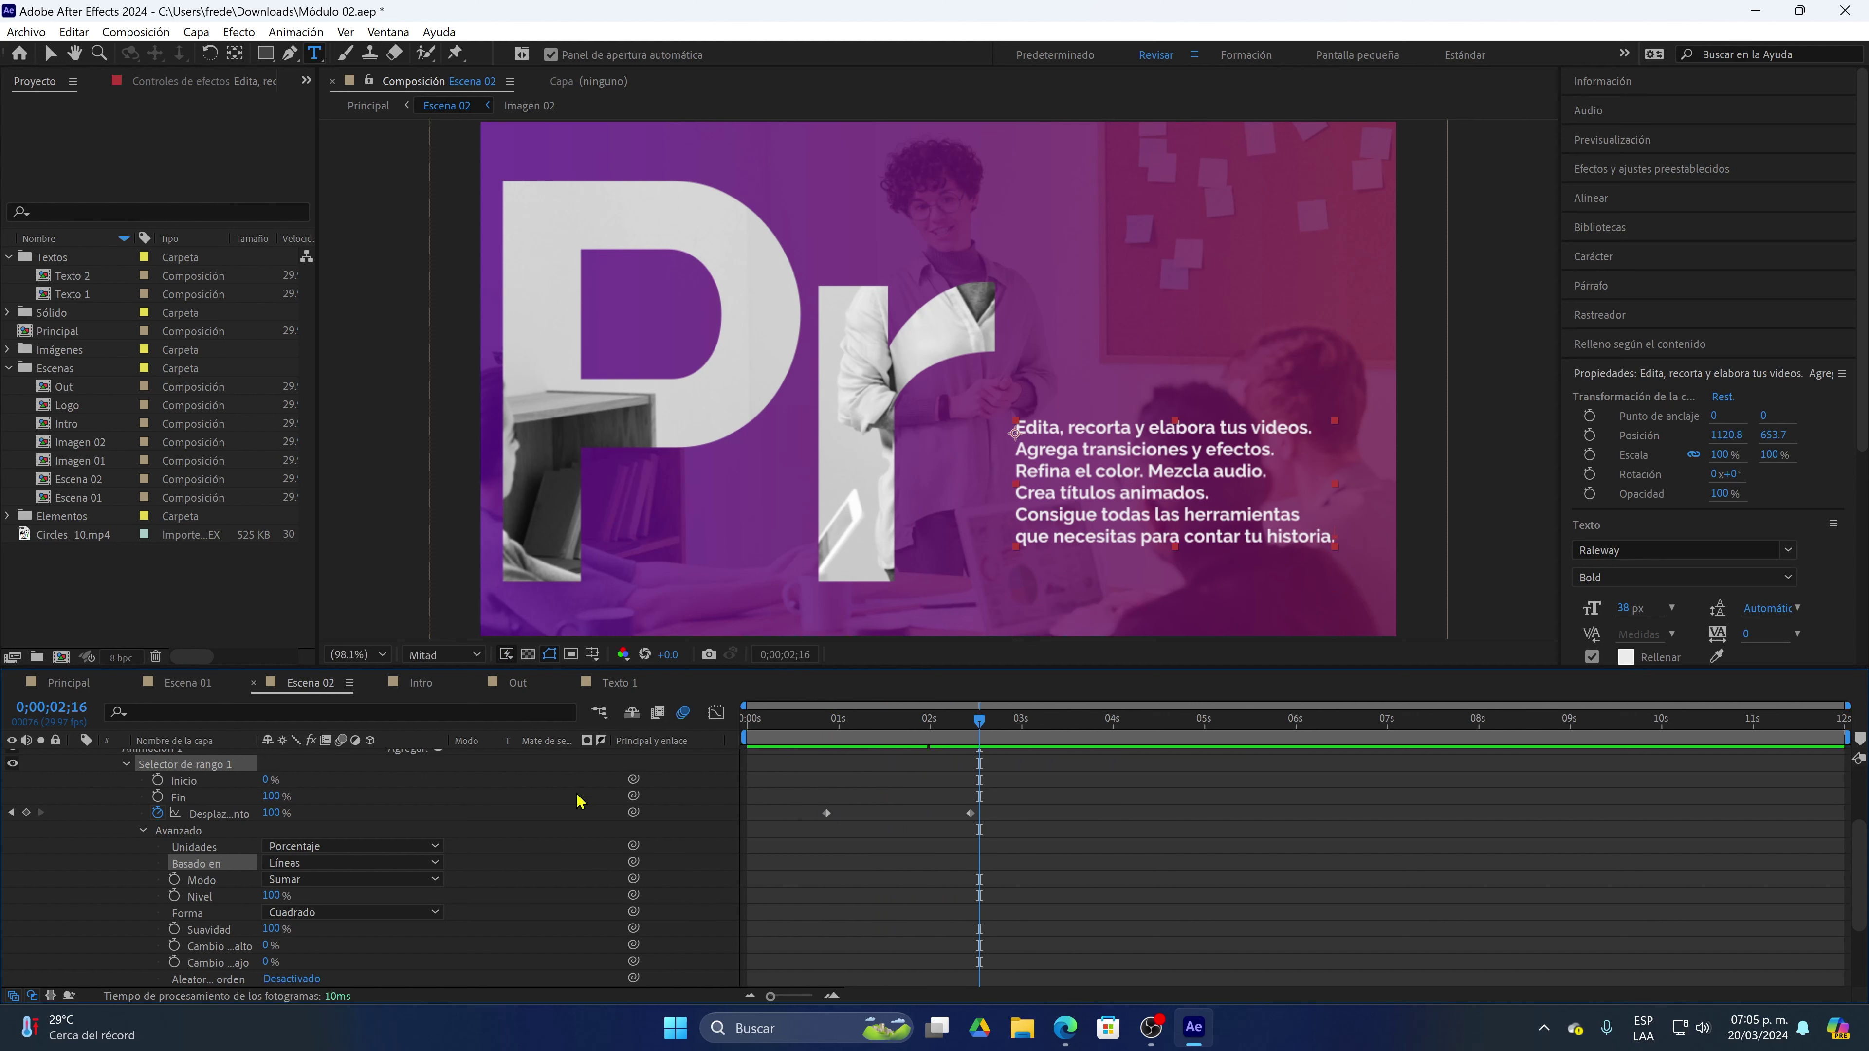
Ease both Desplazamiento keyframes, lengthen their influence handles on the speed graph for a steeper central peak, and preview it
click(143, 831)
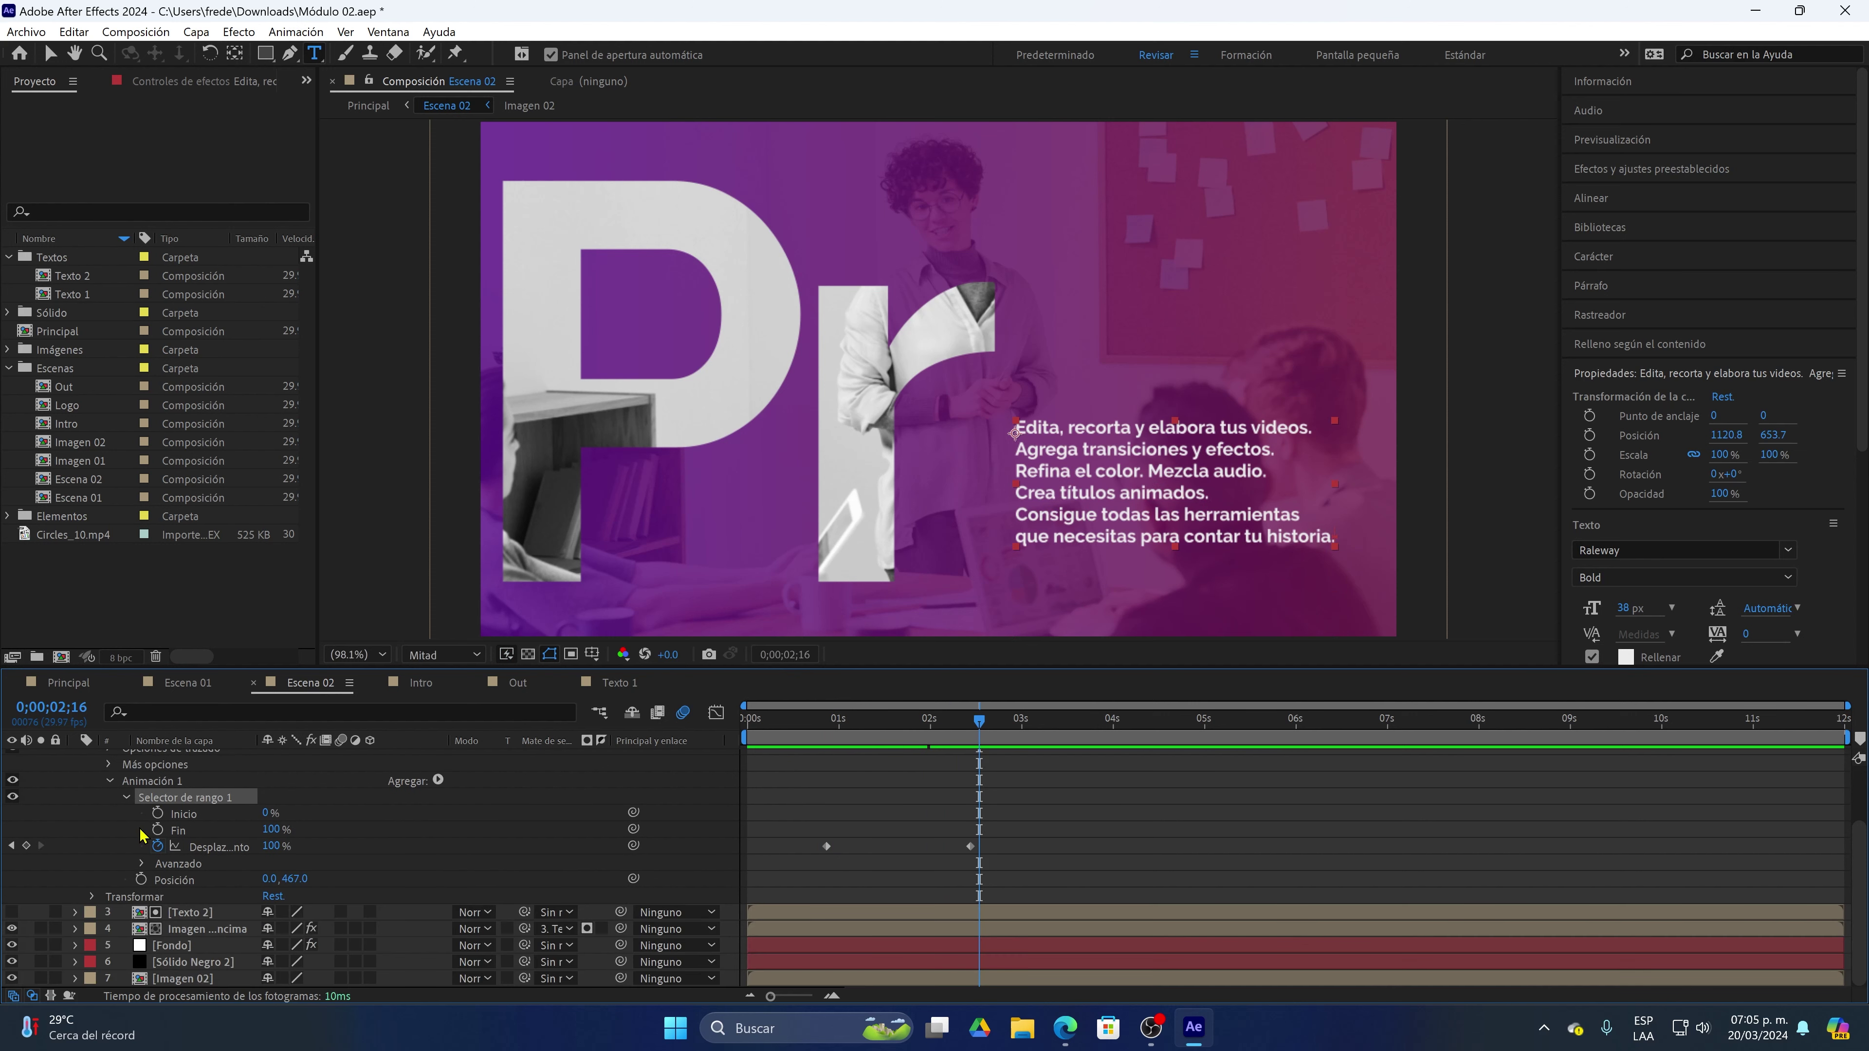
drag(996, 830, 777, 883)
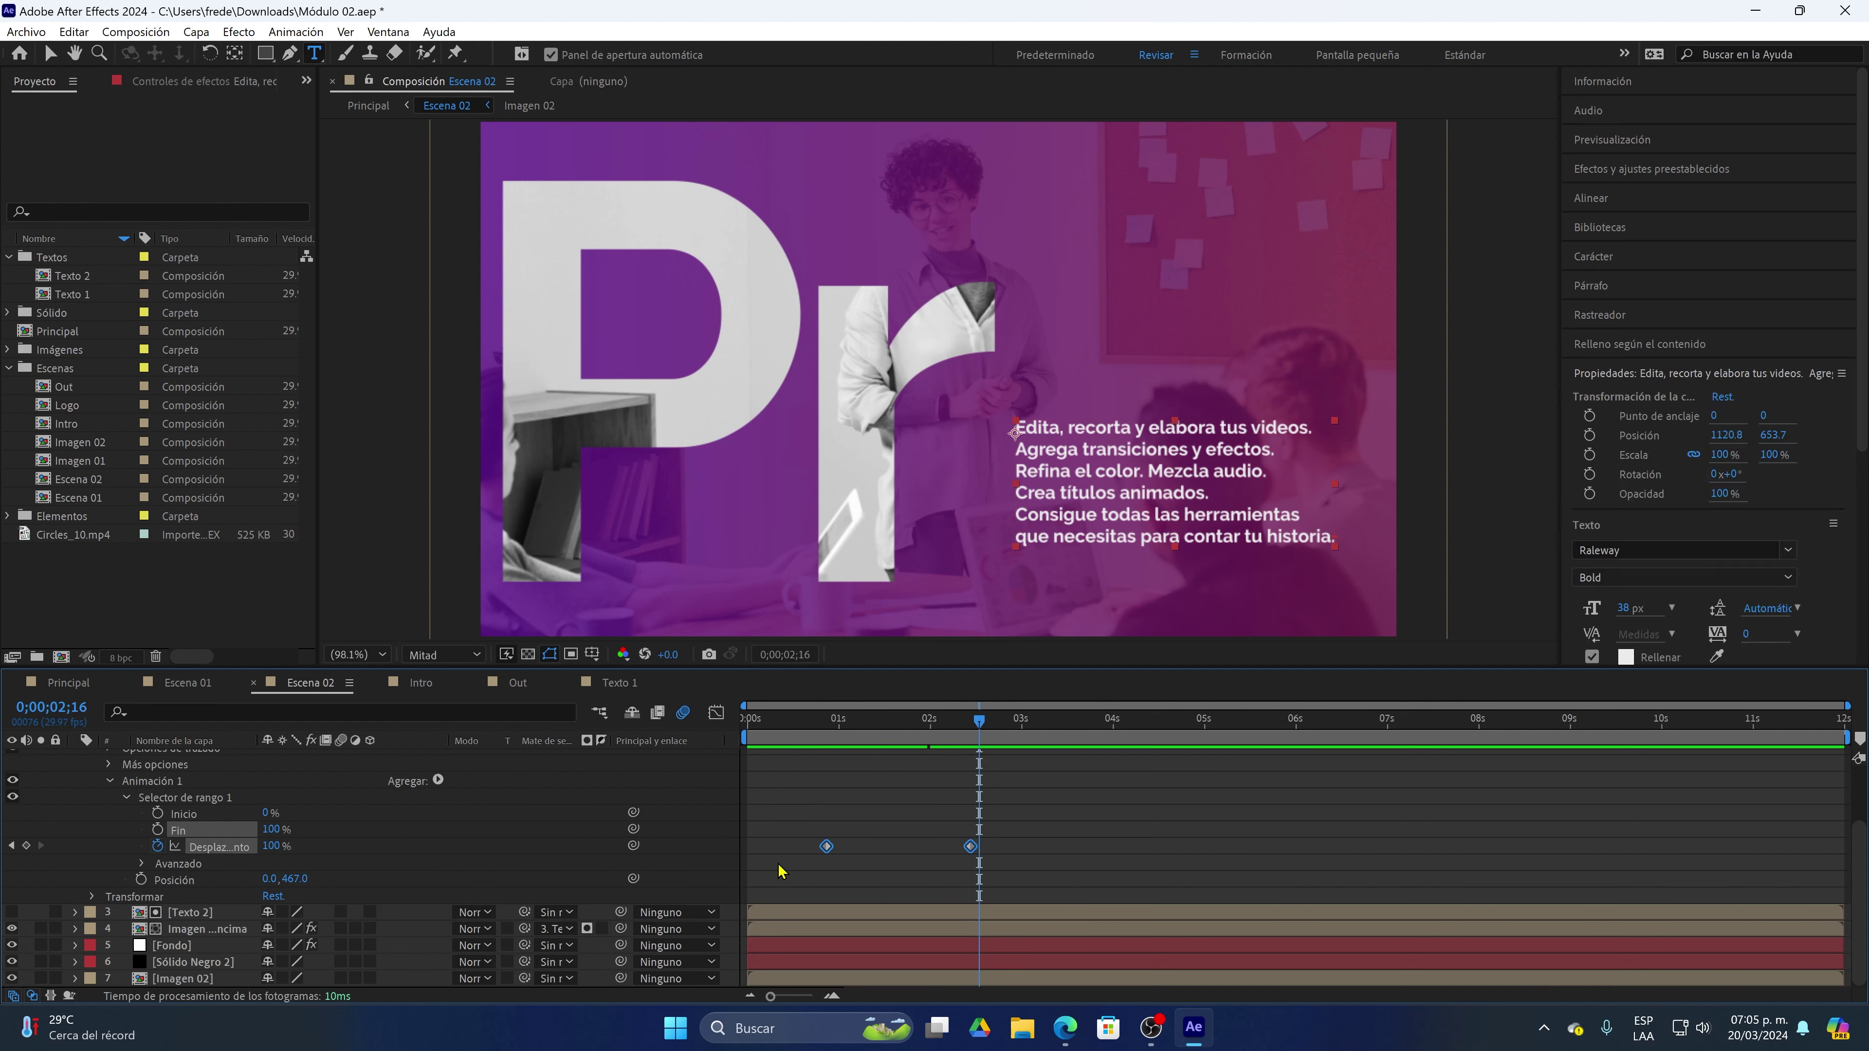
click(716, 712)
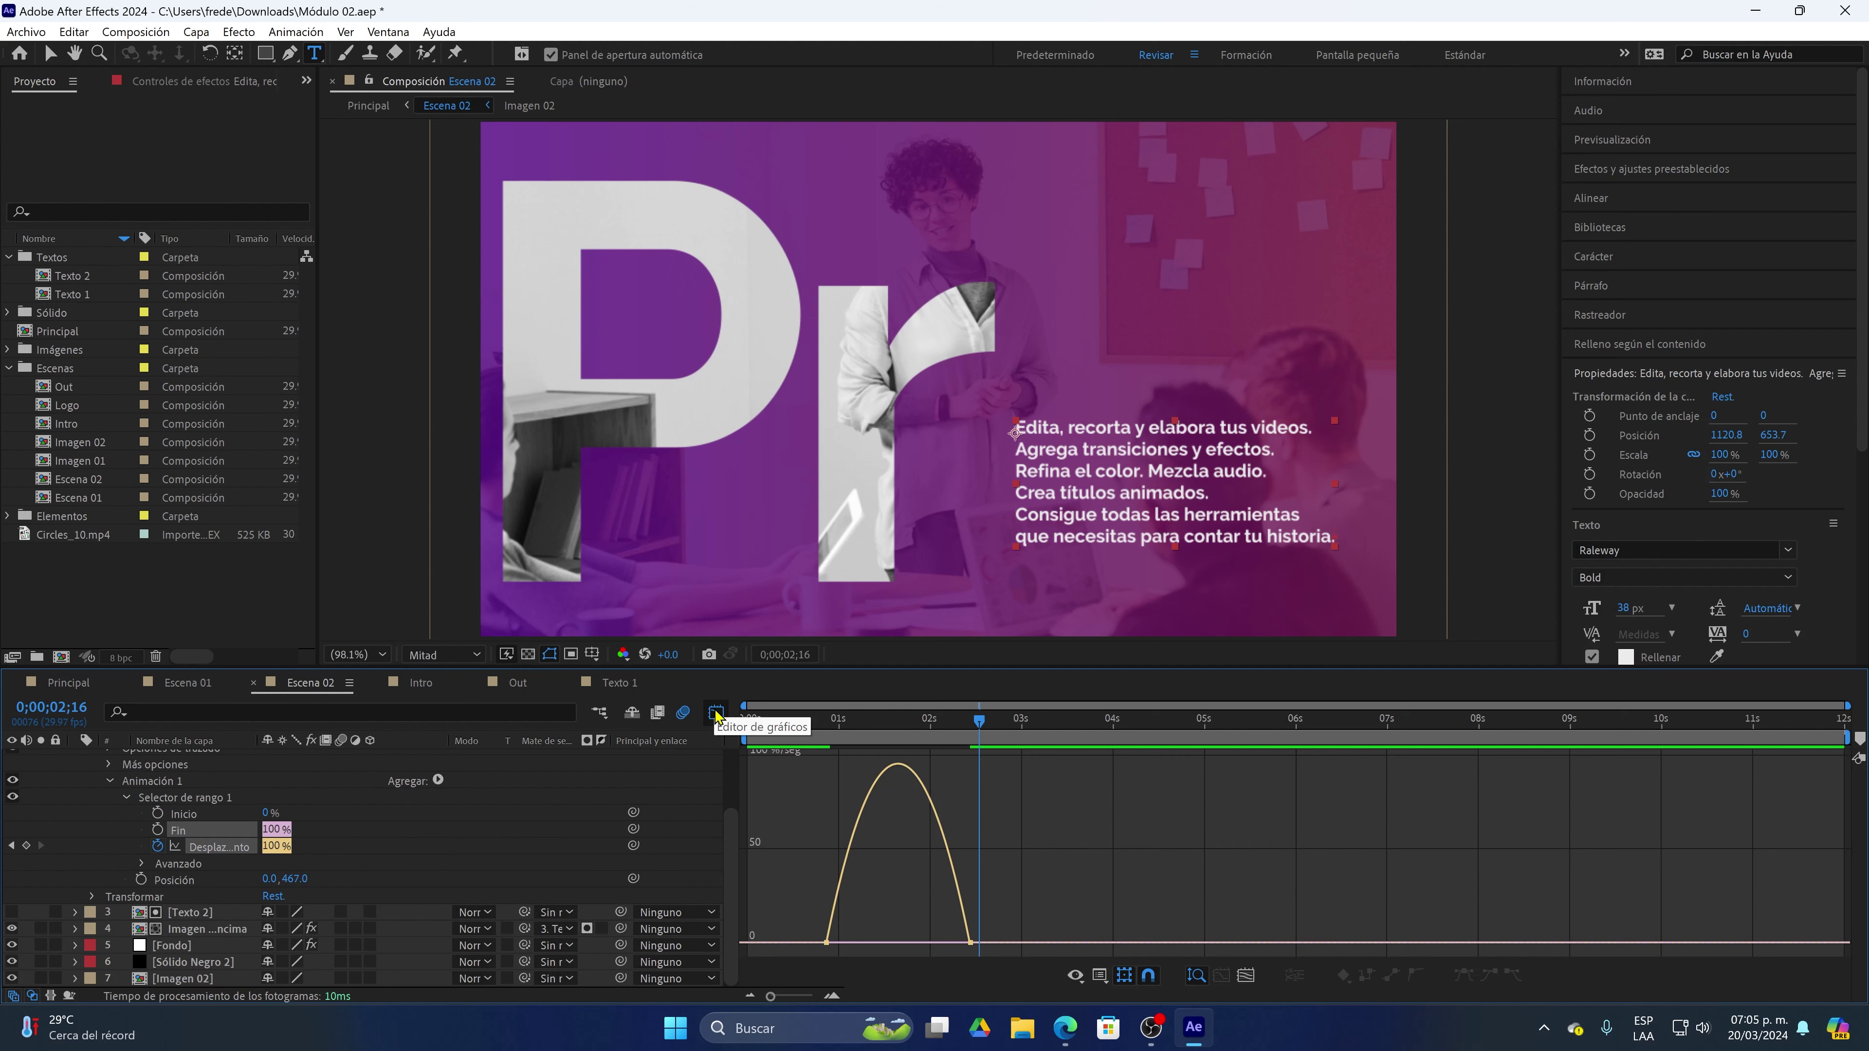
click(972, 944)
drag(947, 944, 870, 944)
click(793, 729)
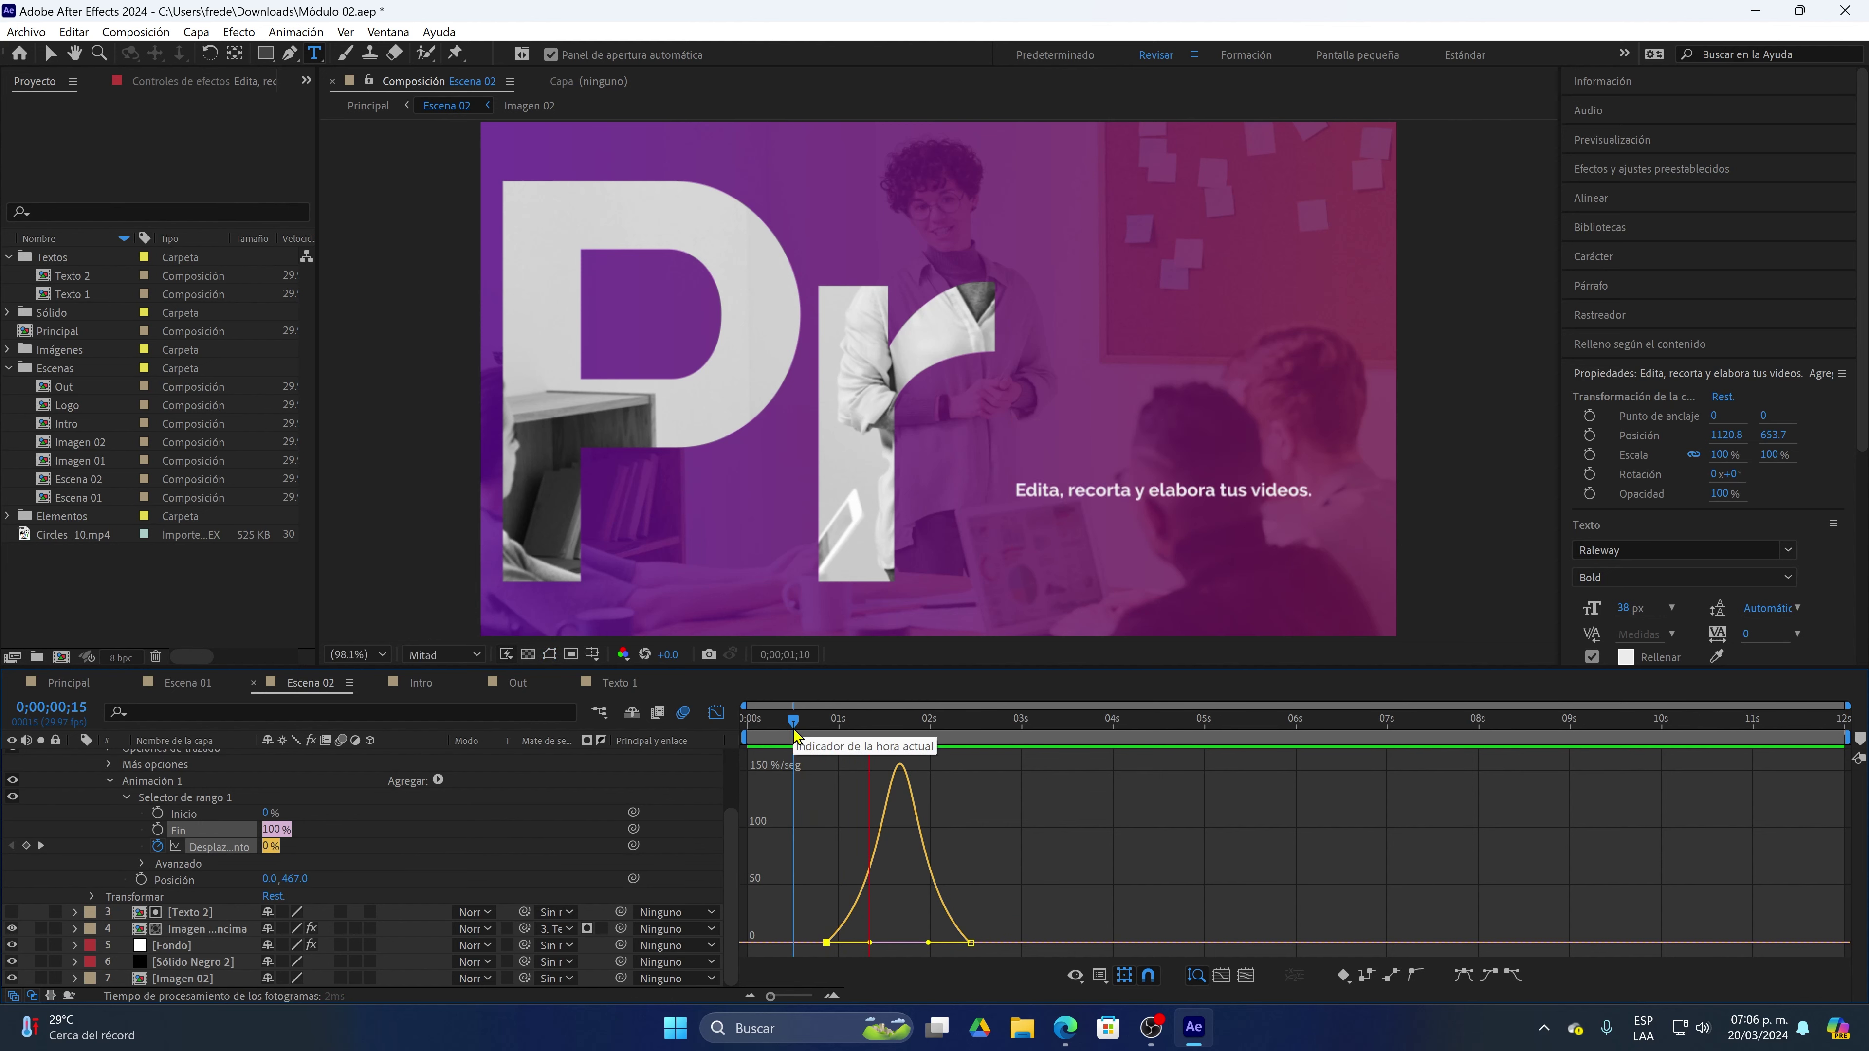
key(space)
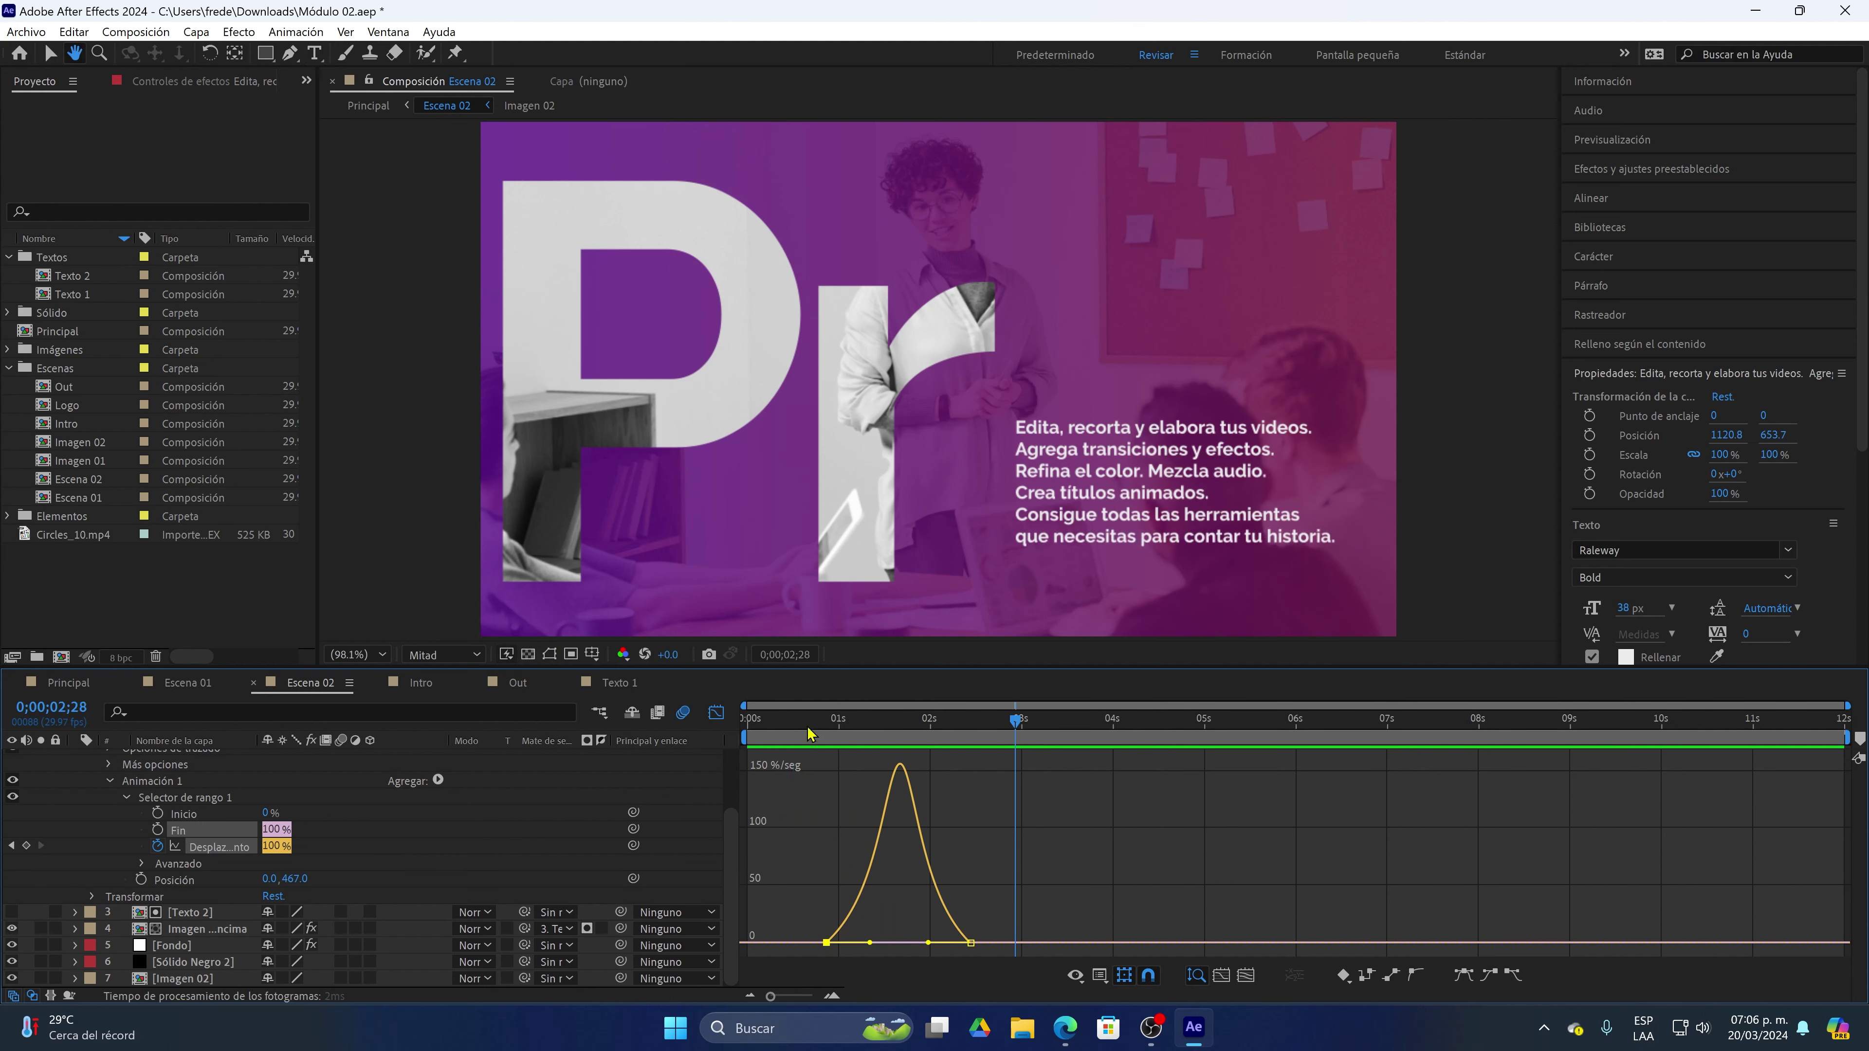
Extend the last Desplazamiento keyframe's influence on the speed graph so the peak falls earlier, and play back the reveal
drag(927, 944, 909, 943)
click(801, 727)
key(space)
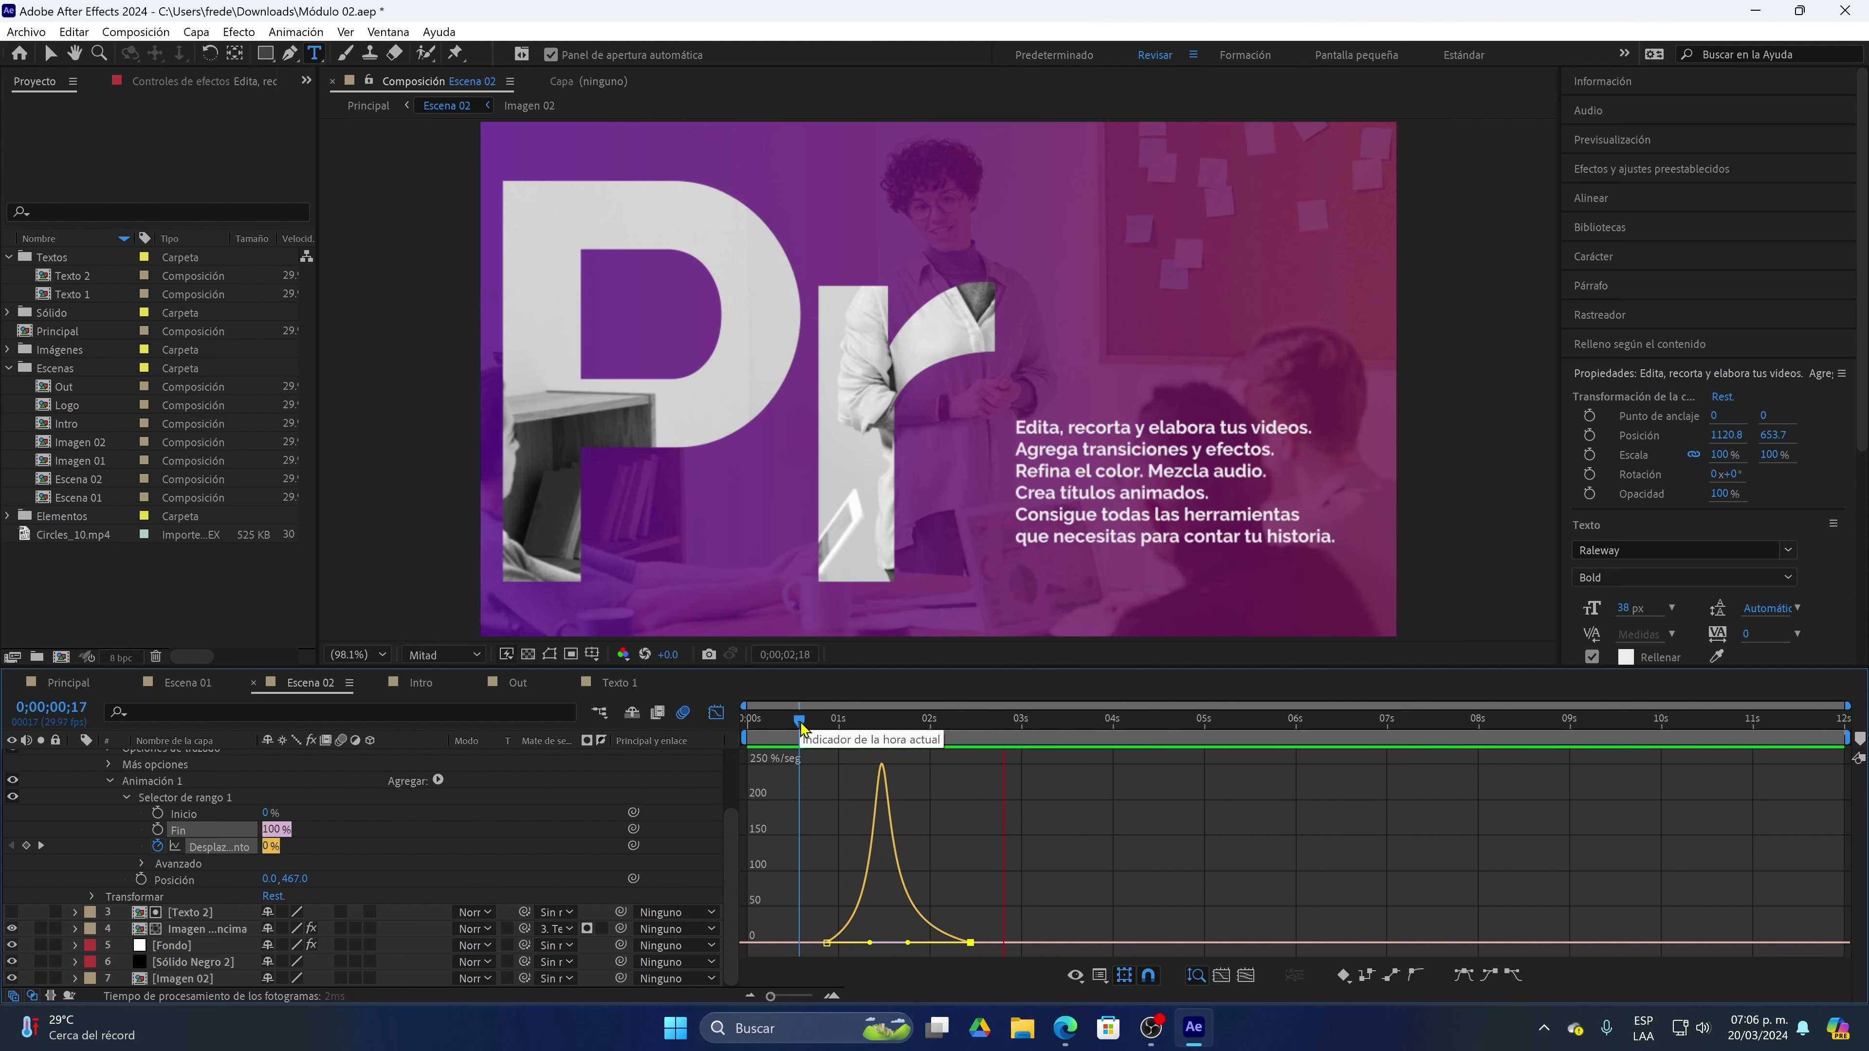
key(space)
Add the Valor del carácter property to the paragraph's Animación 1 and close the graph editor
scroll(158, 860, up, 1)
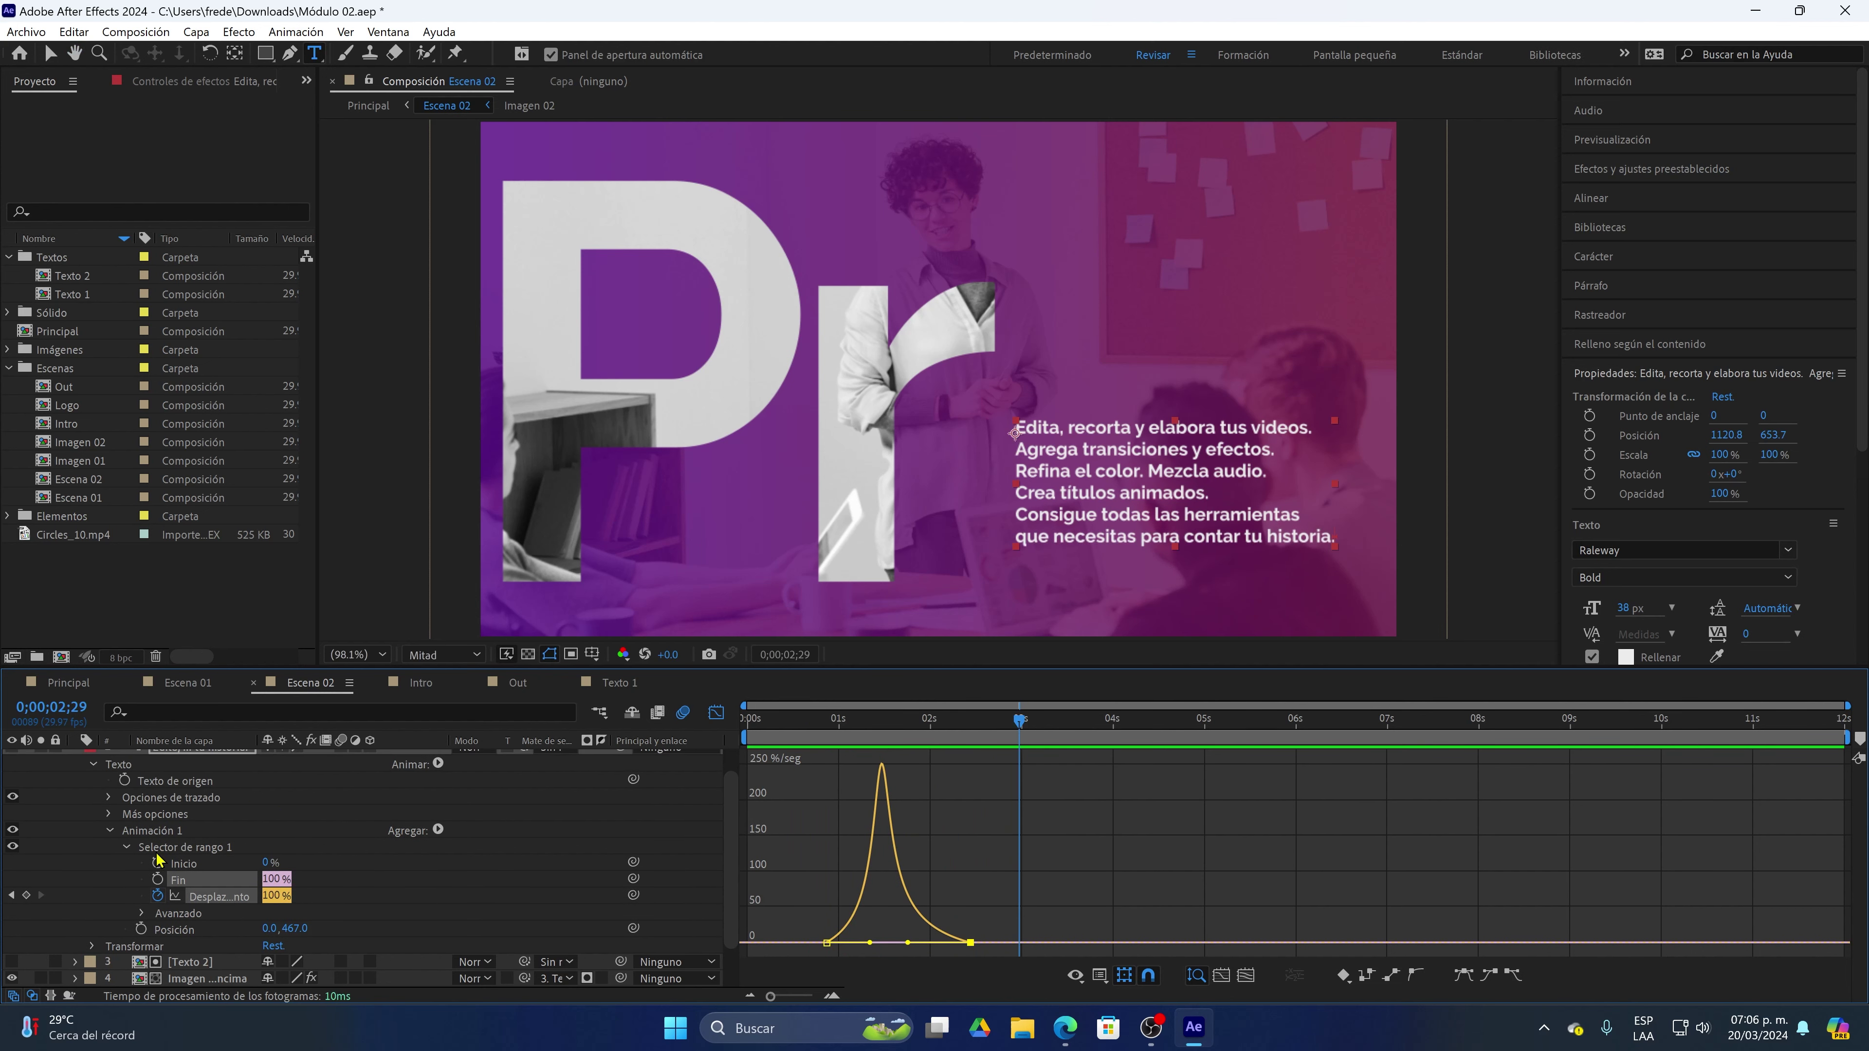
click(438, 832)
mouse_move(464, 843)
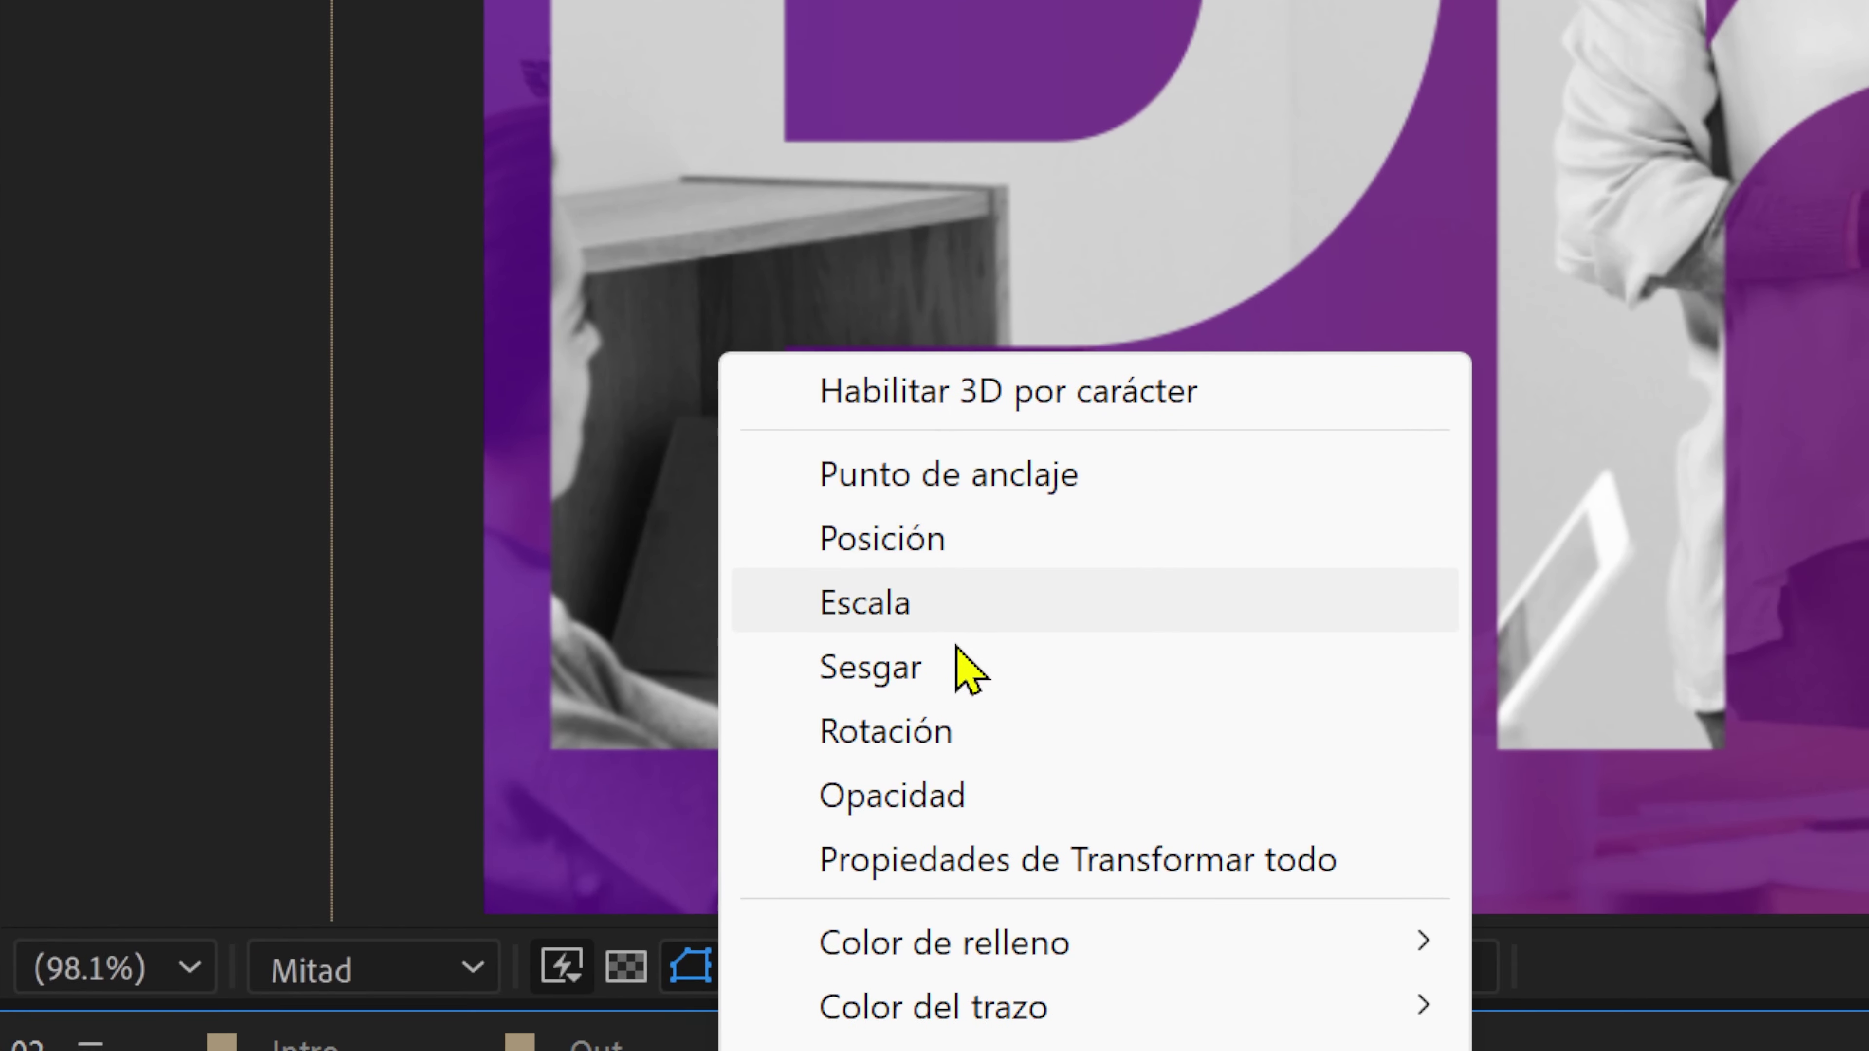
mouse_move(970, 960)
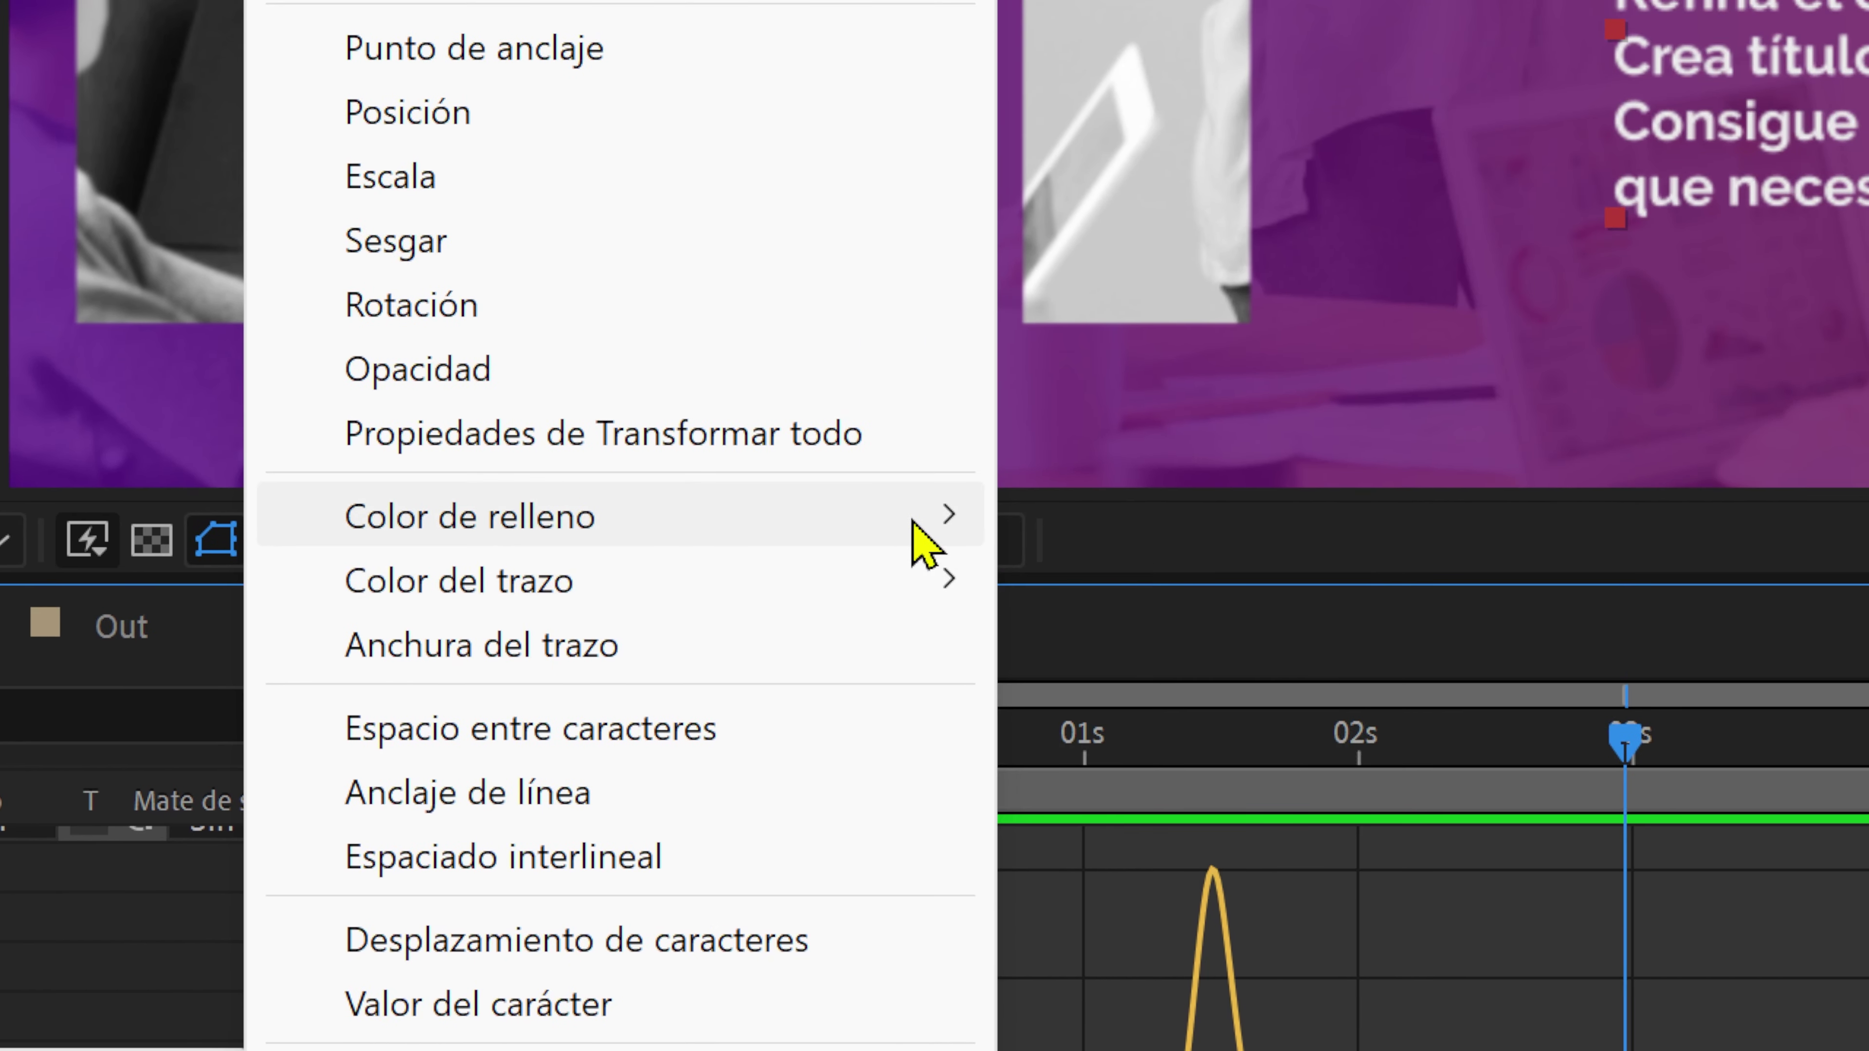
mouse_move(913, 521)
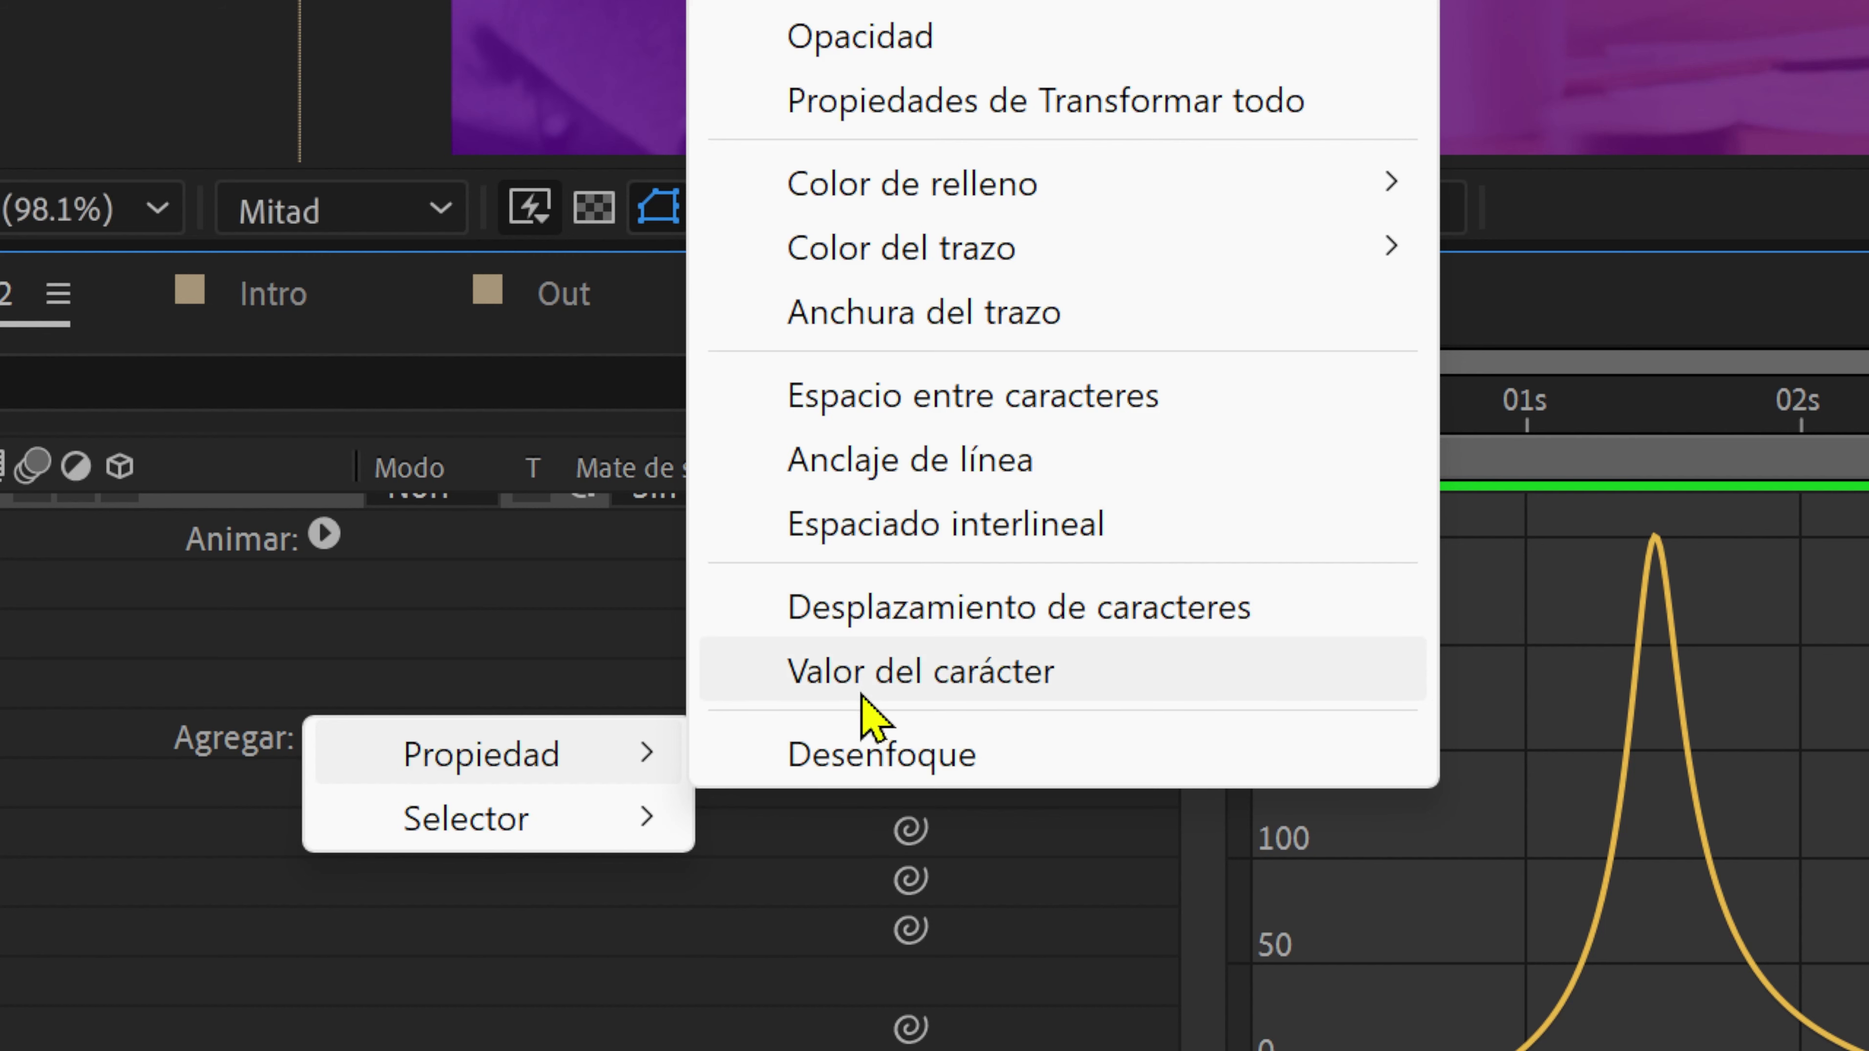
click(850, 684)
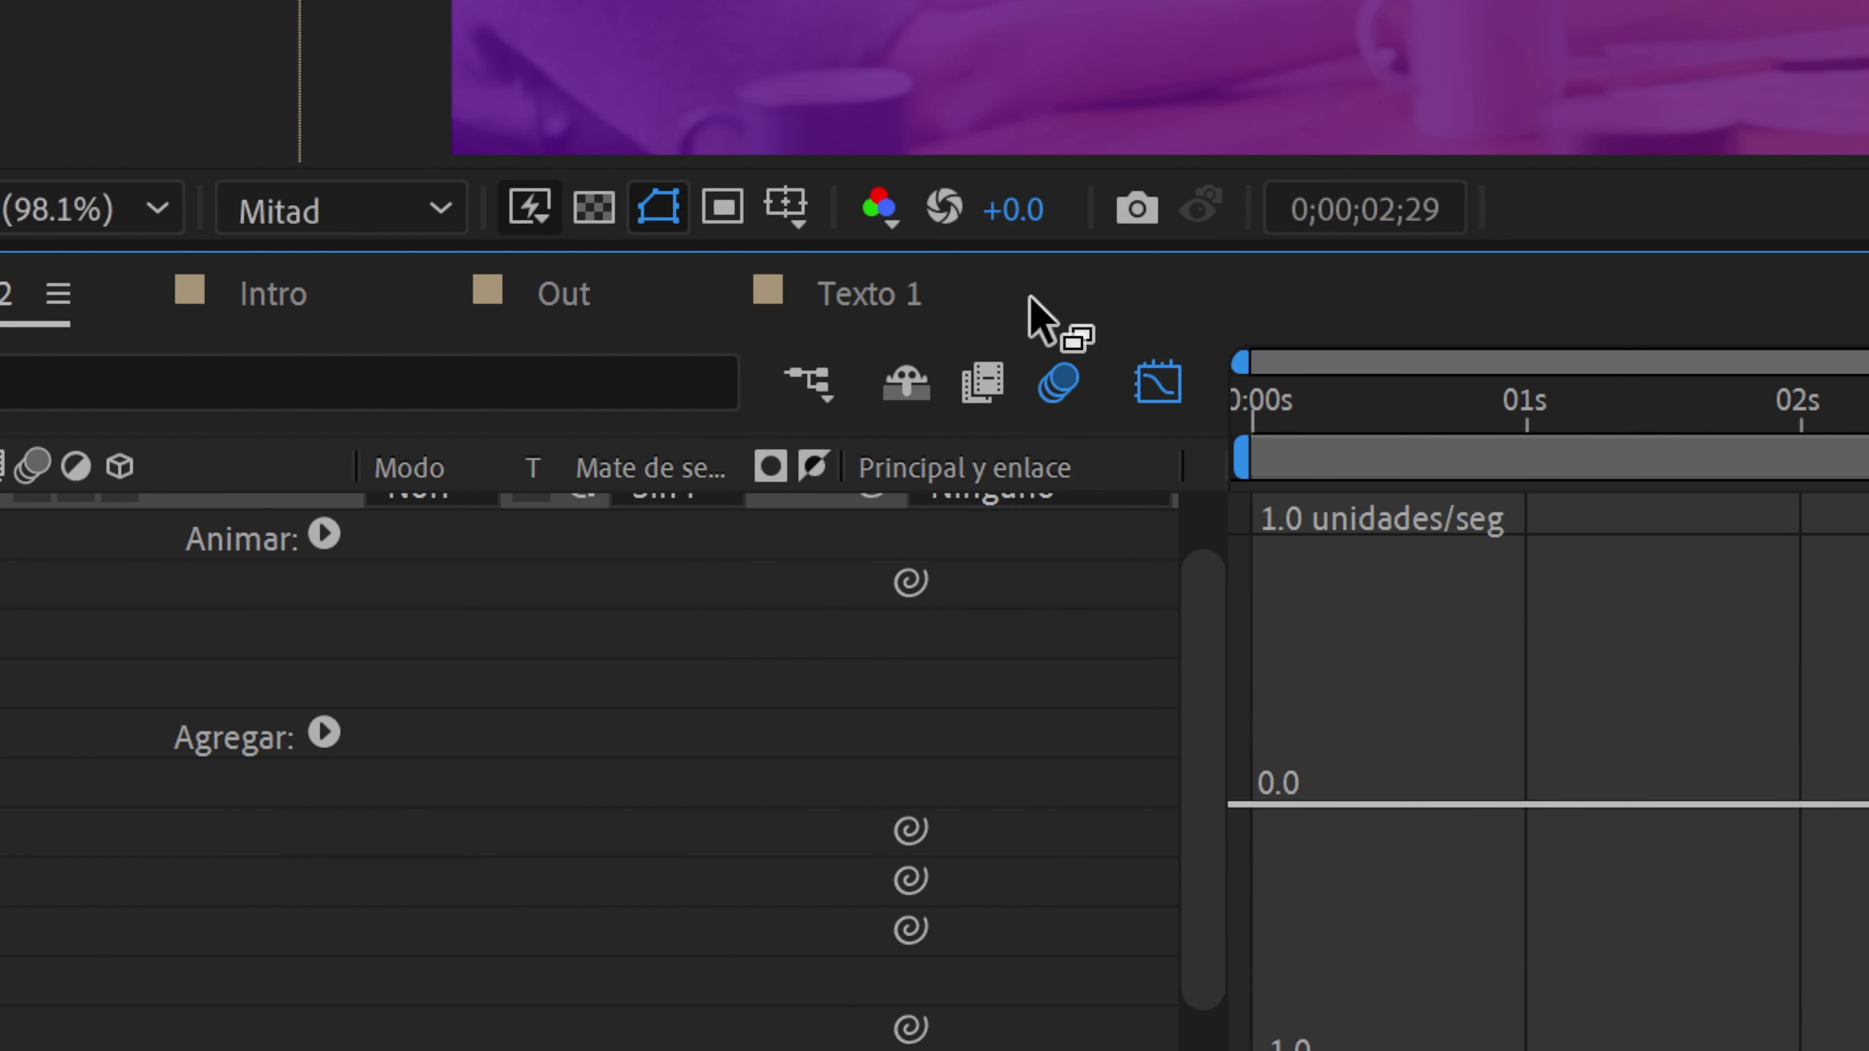
click(1158, 385)
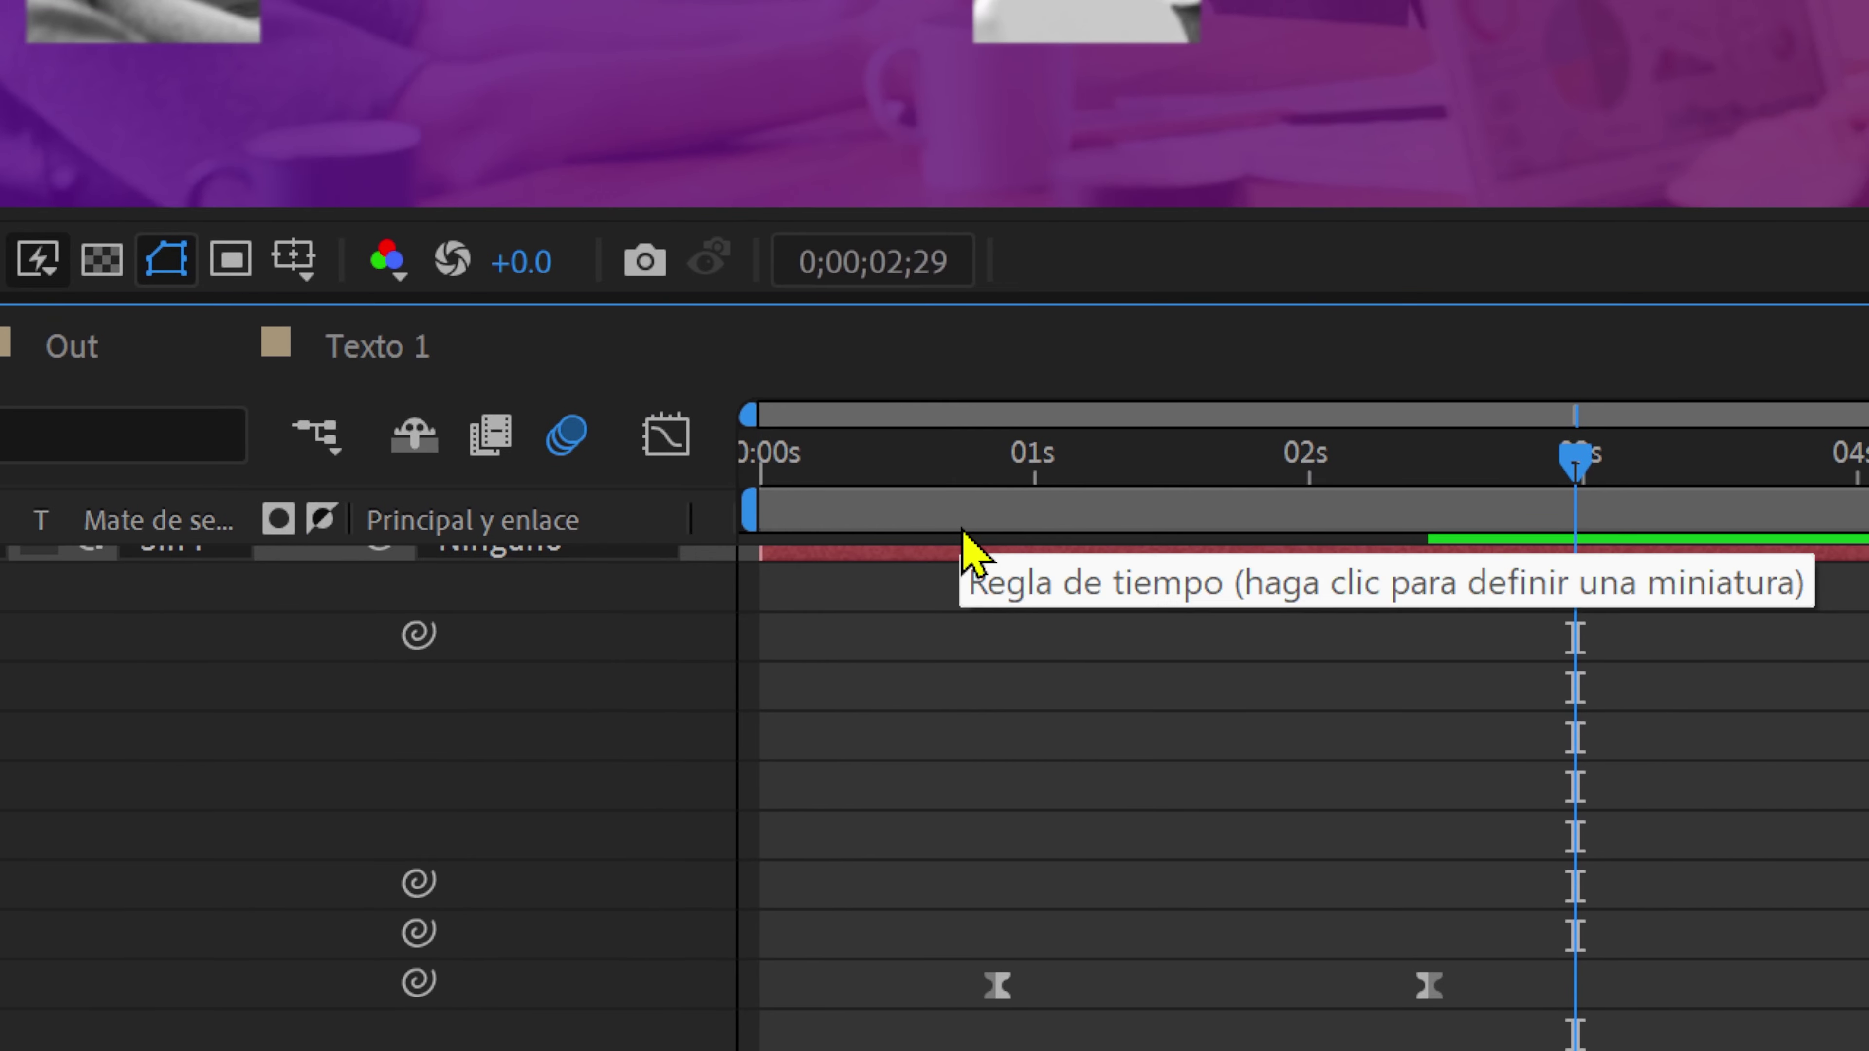
Scrub to about 0;00;01;26 and raise the animator's Valor de caracteres above 0
drag(964, 545, 1140, 536)
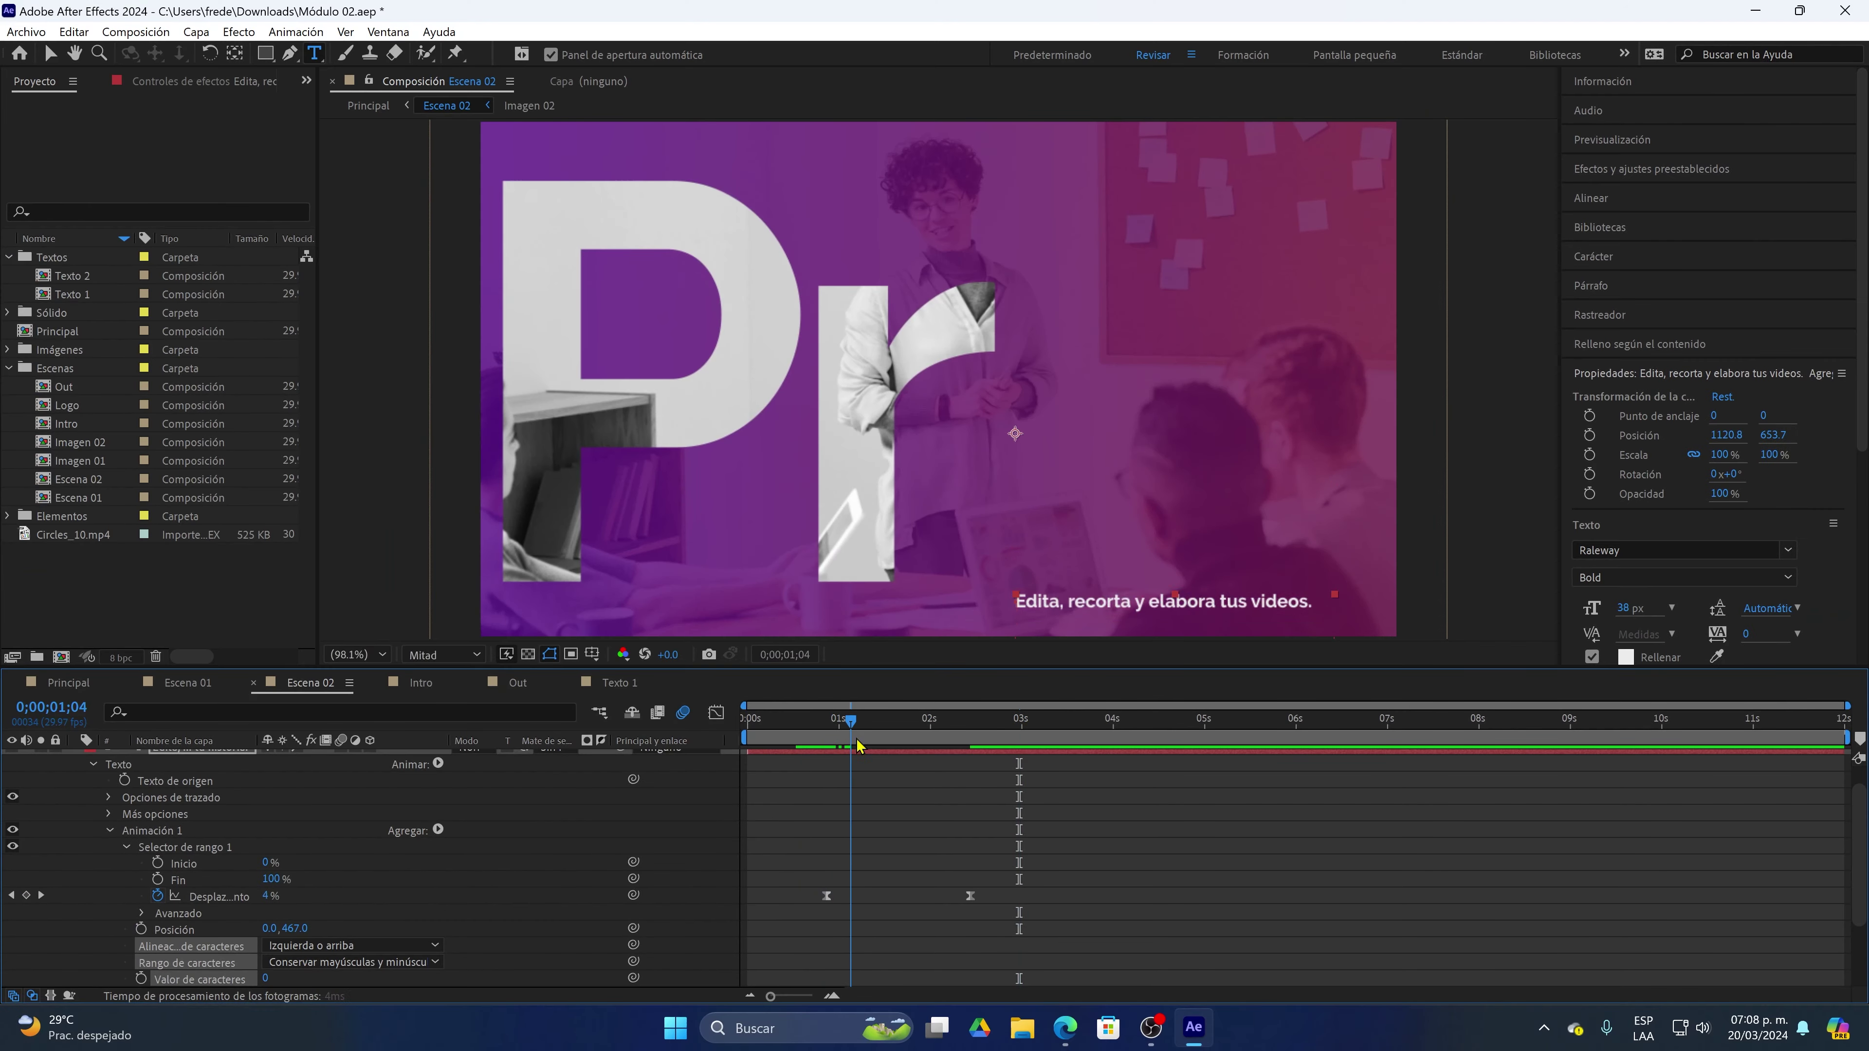
drag(874, 746, 918, 745)
scroll(316, 935, down, 1)
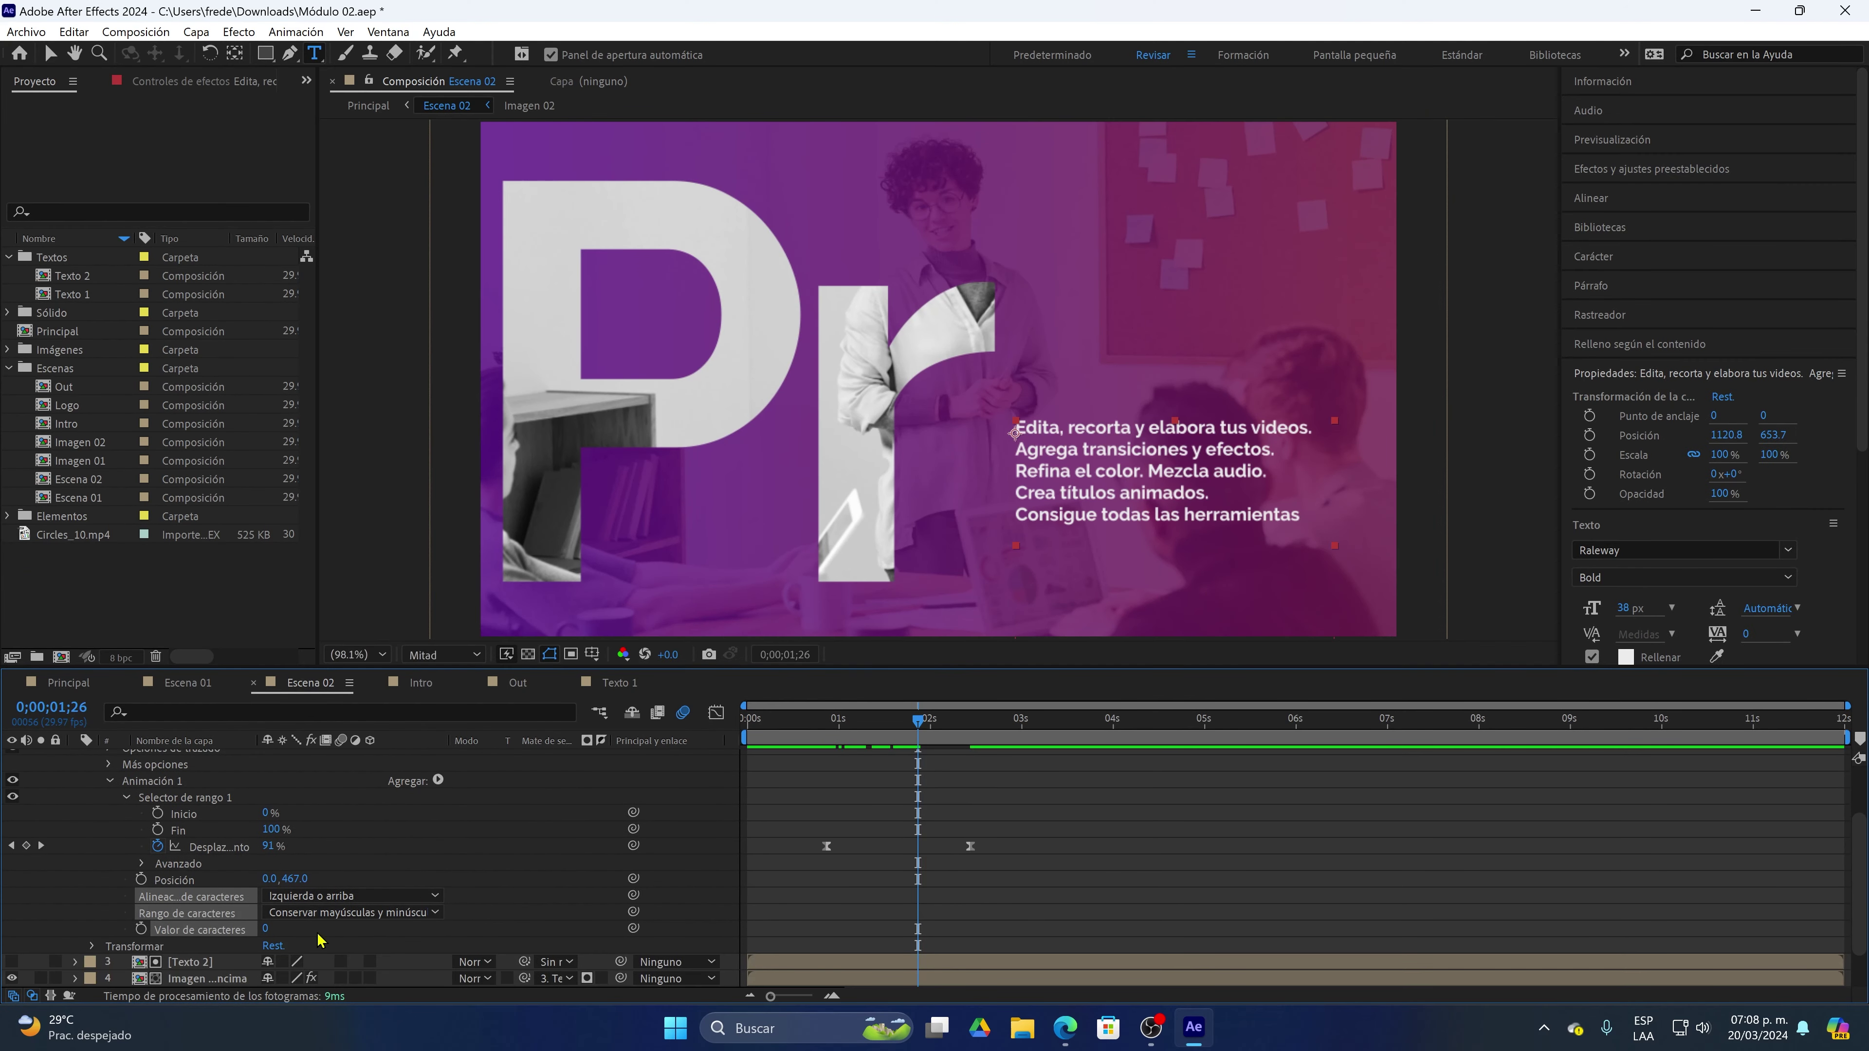
click(266, 931)
drag(265, 932, 310, 931)
Scrub and play back the paragraph's line reveal to check the character substitution effect
drag(817, 727, 891, 728)
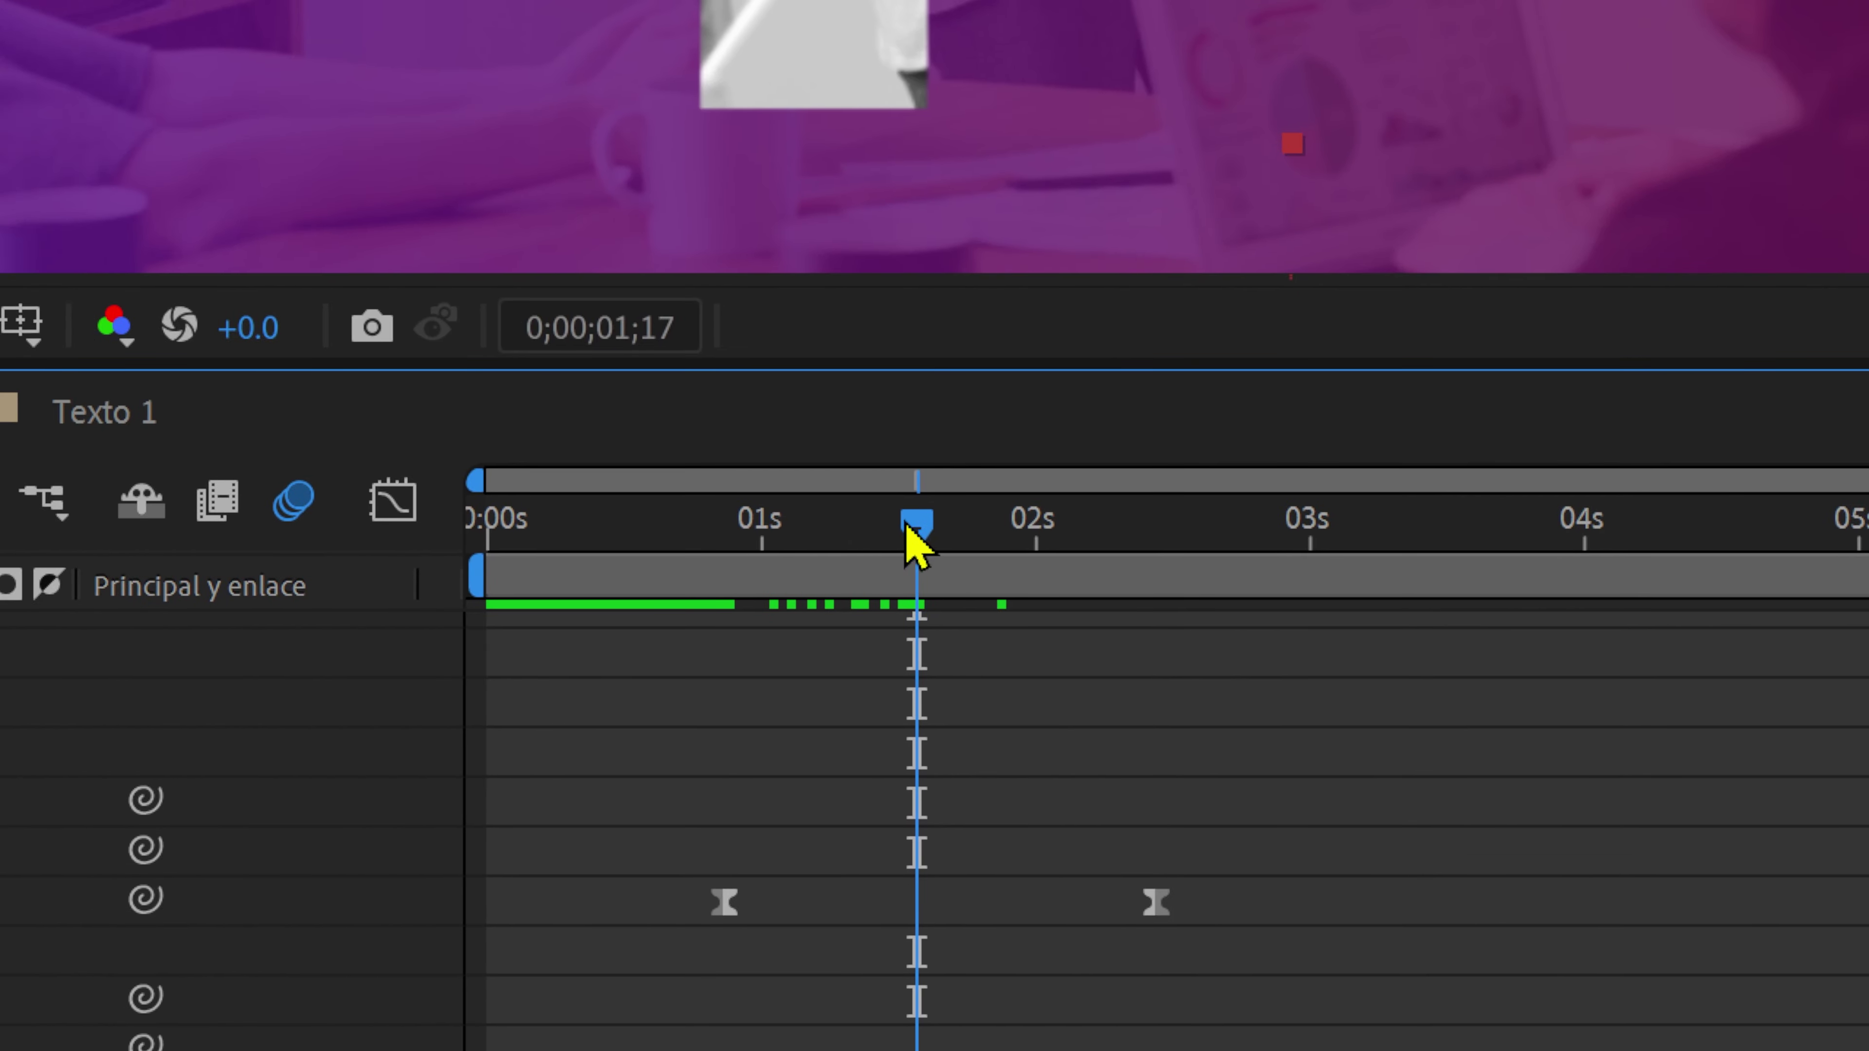
drag(905, 525, 805, 523)
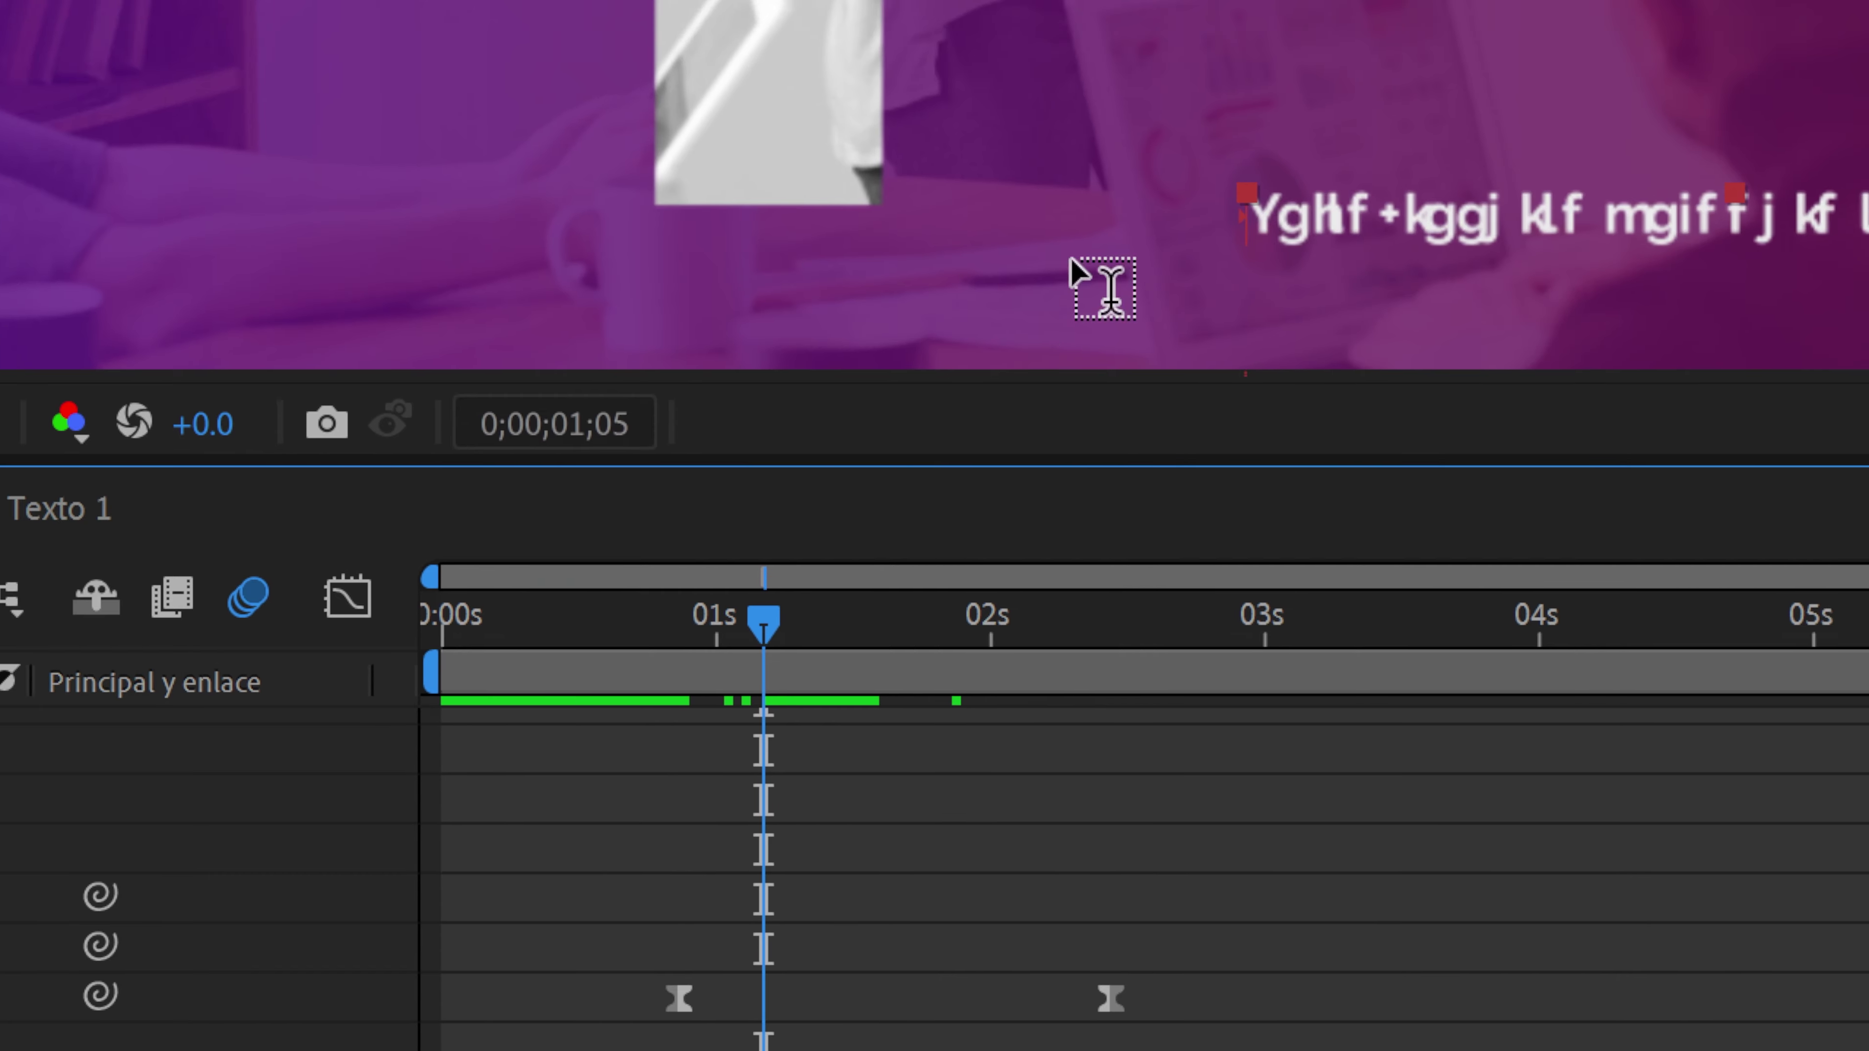
key(space)
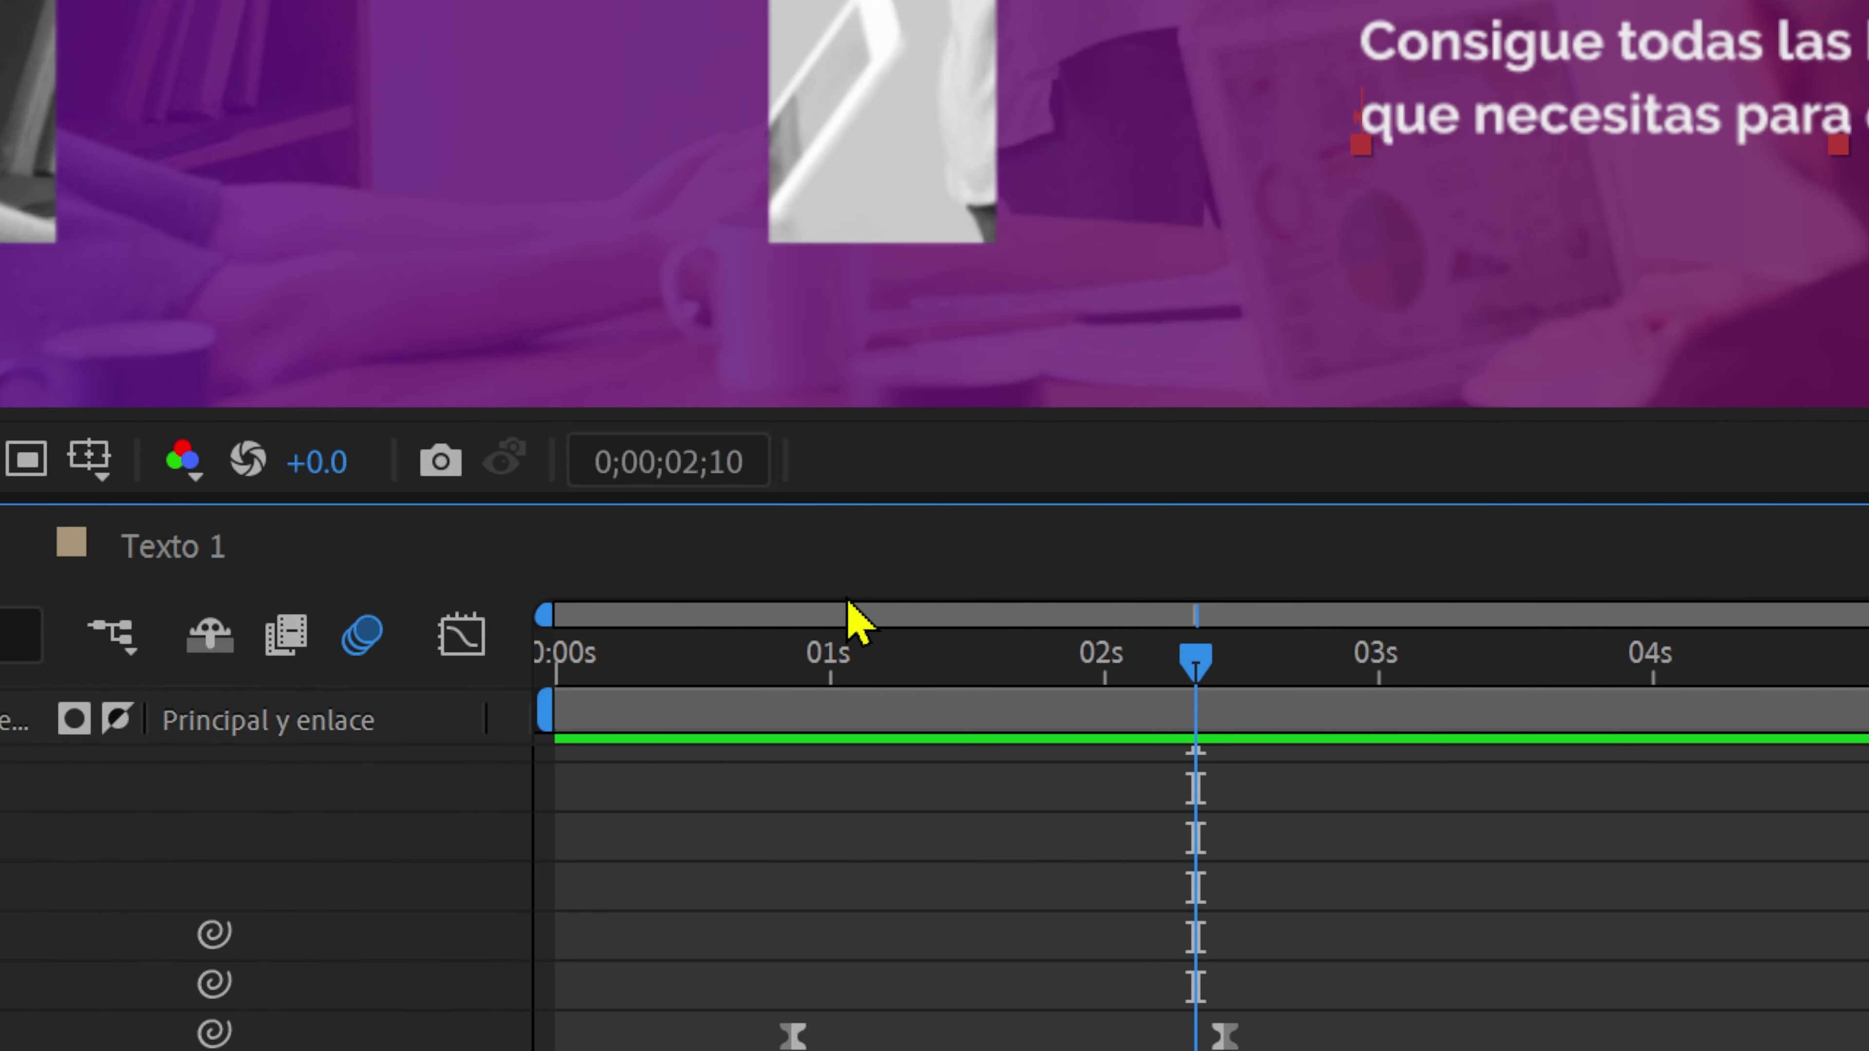
click(763, 654)
key(space)
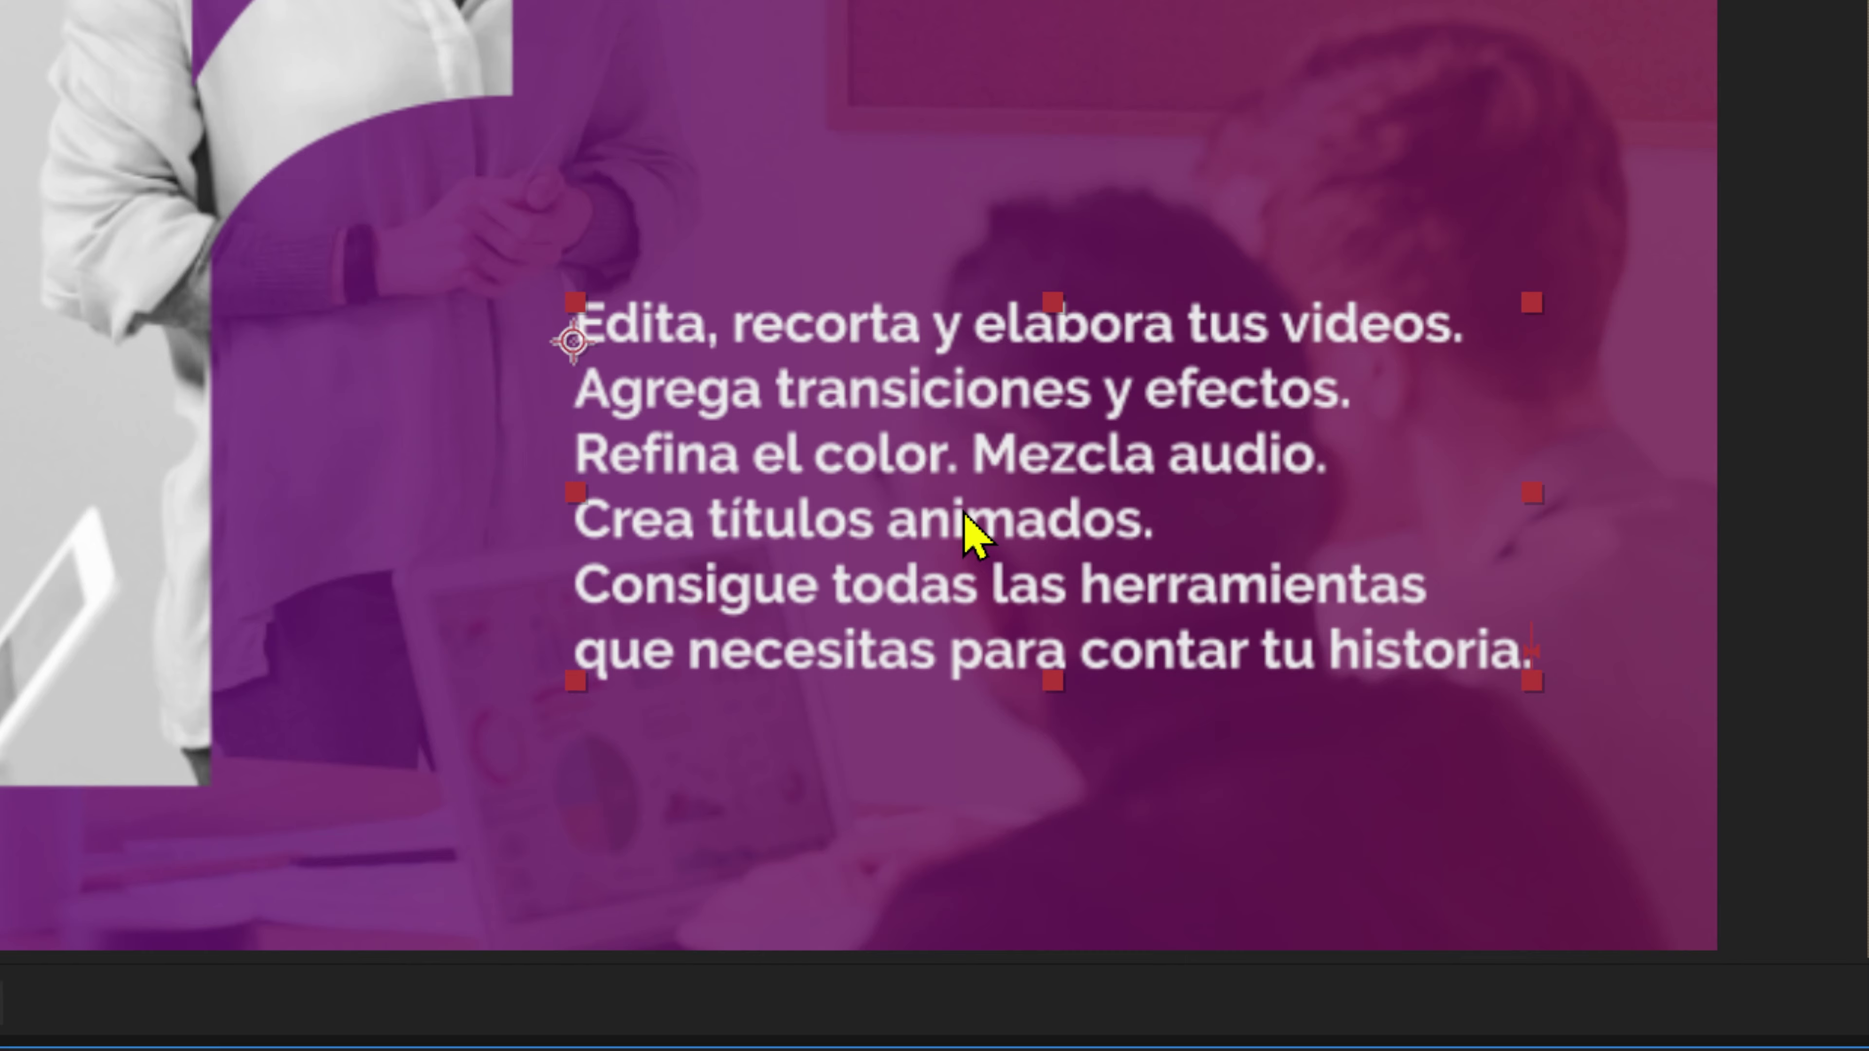
key(t)
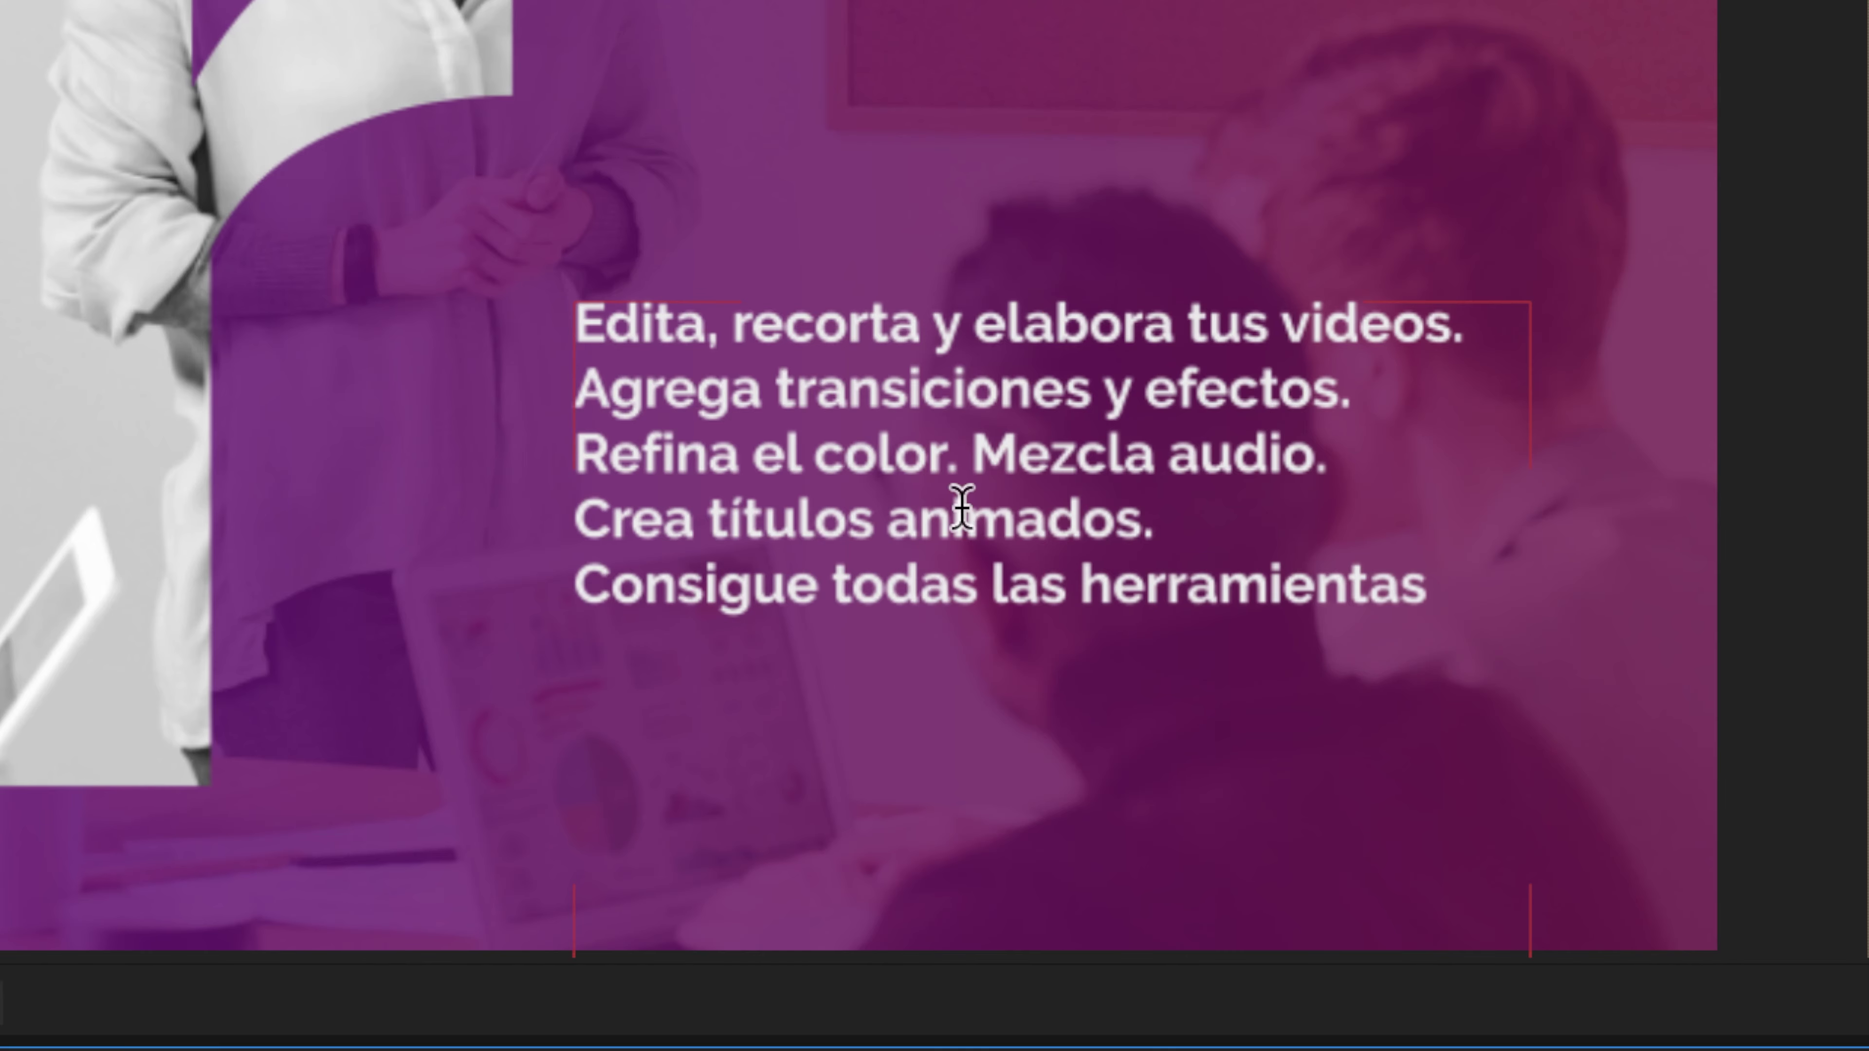
Delete the character value property from the paragraph's Animación 1, add Desenfoque in its place, and close the graph editor
click(962, 507)
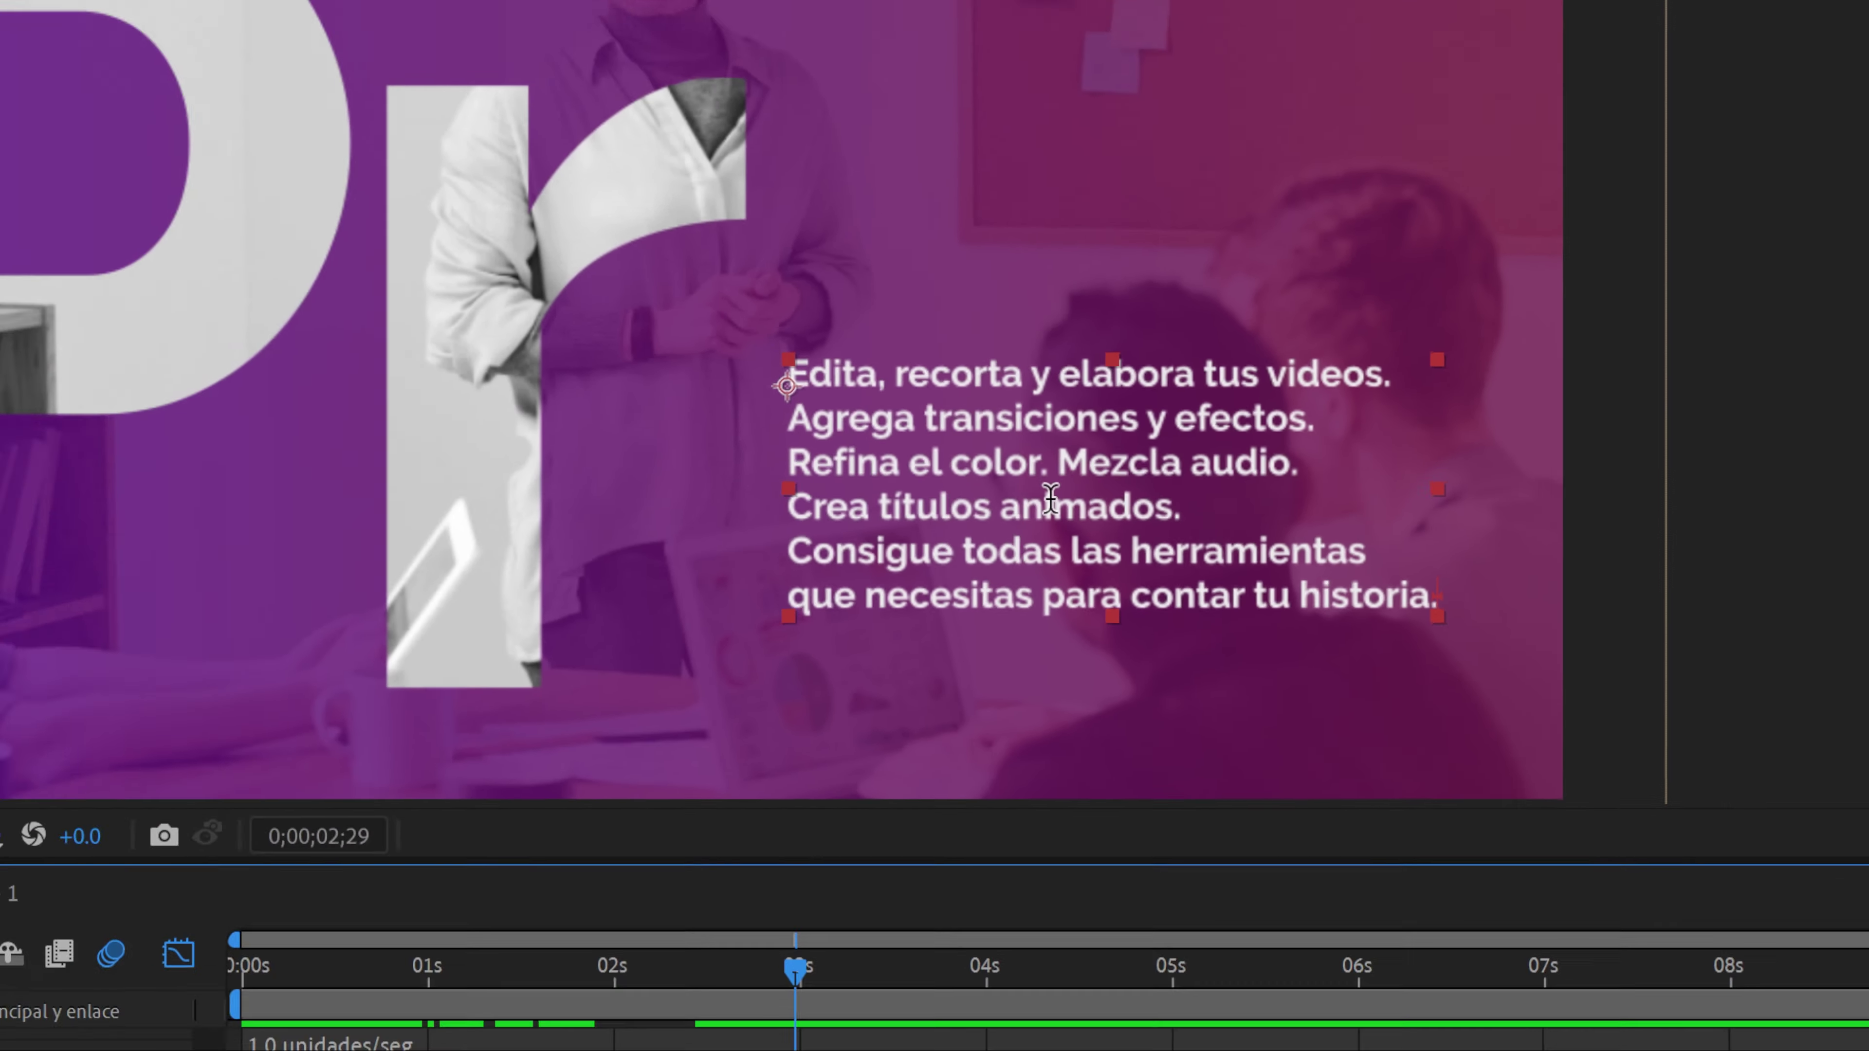
key(Delete)
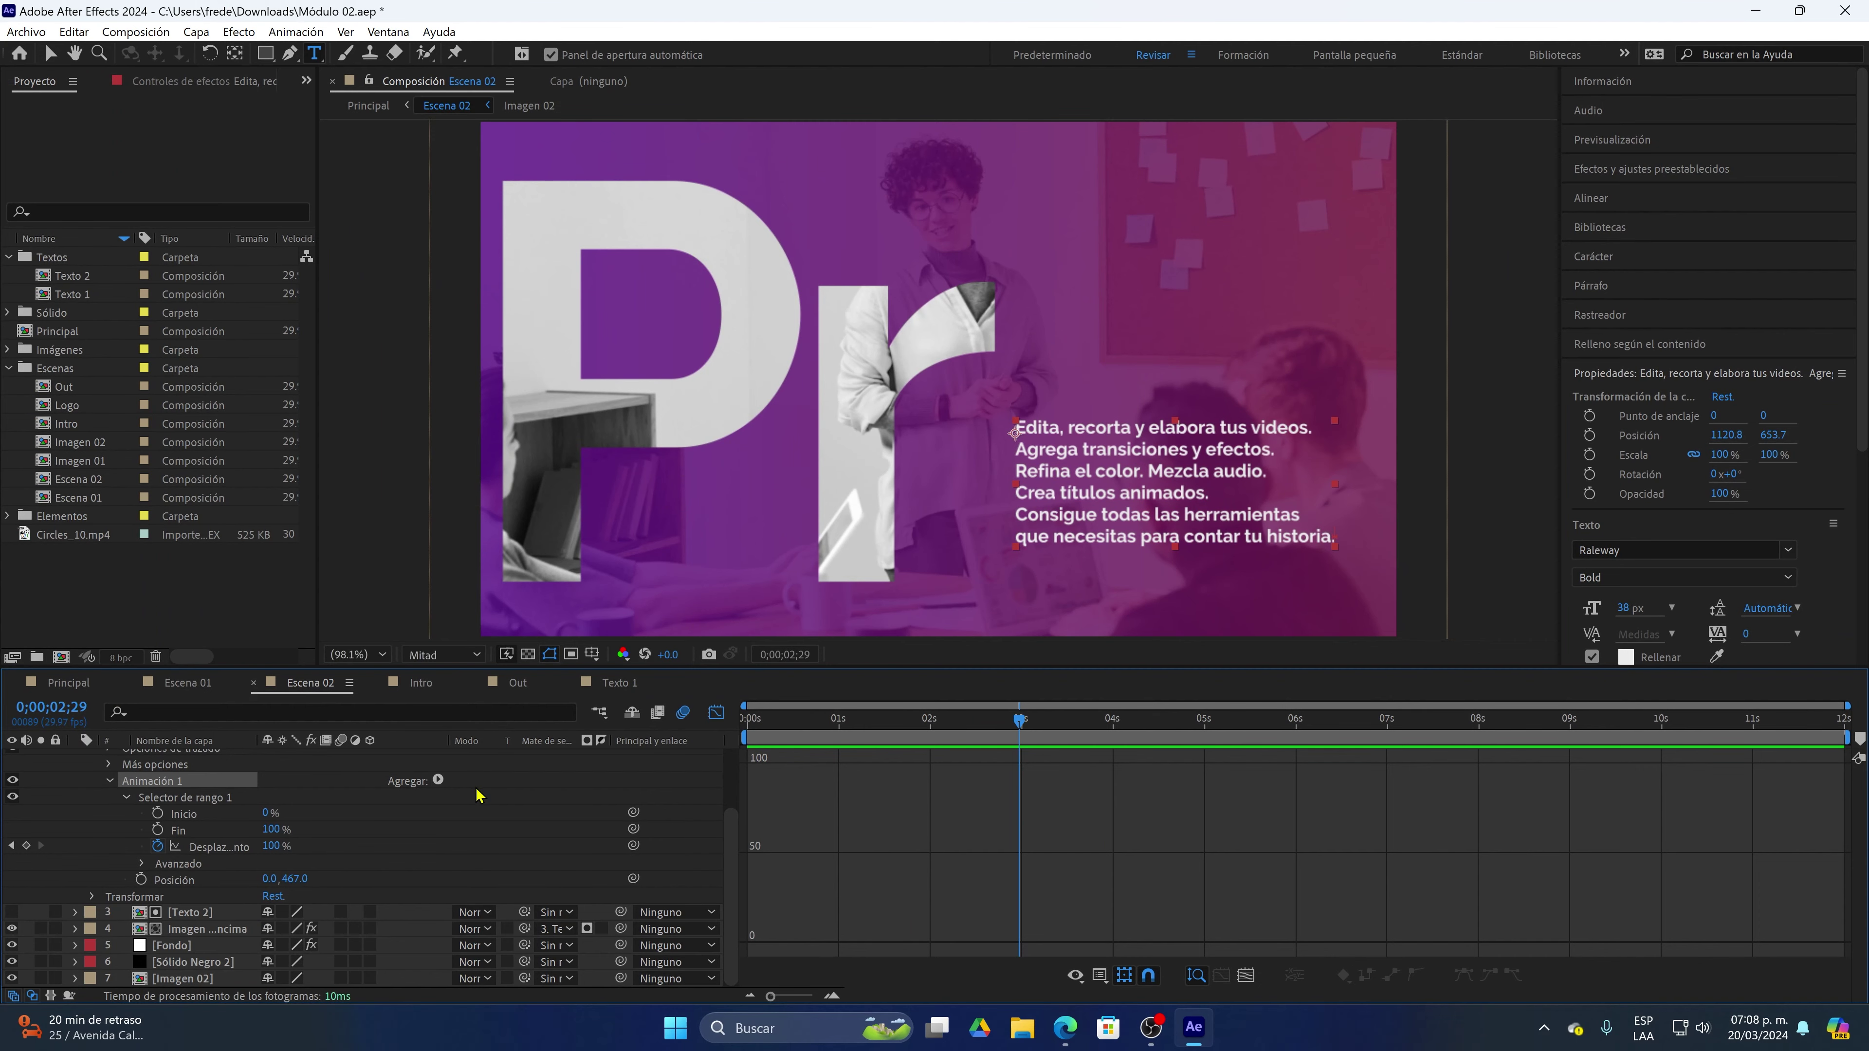
click(439, 782)
mouse_move(508, 790)
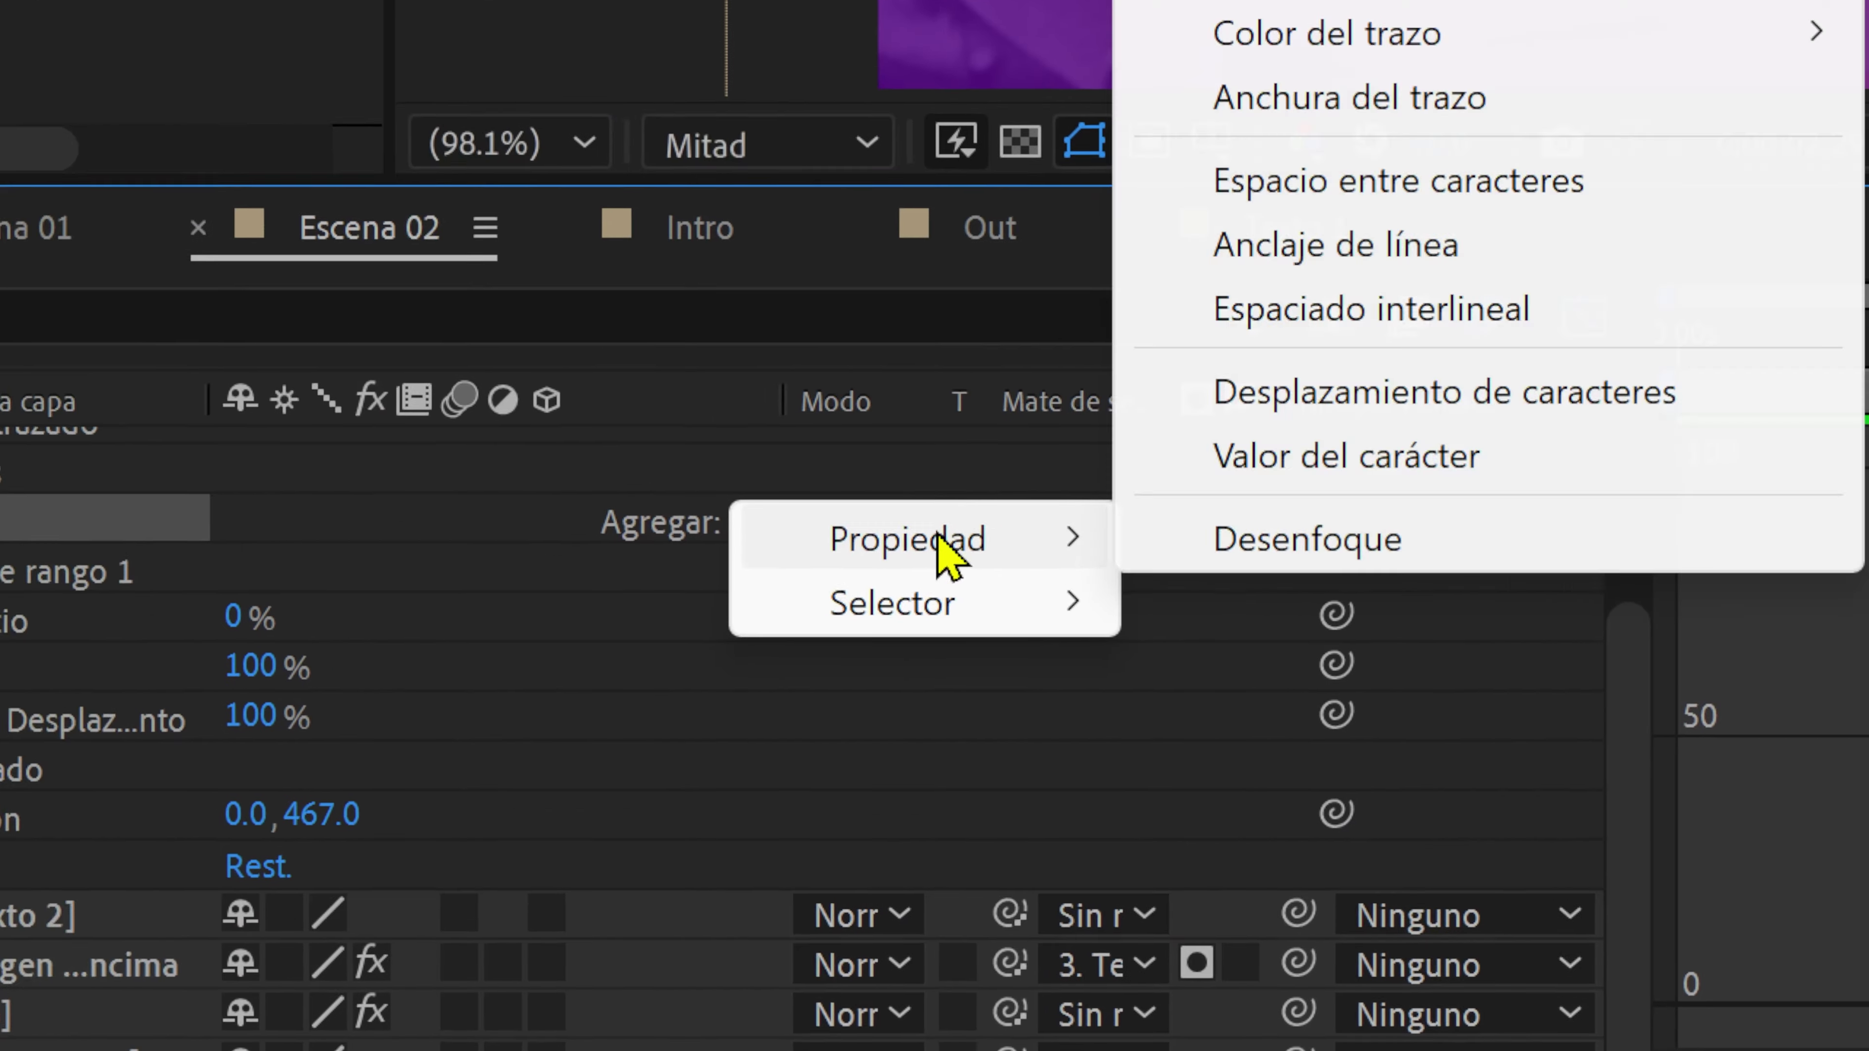
click(607, 794)
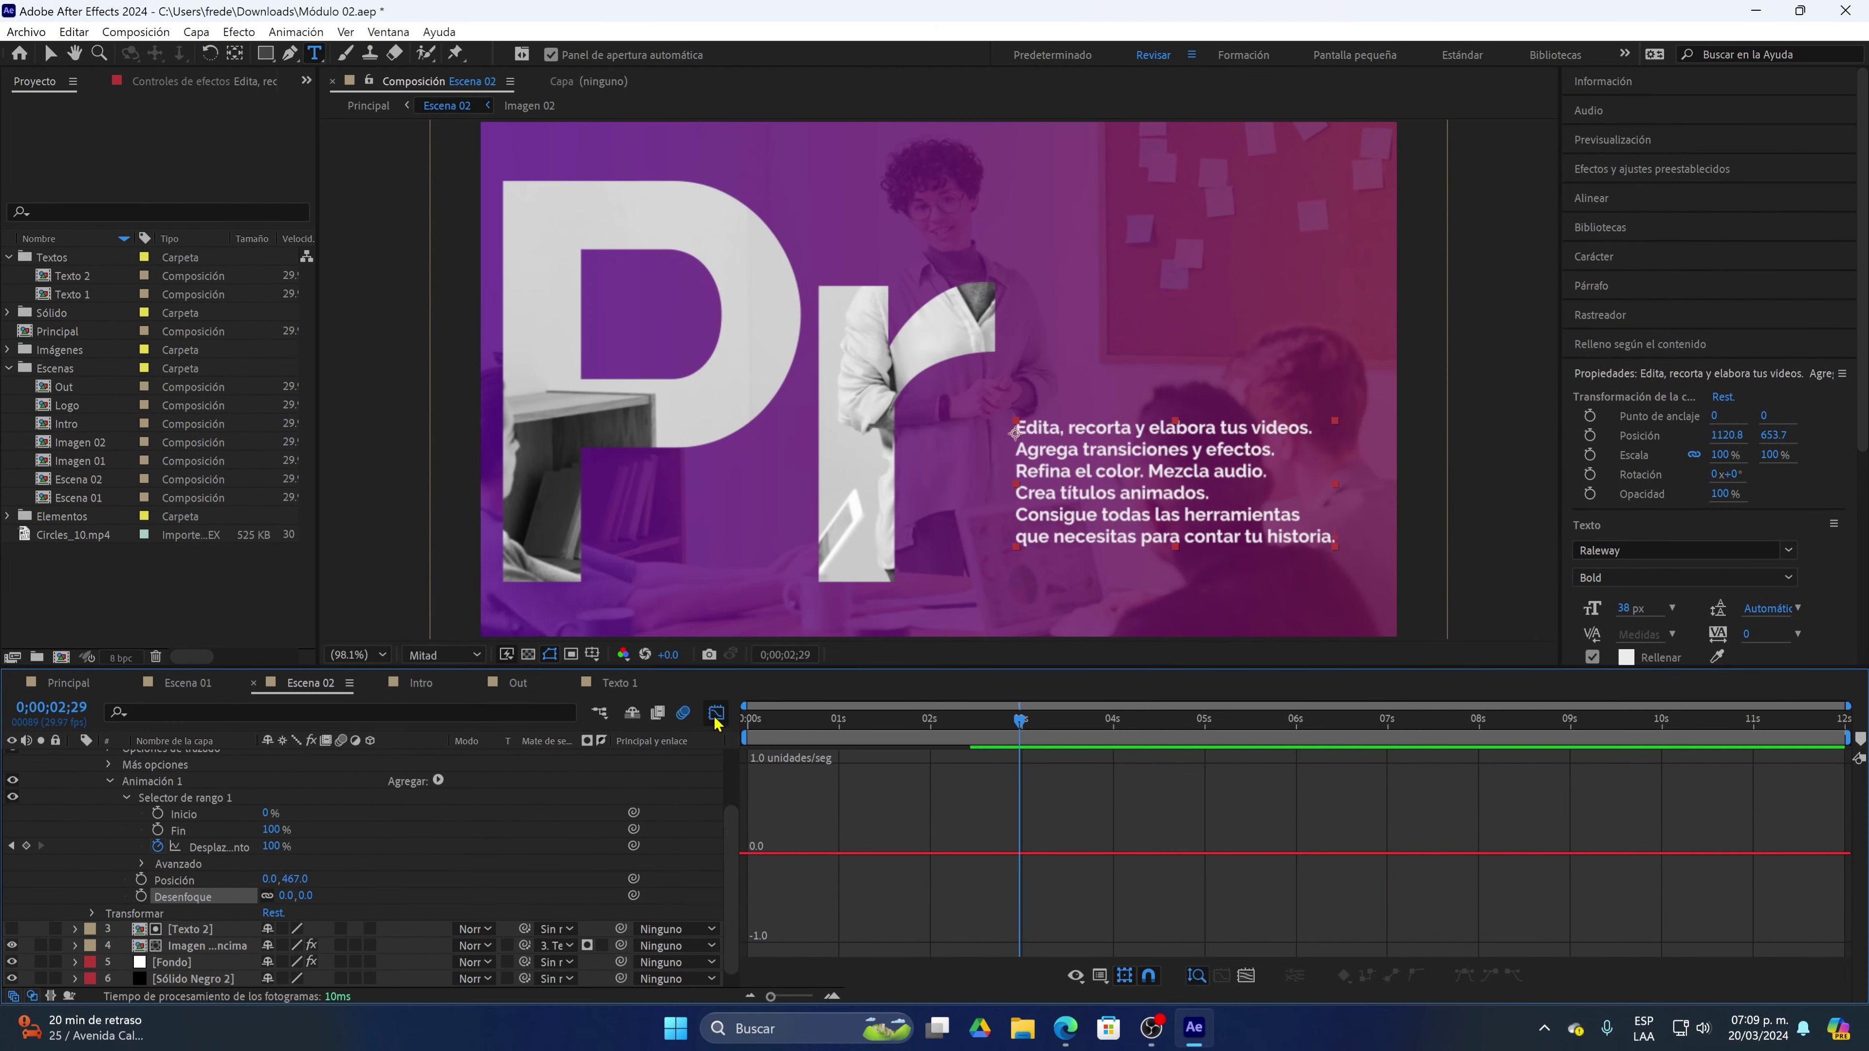
click(1282, 307)
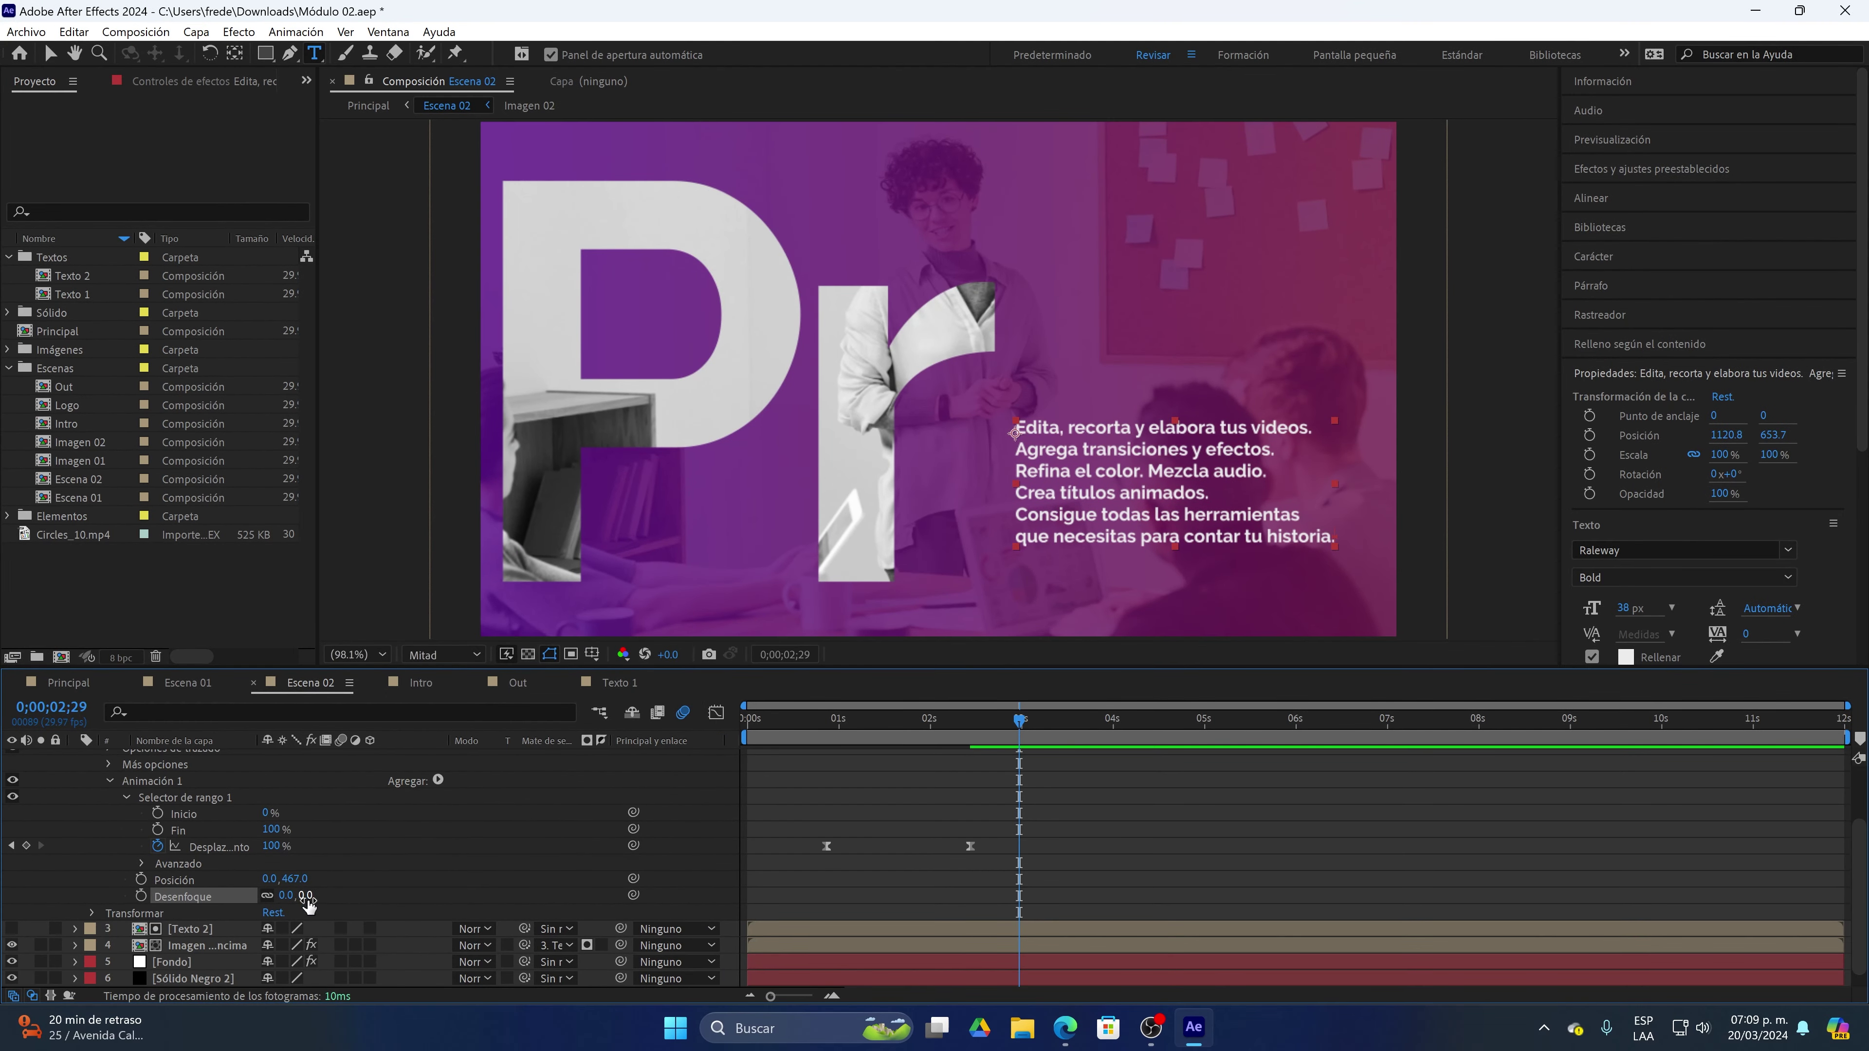
Set the animator's Desenfoque to 49.0 on both axes, scrubbing the paragraph's reveal to judge the blur
drag(308, 904, 336, 899)
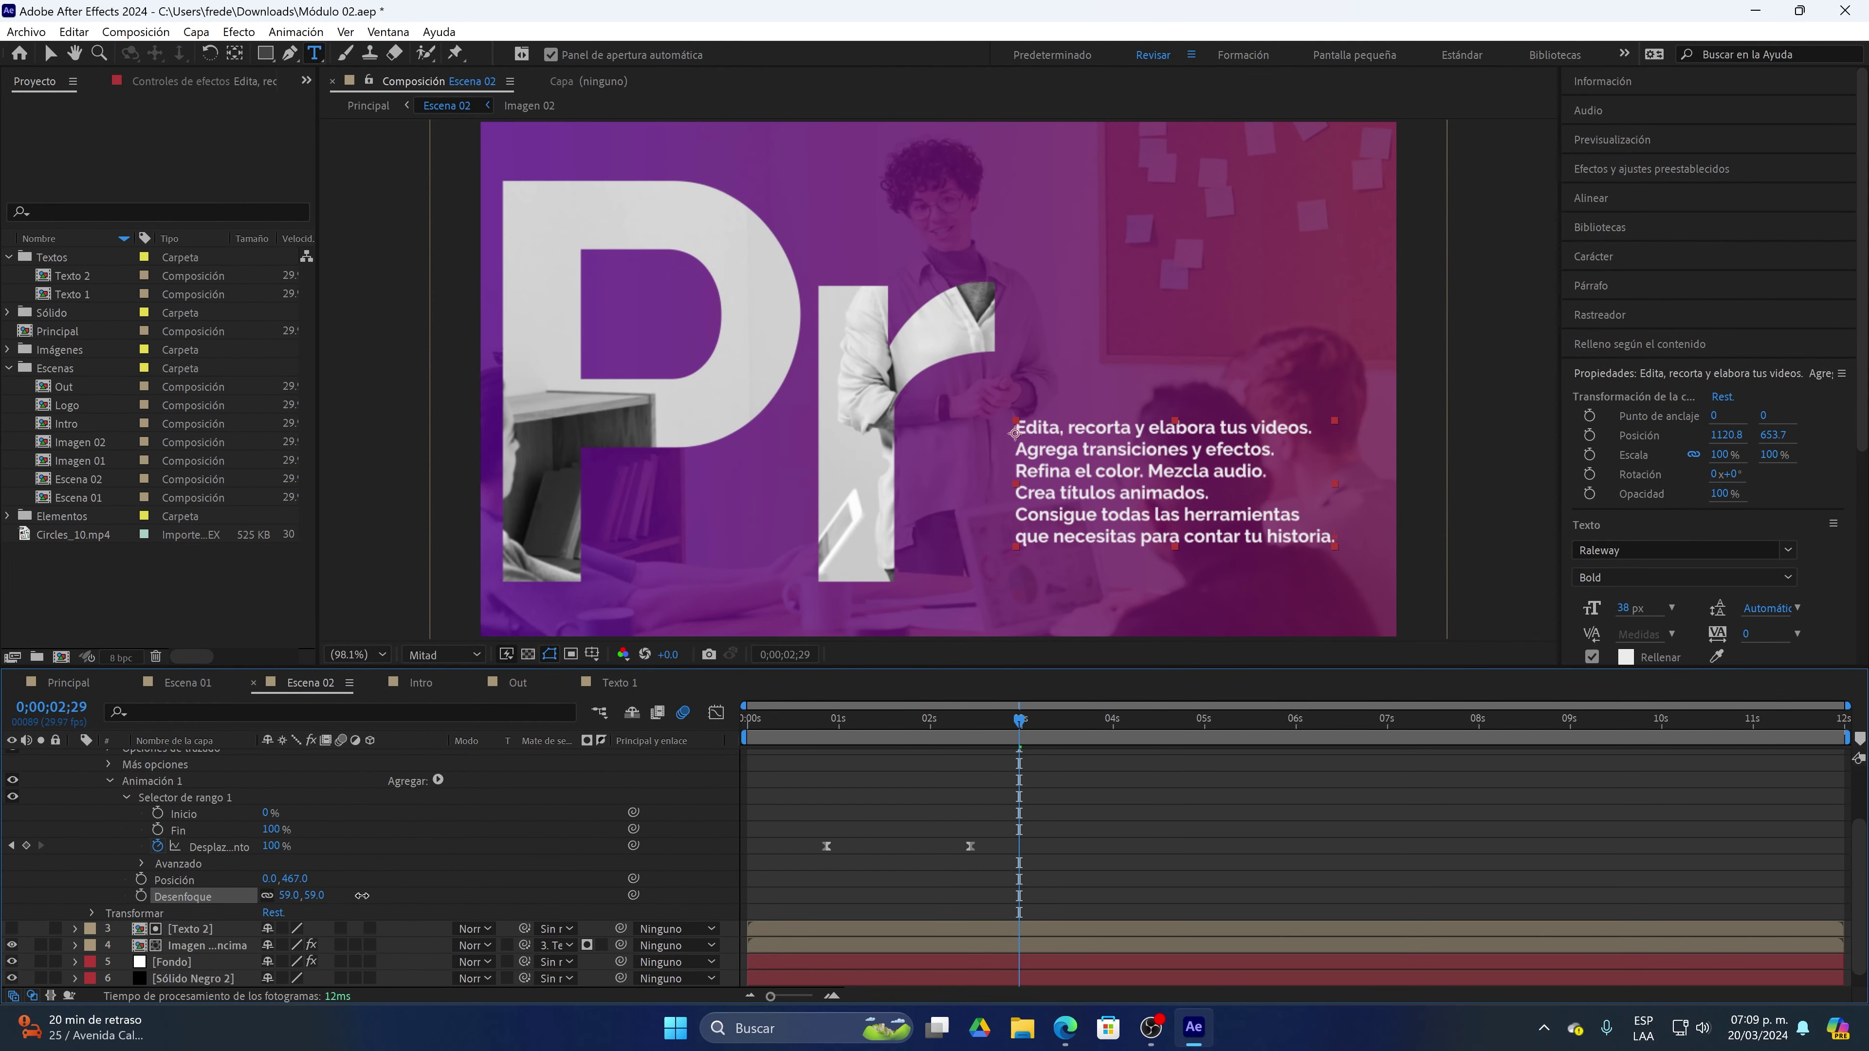
drag(807, 725, 859, 727)
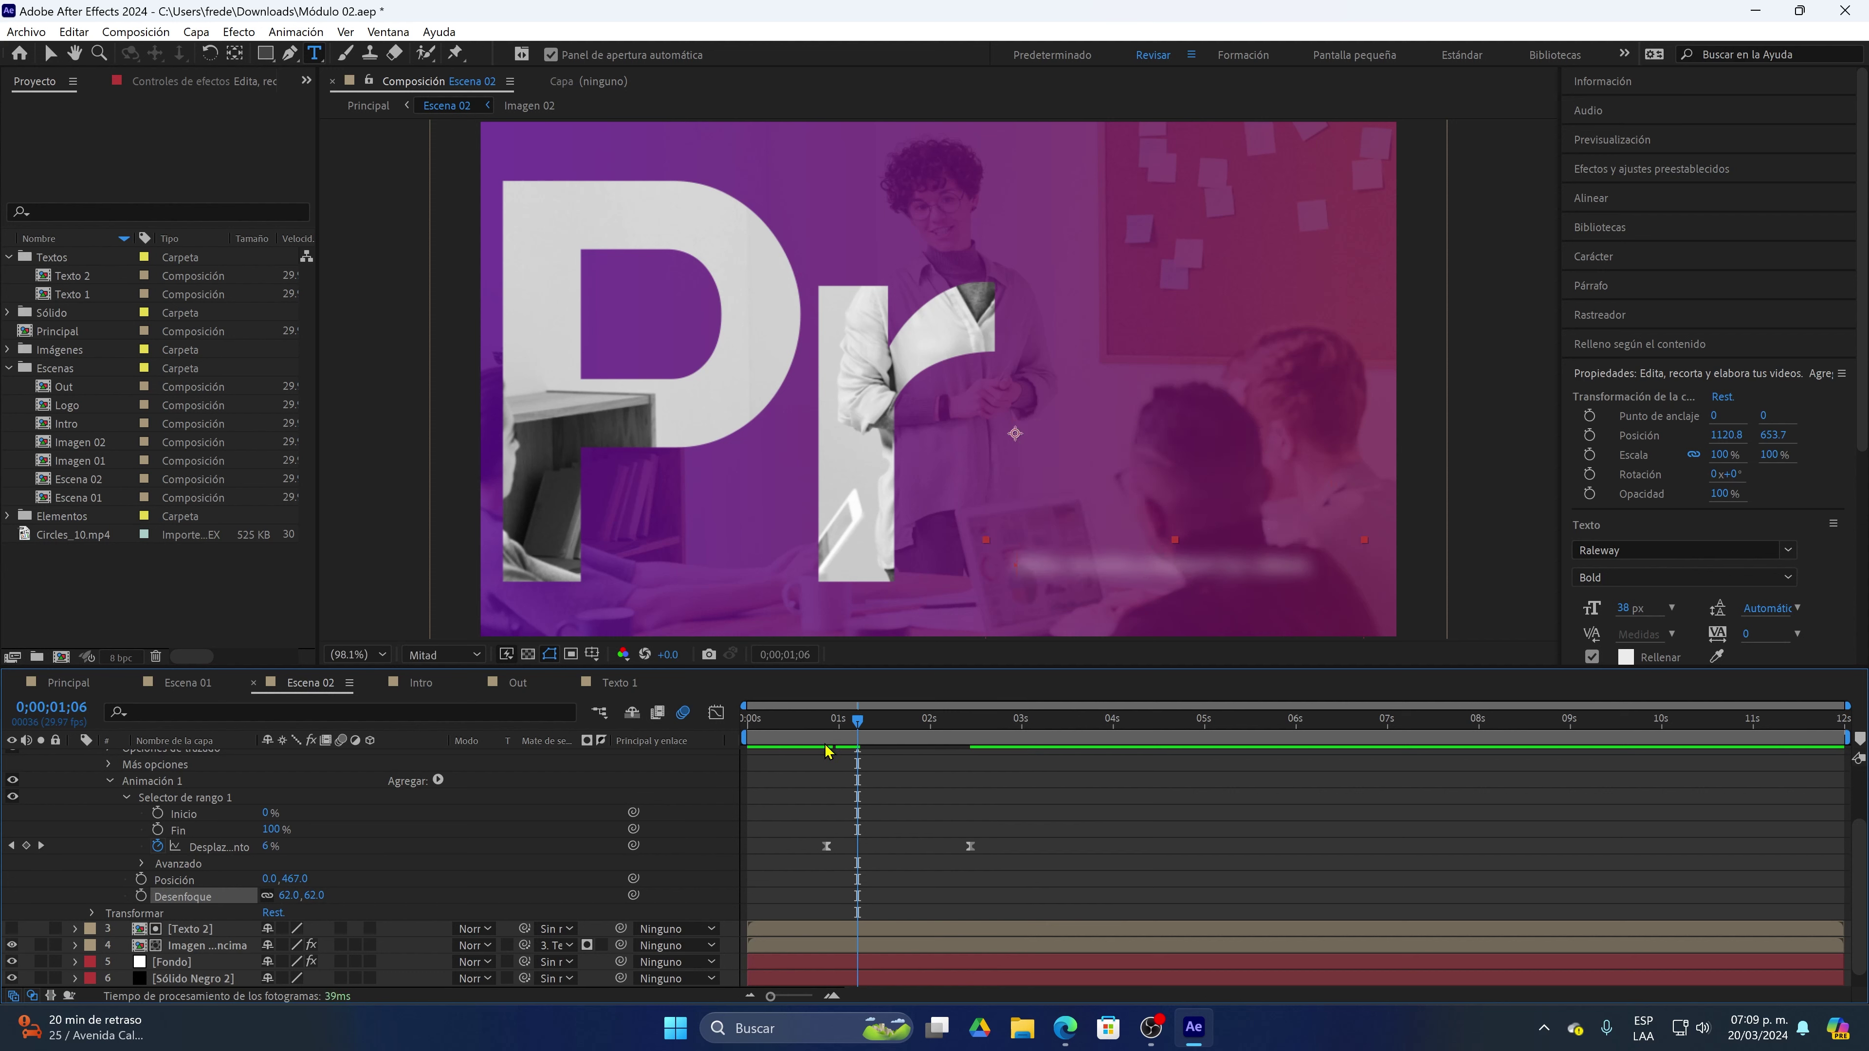
click(850, 732)
mouse_move(857, 743)
mouse_down()
mouse_move(904, 743)
mouse_move(863, 738)
mouse_move(879, 743)
mouse_up()
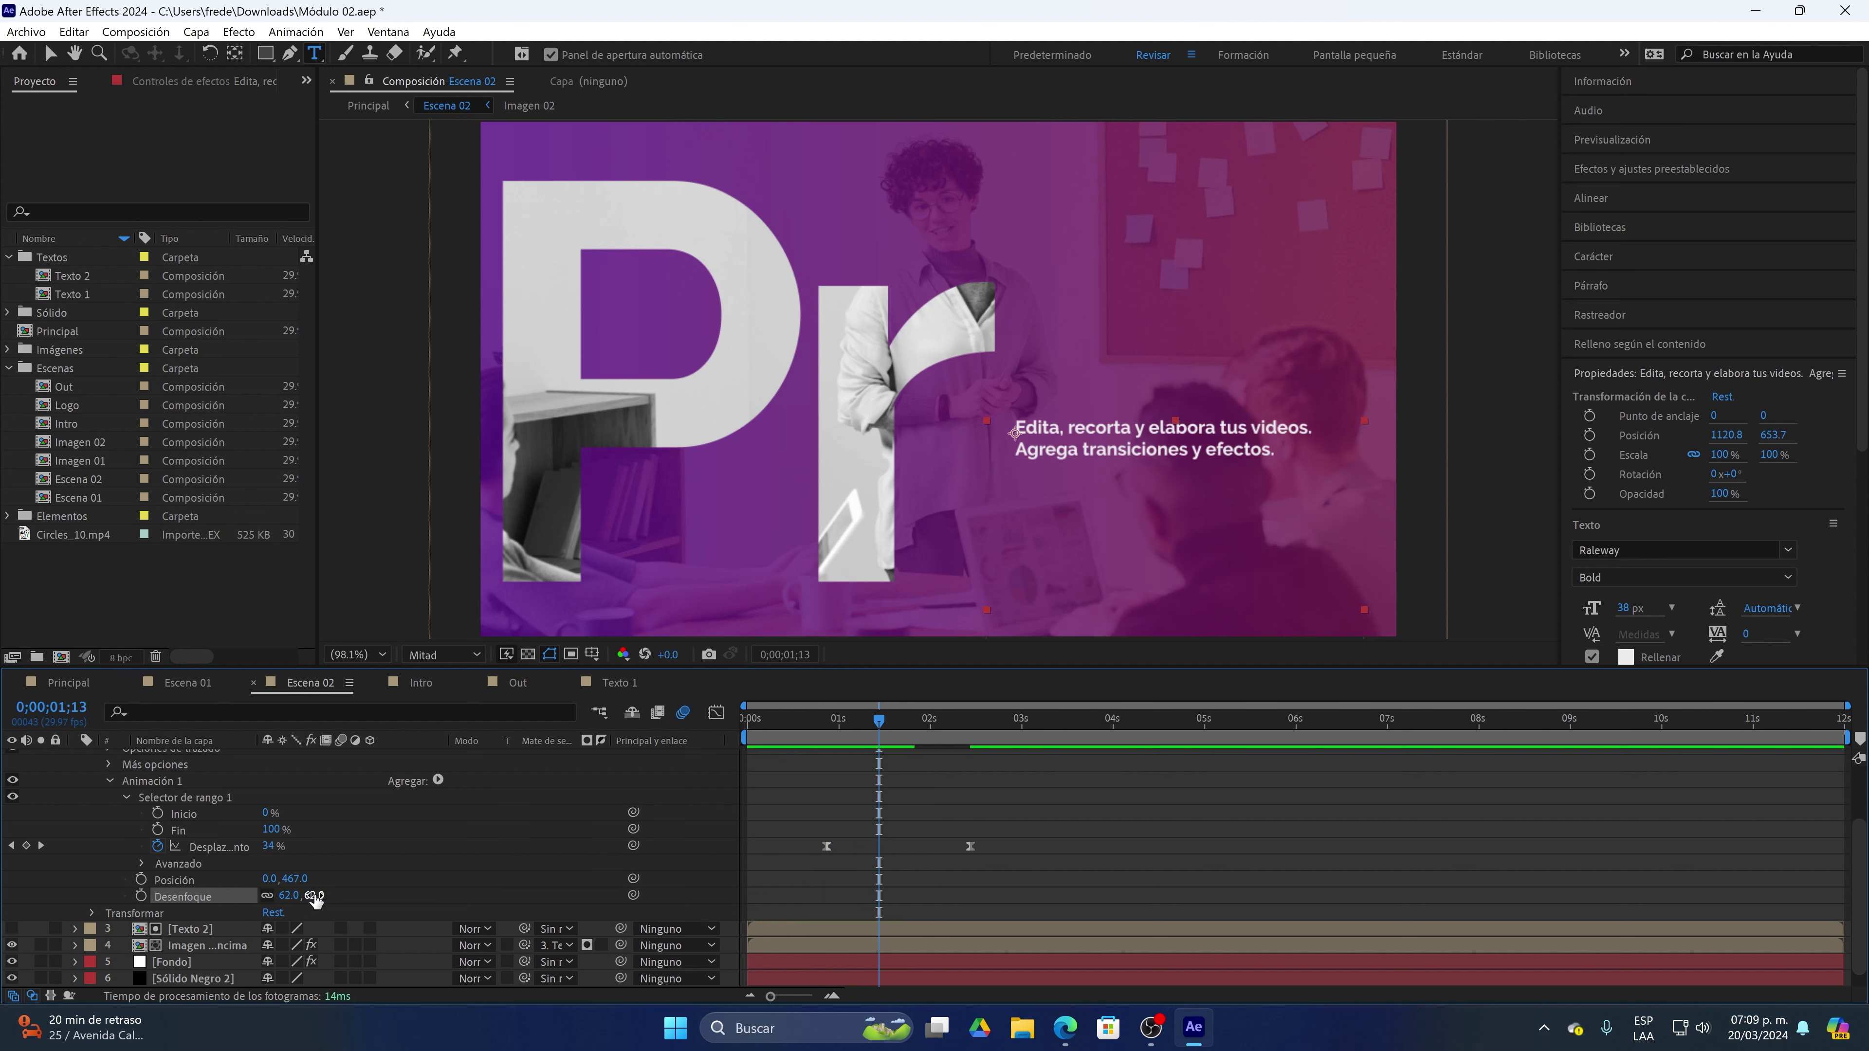
drag(313, 895, 300, 895)
drag(878, 723, 876, 729)
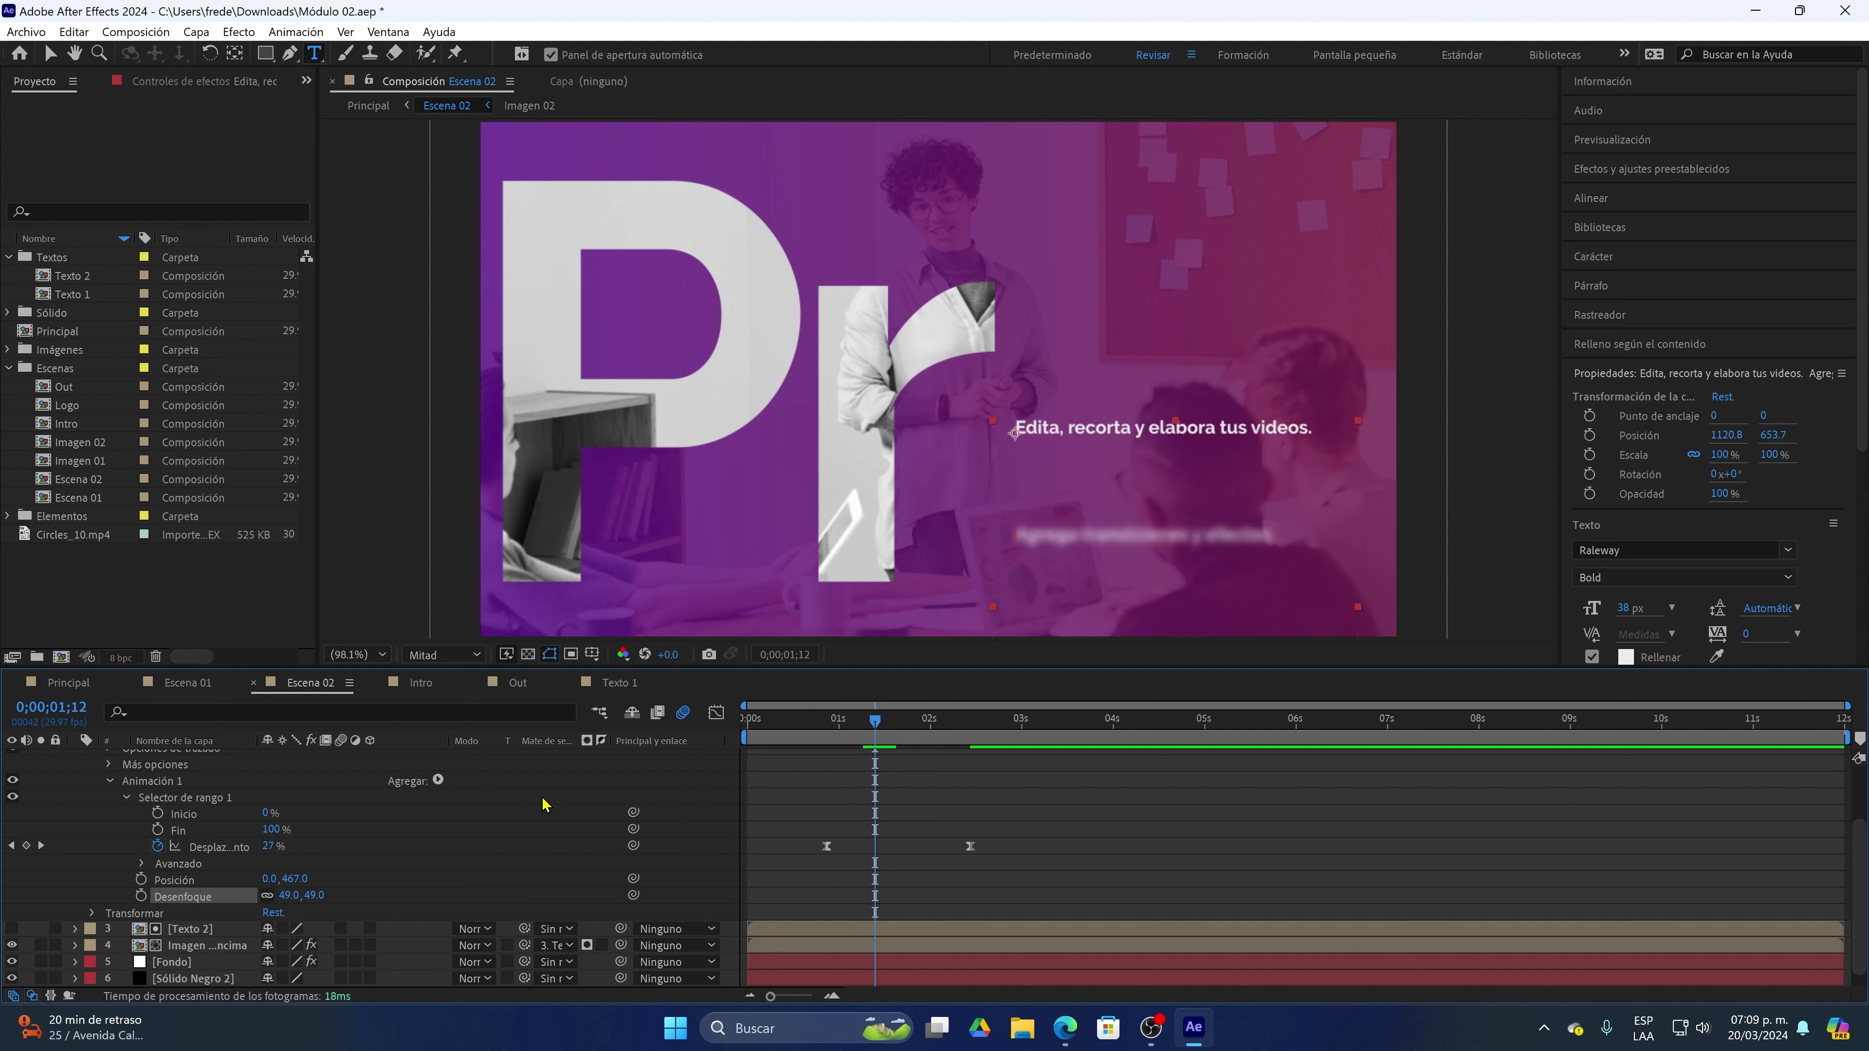
Add the Opacidad property to the paragraph's Animación 1, set it to 0 %, and scrub the line reveal
click(439, 782)
mouse_move(482, 792)
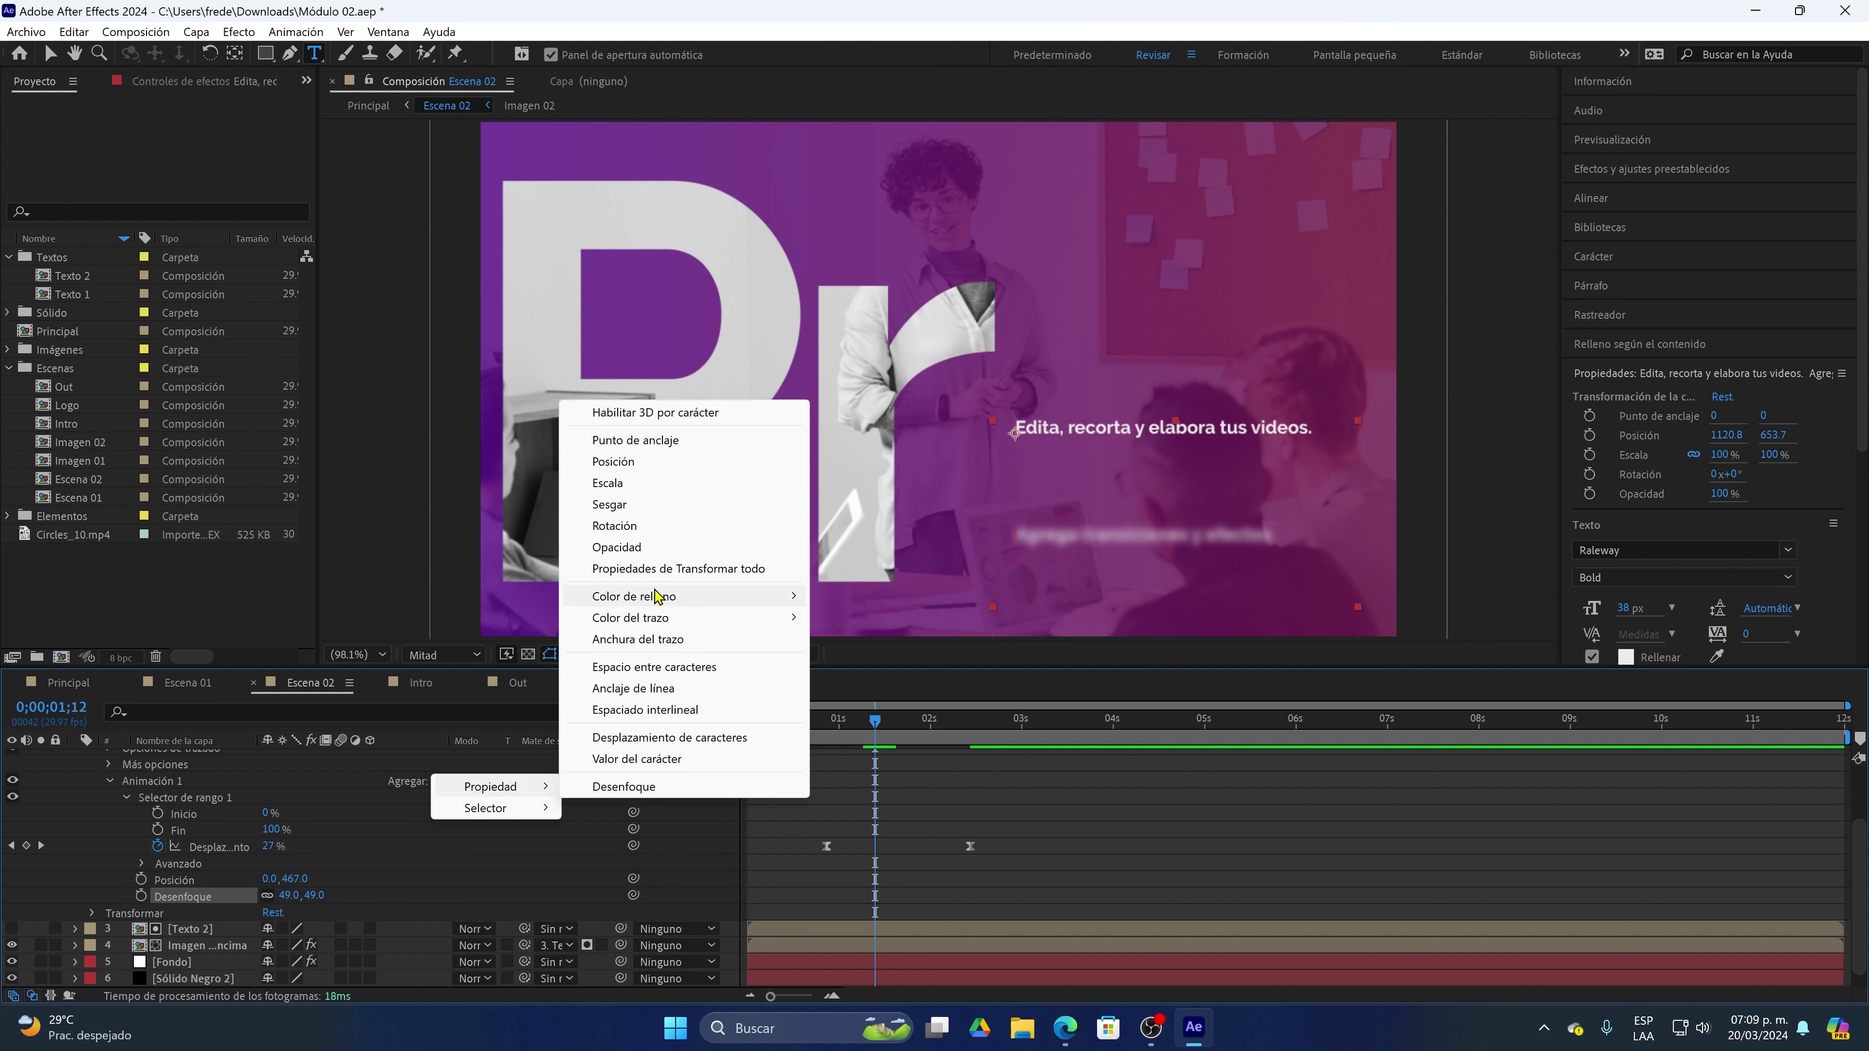
click(618, 548)
drag(280, 897, 243, 896)
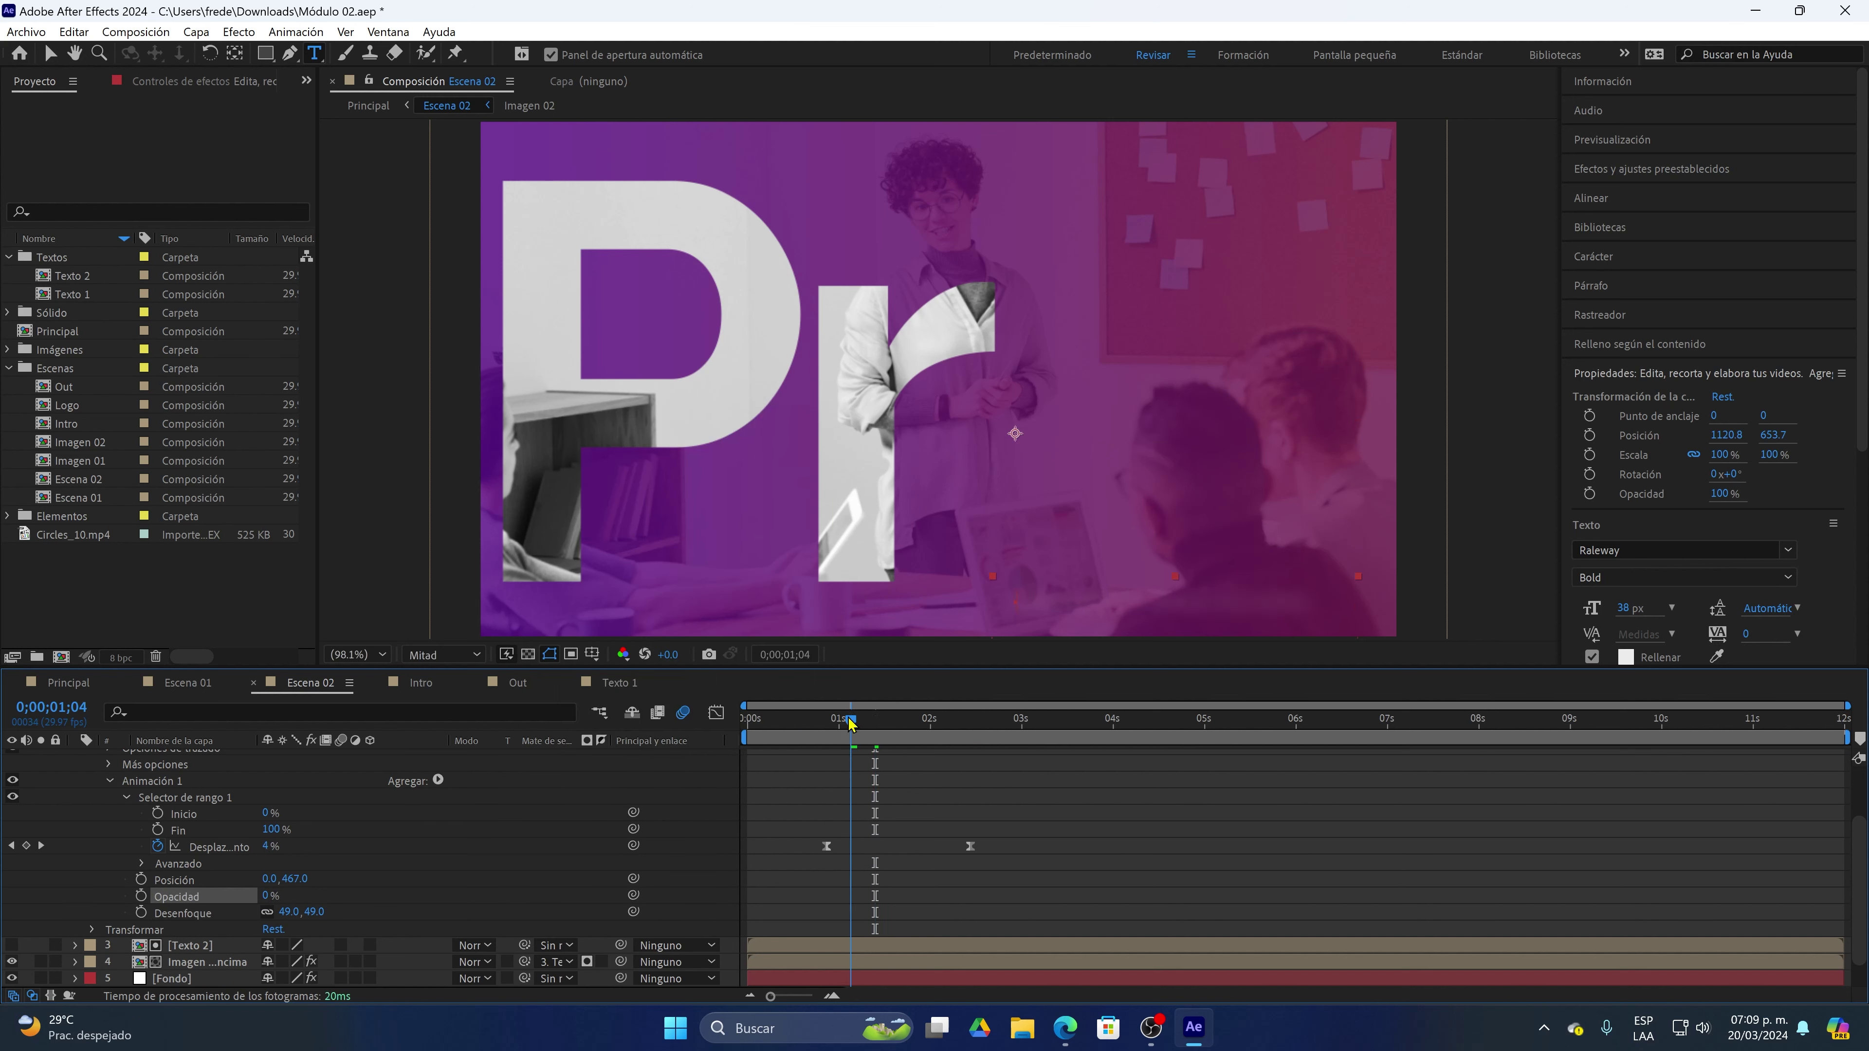
mouse_move(875, 720)
mouse_down()
mouse_move(828, 720)
mouse_move(1023, 720)
mouse_move(853, 727)
mouse_move(898, 729)
mouse_up()
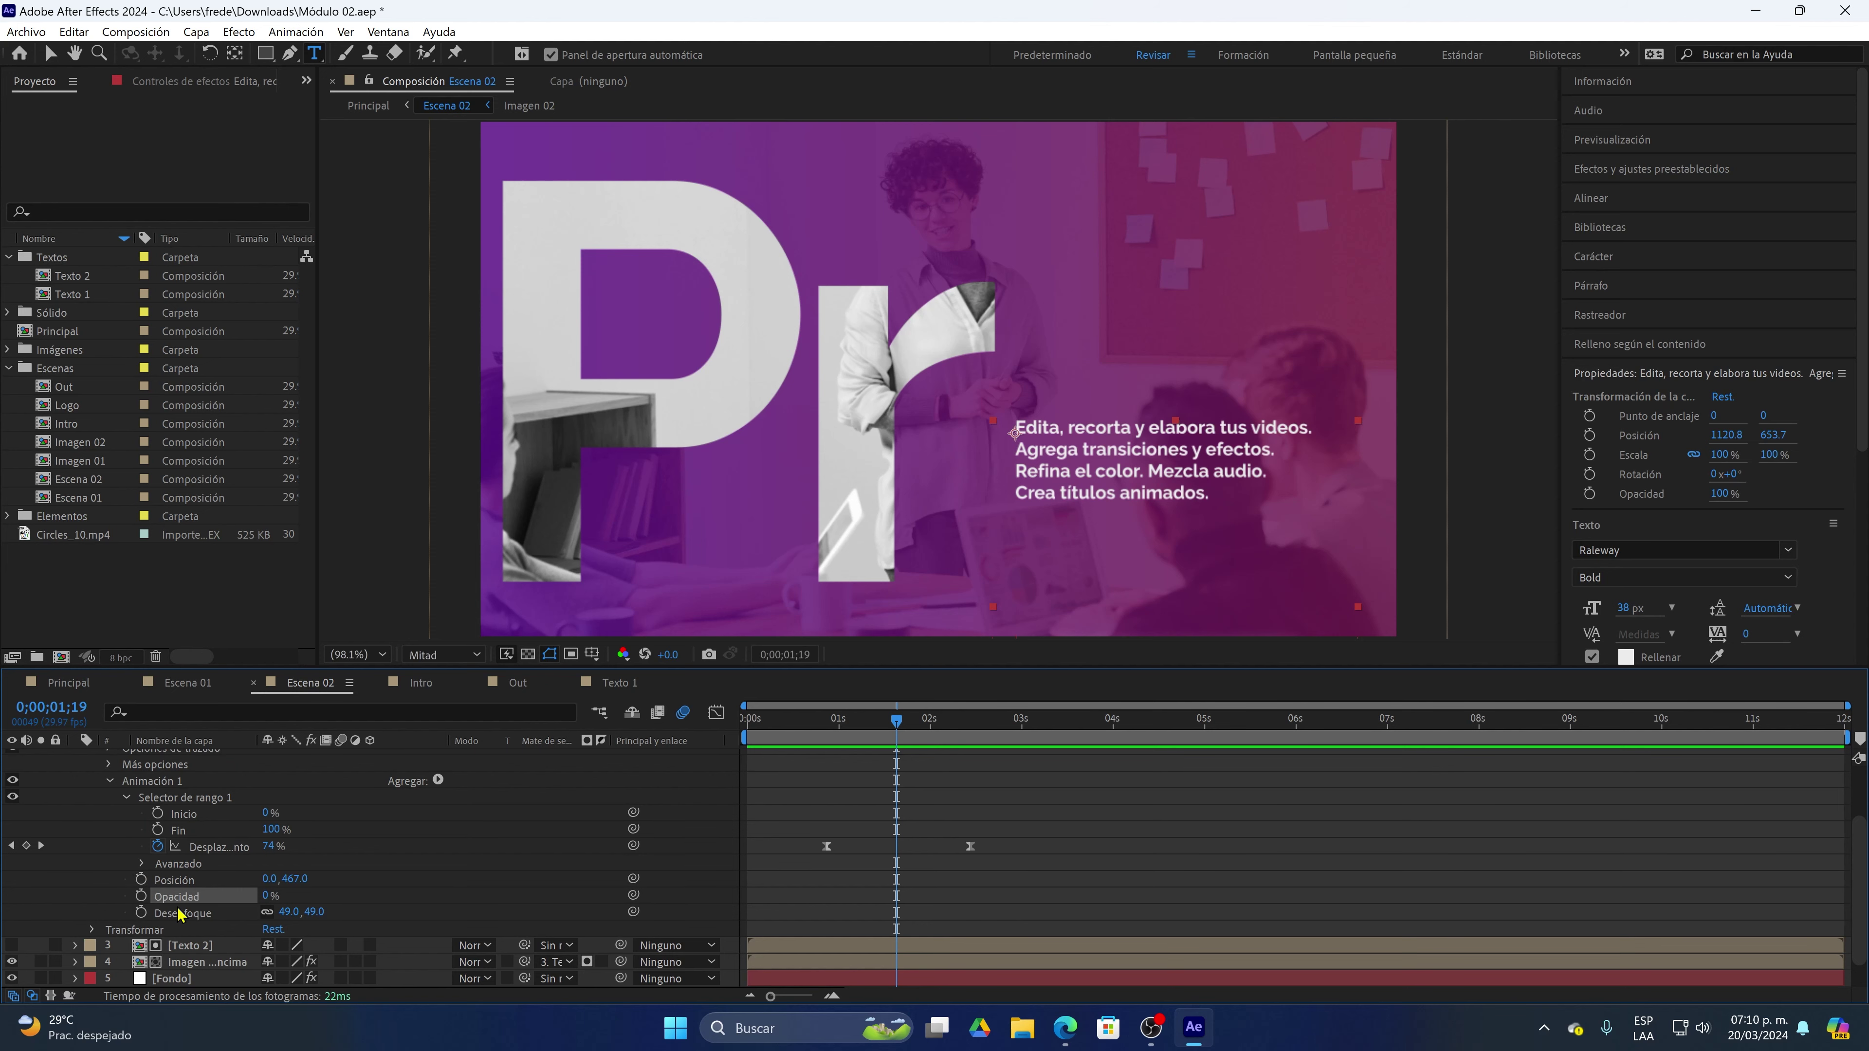
Collapse the paragraph layer's properties and clear the layer selection
scroll(179, 913, up, 3)
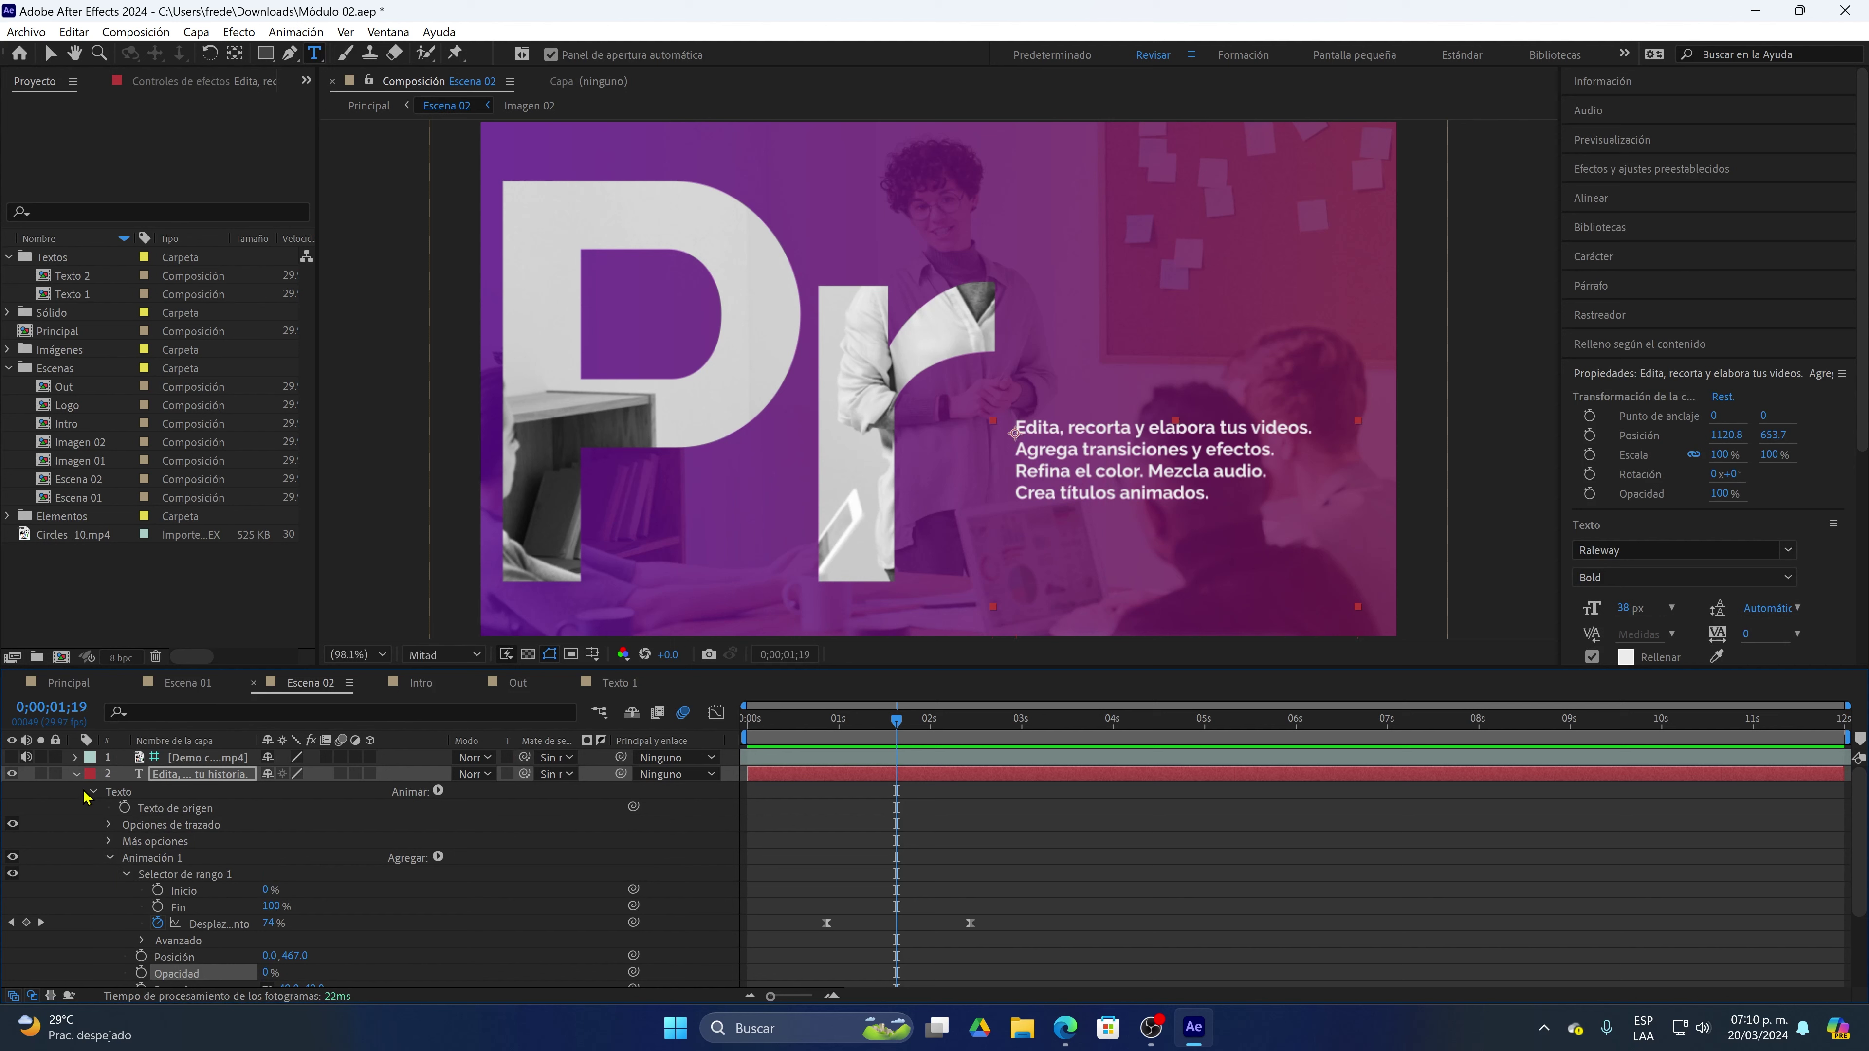
click(76, 774)
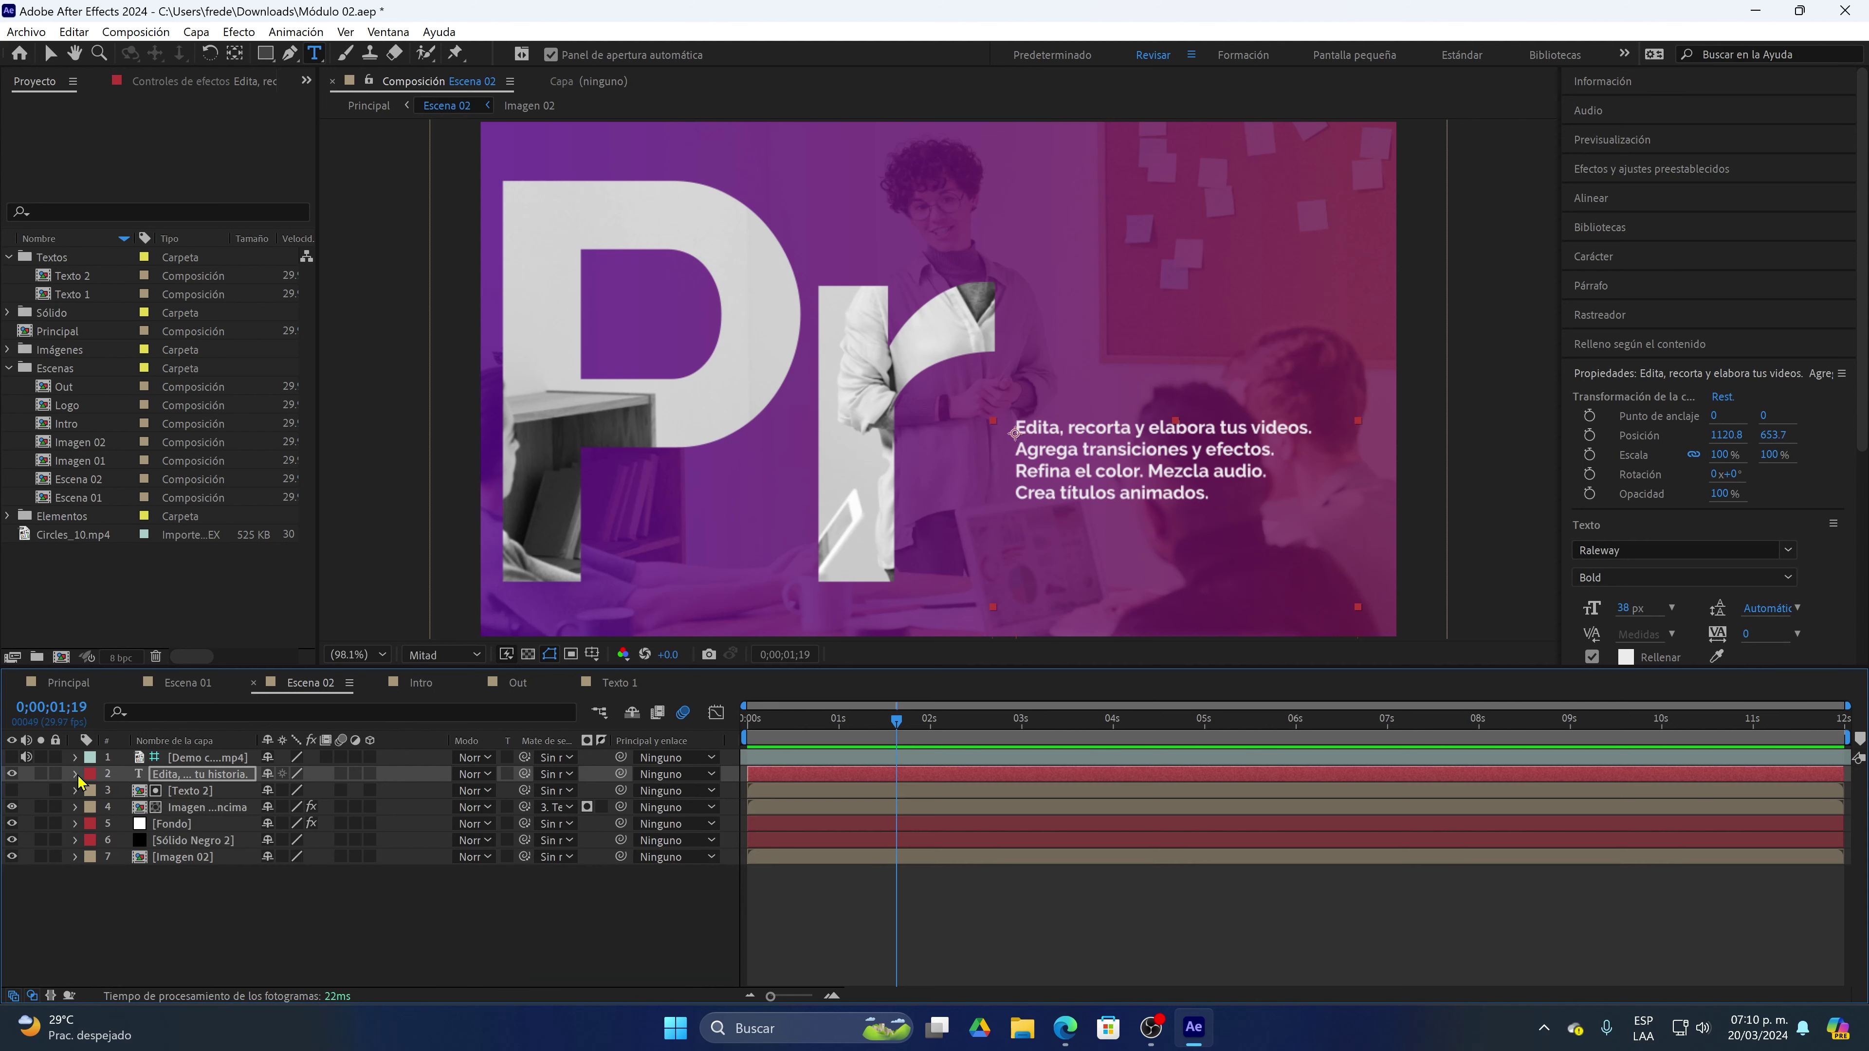
click(248, 916)
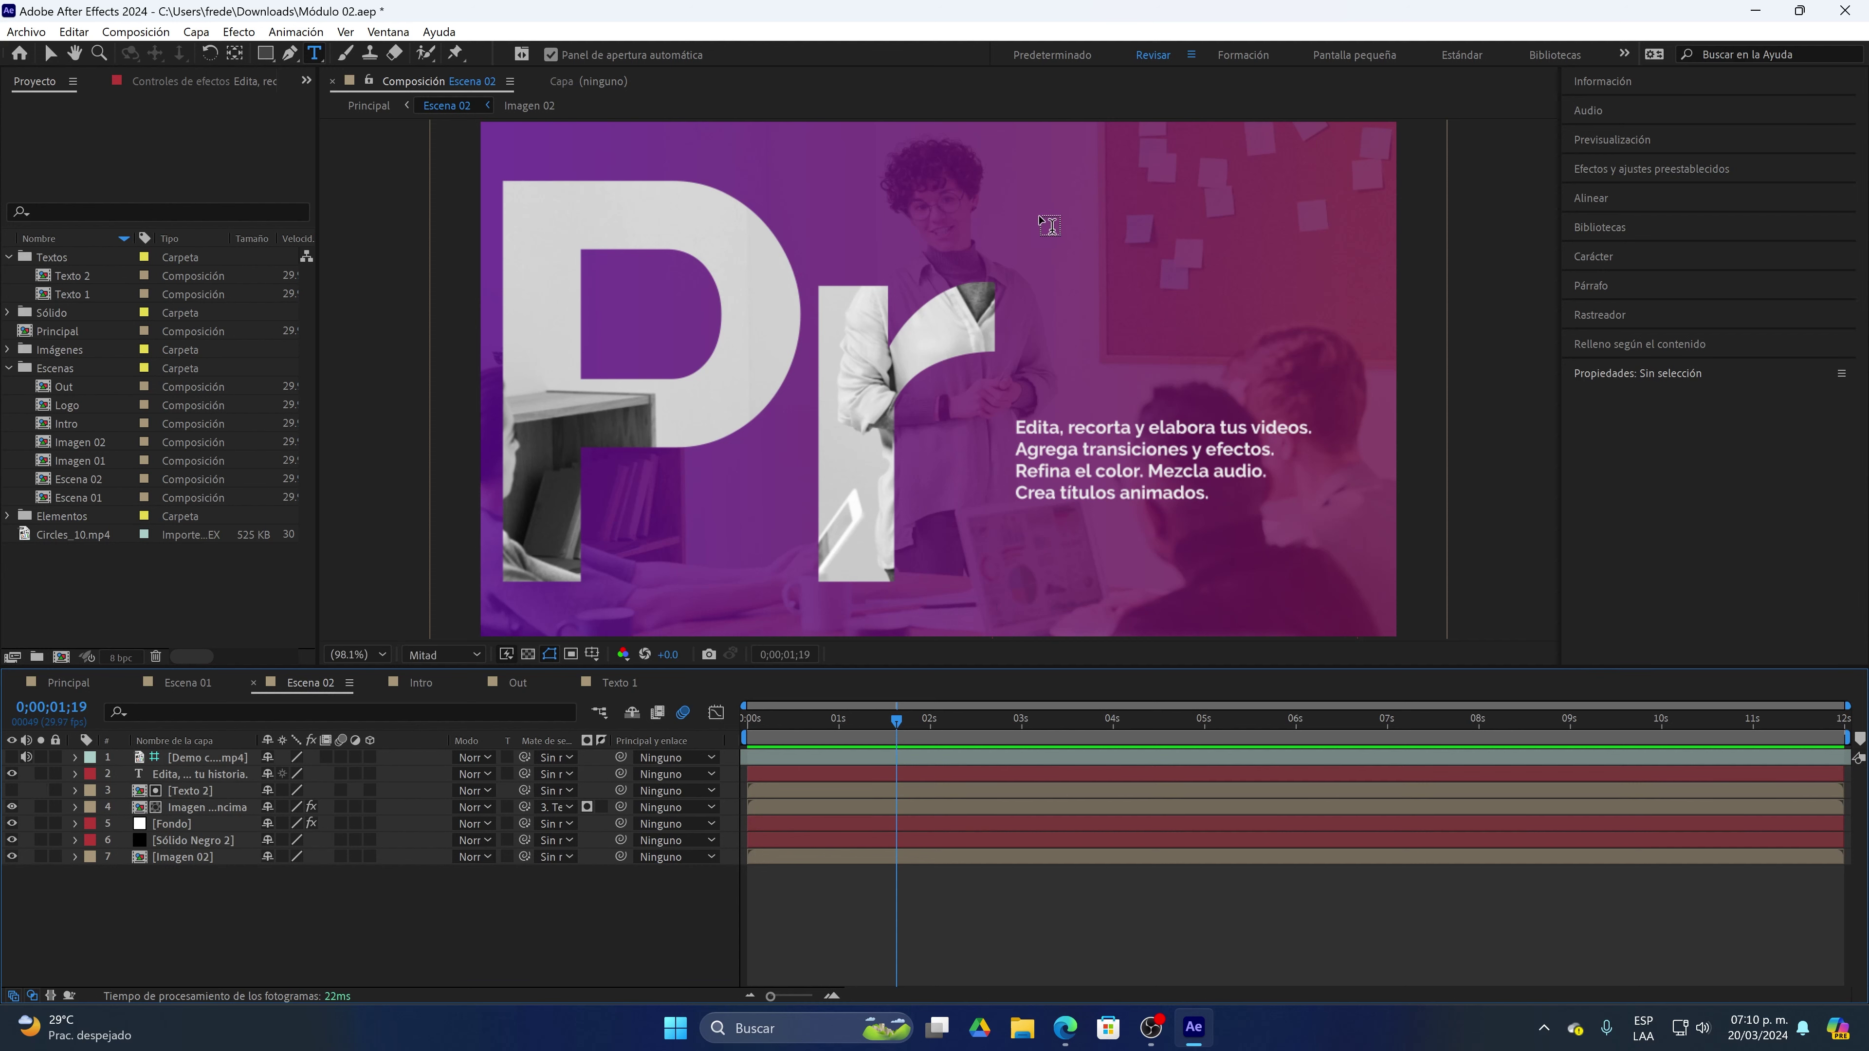
Add an "Adobe Premiere" title above the paragraph, enlarge its font, and line it up with the paragraph's left edge
click(1048, 335)
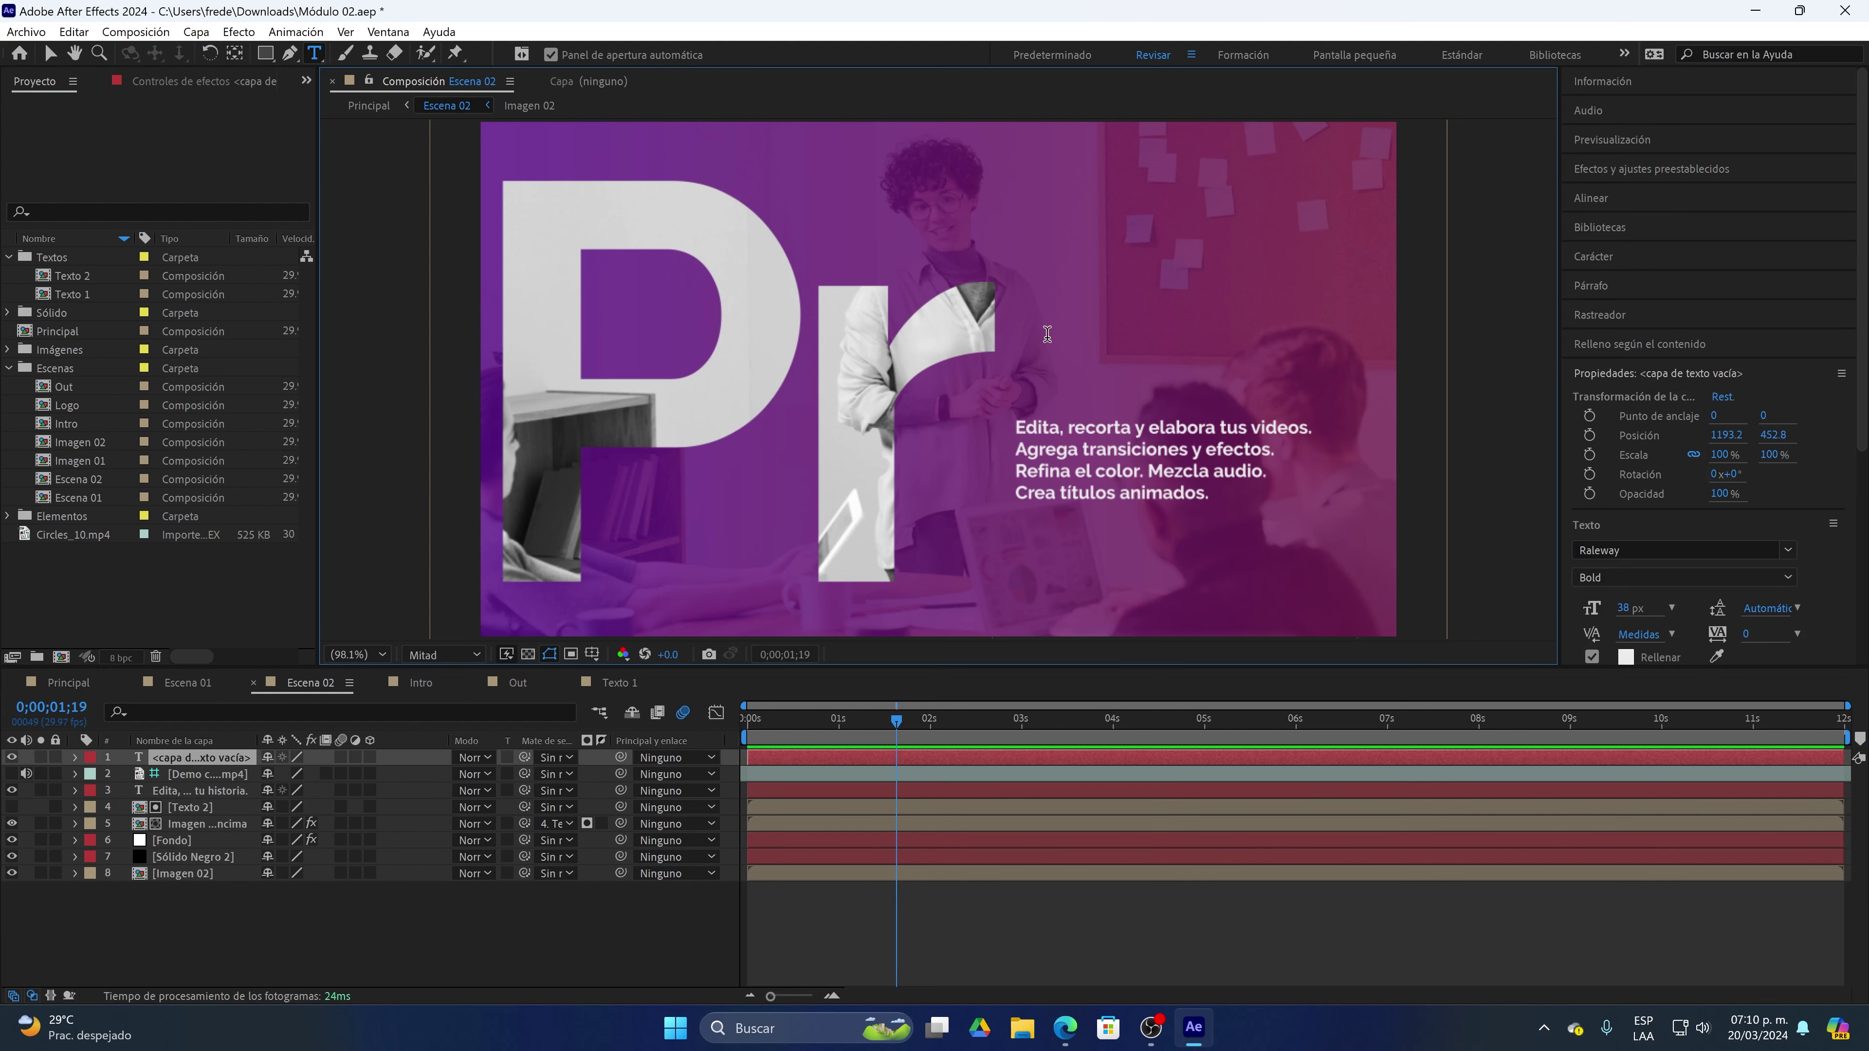
text(Adobe Premiere)
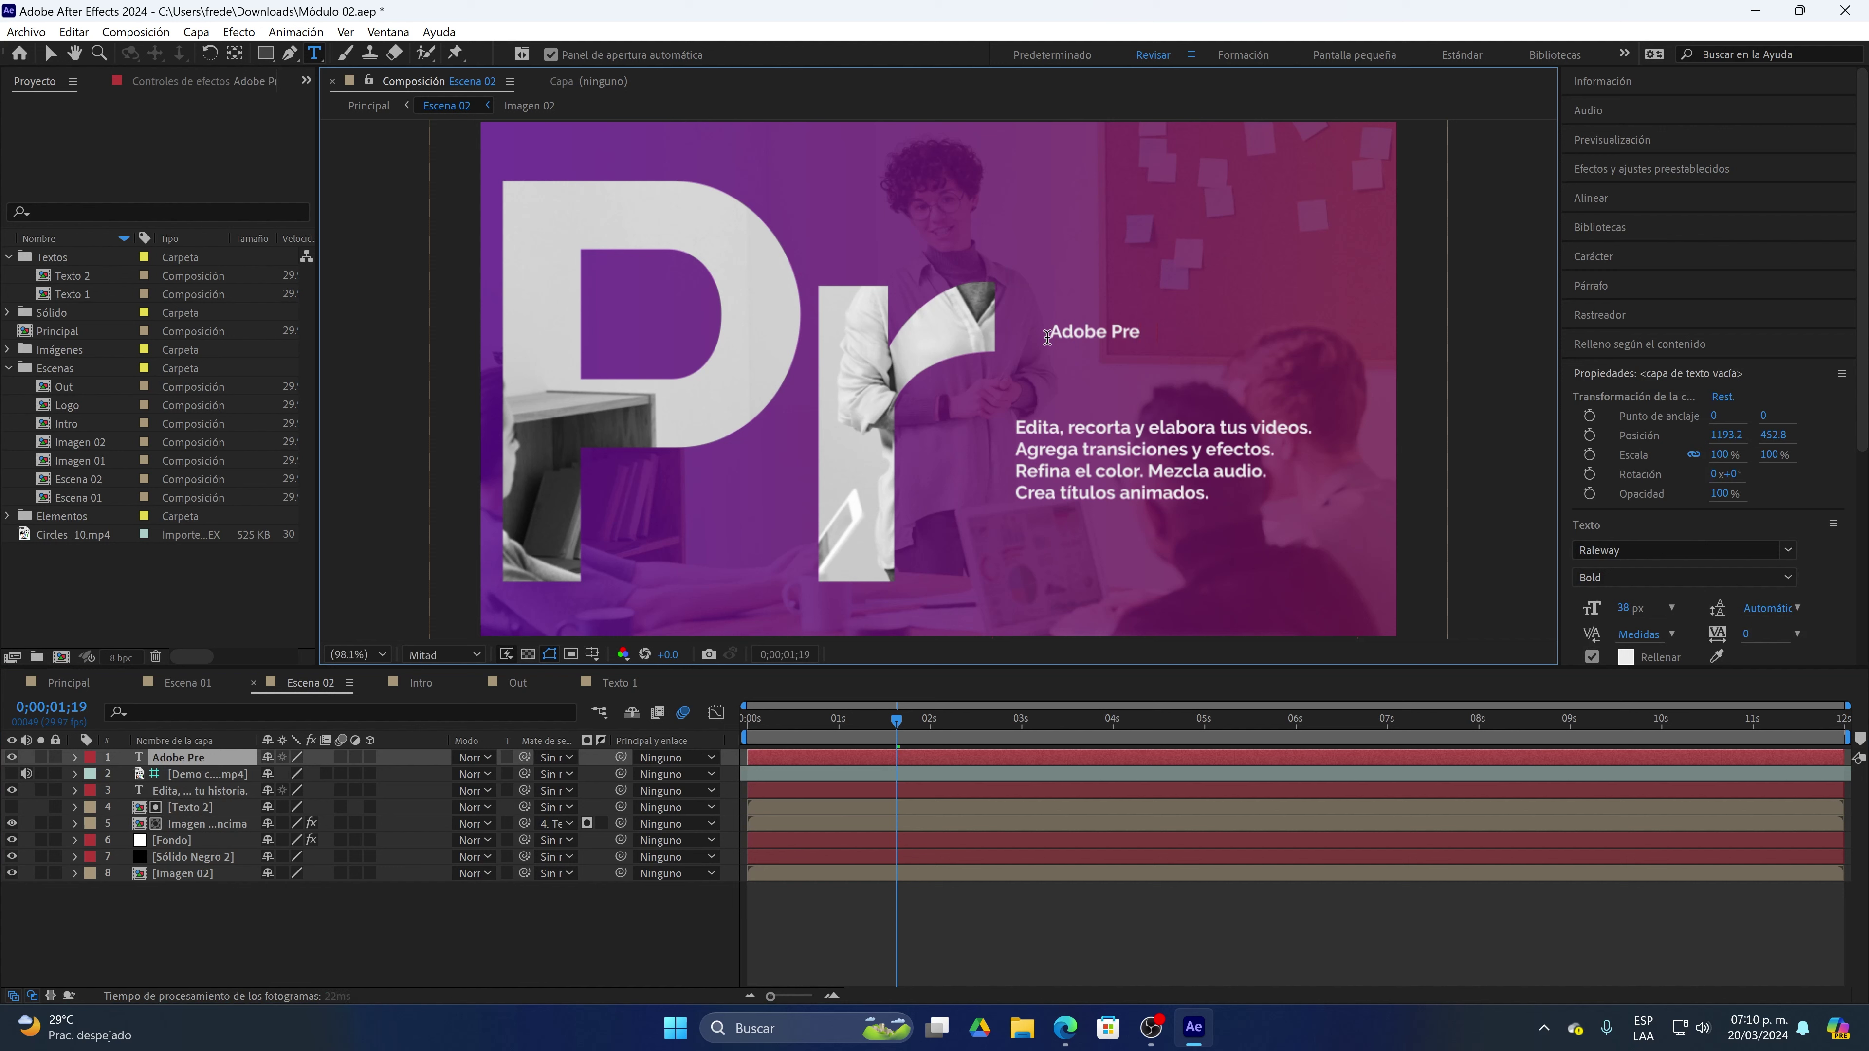
key(KP_Enter)
drag(1643, 607, 1668, 608)
drag(1337, 361, 1297, 404)
Move the current time to 0;00;01;10 and expand the Text folder of the animation presets
mouse_move(896, 725)
mouse_down()
mouse_move(790, 725)
mouse_move(869, 727)
mouse_up()
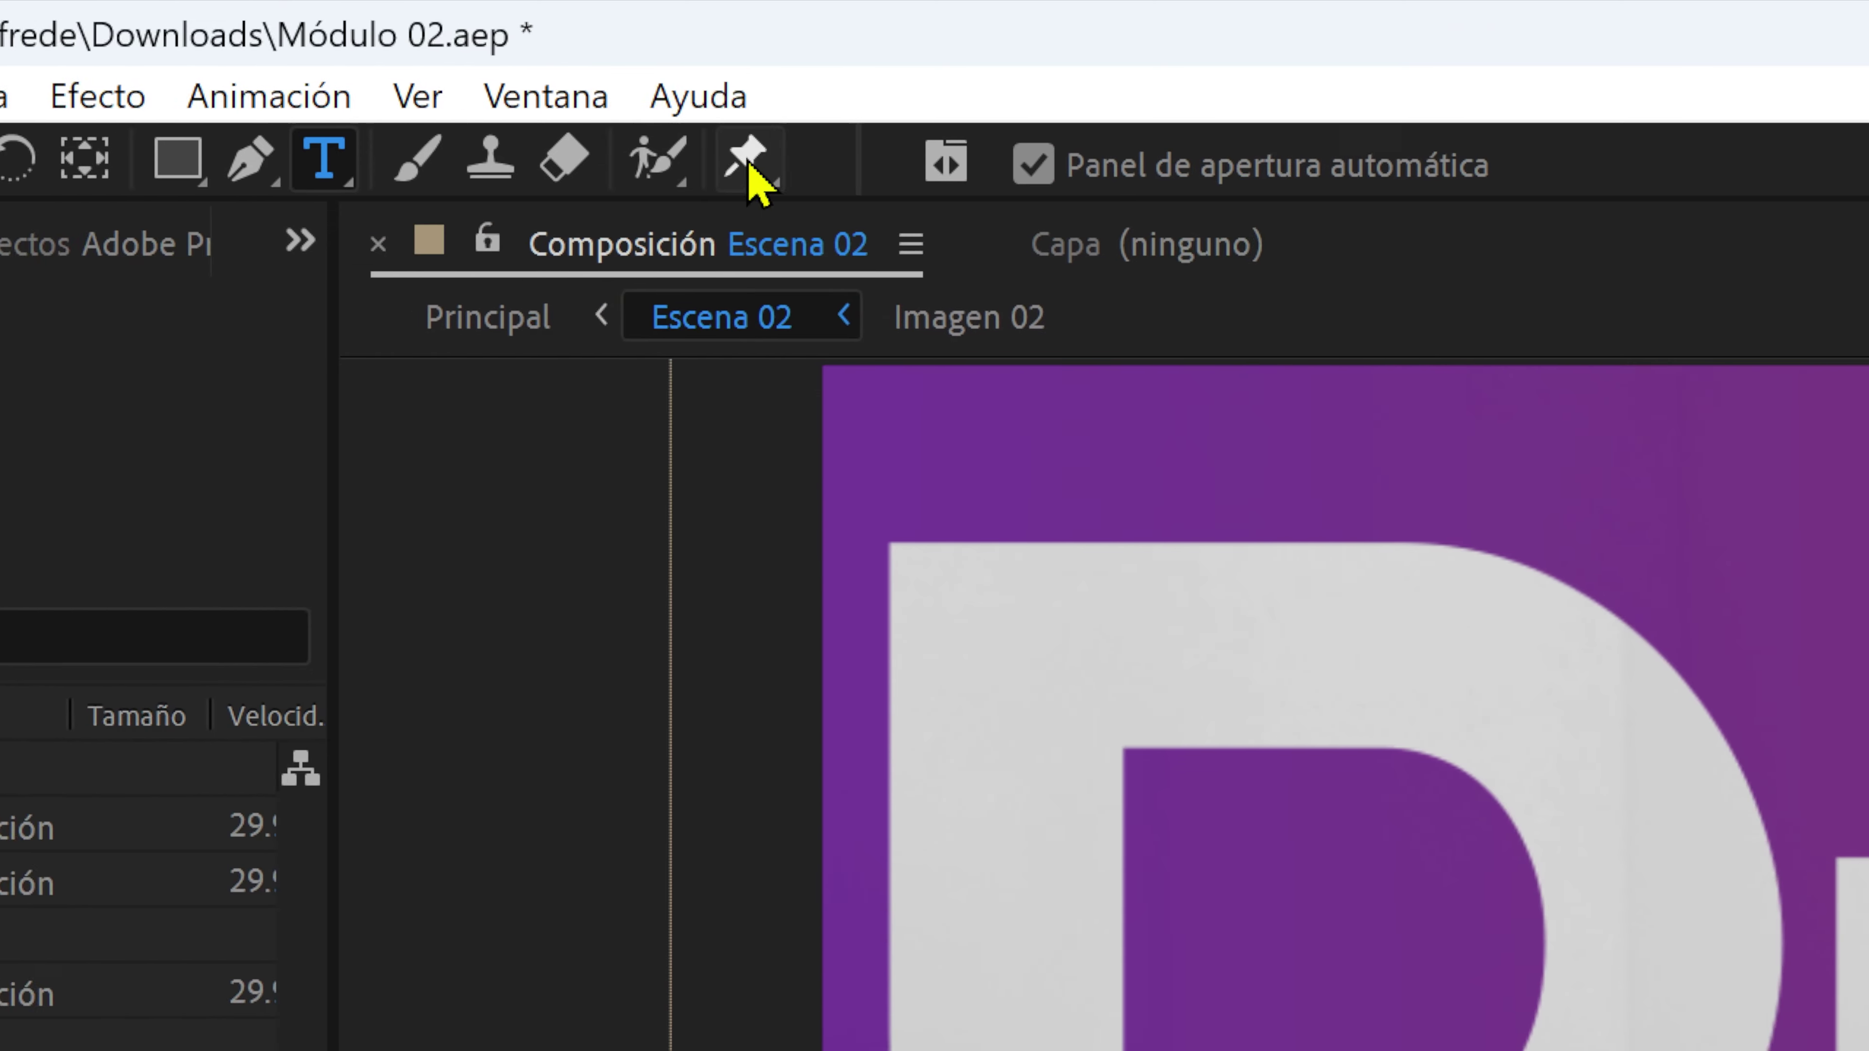
click(546, 96)
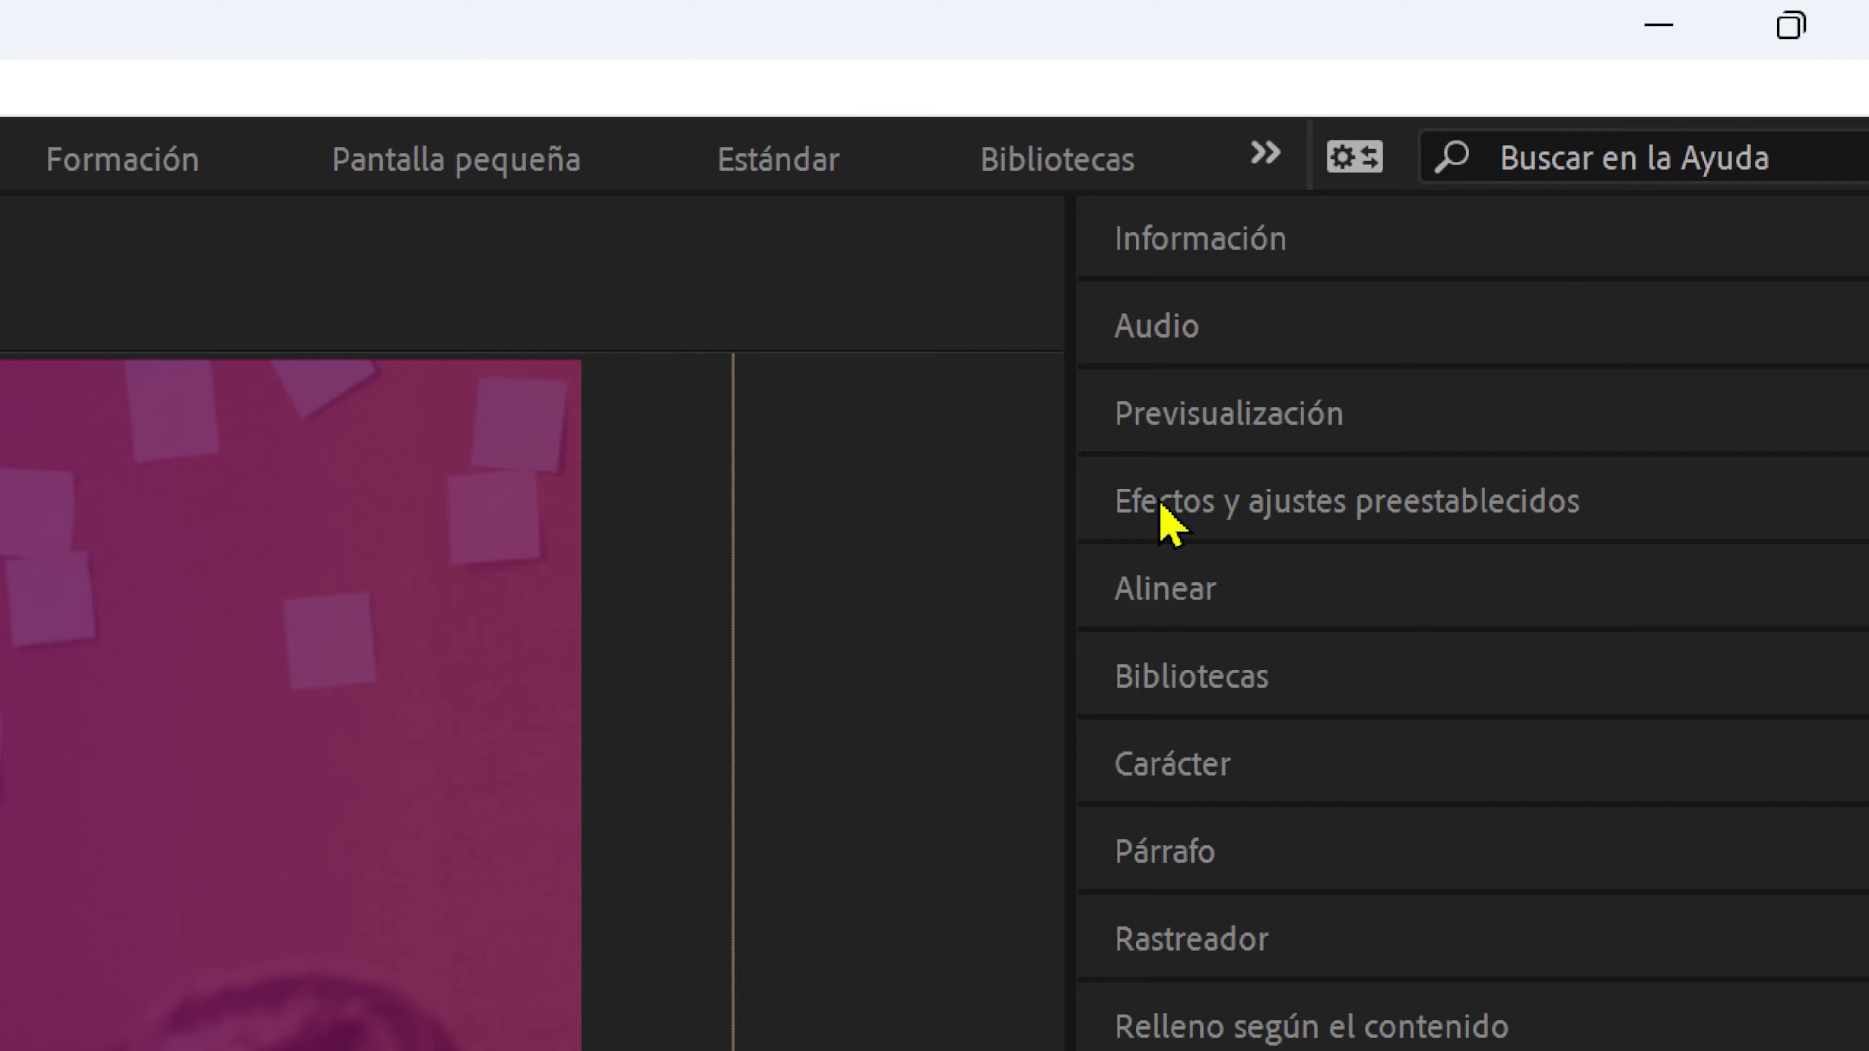
click(1075, 527)
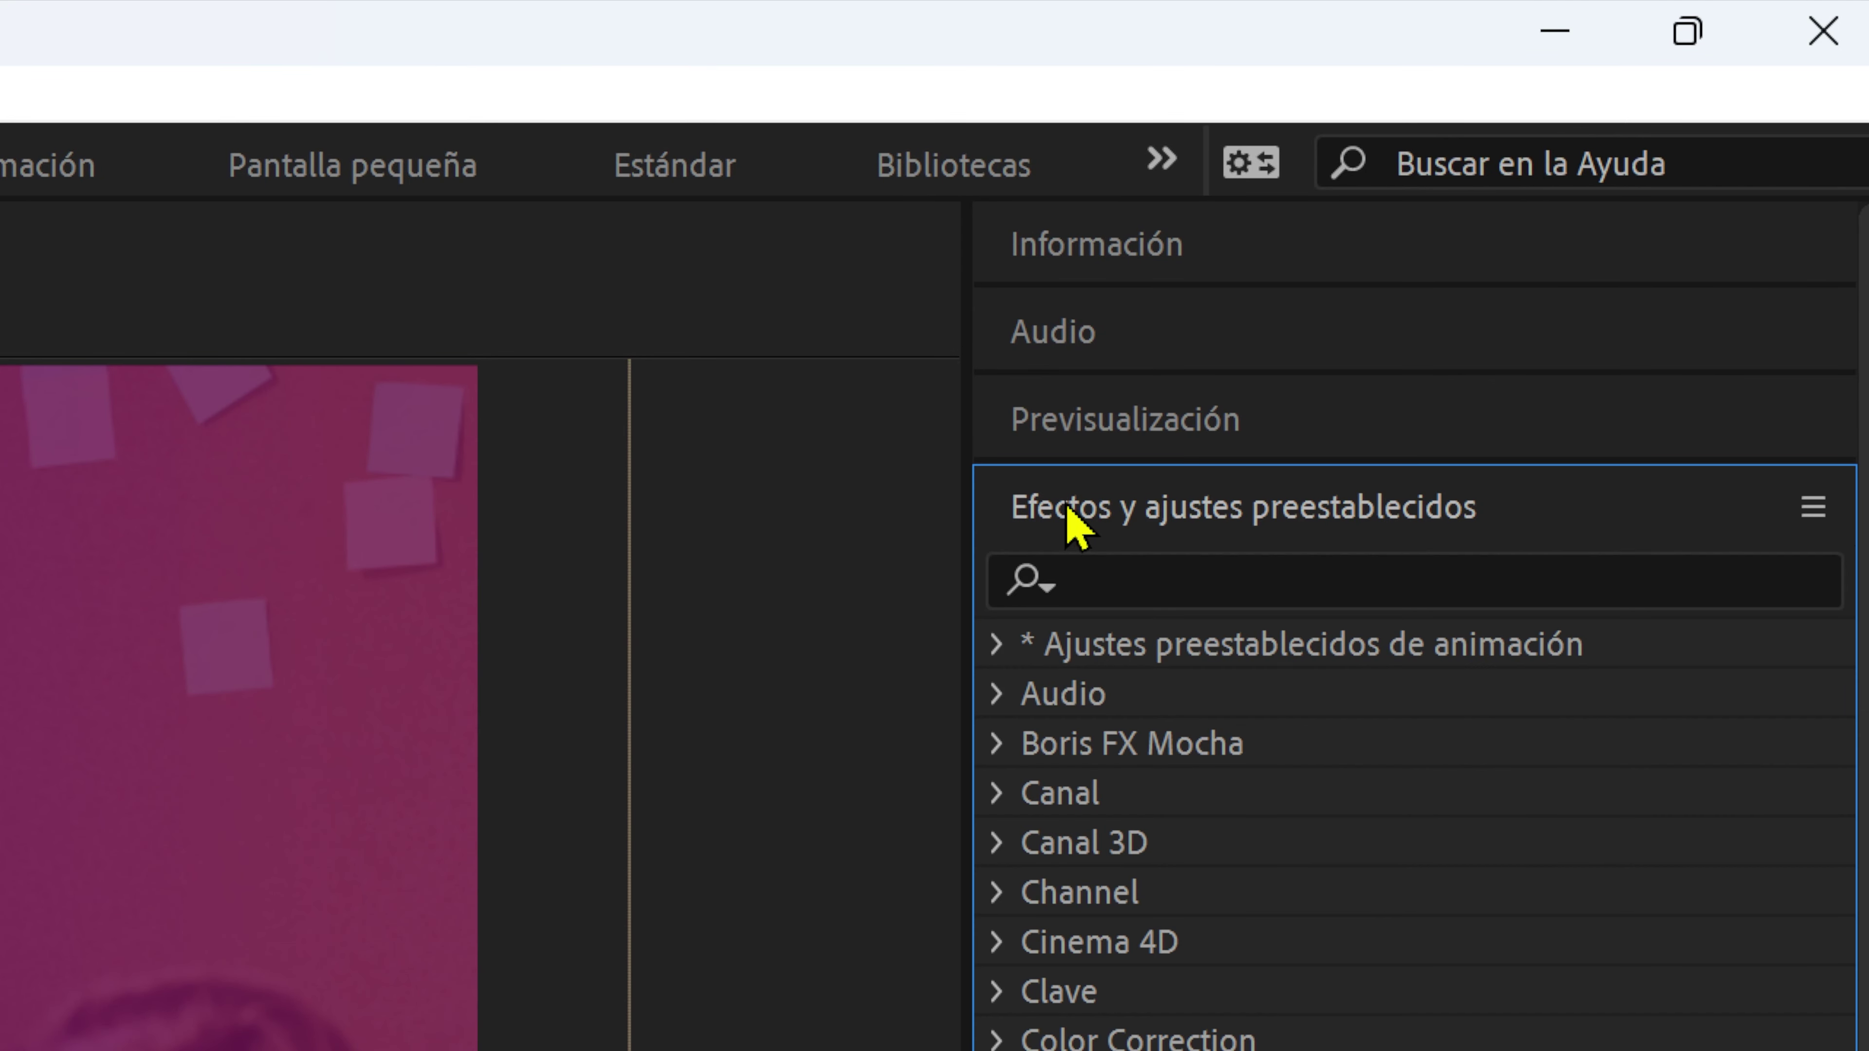
click(997, 645)
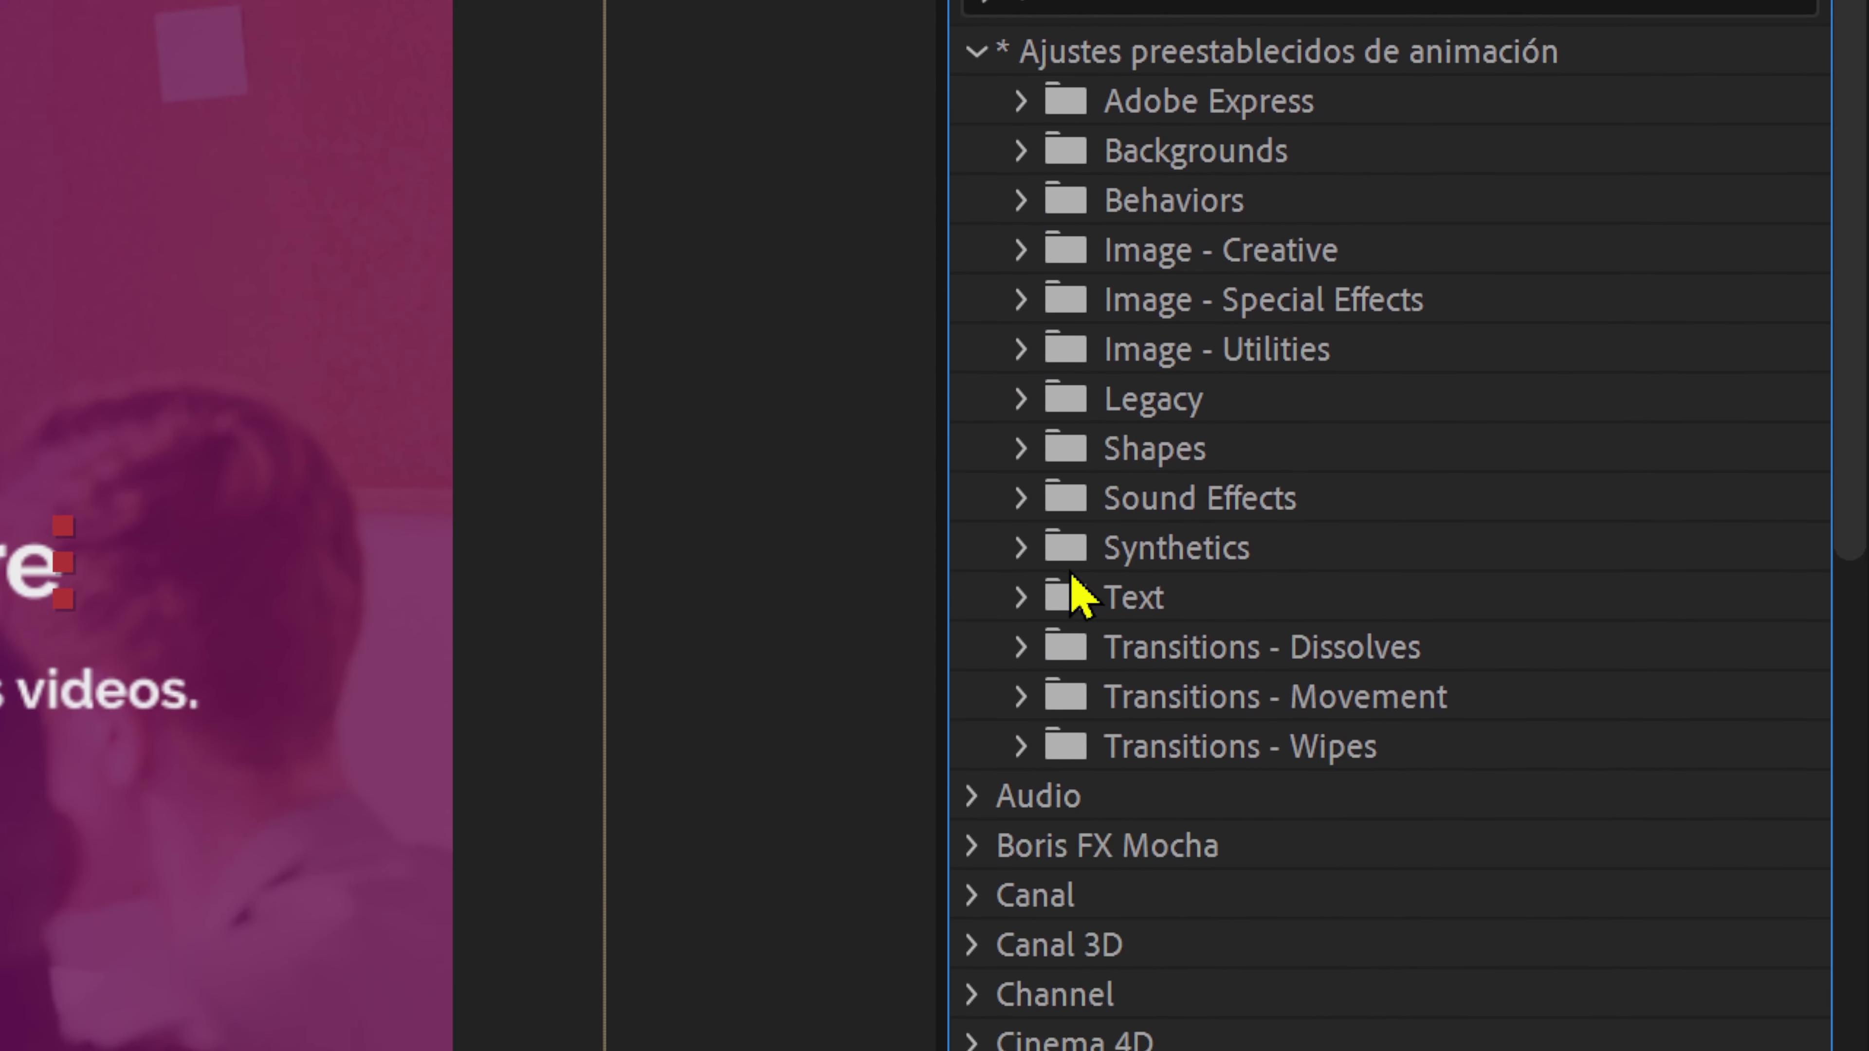
click(1036, 560)
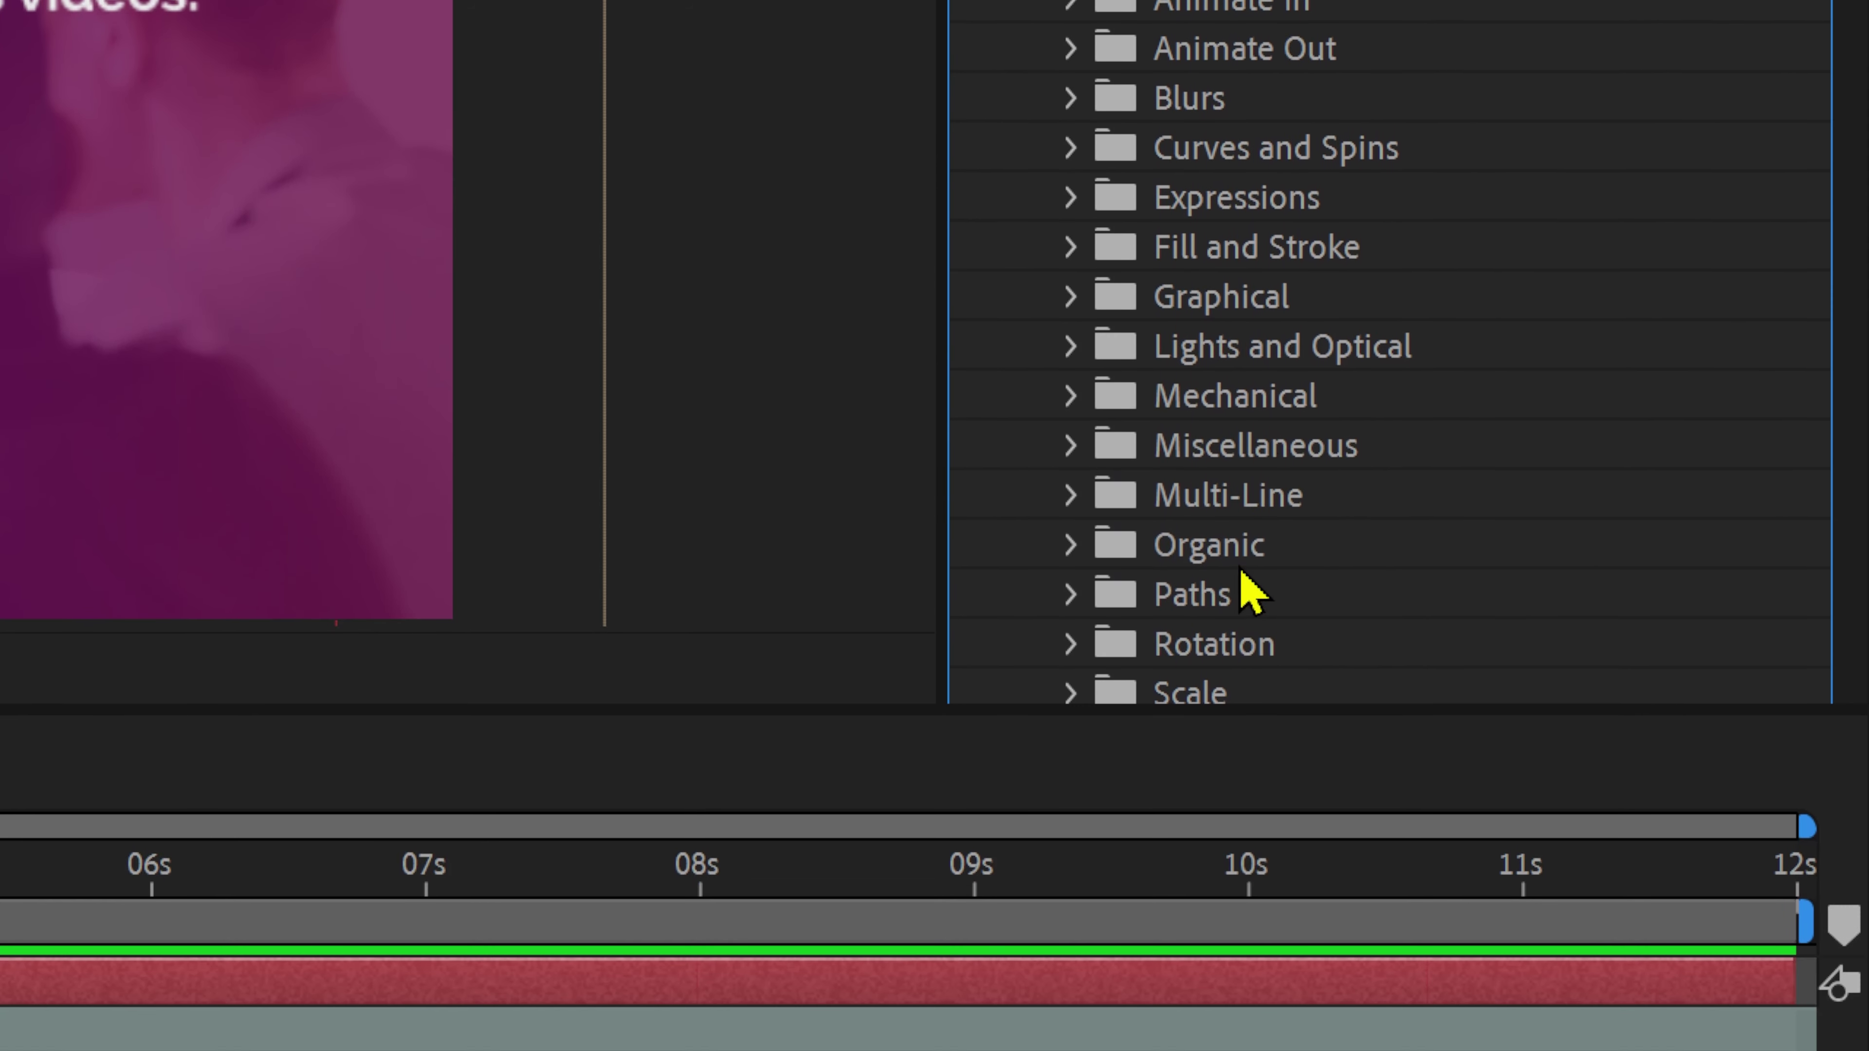
Try the Entrada gradual lenta preset from the Animate In folder on the Adobe Premiere title
scroll(1244, 968, down, 3)
scroll(1281, 464, down, 3)
scroll(1276, 451, up, 3)
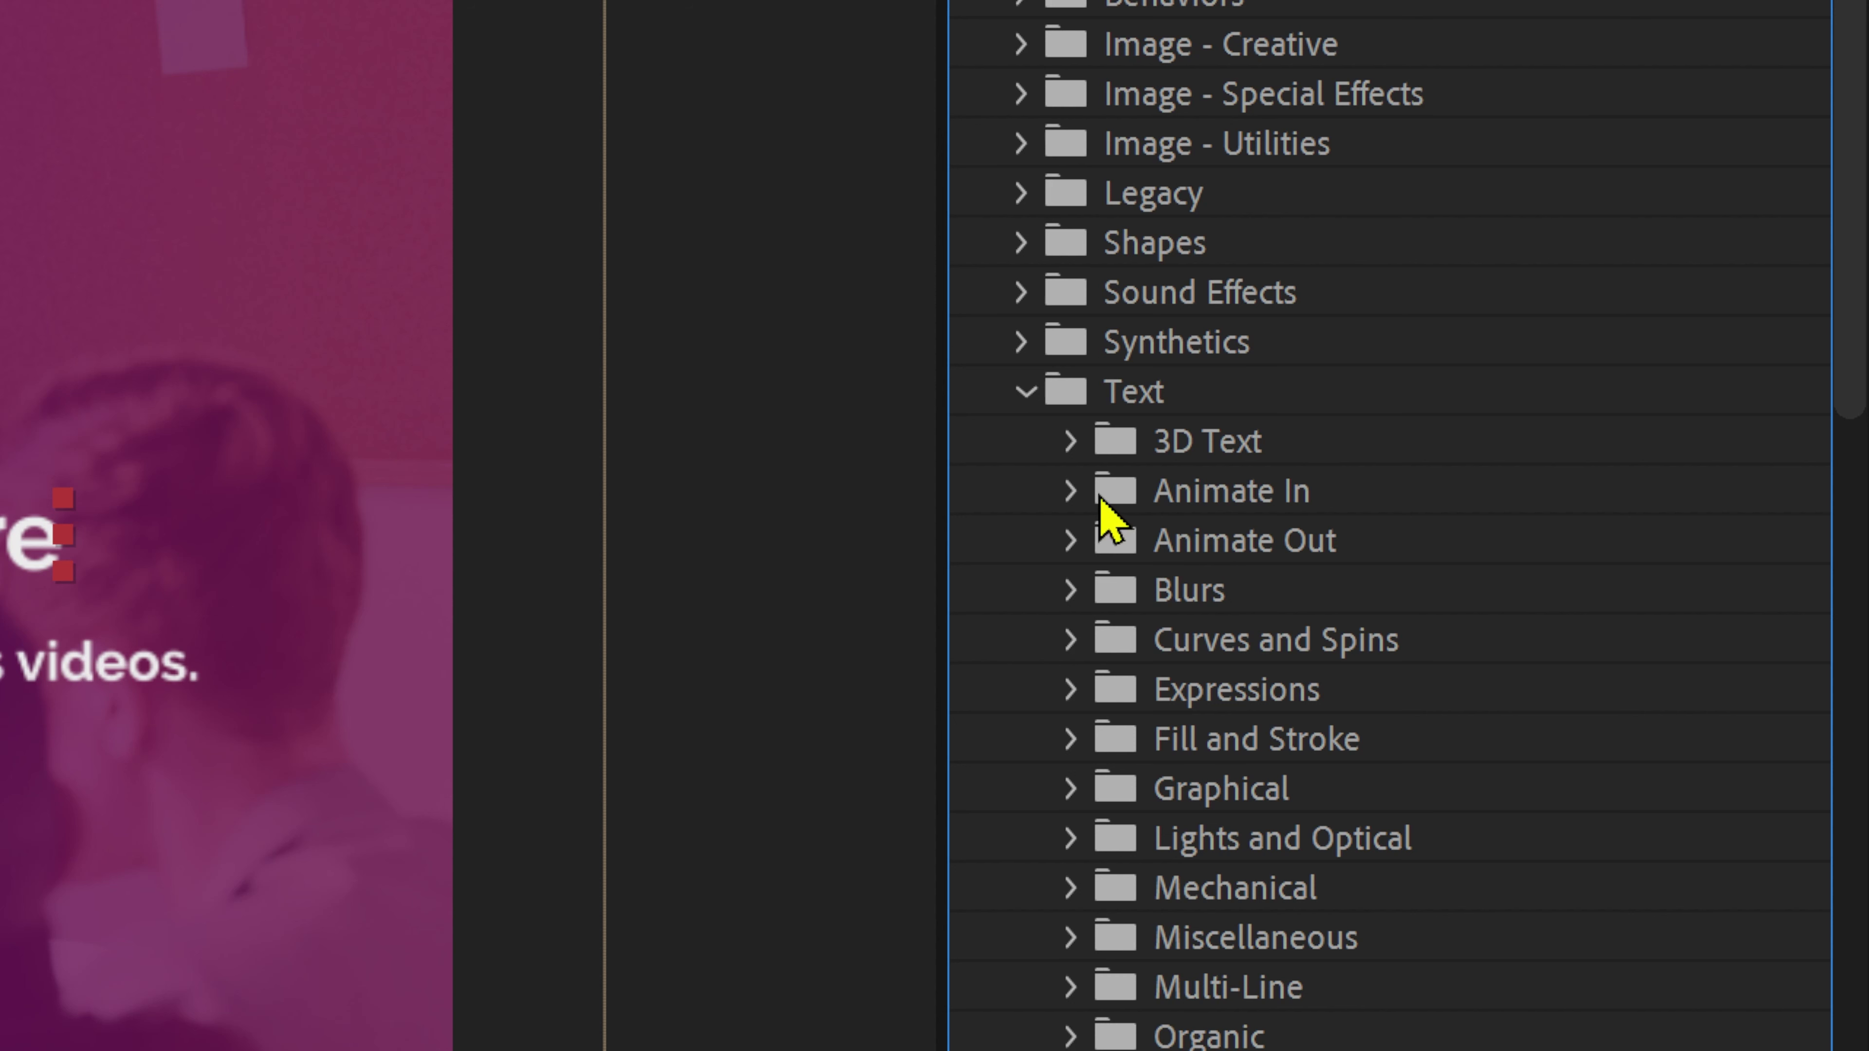
click(1071, 492)
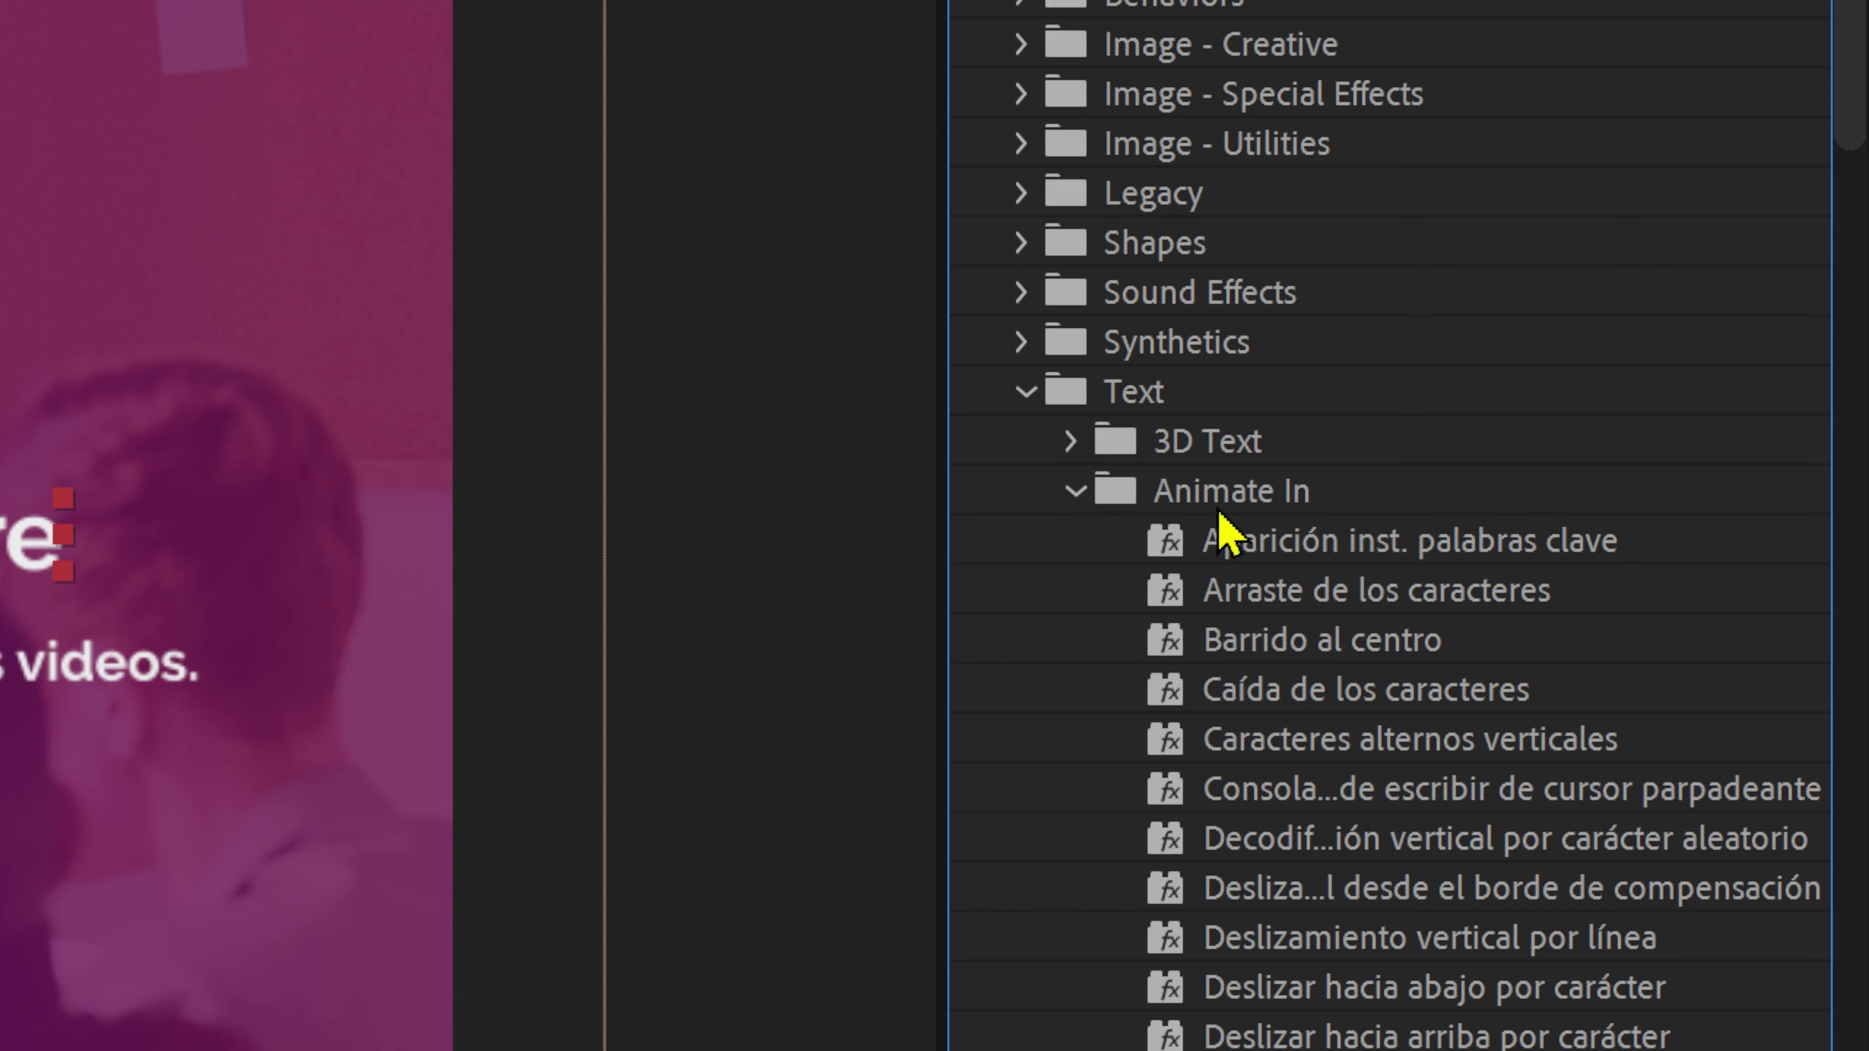
scroll(1218, 516, down, 5)
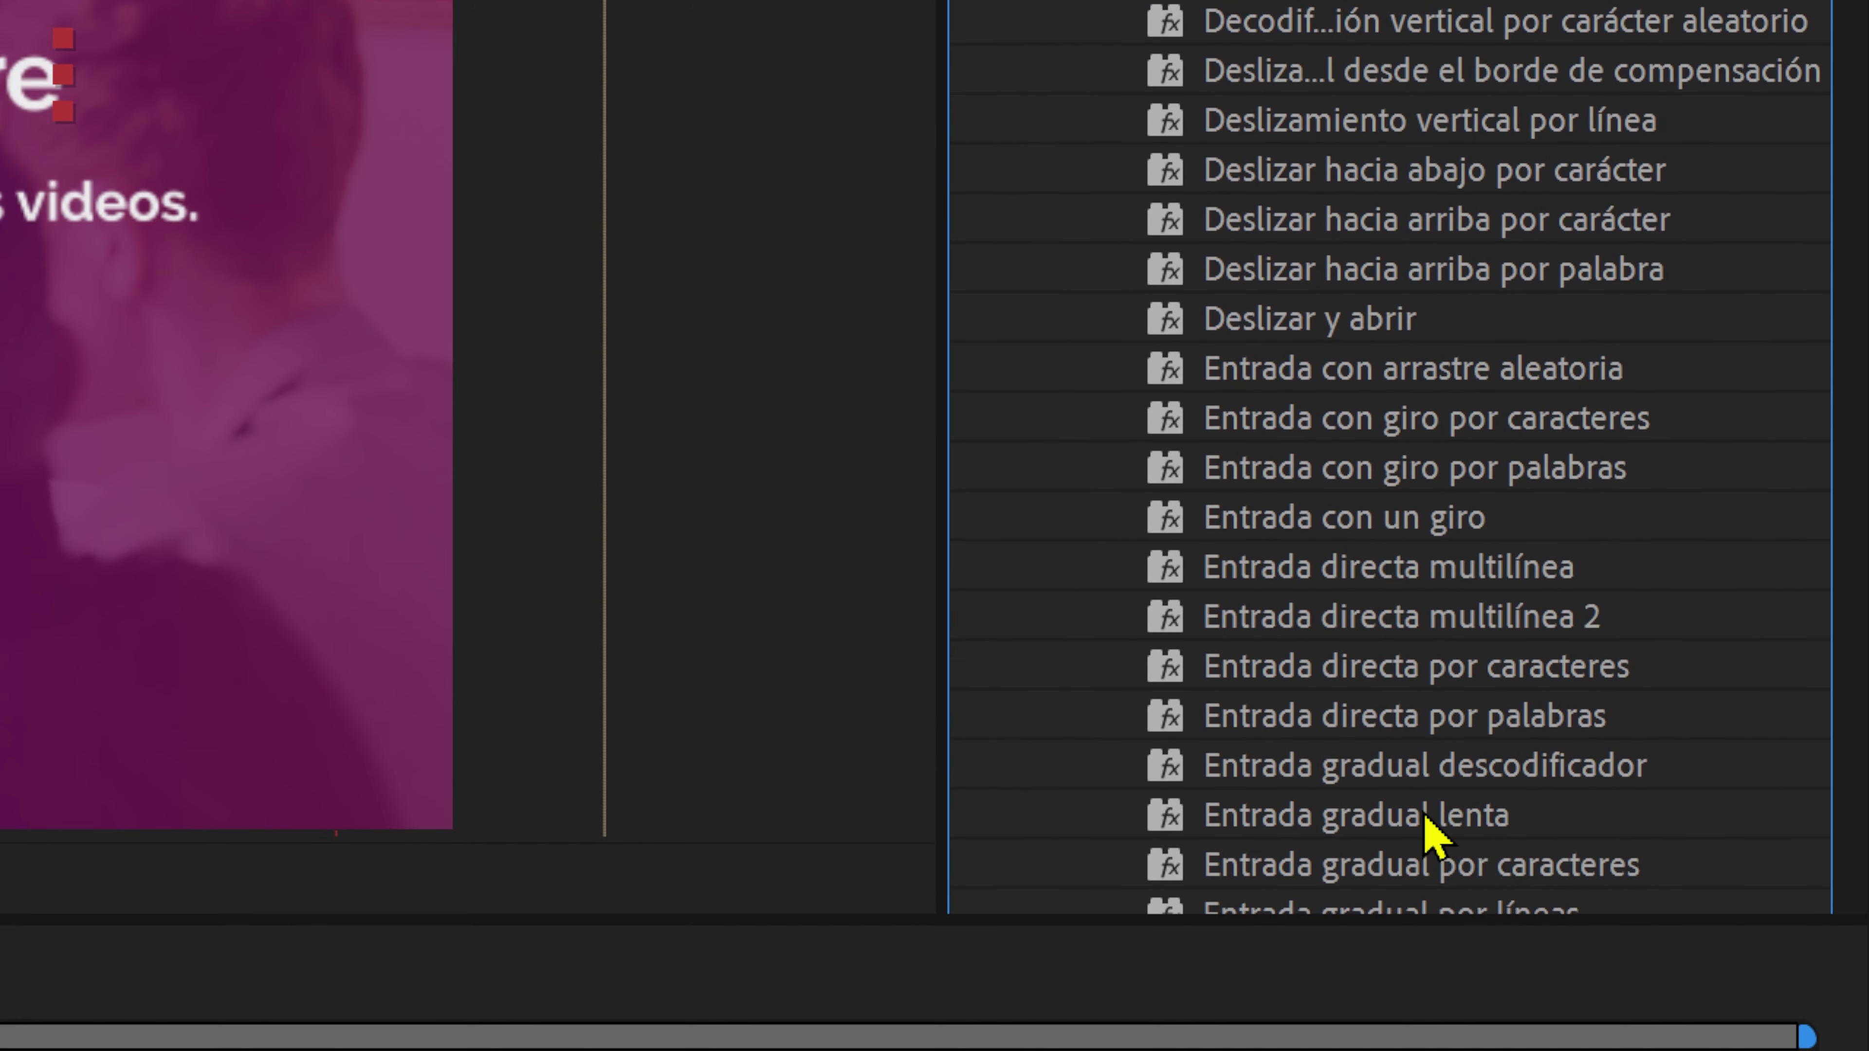
click(1428, 817)
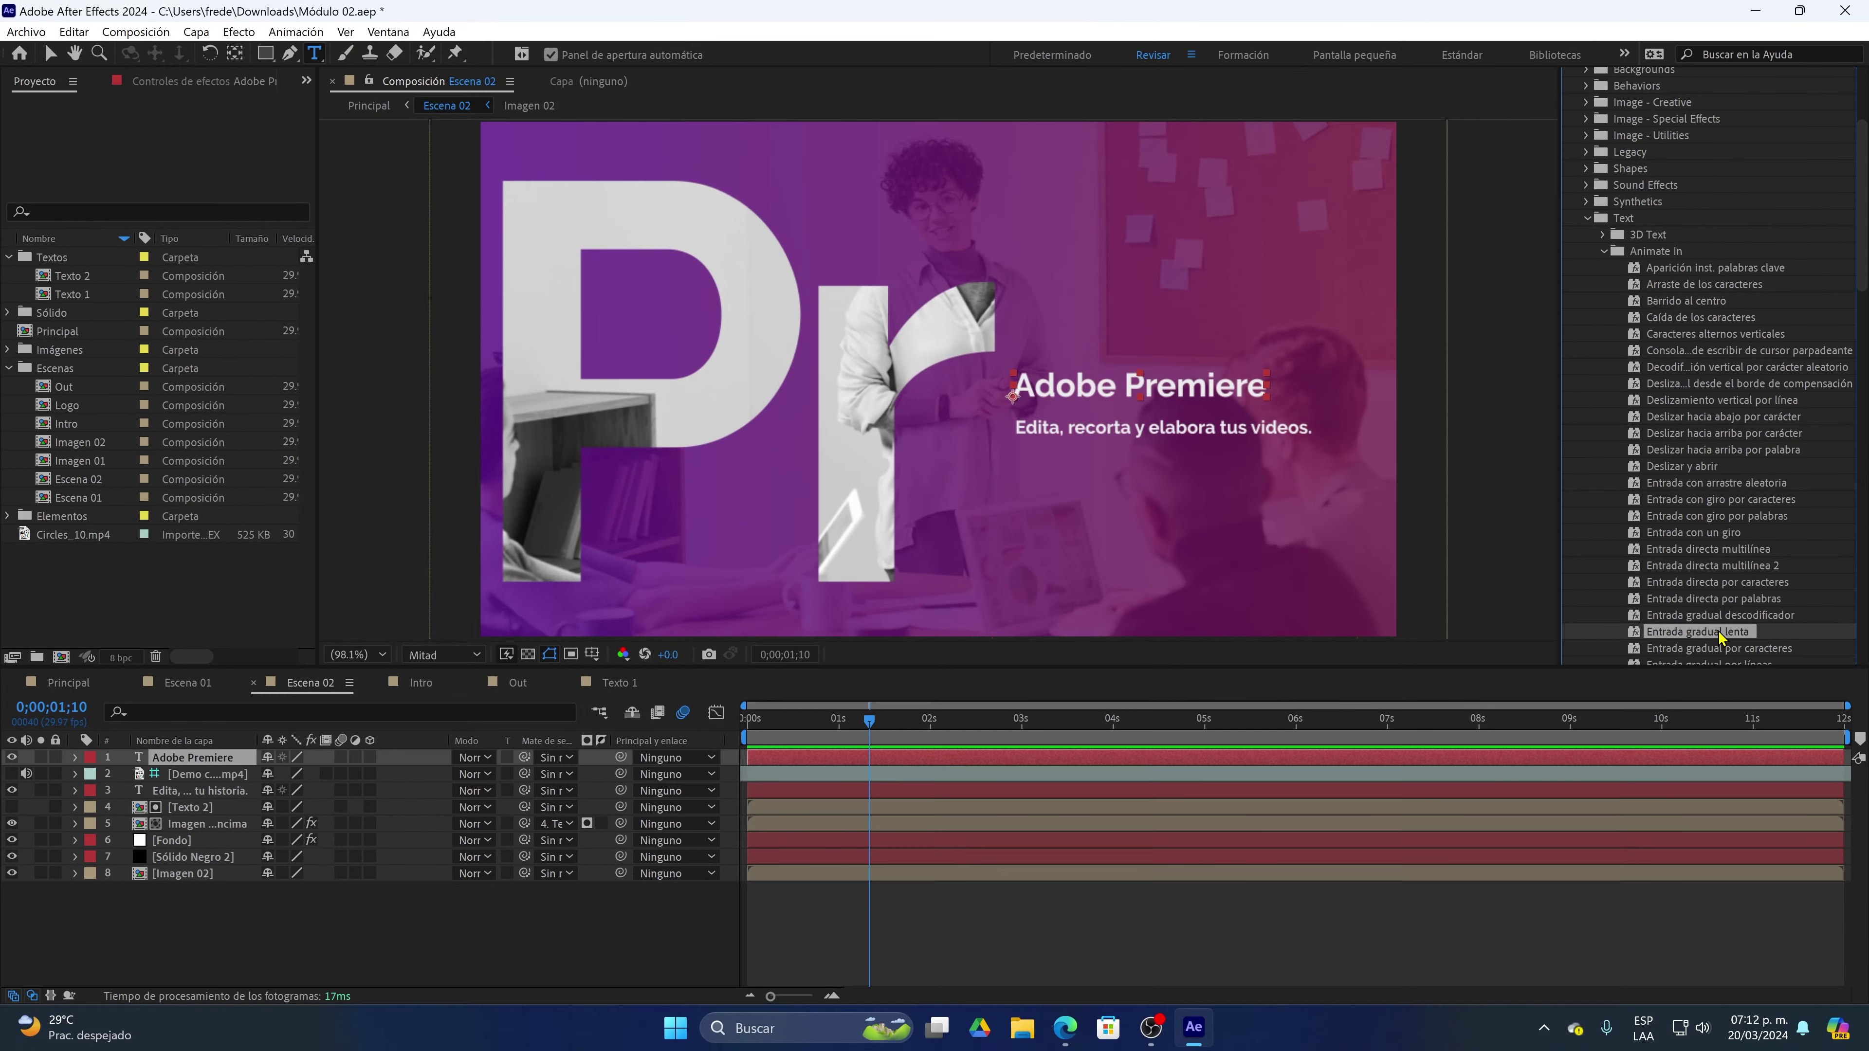
drag(1723, 638, 1225, 395)
Apply the Animate Out preset Salida estiram. en cada palabra to the Adobe Premiere title at 0;00;10;00, and scrub through the timeline
drag(1225, 395, 1663, 730)
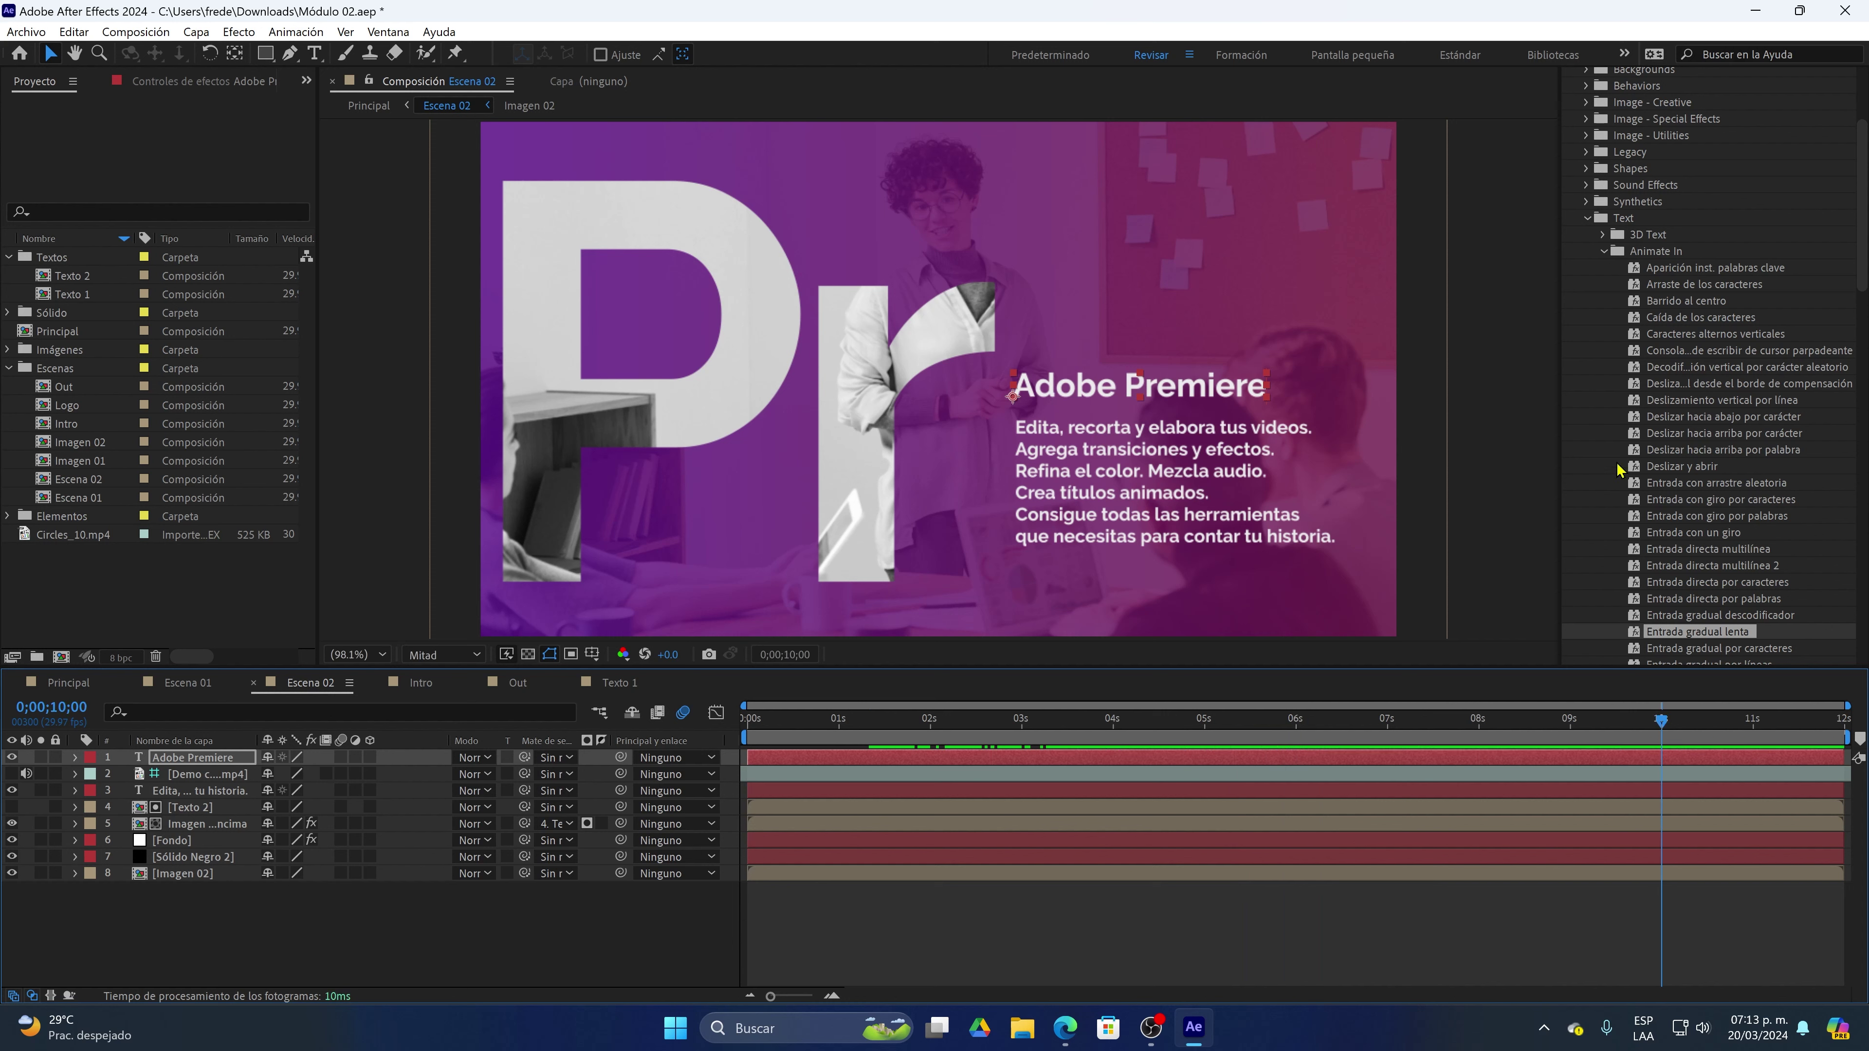
click(1604, 251)
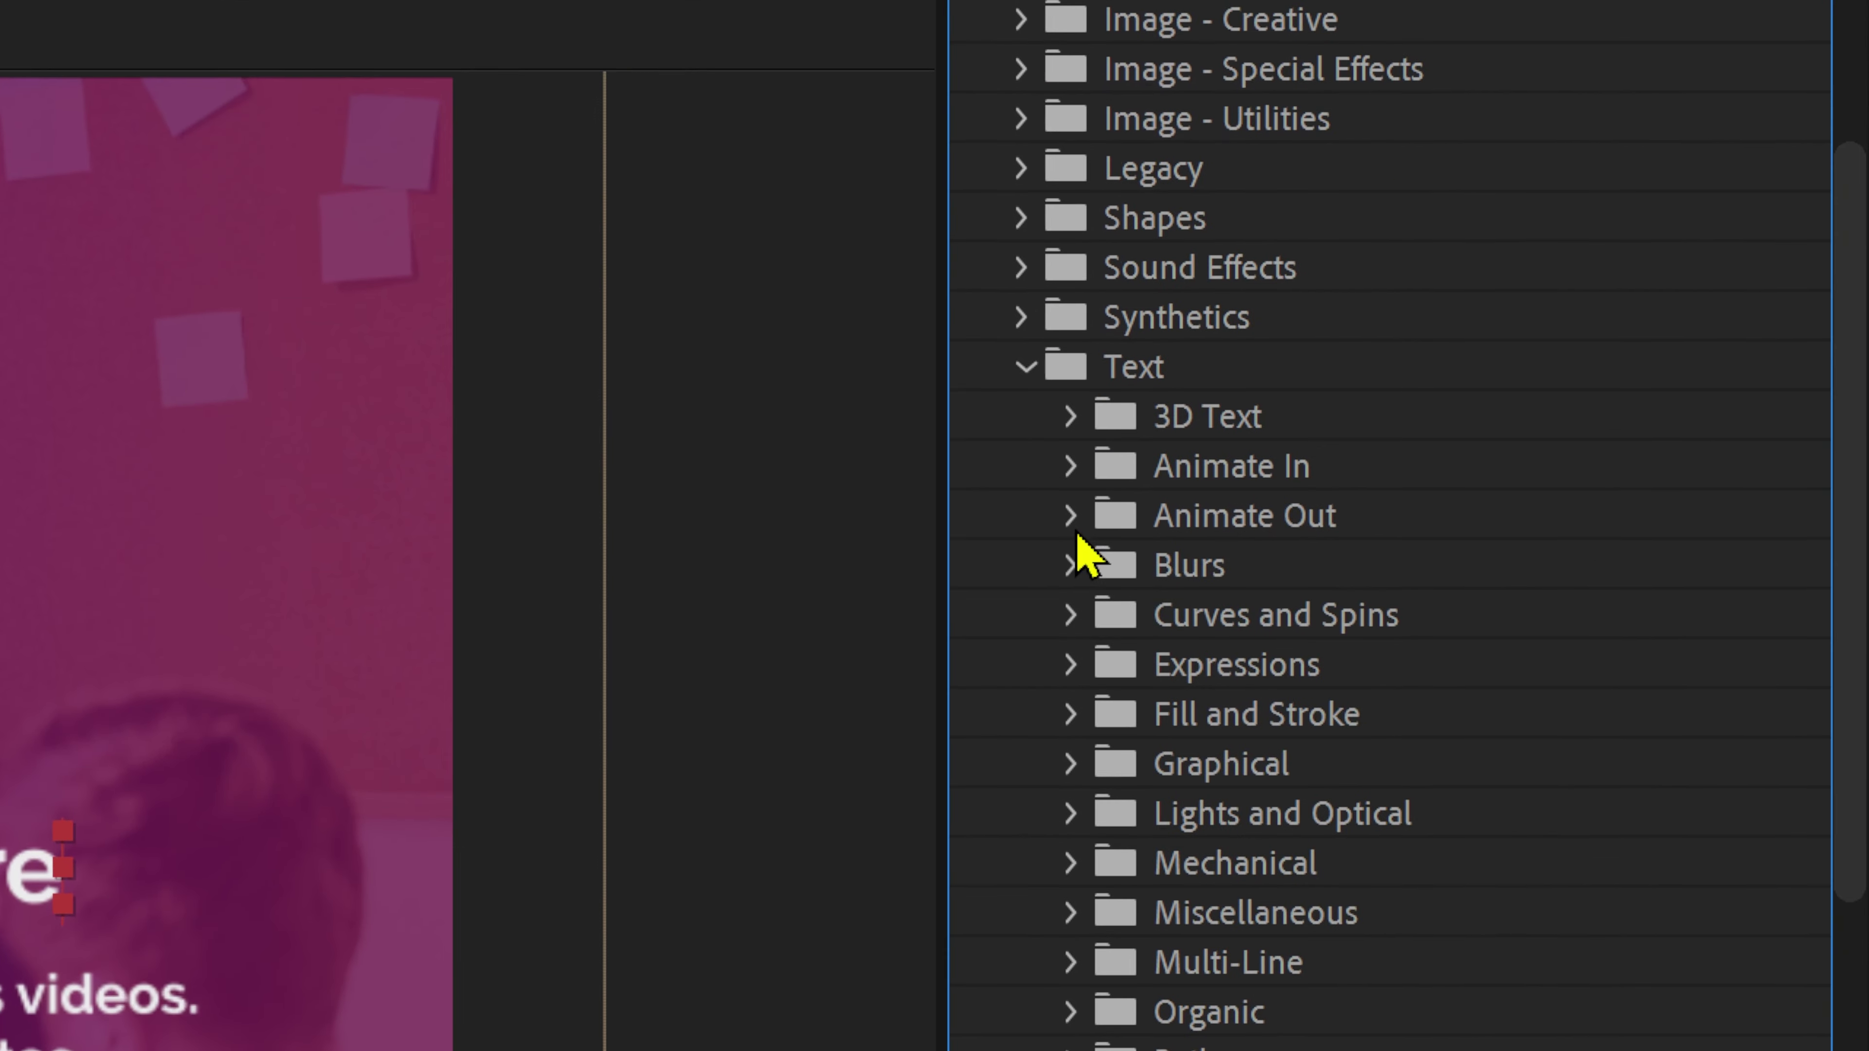
click(1072, 528)
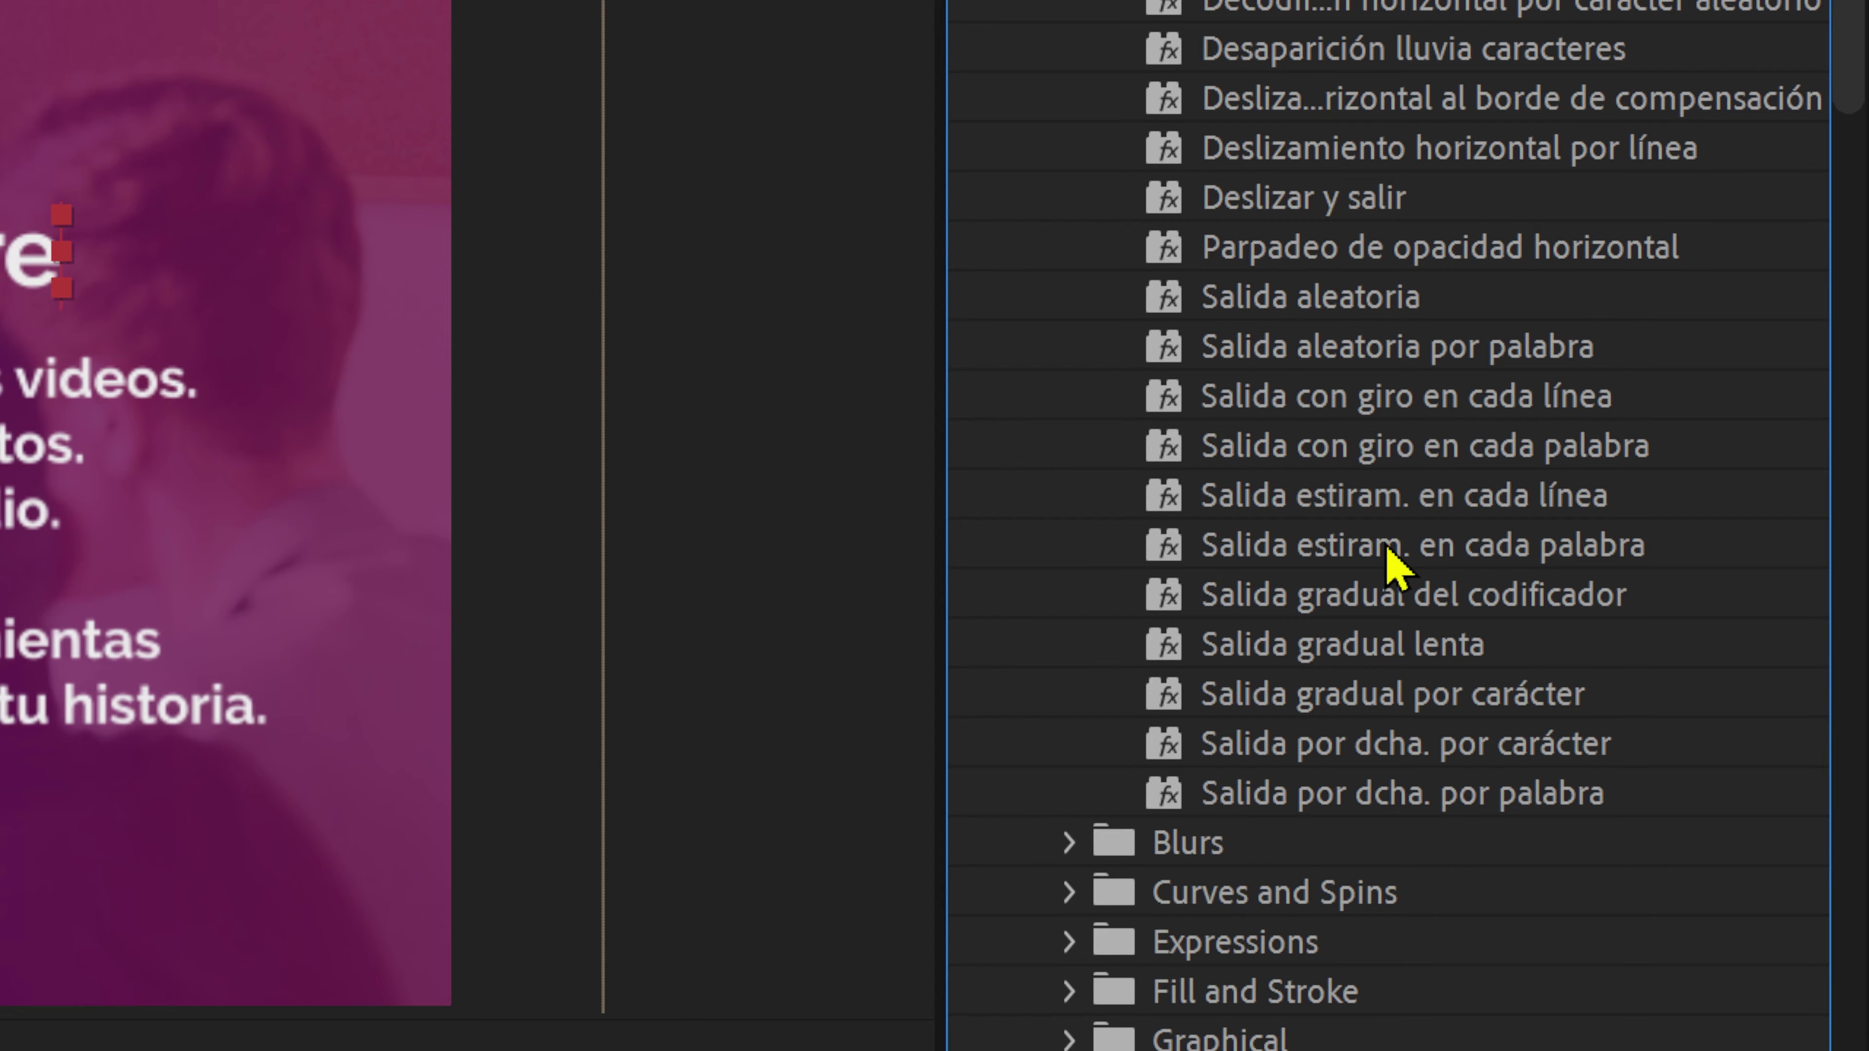
click(1386, 546)
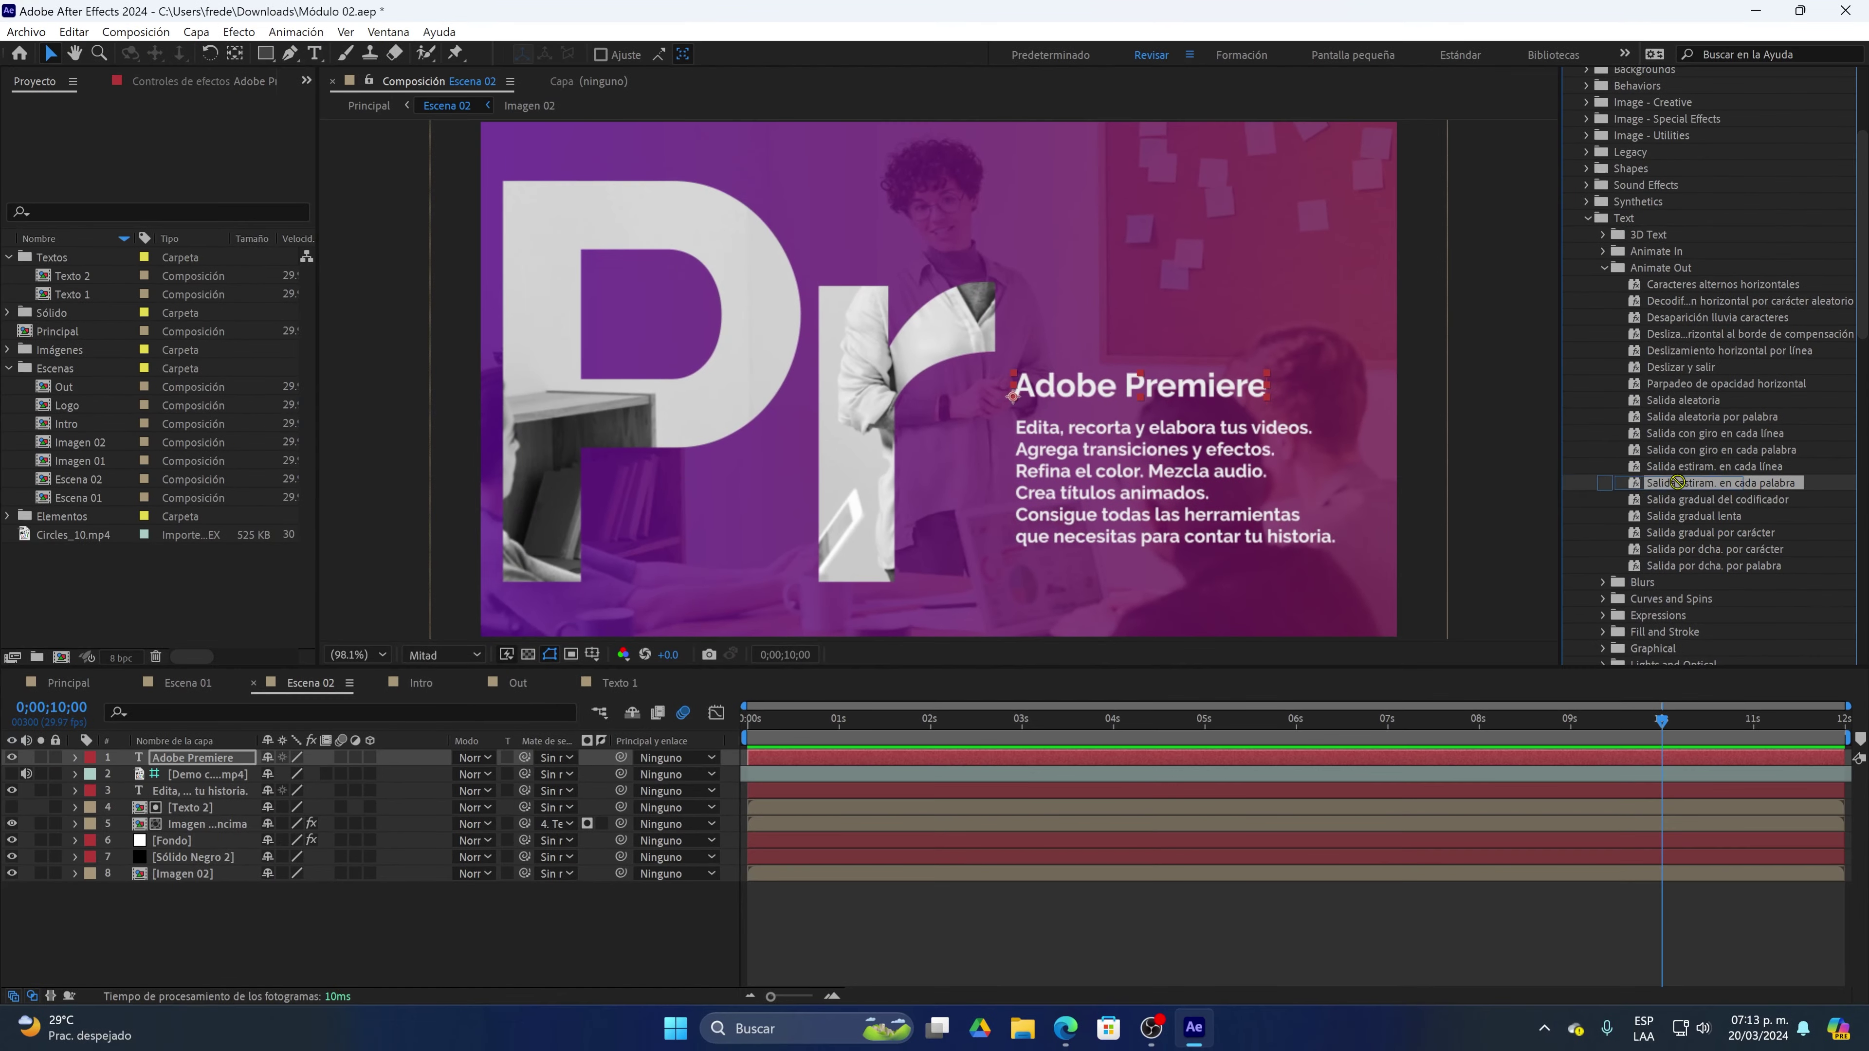
drag(1390, 549, 1219, 395)
click(1668, 724)
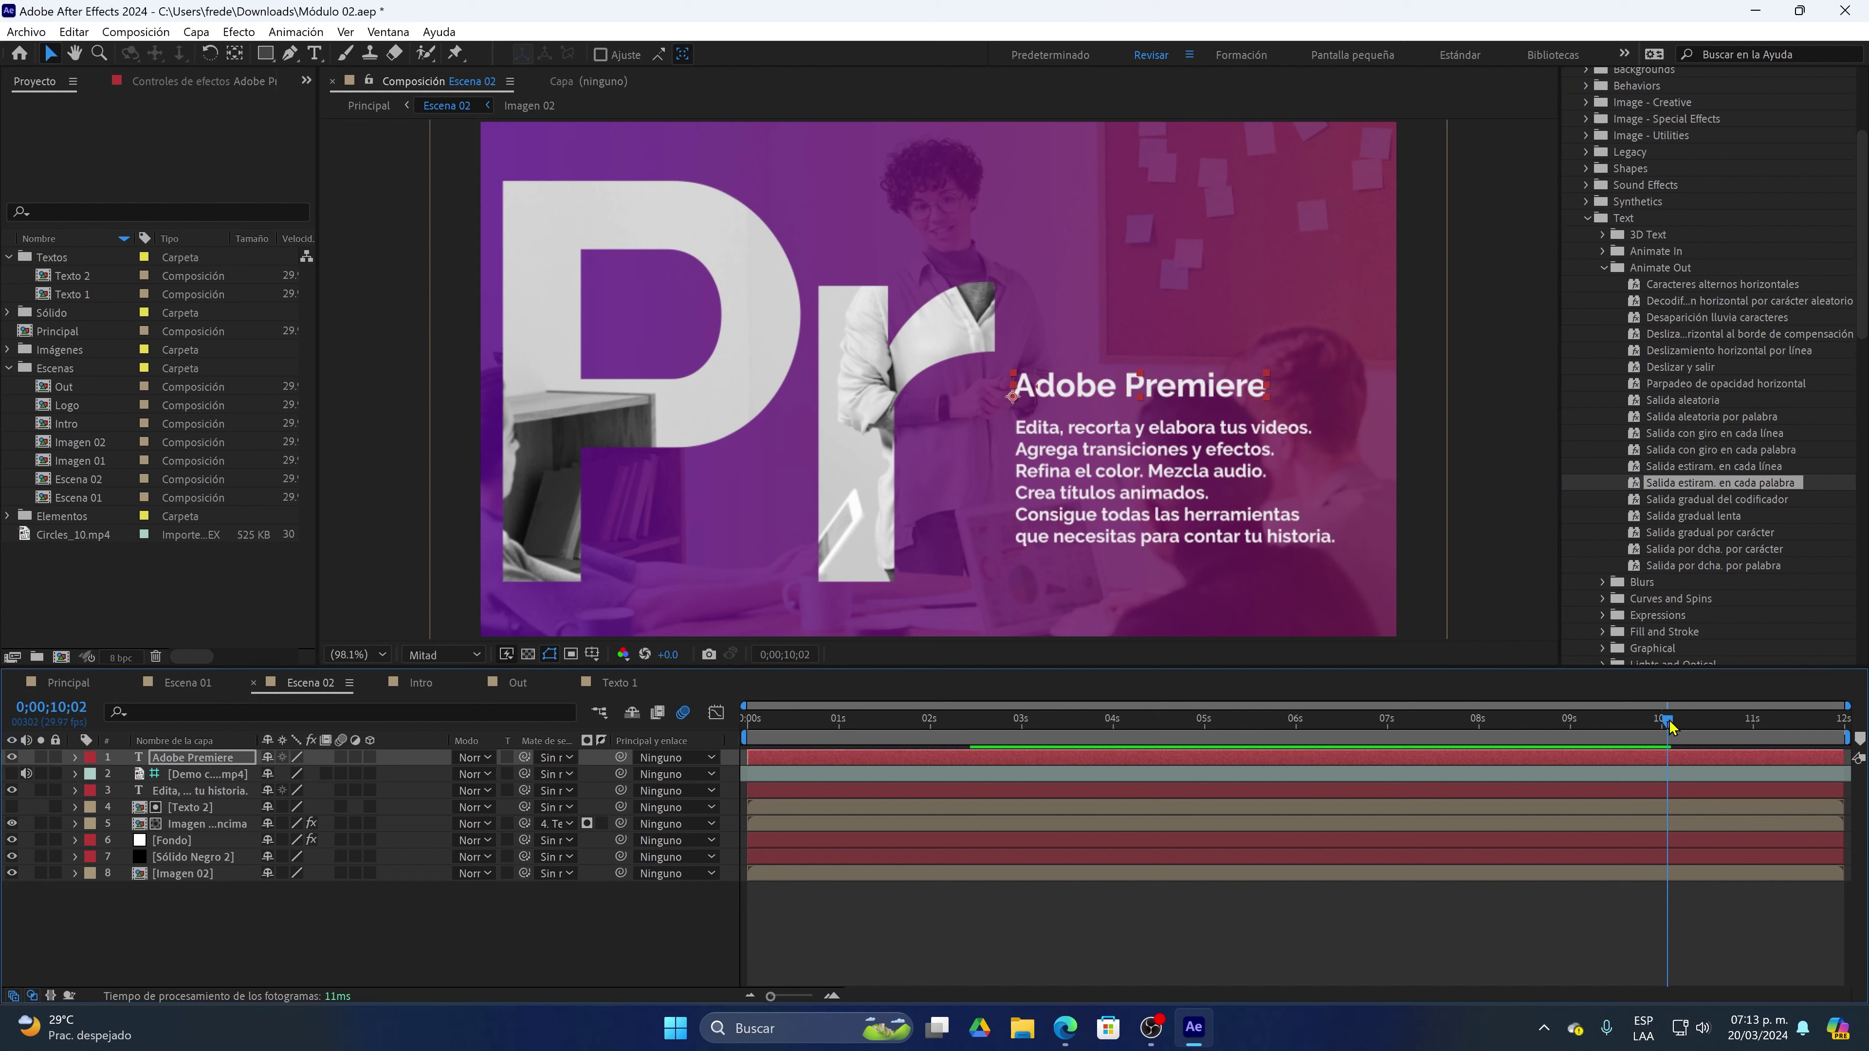
drag(1669, 725, 898, 766)
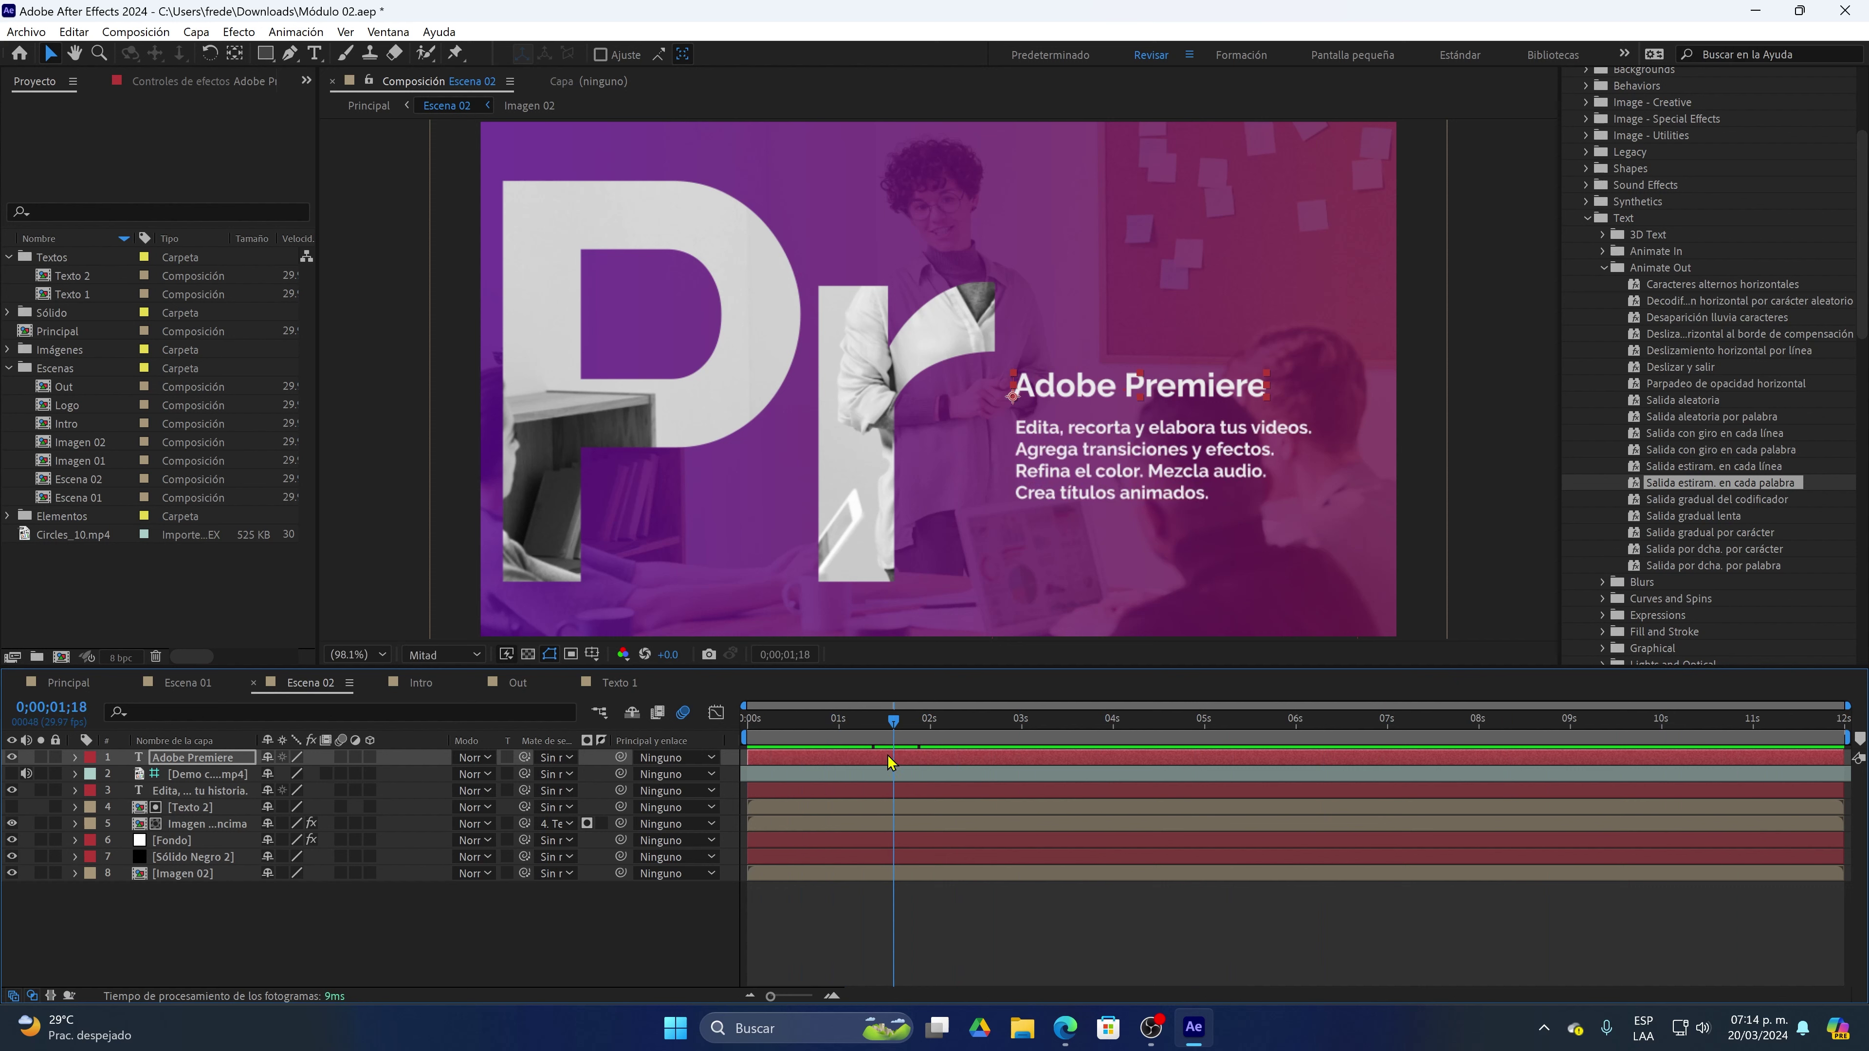
Reveal the Adobe Premiere title's keyframes and expand the preset's animator and range selector properties
click(891, 763)
key(u)
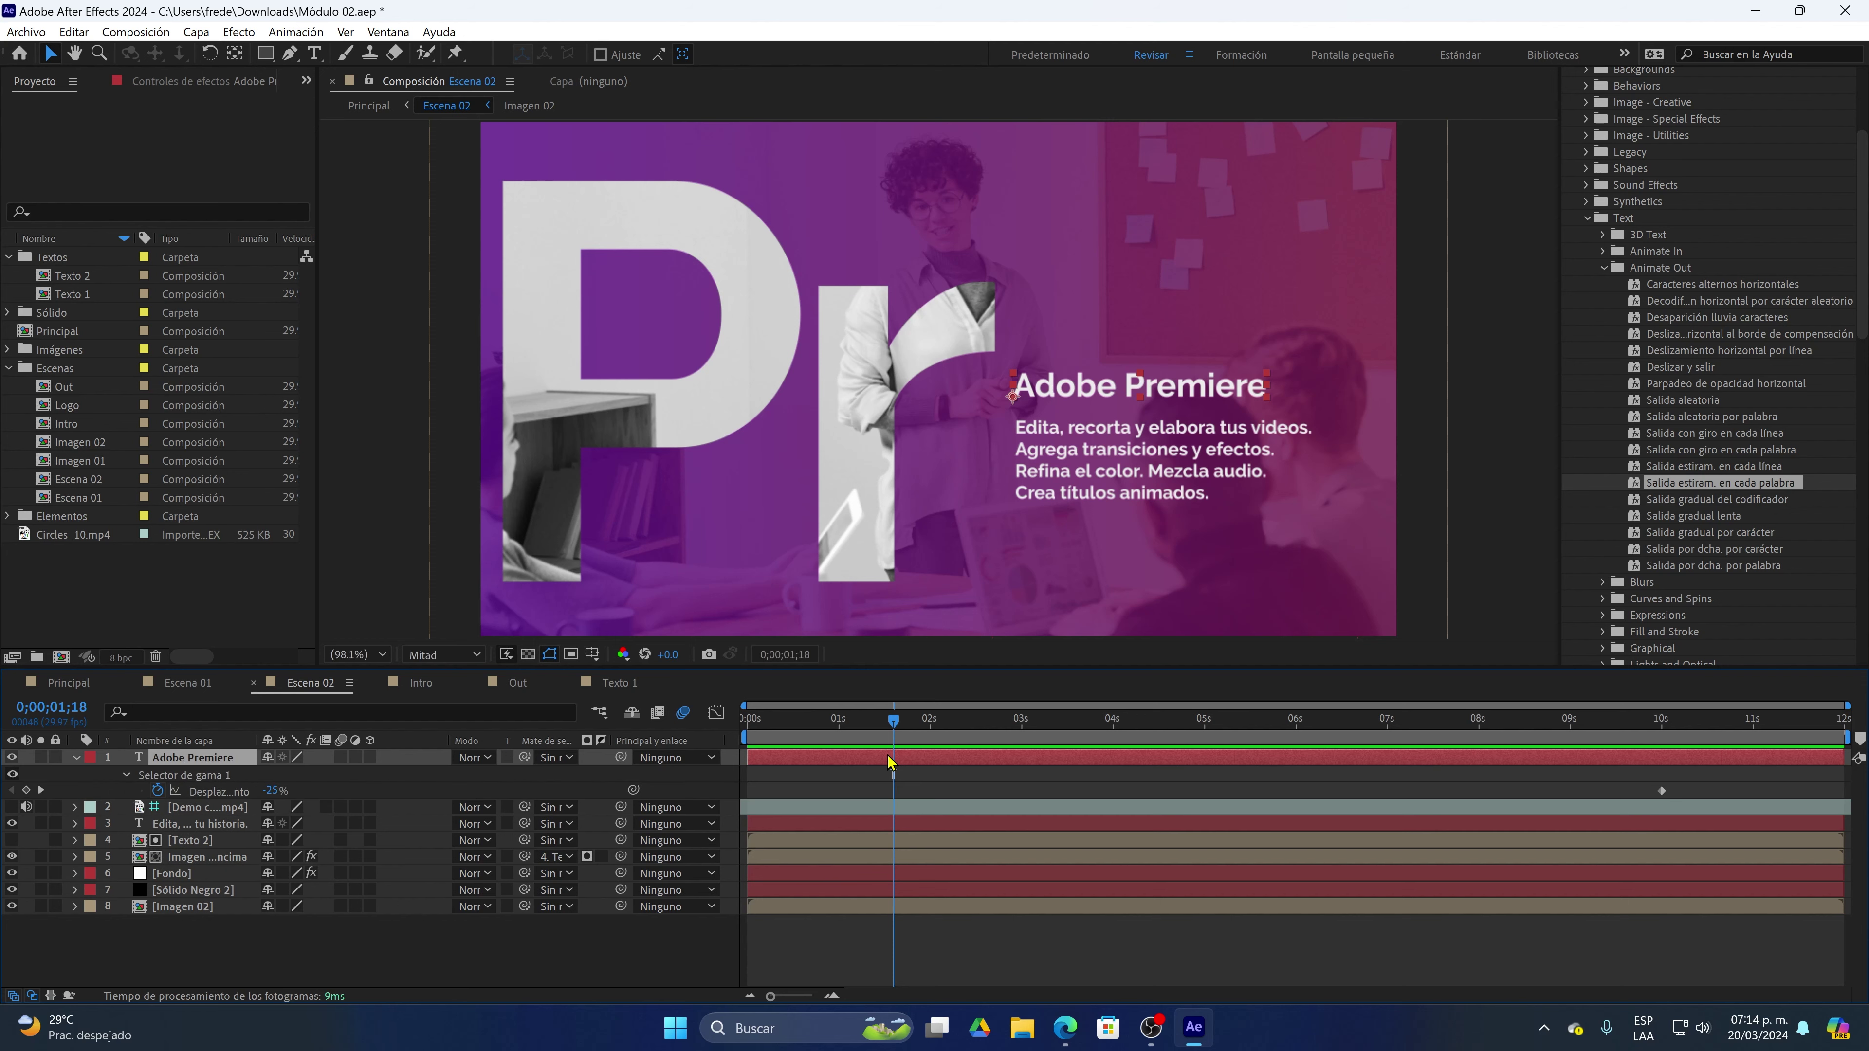
click(199, 777)
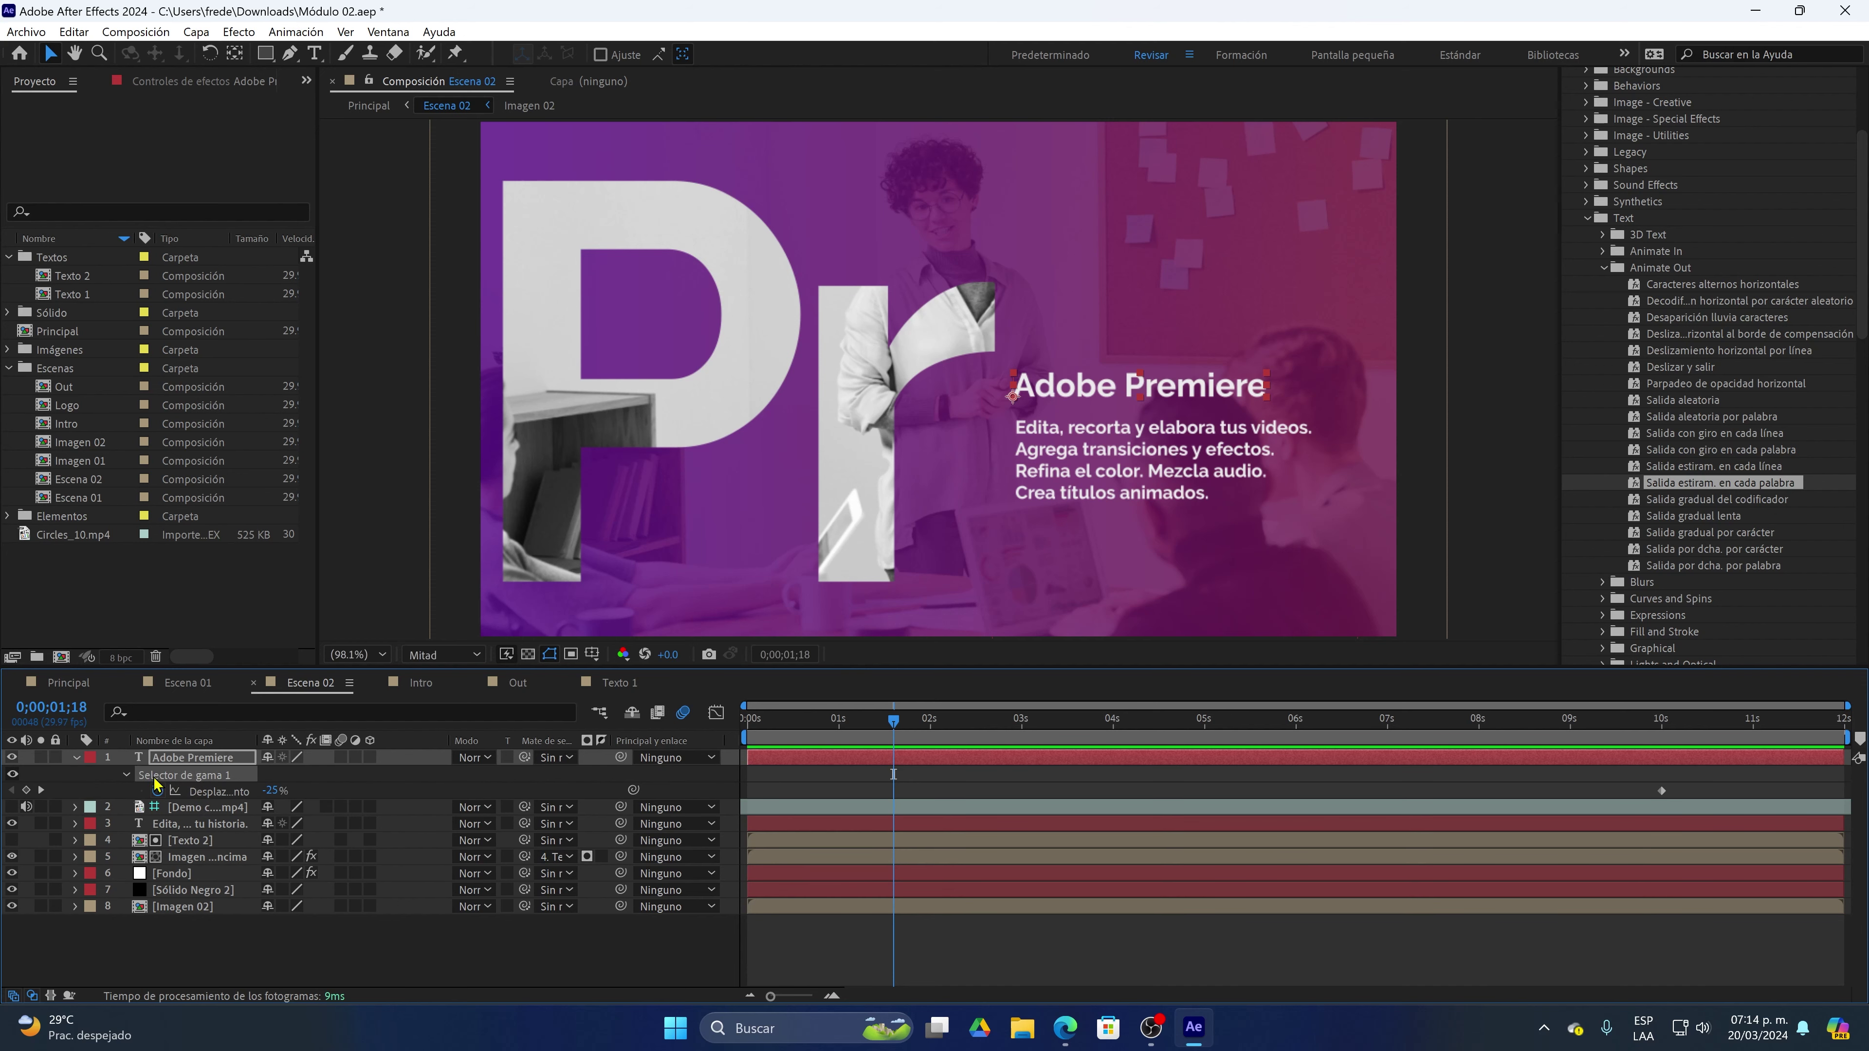
click(76, 758)
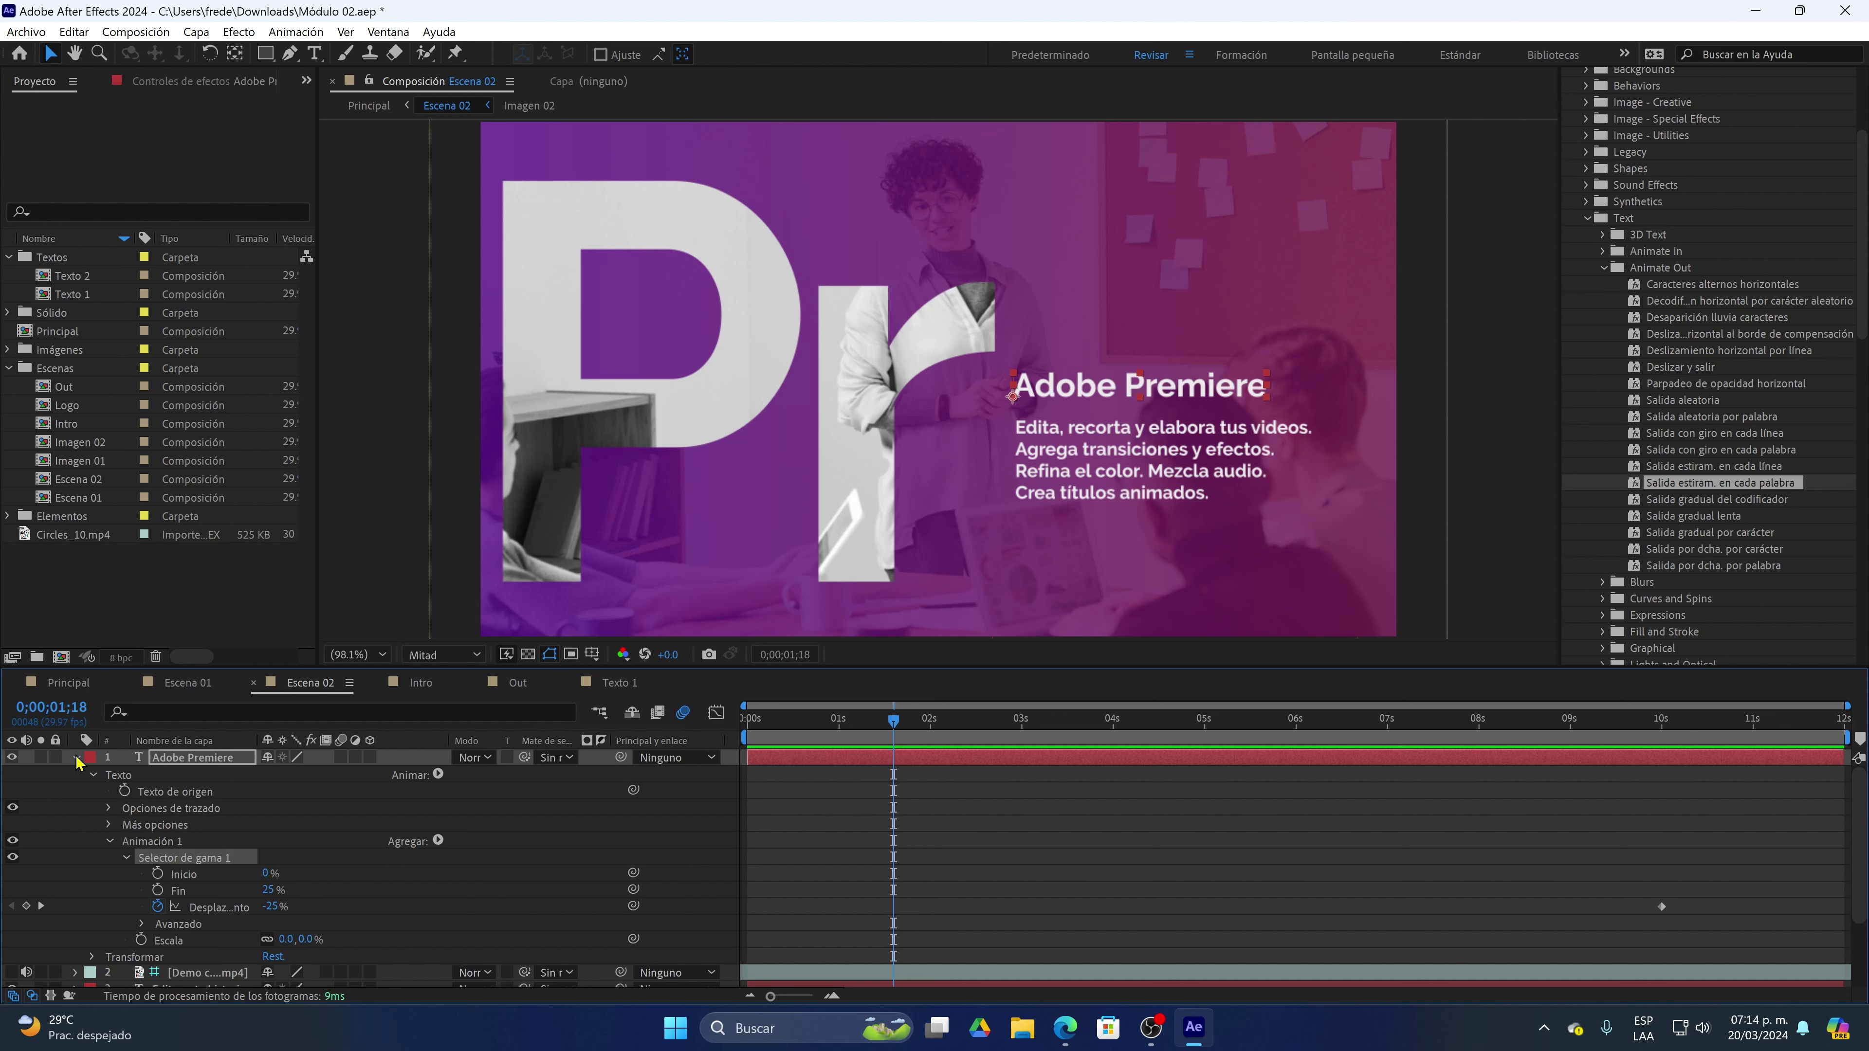
Keyframe the Adobe Premiere title's range selector offset at its current value at 0;00;02;22 and at 100% at 0;00;01;17
scroll(110, 824, down, 1)
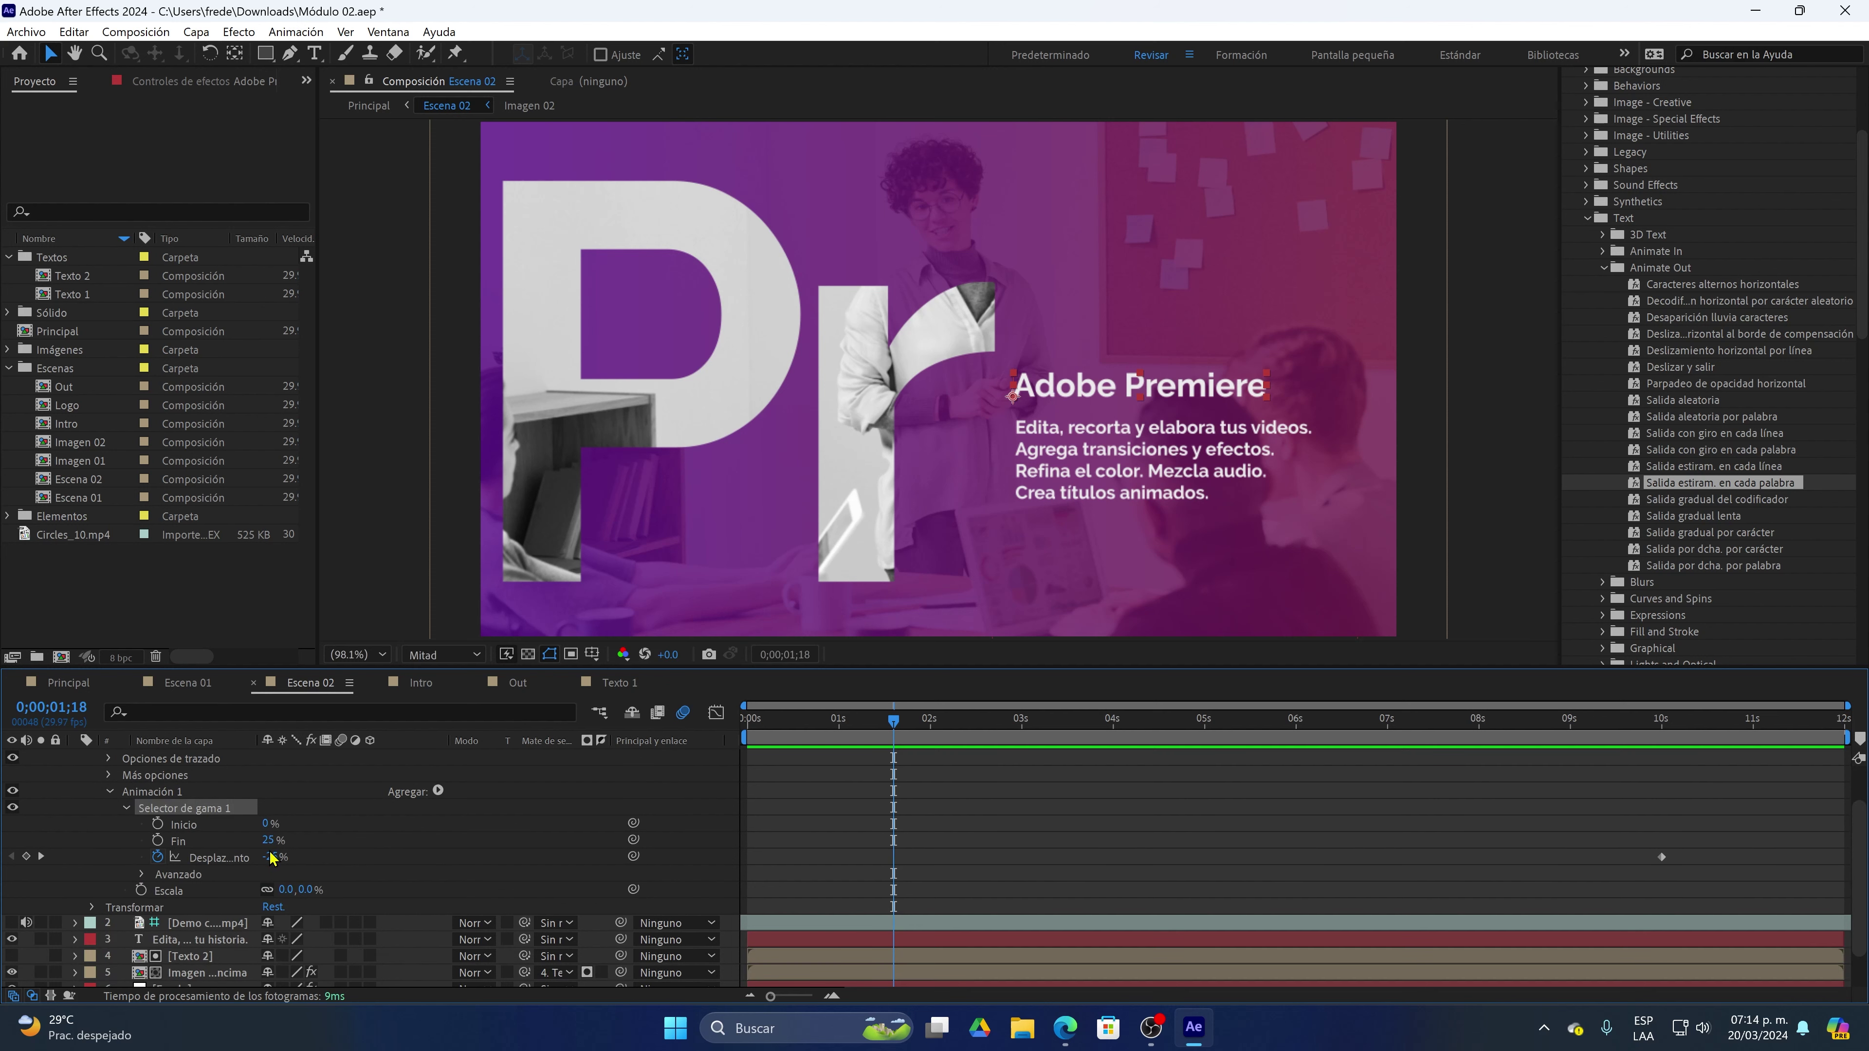
mouse_move(1686, 716)
mouse_down()
mouse_move(1625, 715)
mouse_move(1724, 715)
mouse_move(1677, 715)
mouse_up()
key(space)
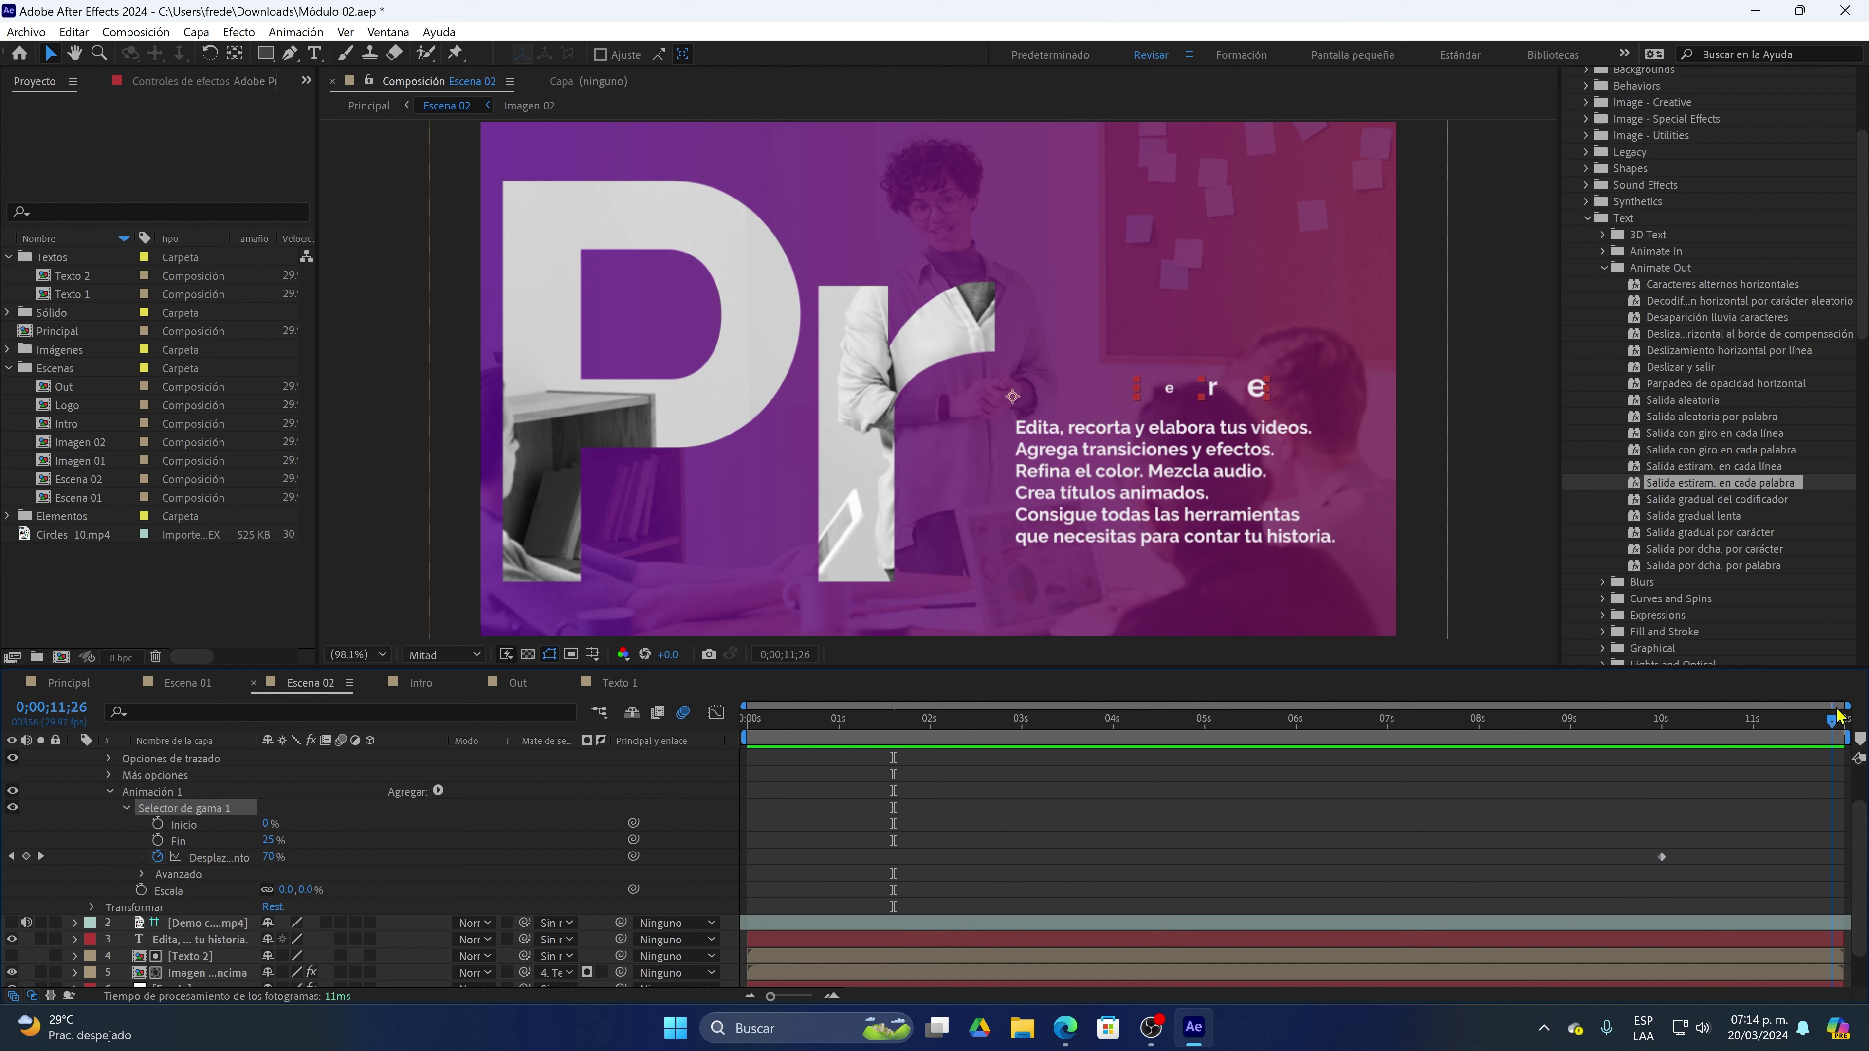
key(space)
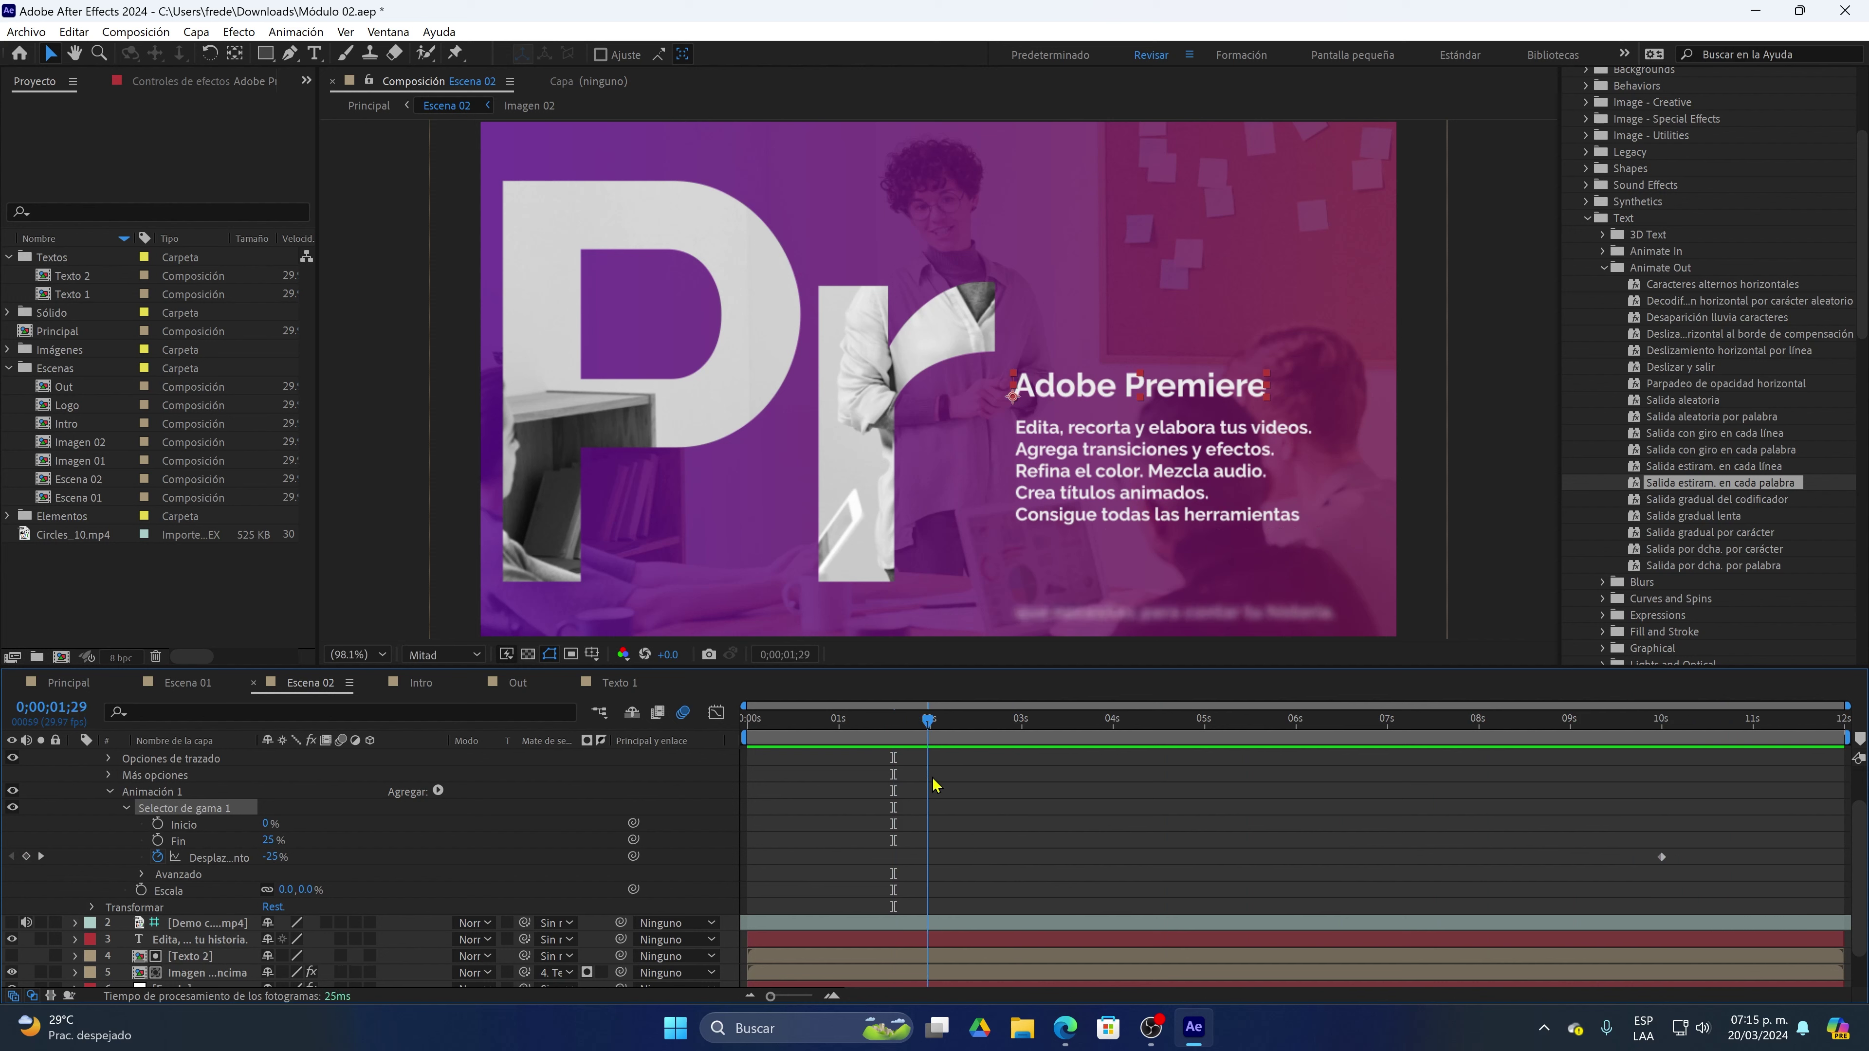
click(998, 718)
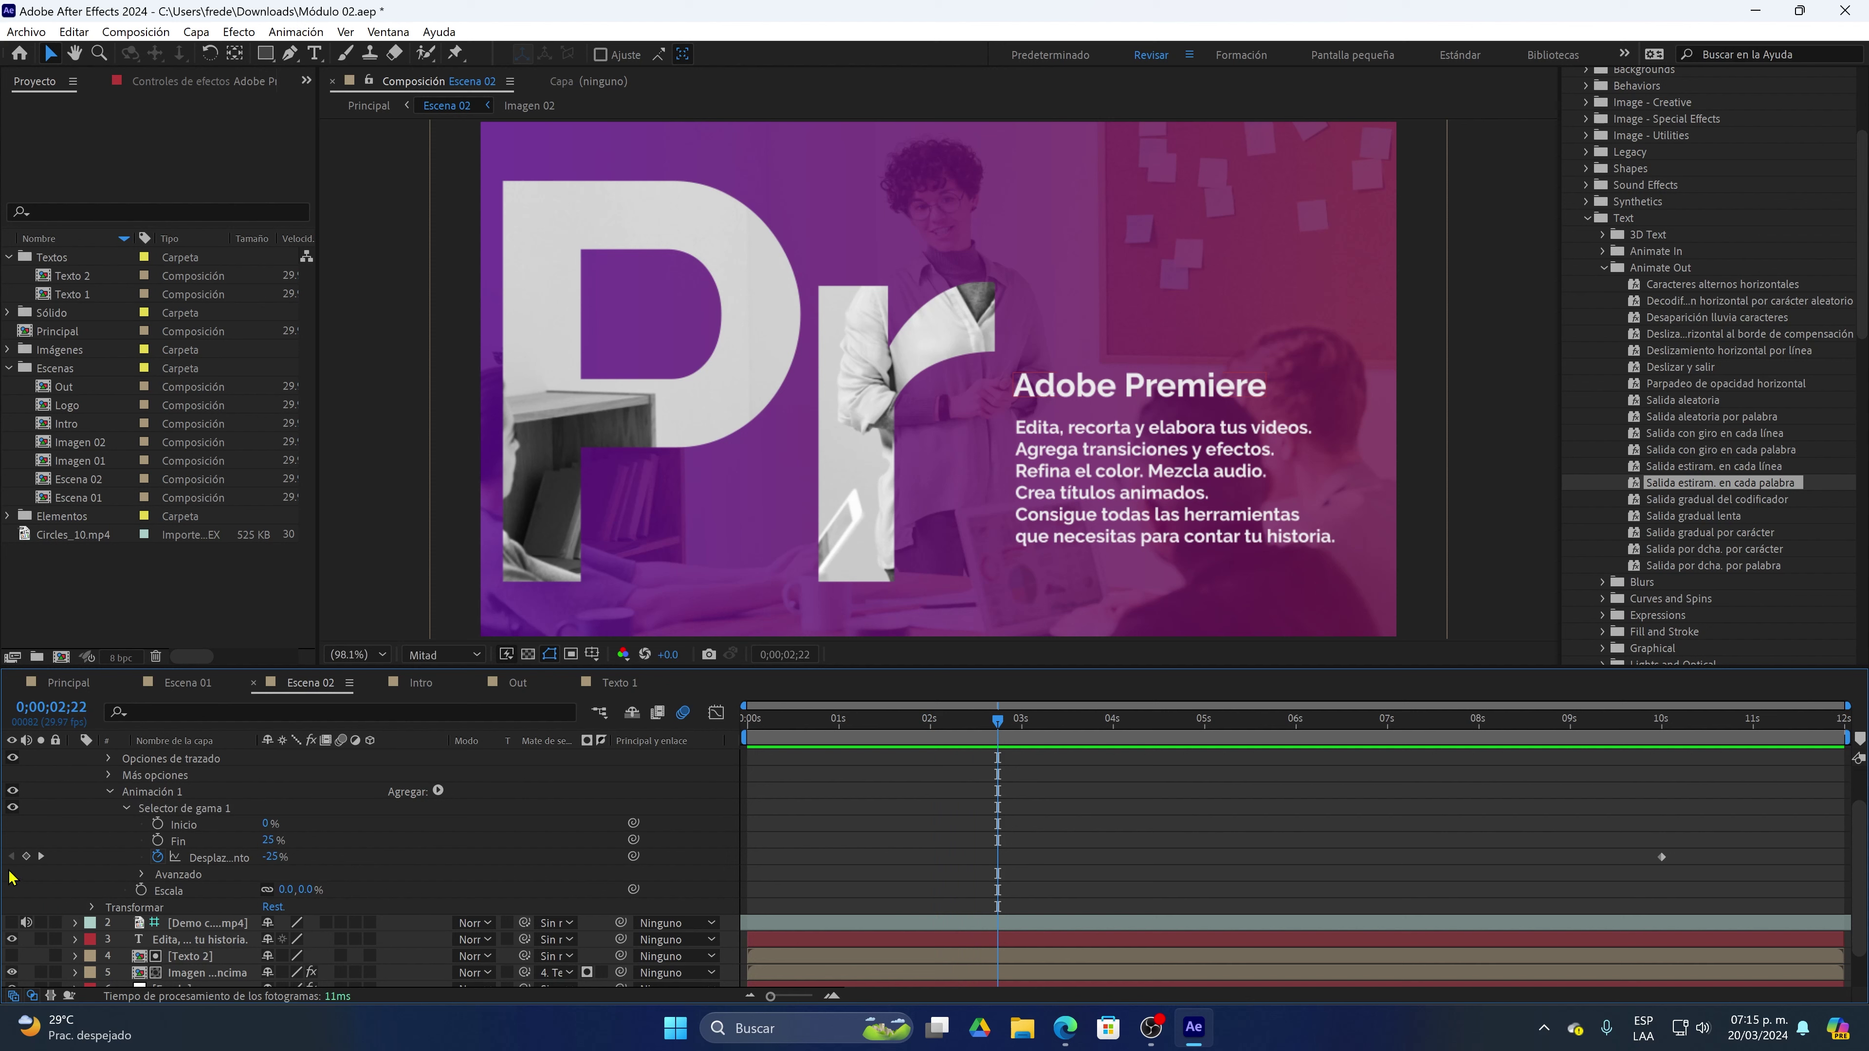
click(27, 856)
drag(974, 718, 890, 718)
drag(269, 856, 485, 840)
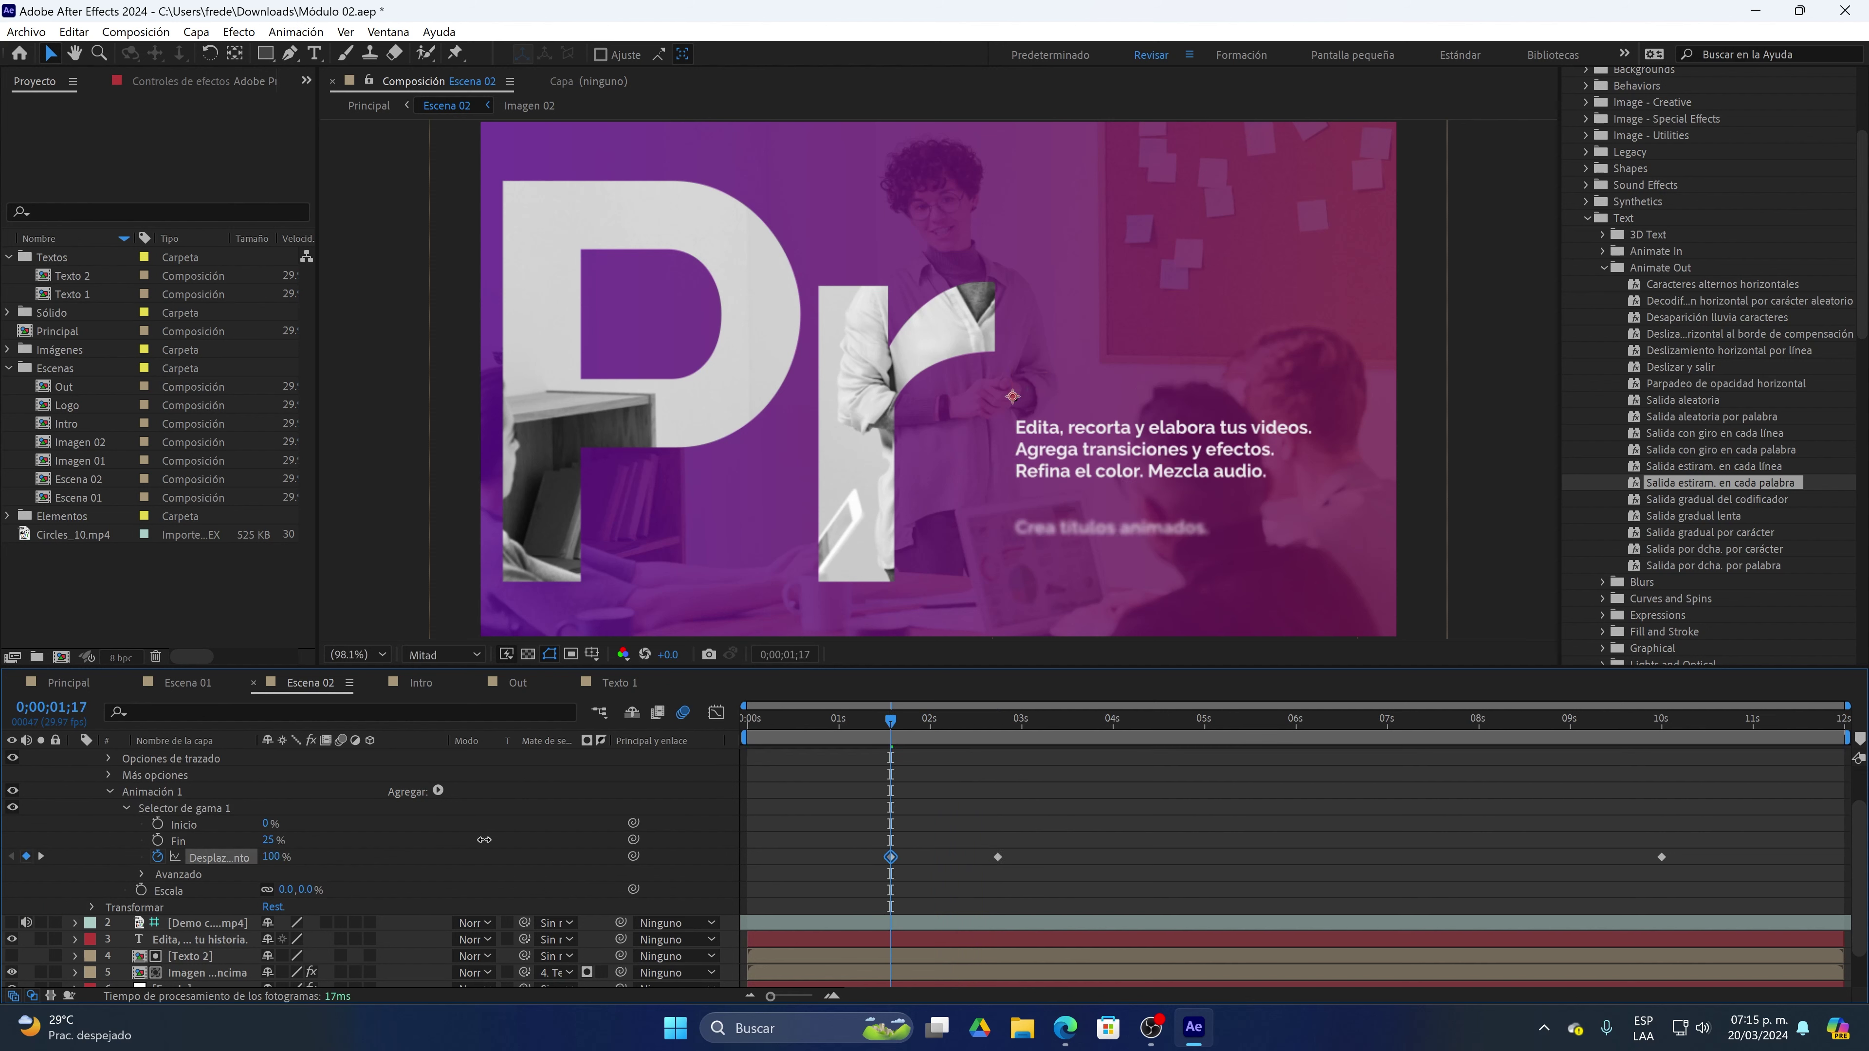
Scrub through the Adobe Premiere title's entrance and exit animation, and save the project
drag(891, 718, 1776, 740)
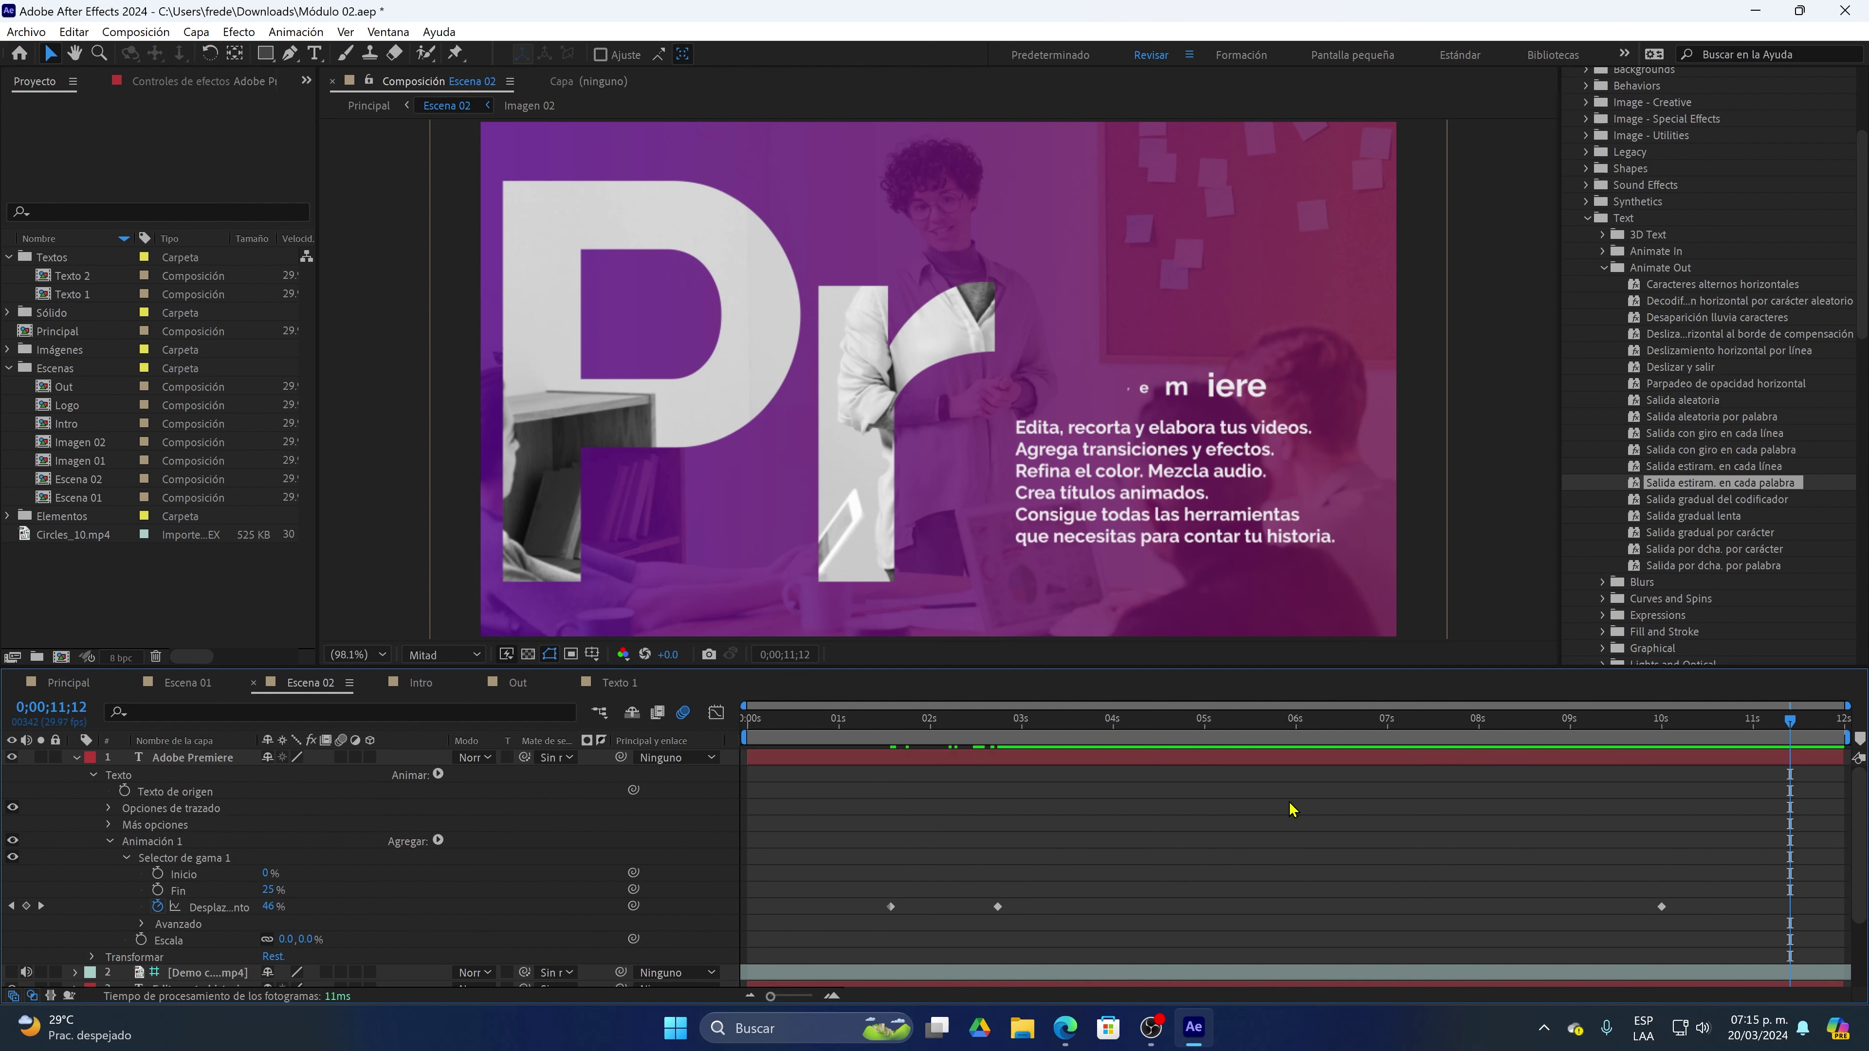
drag(1264, 723, 1062, 755)
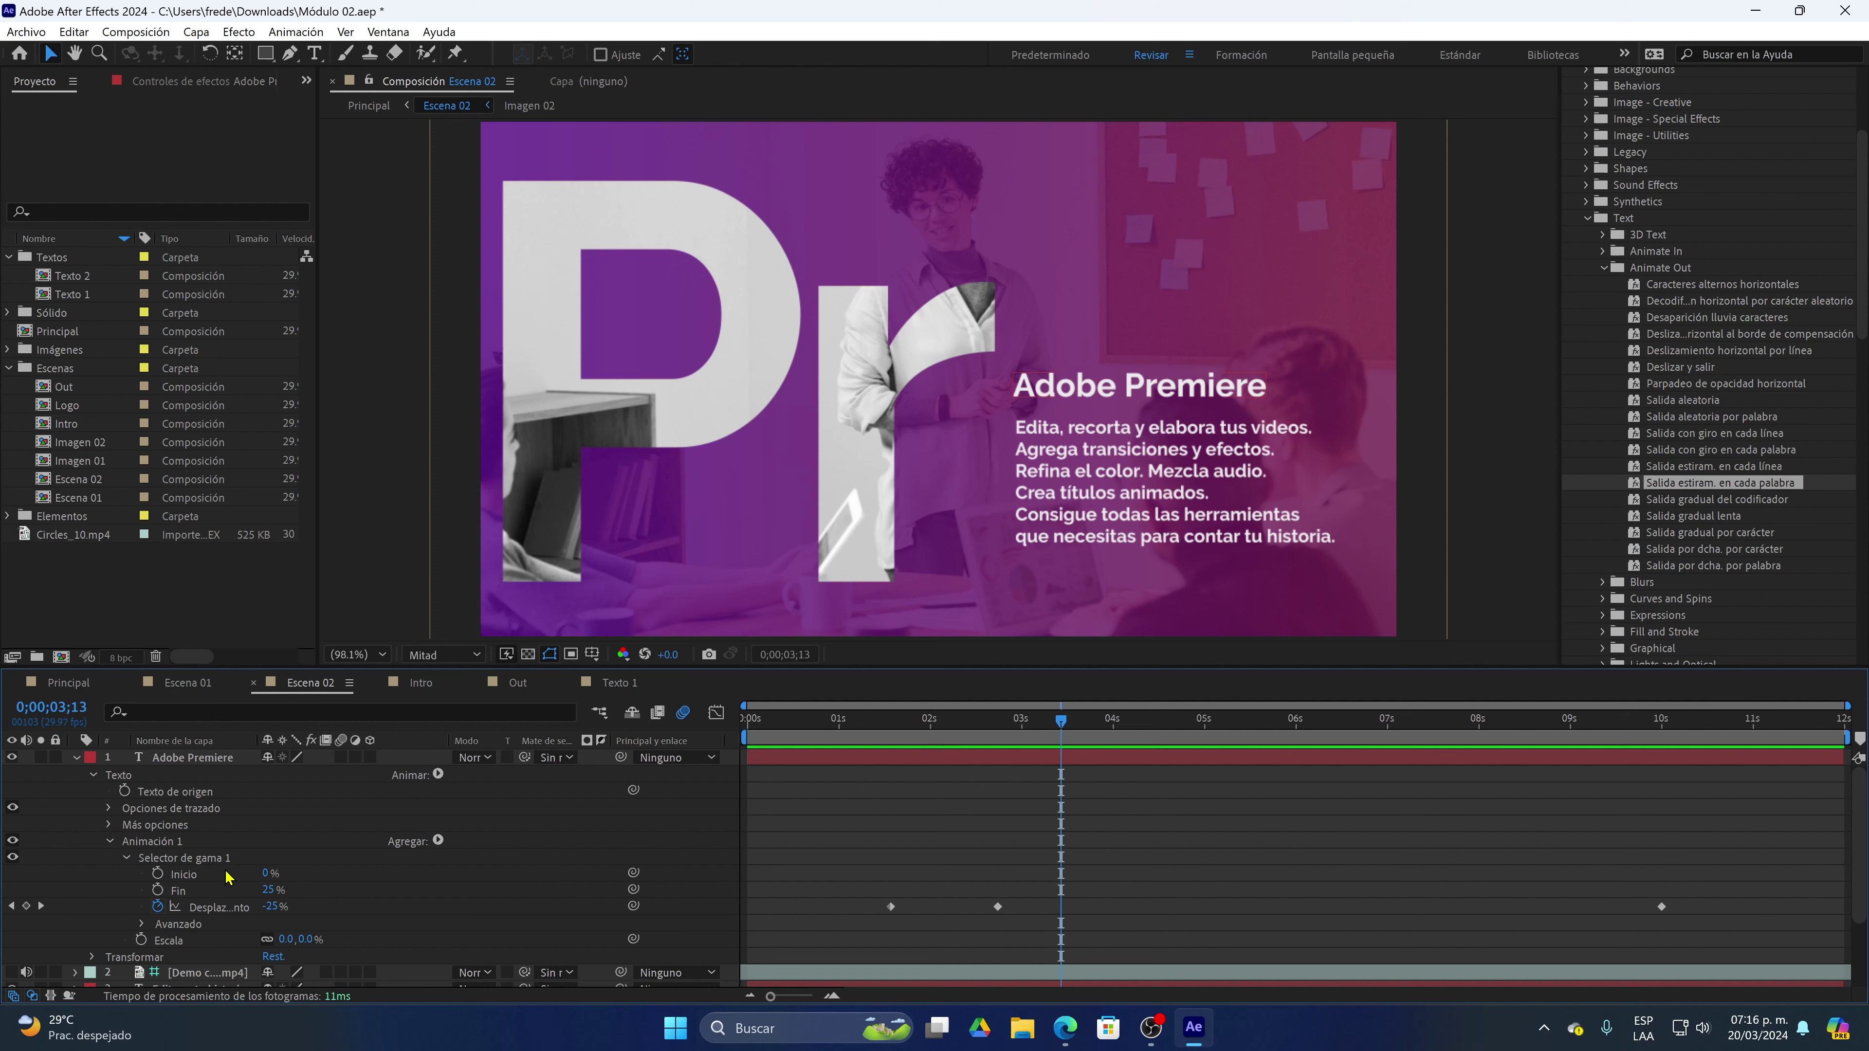
click(25, 33)
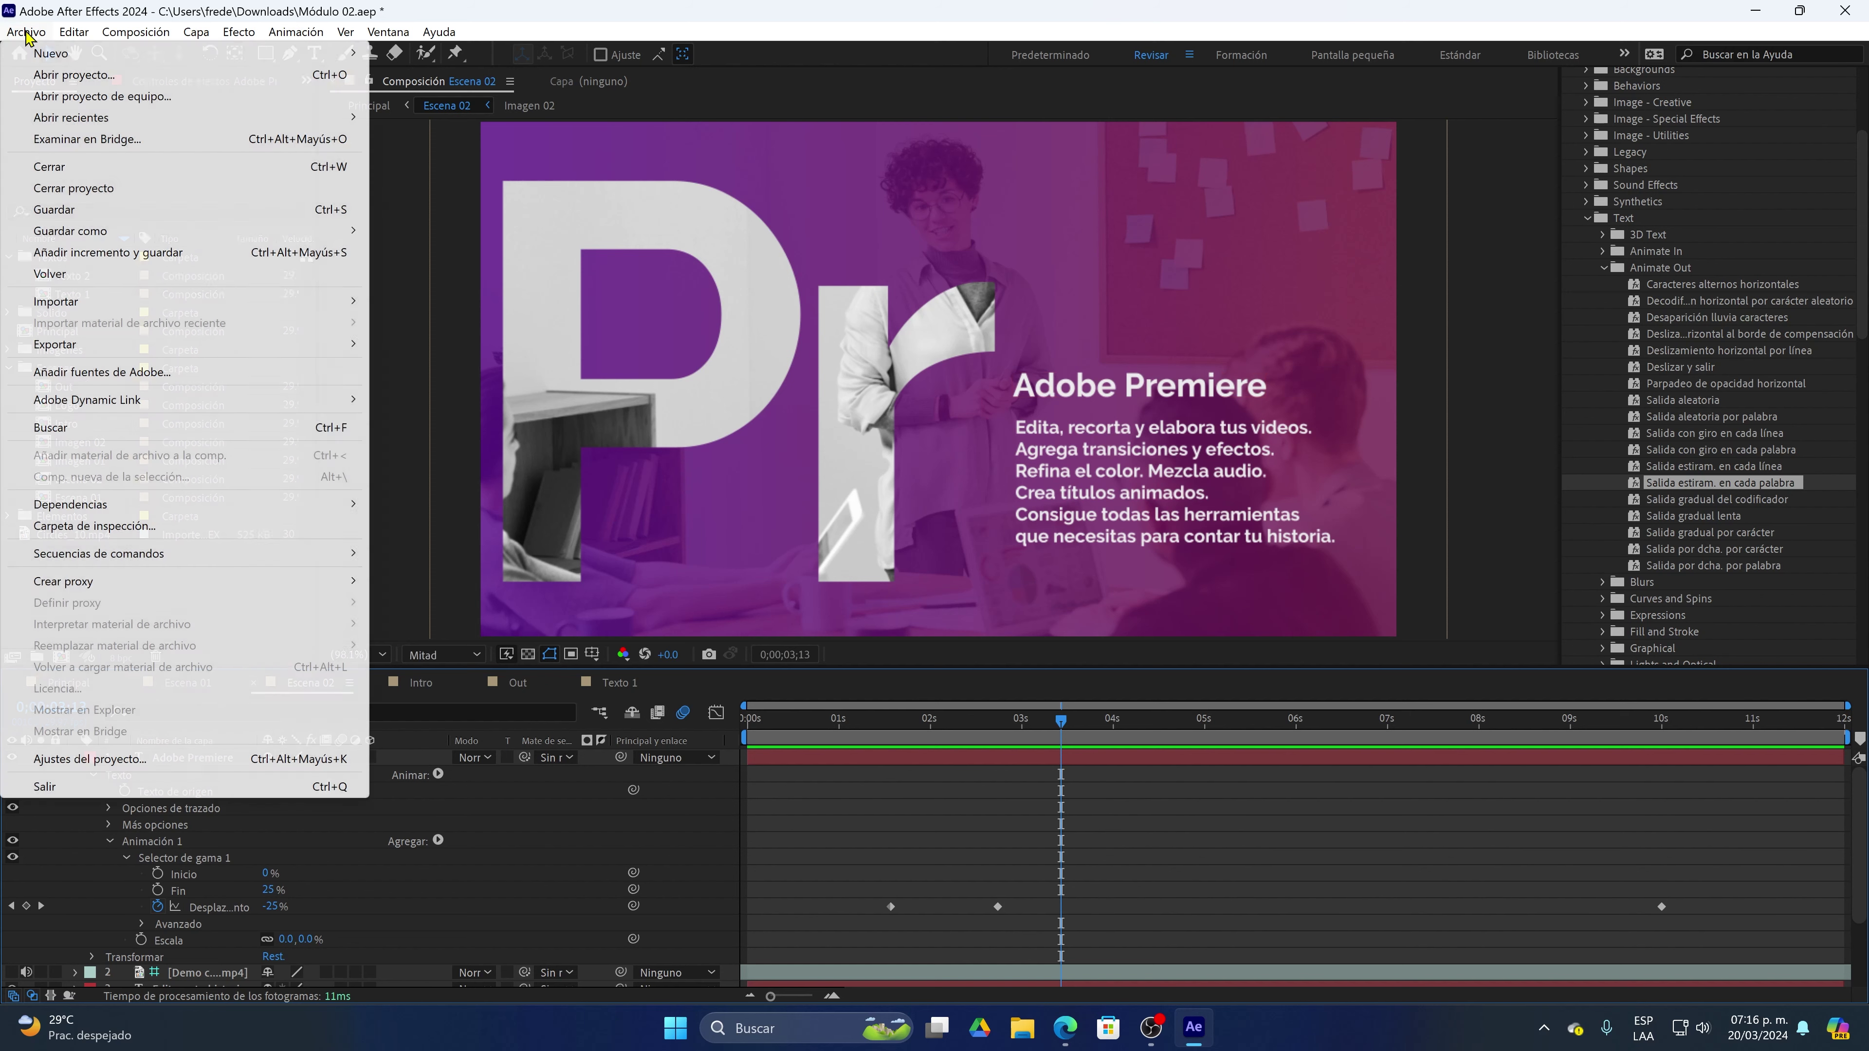
click(65, 214)
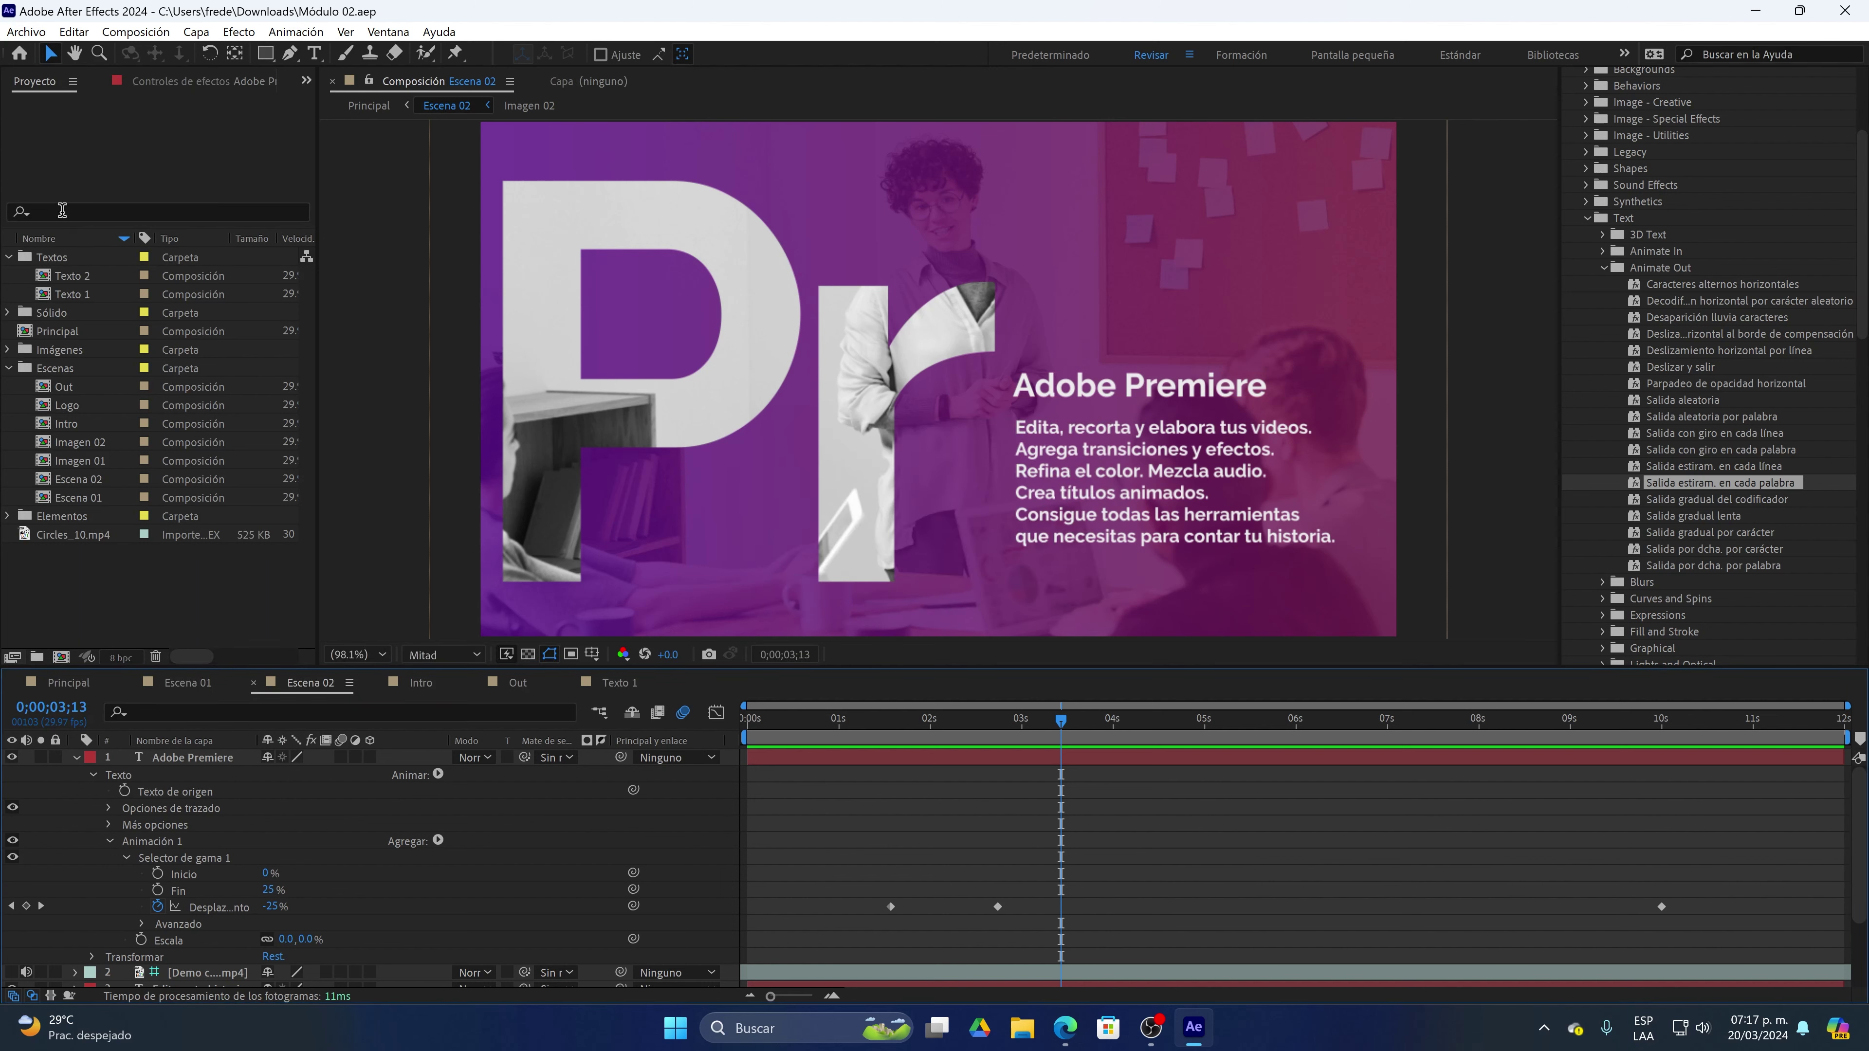
Precompose the AFTER EFFECTS title in Escena 01 as "Texto 01 Esc 1" and move the new composition into the Textos folder
click(72, 685)
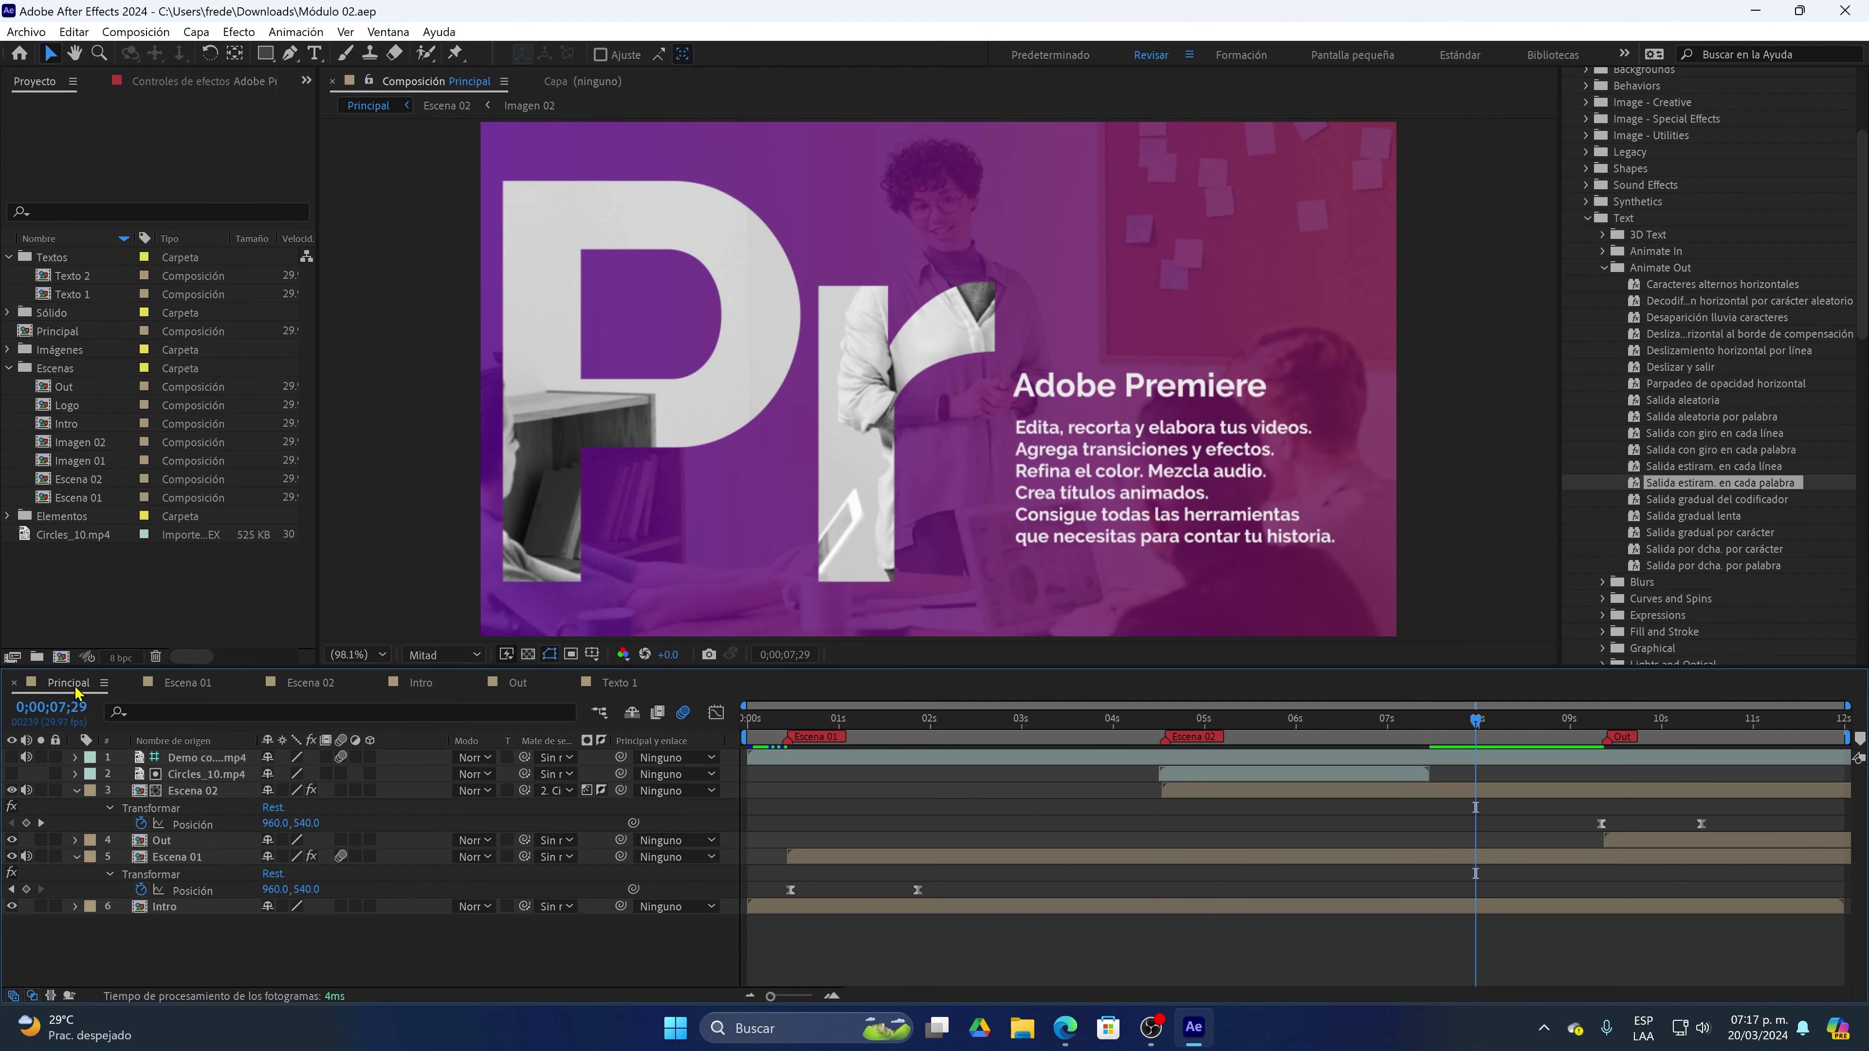
click(186, 683)
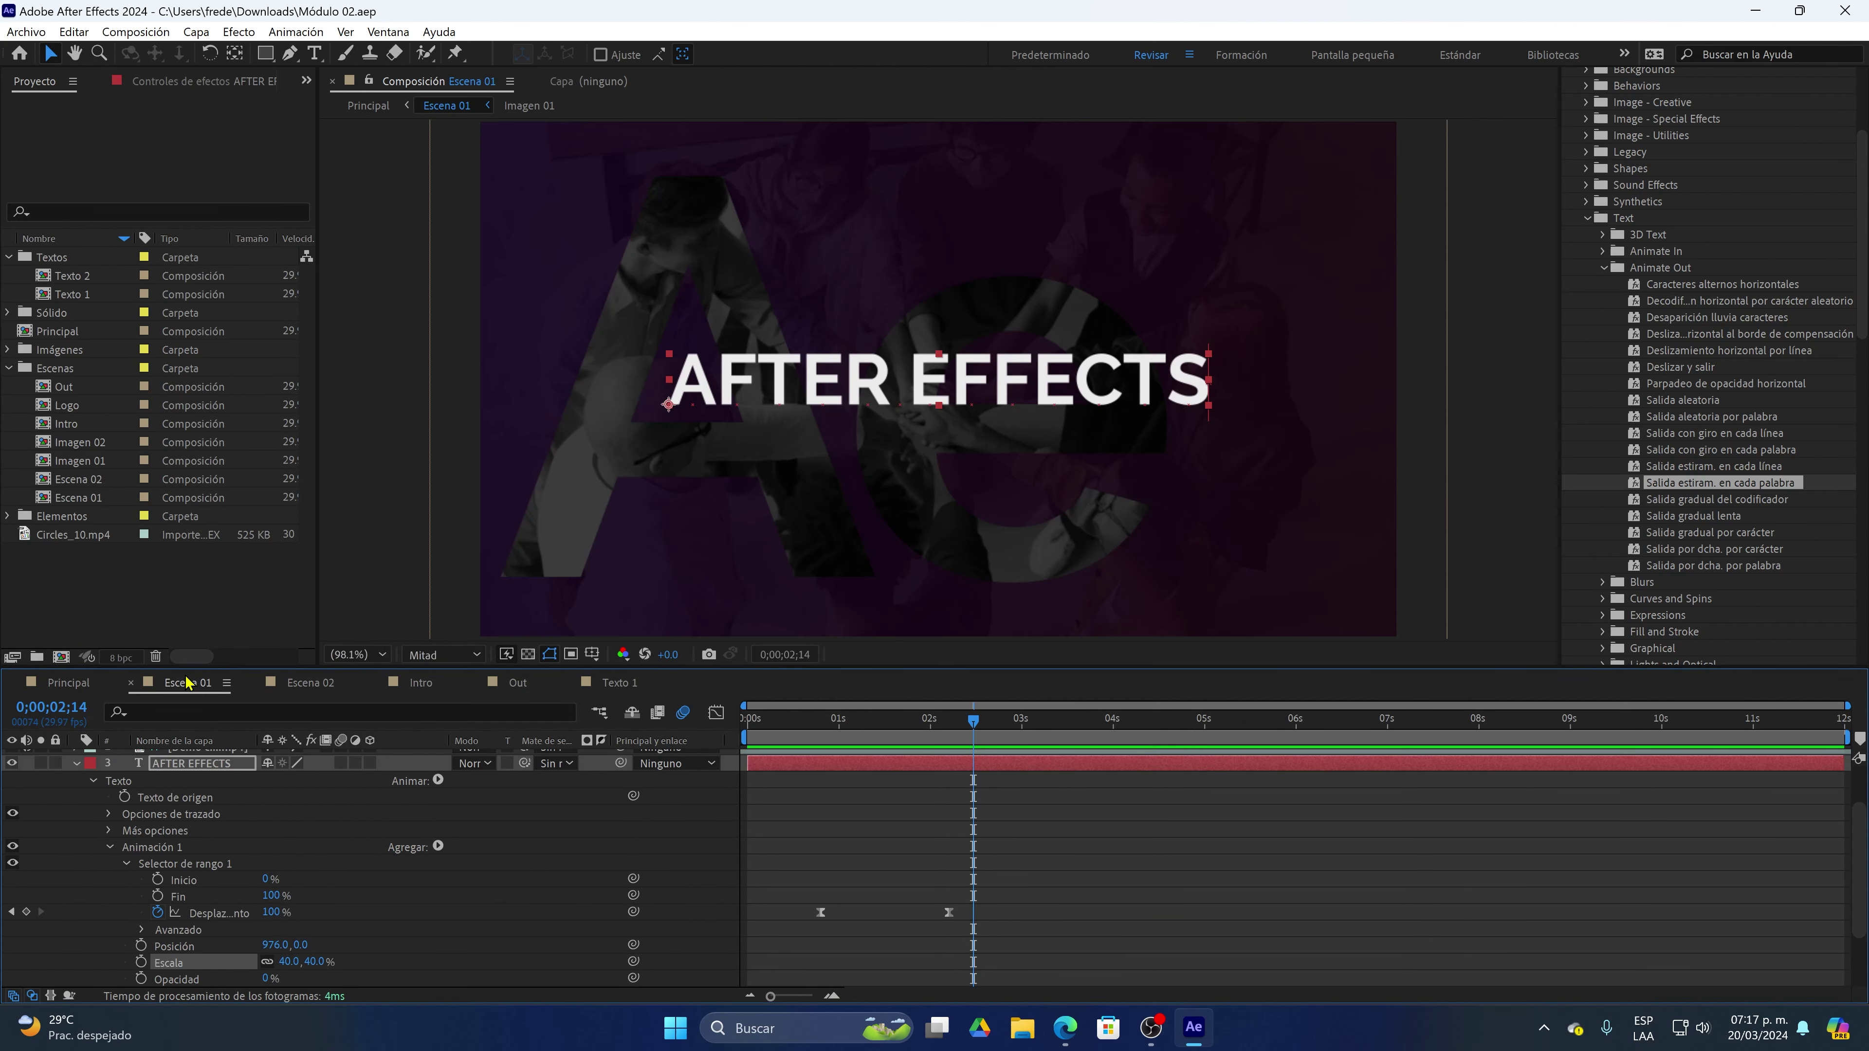
scroll(206, 835, up, 2)
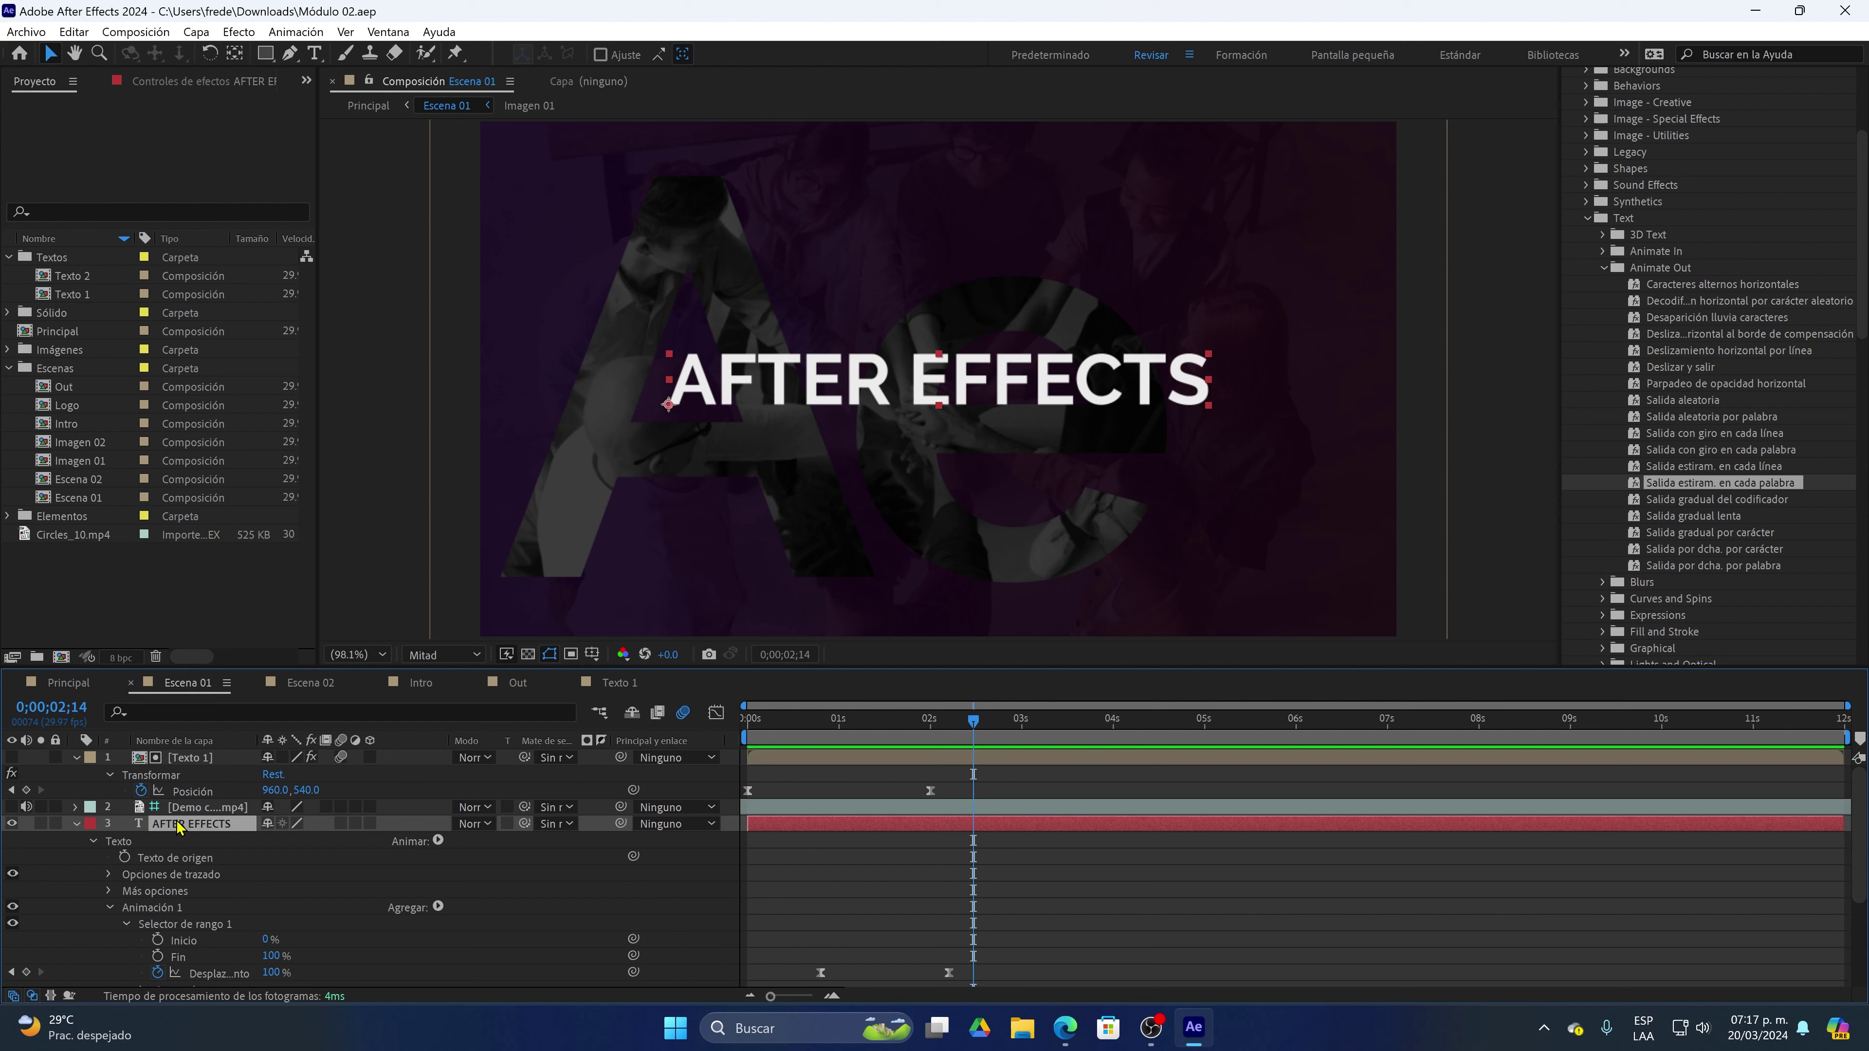
right_click(163, 833)
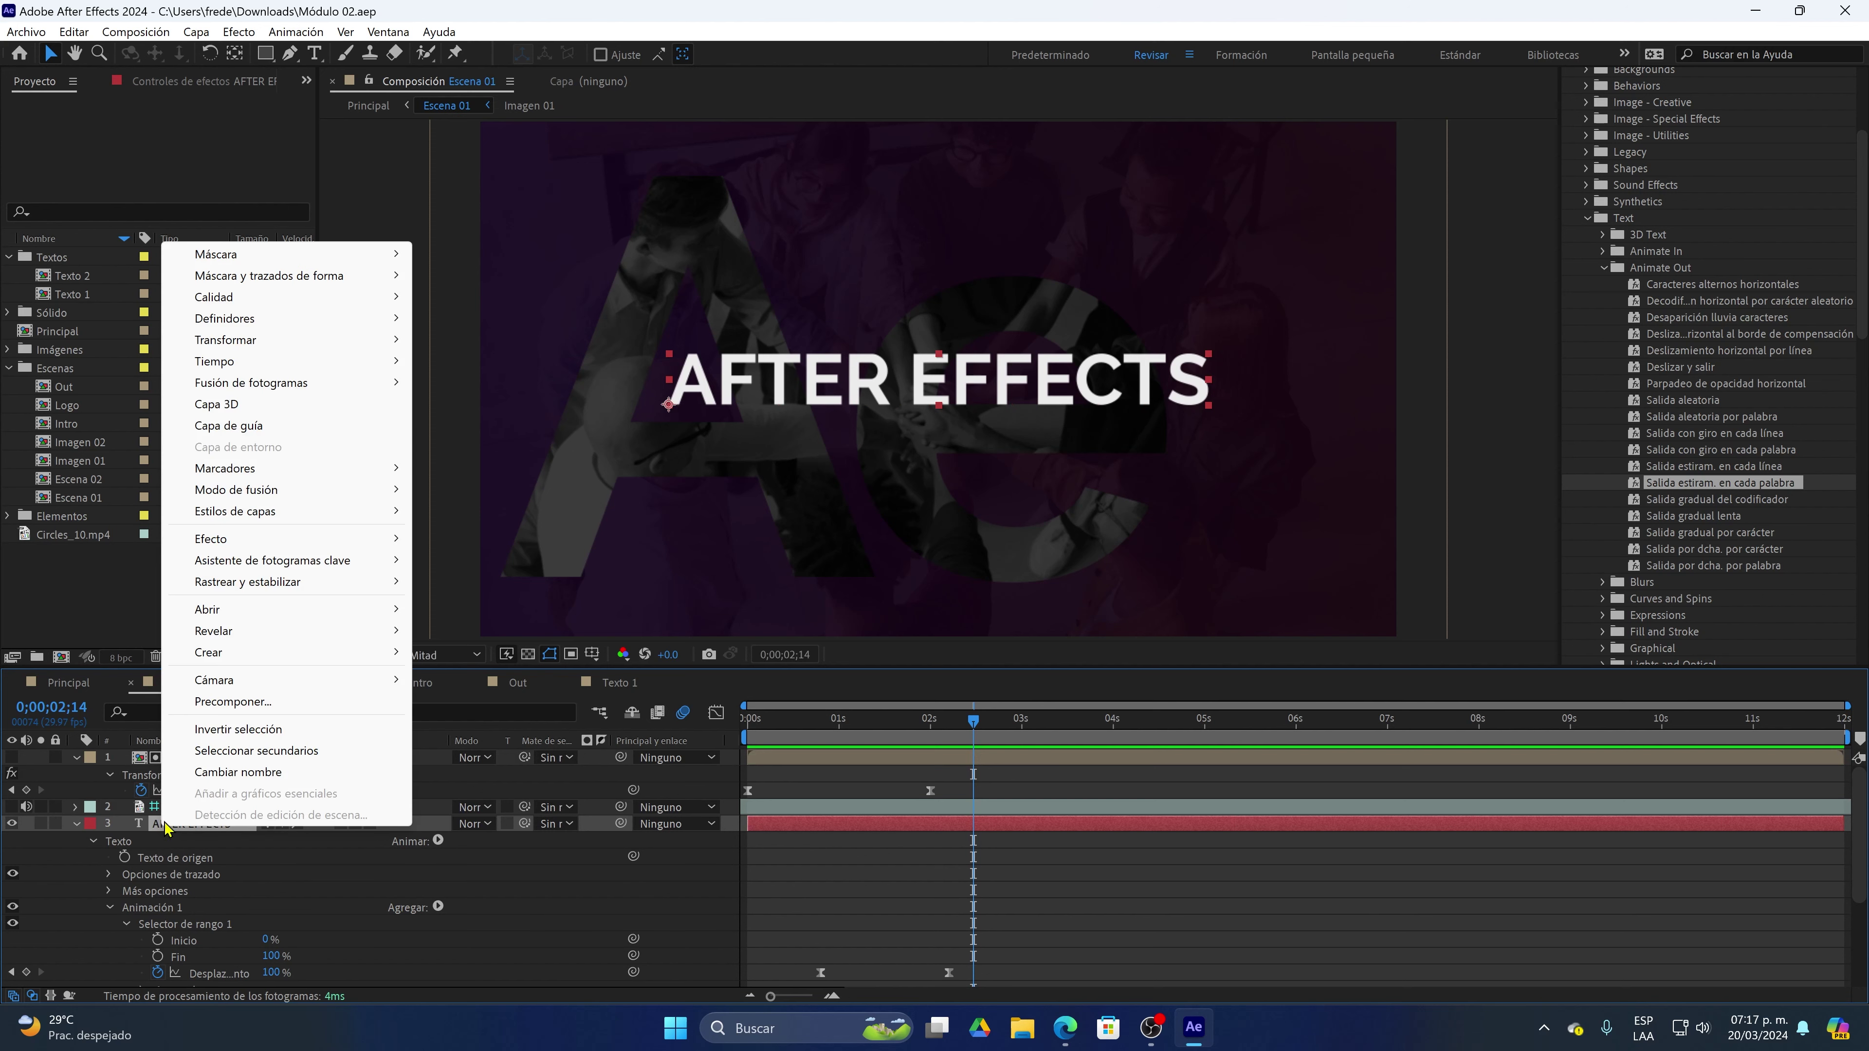
click(211, 713)
text(Texto)
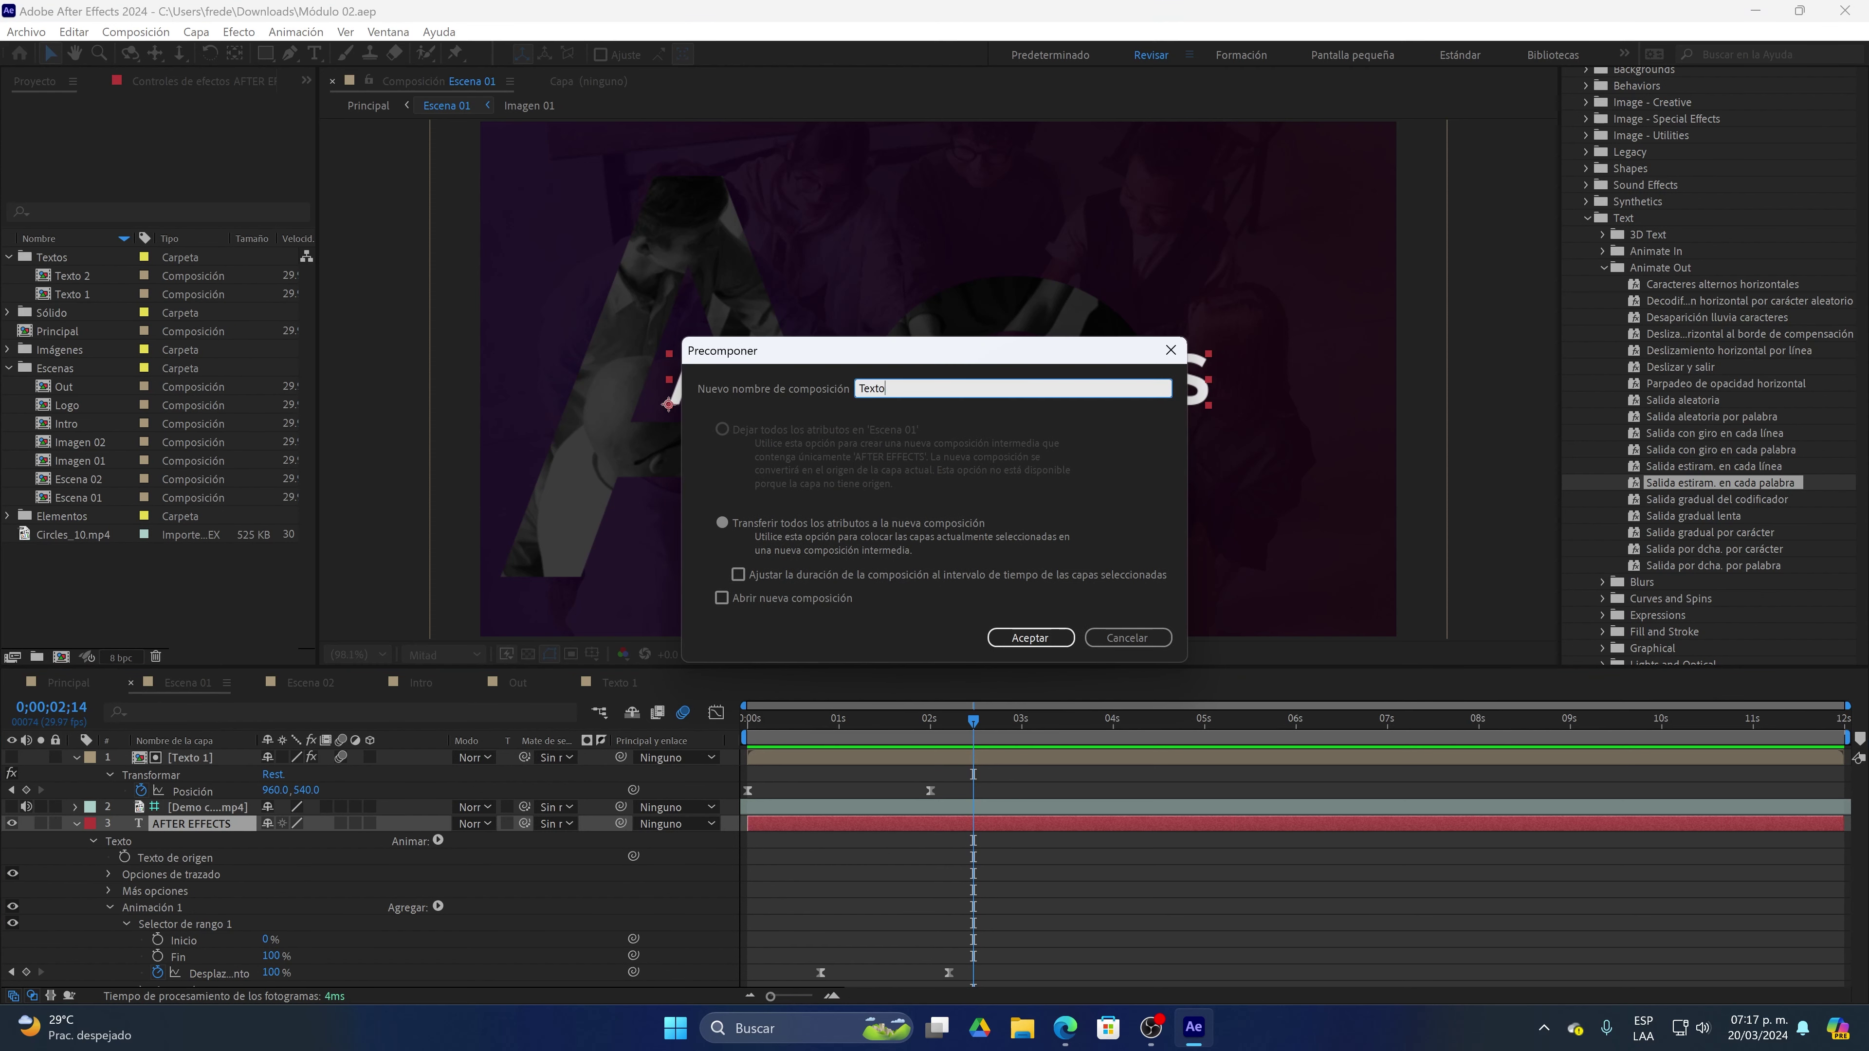
text( 01 Esc 1)
key(Return)
click(94, 388)
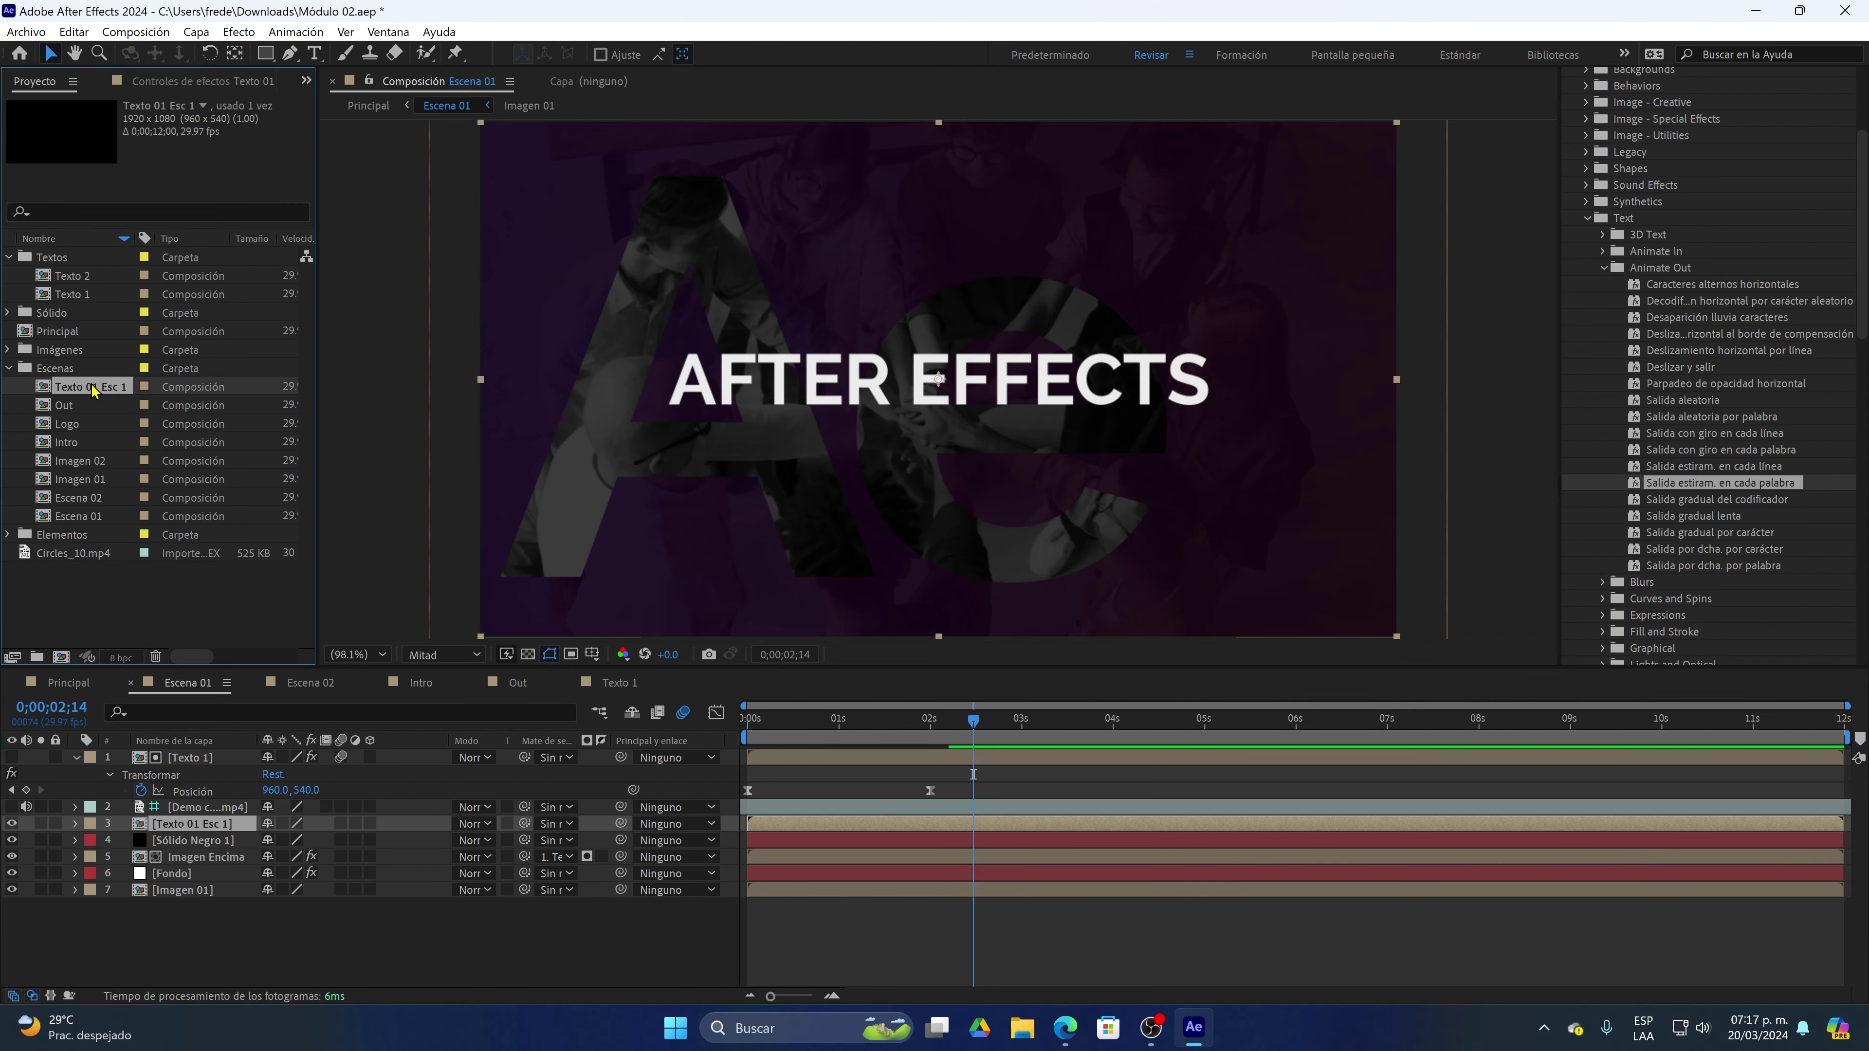
drag(94, 388, 54, 270)
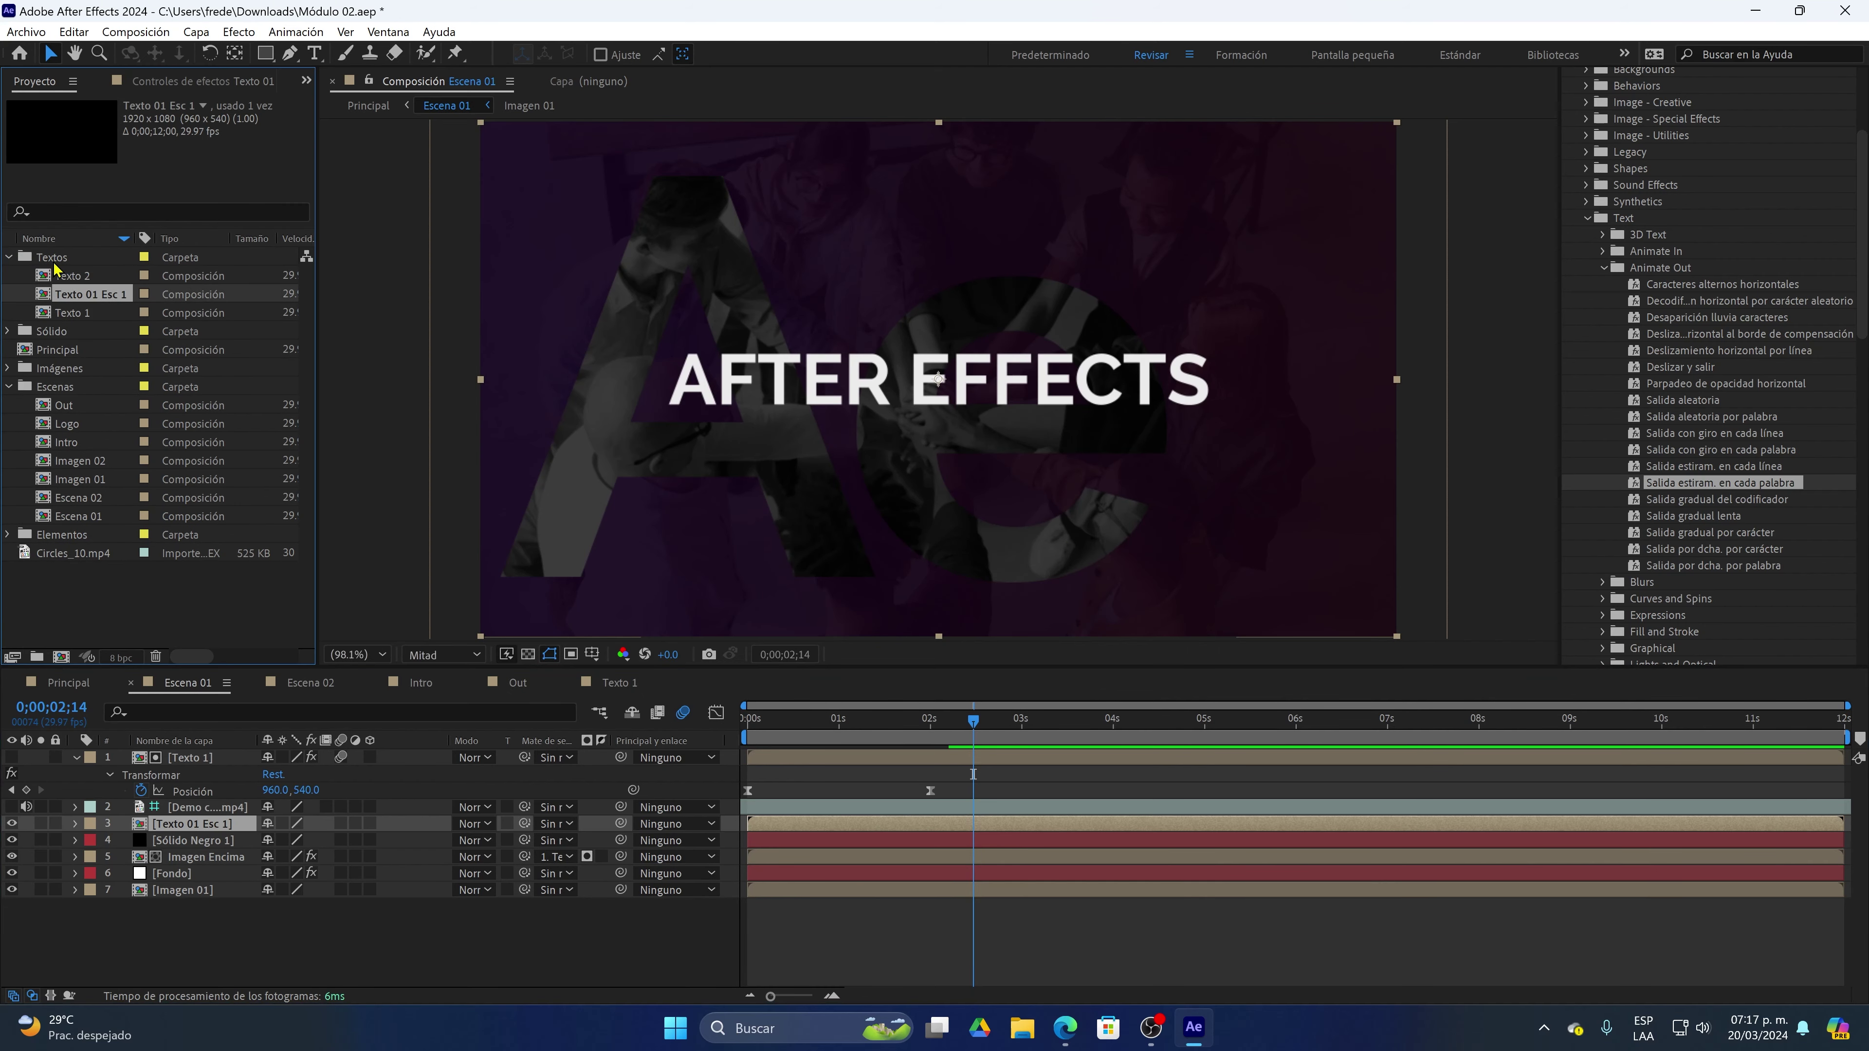
Collapse the Adobe Premiere layer in Escena 02 and precompose the descriptive paragraph layer under its default name
click(315, 684)
click(75, 759)
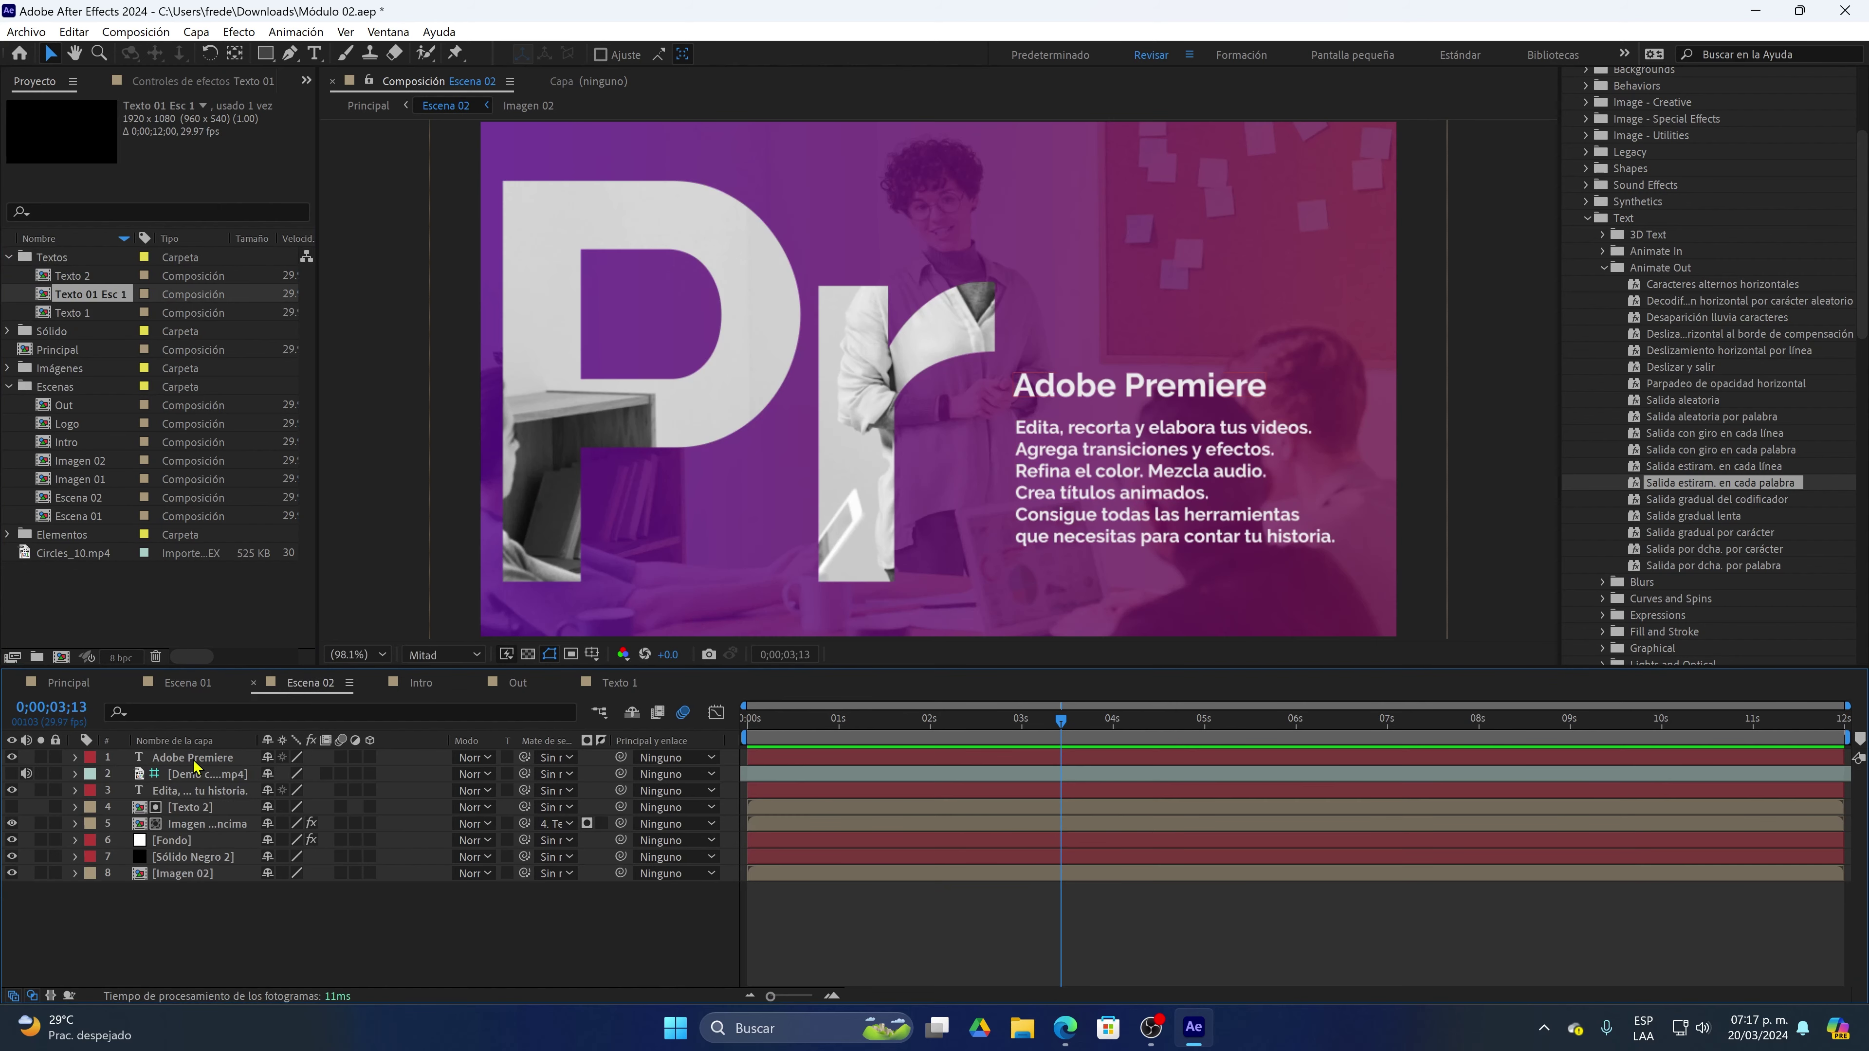
right_click(185, 790)
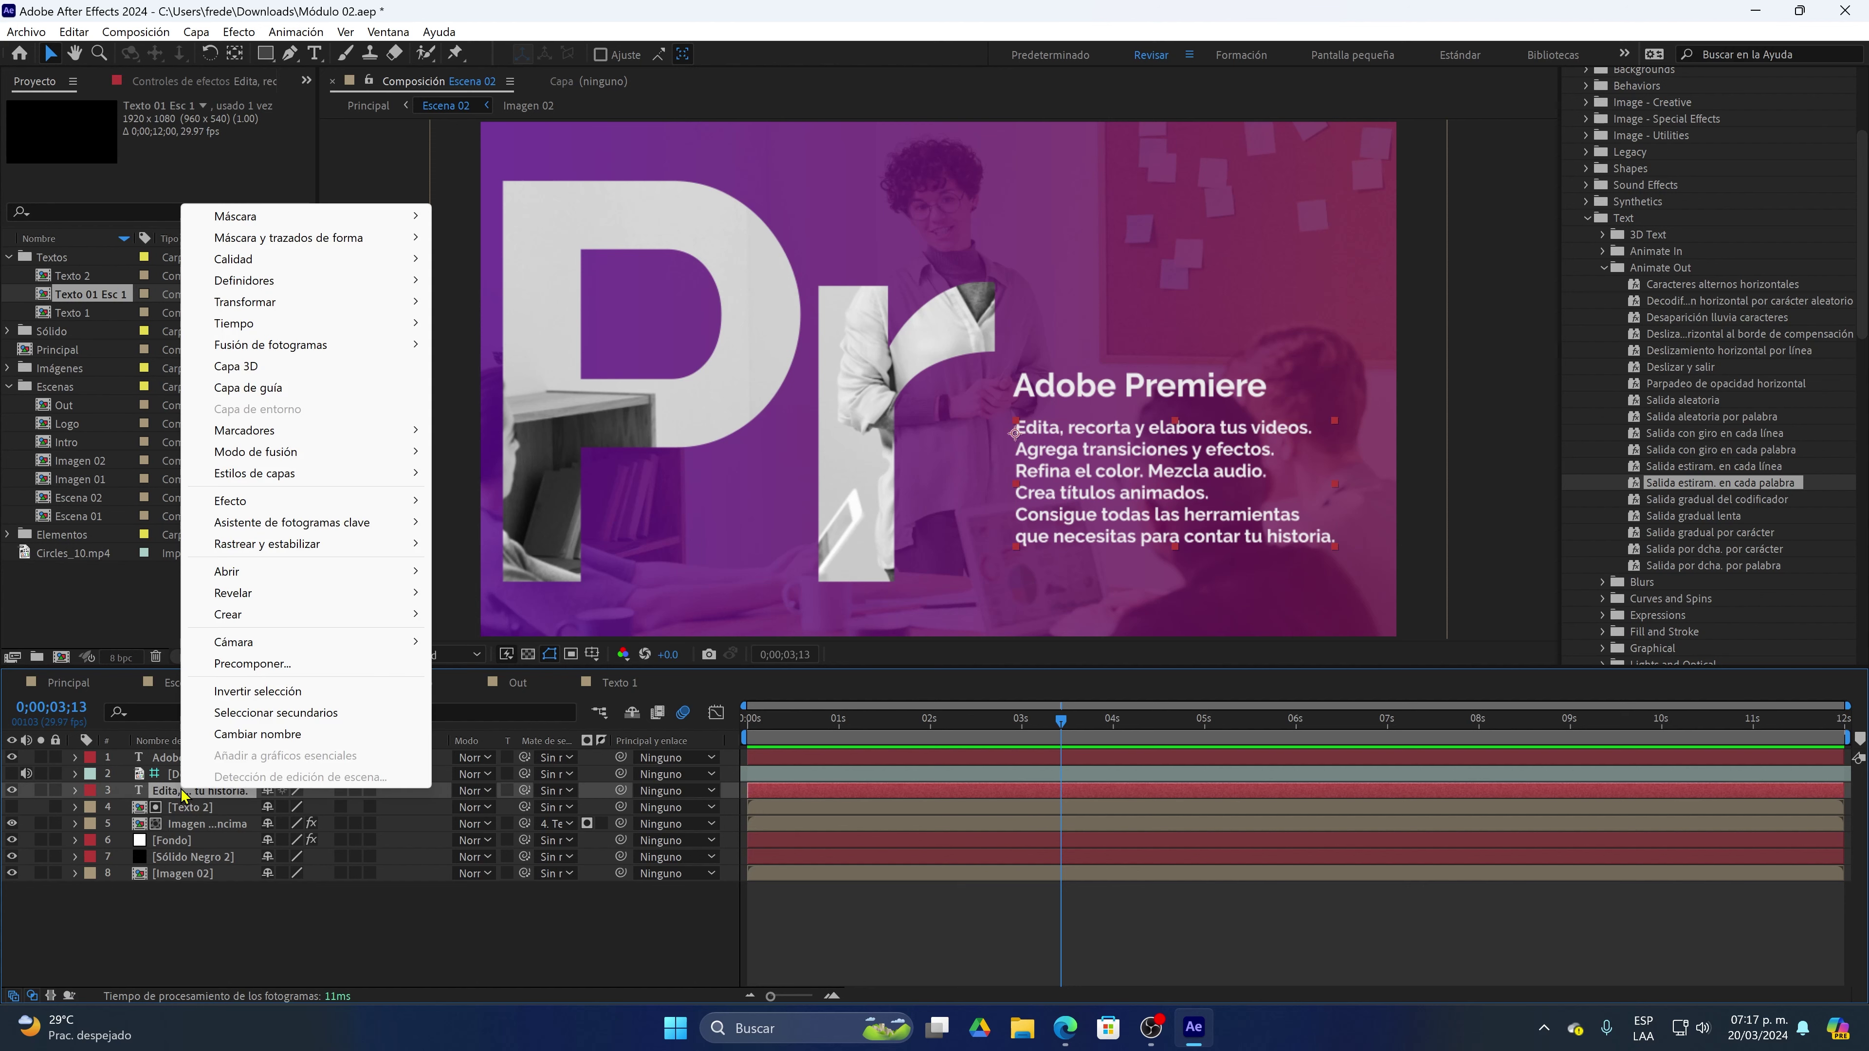
click(252, 664)
key(Return)
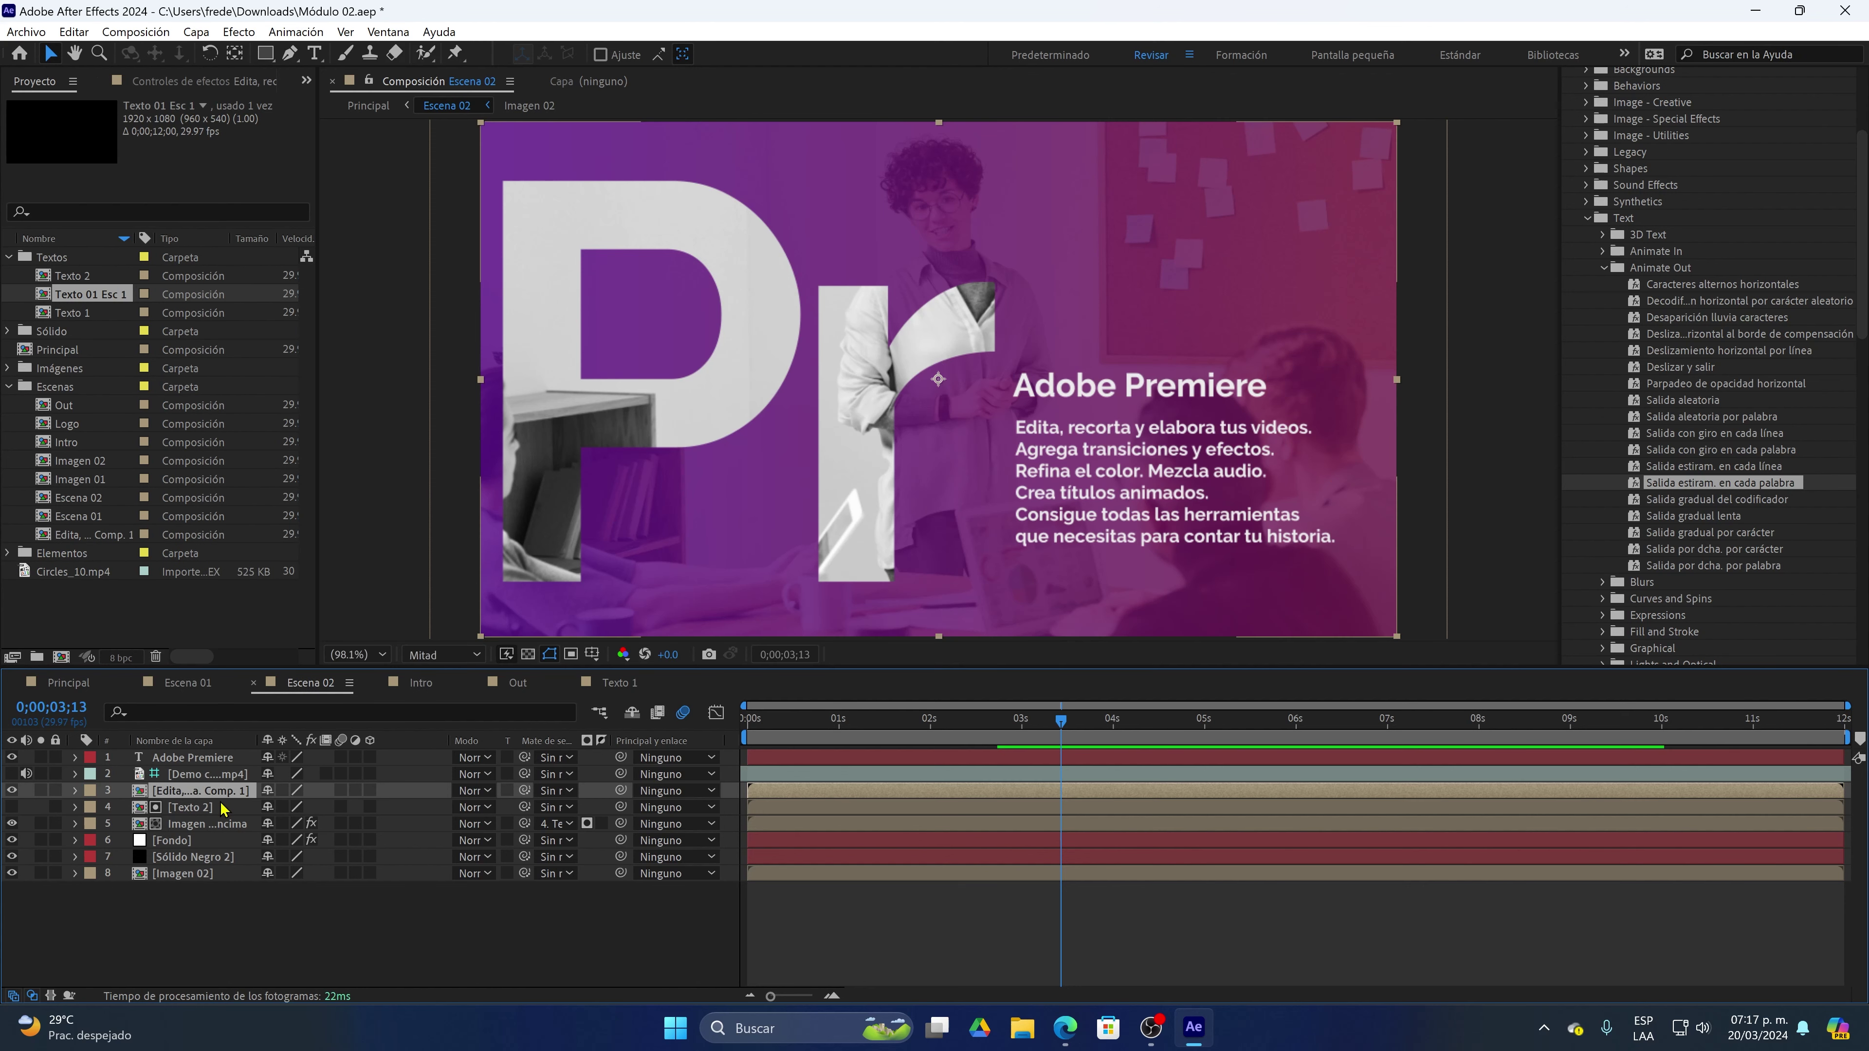